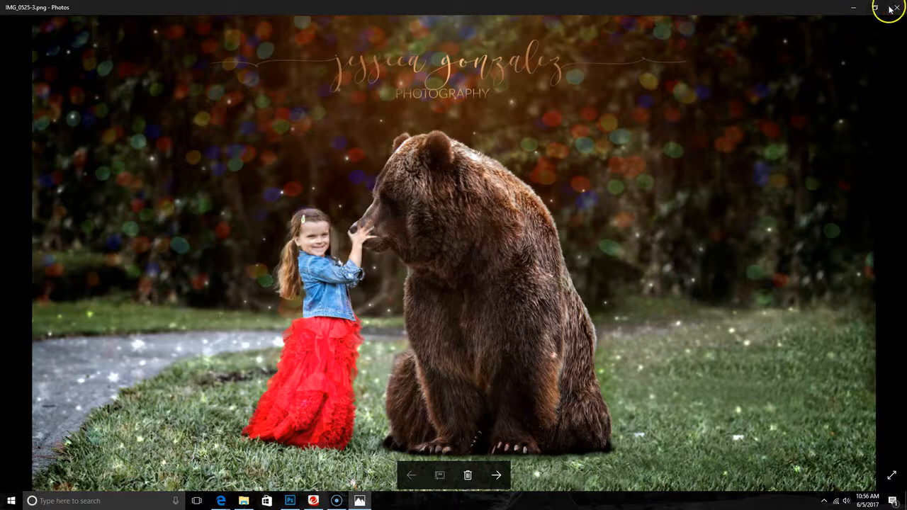
- Close the photo preview and switch to the IMG_0525.CR2 document in Photoshop
{"action": "key", "text": "alt+F4"}
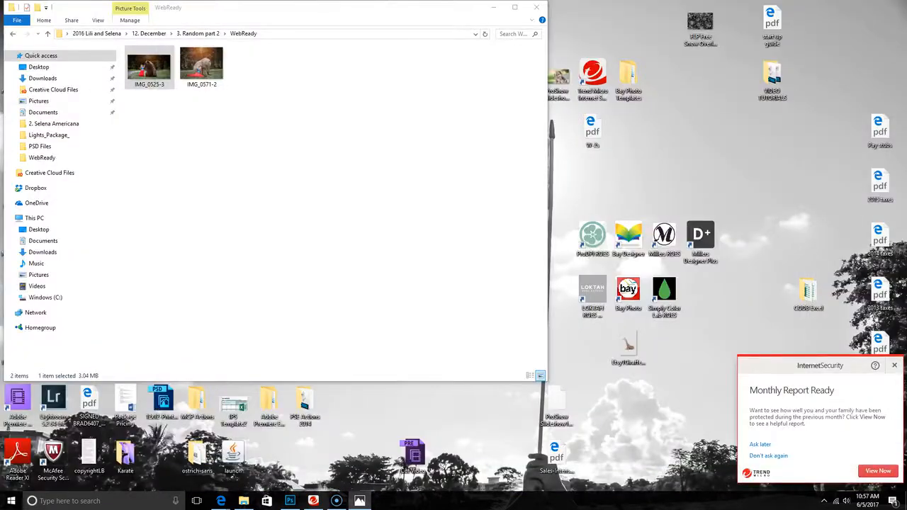
{"action": "left_click", "coordinate": [292, 500]}
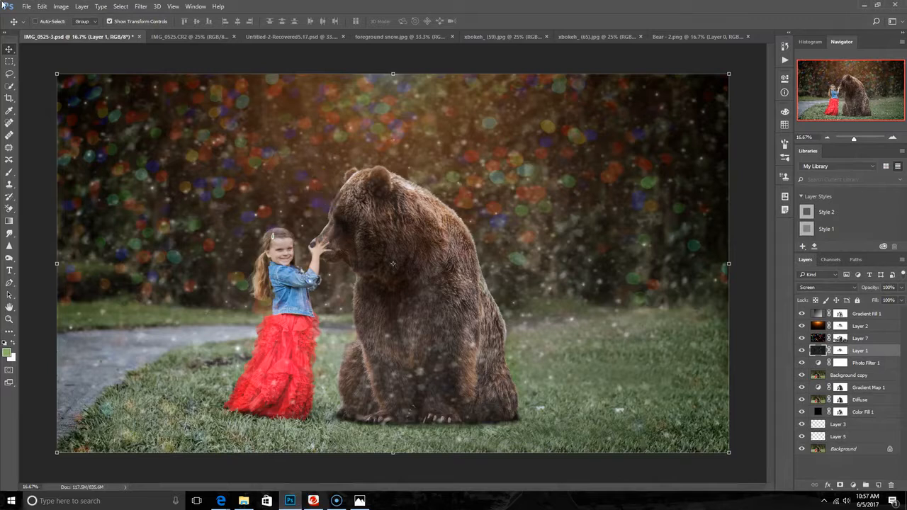
{"action": "left_click", "coordinate": [179, 36]}
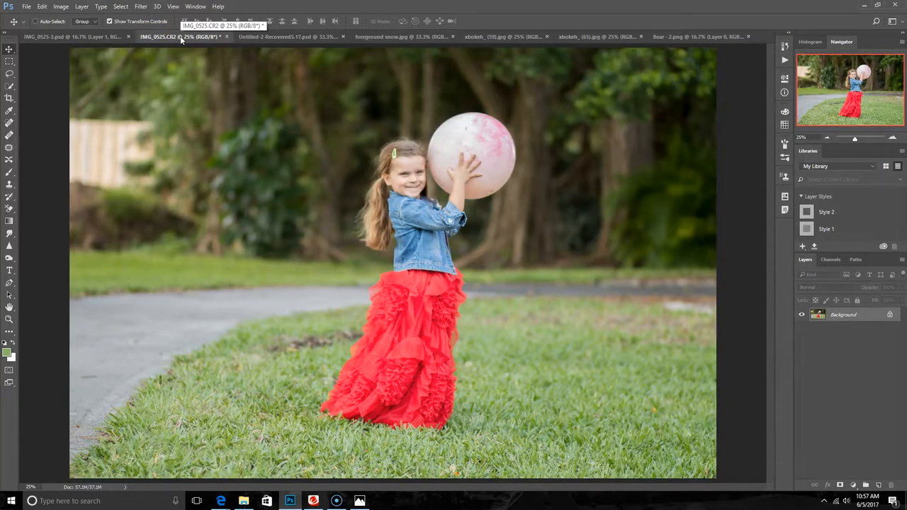
- Extend the canvas above and to the right of the photo with the Crop tool, to about 27.28 by 16.72 in
{"action": "key", "text": "ctrl+minus"}
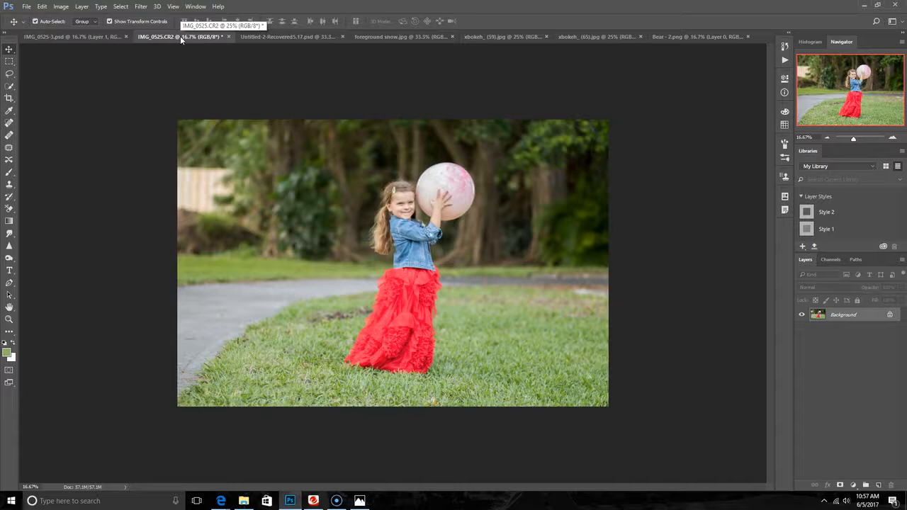
{"action": "left_click", "coordinate": [9, 98]}
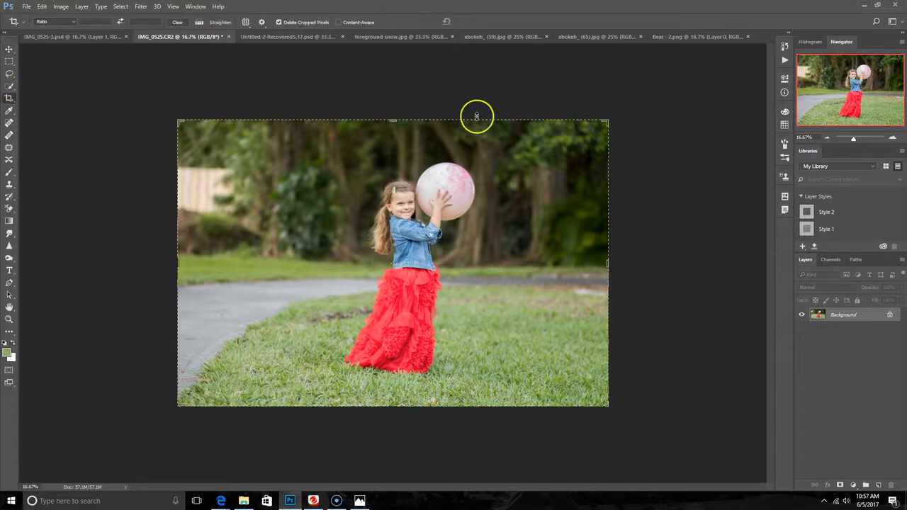
{"action": "left_click_drag", "start_coordinate": [607, 124], "coordinate": [706, 70]}
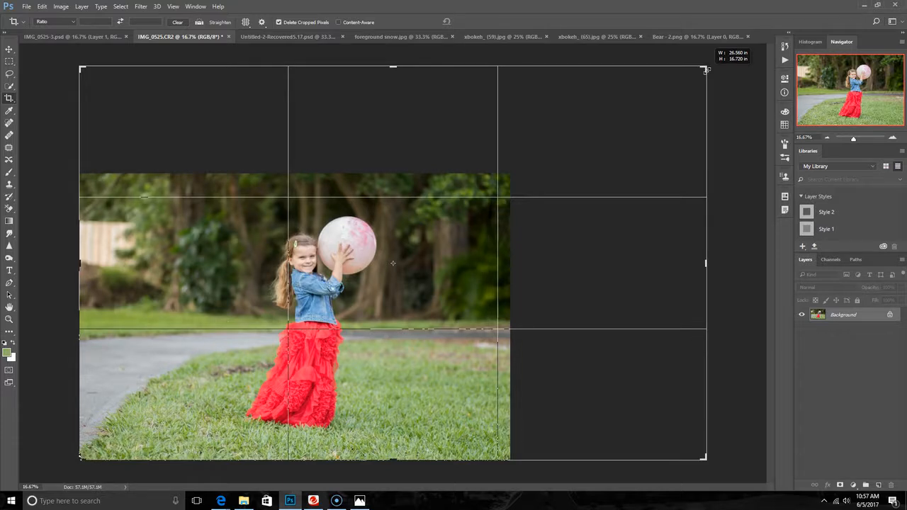
{"action": "left_click_drag", "start_coordinate": [707, 69], "coordinate": [715, 69]}
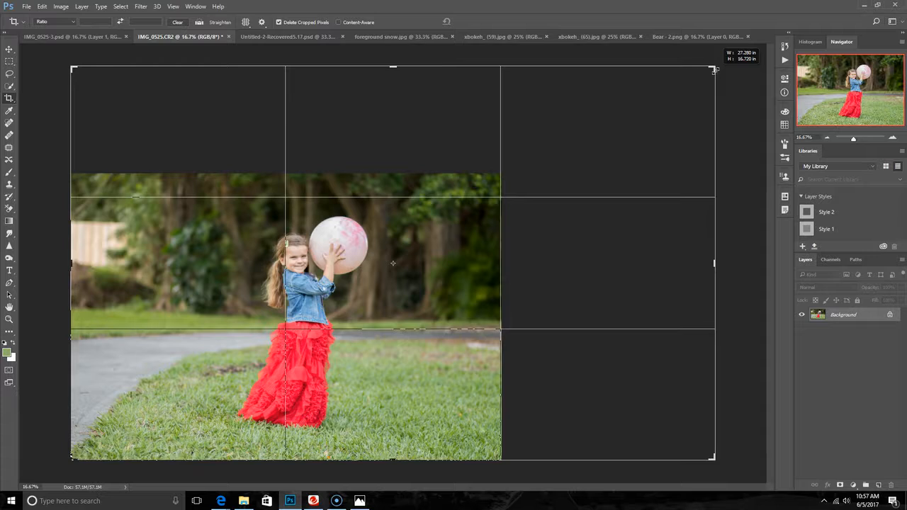
{"action": "left_click_drag", "start_coordinate": [715, 69], "coordinate": [715, 69]}
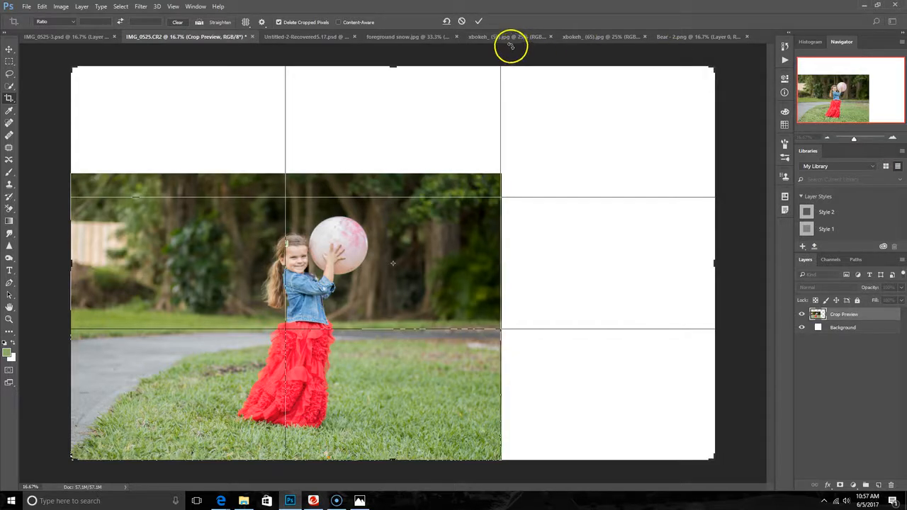
{"action": "left_click", "coordinate": [478, 21]}
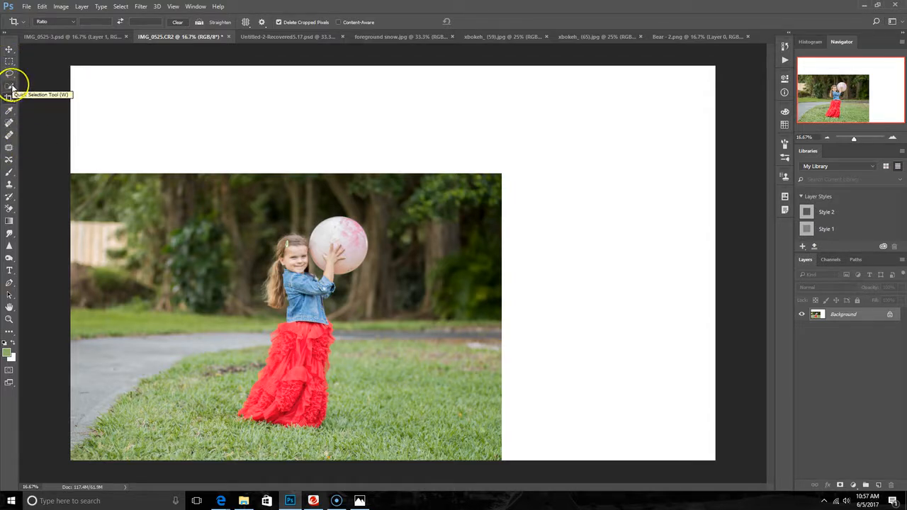
- Select the grass area to the right of the girl with Quick Selection and copy it to a new layer
{"action": "left_click", "coordinate": [10, 86]}
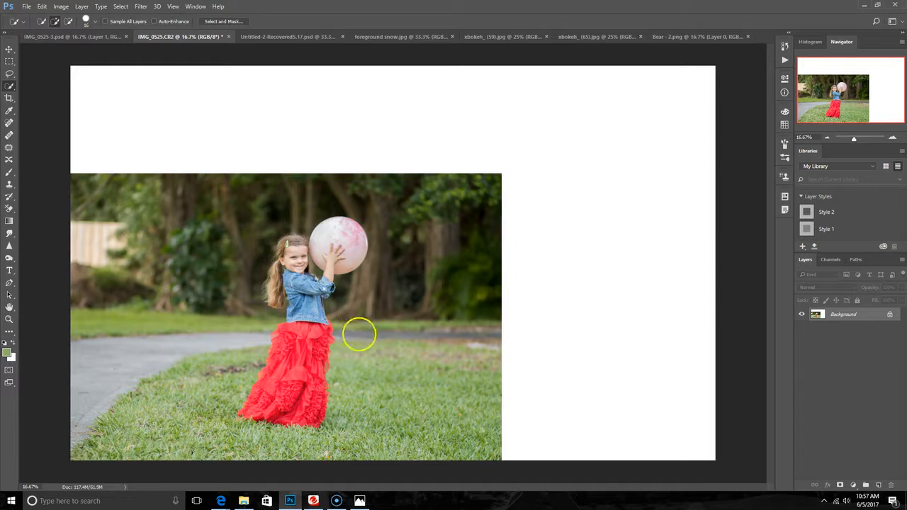
{"action": "mouse_move", "coordinate": [353, 325]}
{"action": "left_mouse_down"}
{"action": "mouse_move", "coordinate": [367, 419]}
{"action": "mouse_move", "coordinate": [380, 432]}
{"action": "mouse_move", "coordinate": [402, 426]}
{"action": "mouse_move", "coordinate": [419, 348]}
{"action": "mouse_move", "coordinate": [455, 445]}
{"action": "mouse_move", "coordinate": [350, 435]}
{"action": "mouse_move", "coordinate": [329, 454]}
{"action": "mouse_move", "coordinate": [322, 444]}
{"action": "mouse_move", "coordinate": [324, 455]}
{"action": "mouse_move", "coordinate": [333, 416]}
{"action": "left_mouse_up"}
{"action": "key", "text": "ctrl+j"}
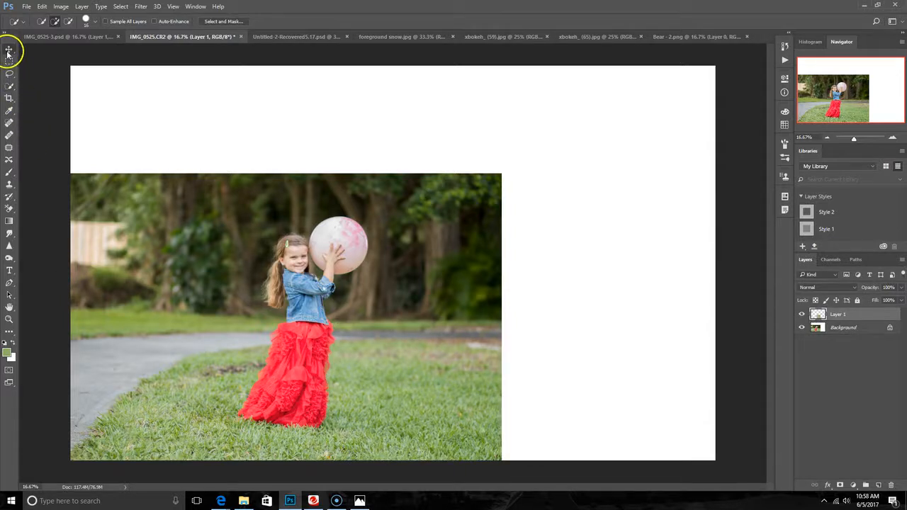
- Move the copied grass over the blank lower-right canvas and stretch it to 177.99% width to reach the image edge
{"action": "left_click", "coordinate": [8, 50]}
{"action": "left_click_drag", "start_coordinate": [390, 381], "coordinate": [510, 381]}
{"action": "left_click_drag", "start_coordinate": [620, 392], "coordinate": [744, 395]}
{"action": "left_click_drag", "start_coordinate": [437, 391], "coordinate": [421, 390]}
{"action": "left_click_drag", "start_coordinate": [538, 390], "coordinate": [533, 397]}
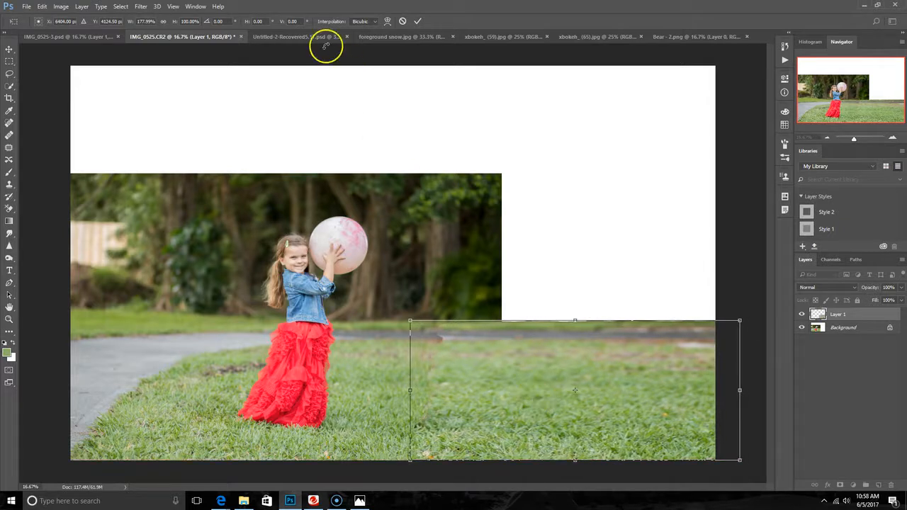
{"action": "left_click", "coordinate": [403, 21]}
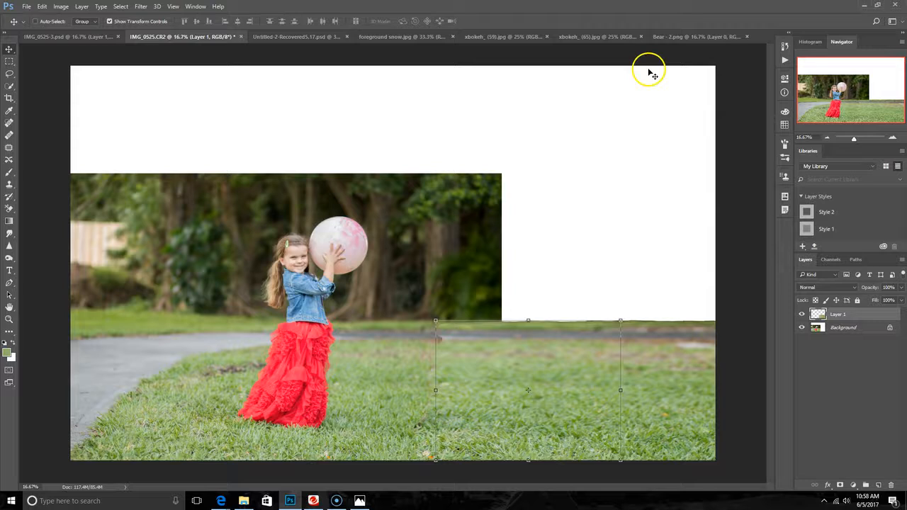
- Add a layer mask to the grass layer and paint its left edge with a soft black brush to blend the seam
{"action": "left_click", "coordinate": [840, 485]}
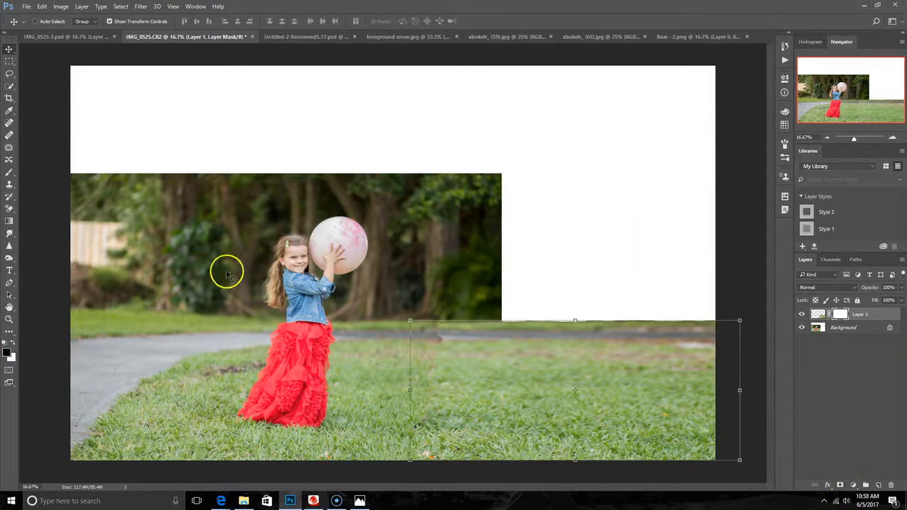
{"action": "left_click", "coordinate": [8, 171]}
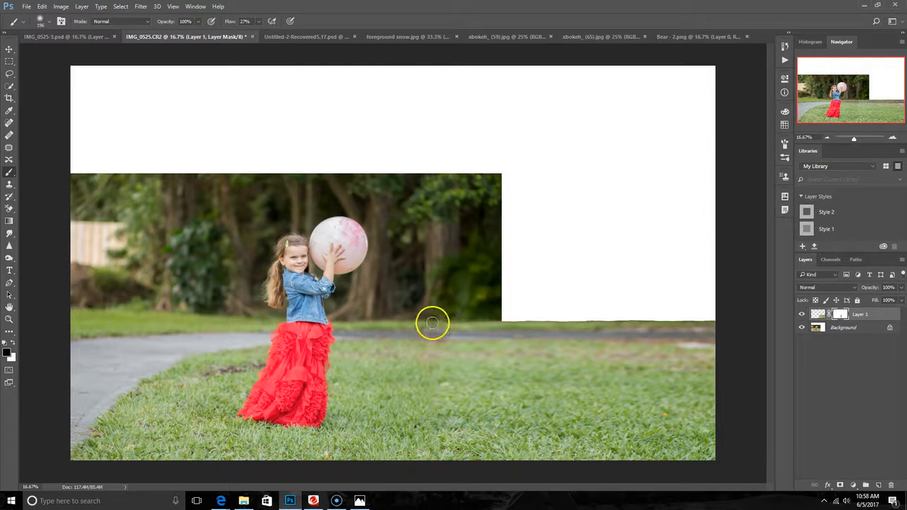
- Select the blank strip above the photo on the Background layer, fill it with Content-Aware at 100% opacity, and deselect
{"action": "left_click", "coordinate": [816, 326]}
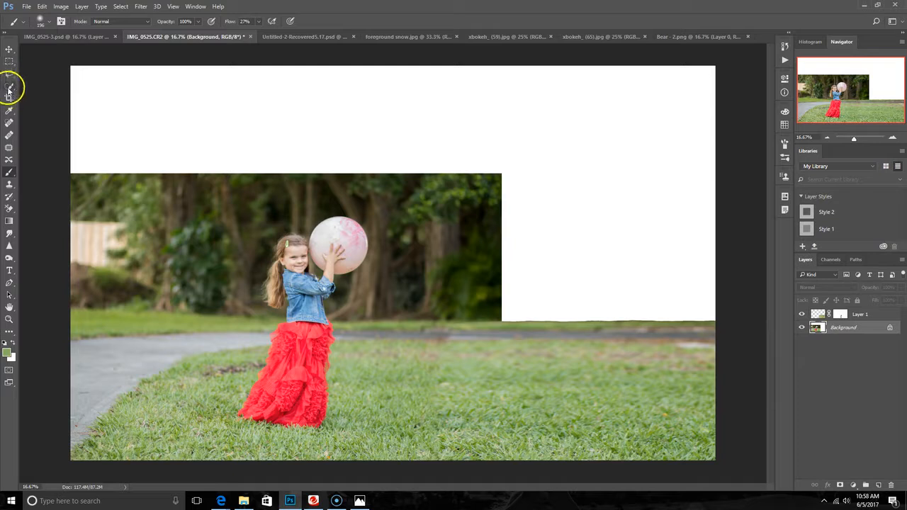
{"action": "left_click", "coordinate": [9, 62]}
{"action": "left_click_drag", "start_coordinate": [57, 54], "coordinate": [502, 174]}
{"action": "right_click", "coordinate": [447, 140]}
{"action": "left_click", "coordinate": [481, 274]}
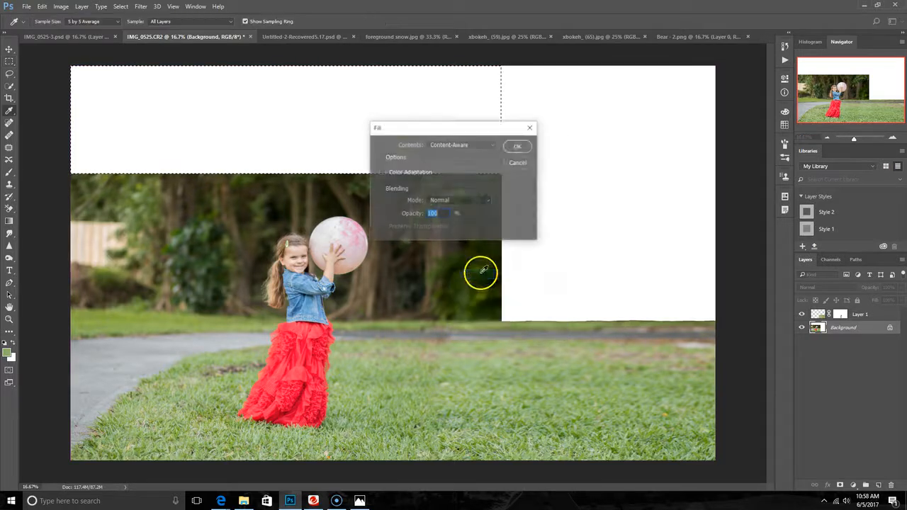
{"action": "left_click", "coordinate": [518, 147]}
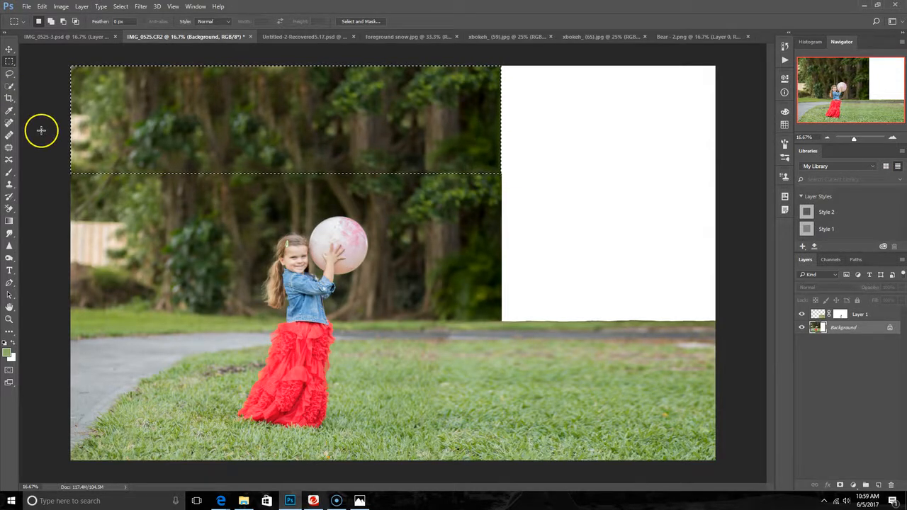
{"action": "key", "text": "ctrl+d"}
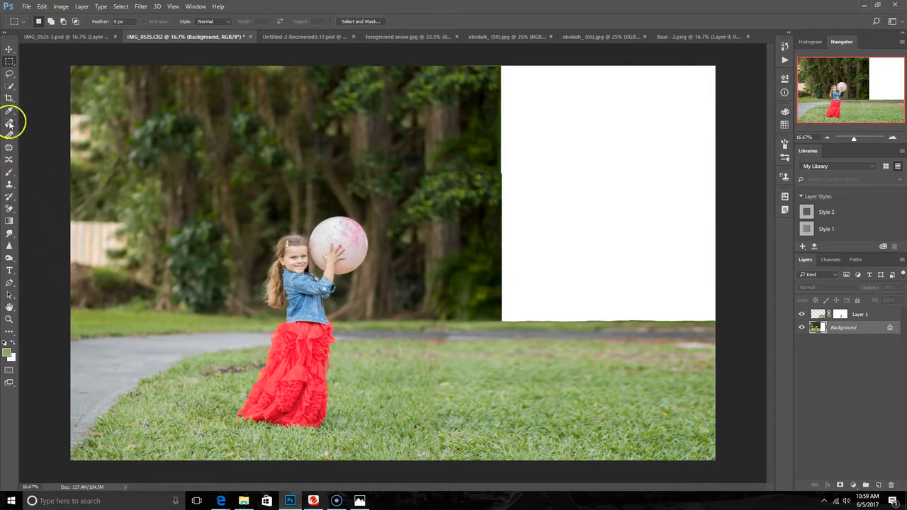
- Float the Untitled-2-Recovered5.17.psd document and copy its tree background layer into IMG_0525.CR2
{"action": "left_click", "coordinate": [8, 86]}
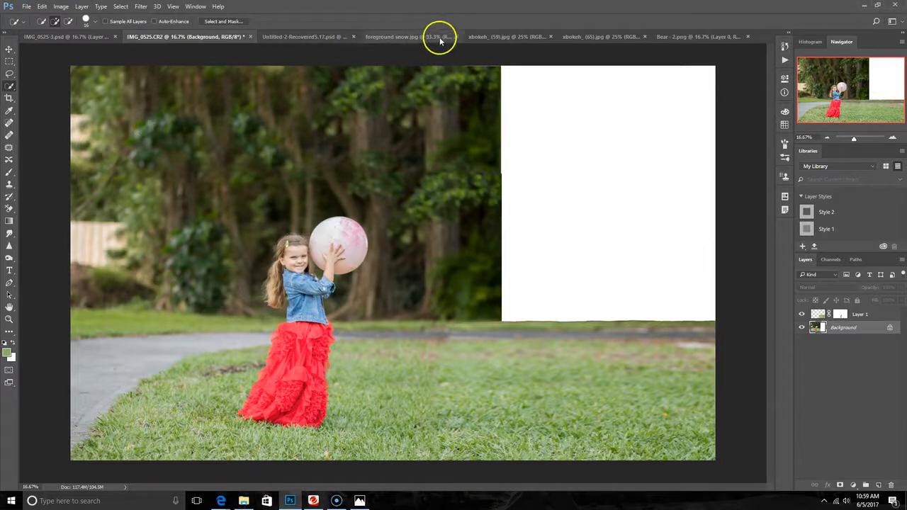
{"action": "left_click", "coordinate": [314, 37]}
{"action": "left_click_drag", "start_coordinate": [313, 35], "coordinate": [373, 127]}
{"action": "left_click", "coordinate": [10, 49]}
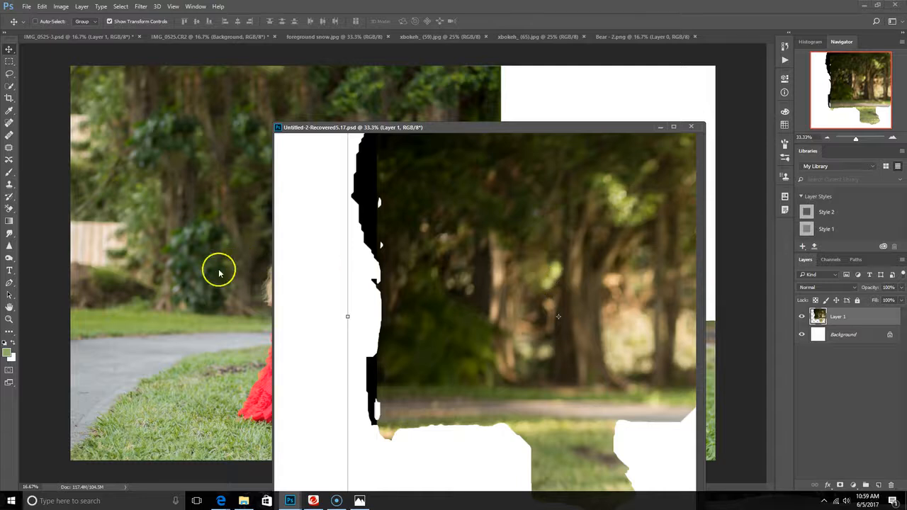
{"action": "left_click_drag", "start_coordinate": [418, 128], "coordinate": [657, 130]}
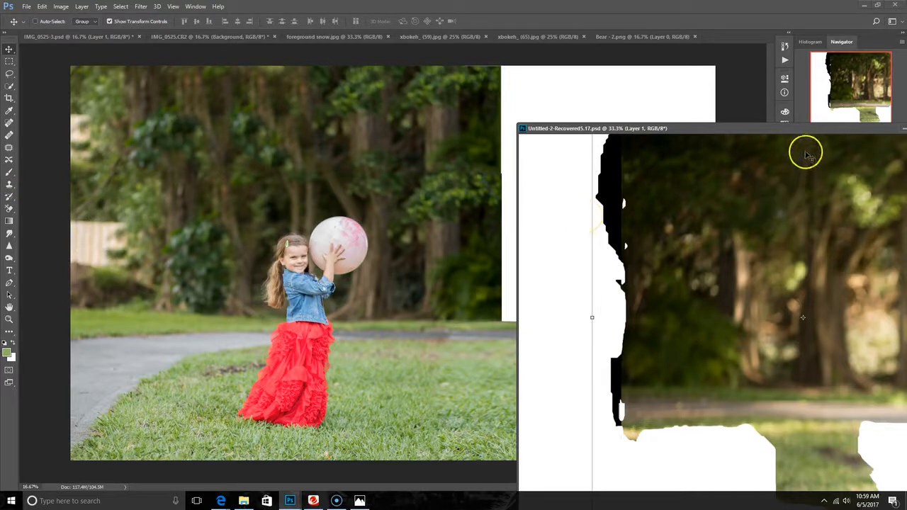
{"action": "left_click_drag", "start_coordinate": [807, 133], "coordinate": [803, 134]}
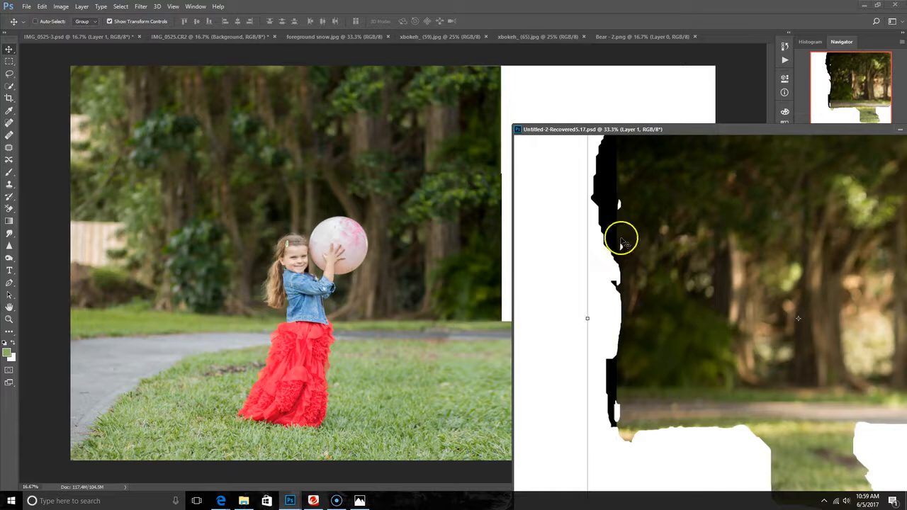
{"action": "left_click_drag", "start_coordinate": [789, 314], "coordinate": [149, 249]}
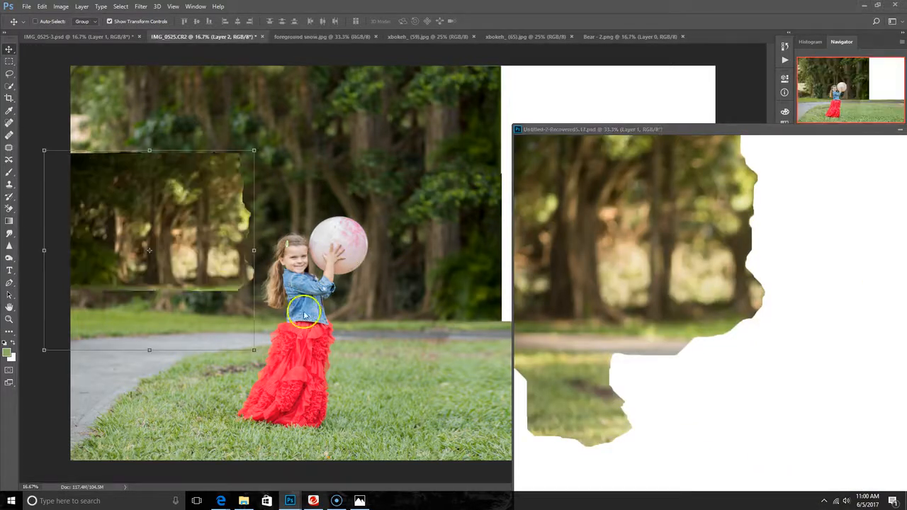
- Clear the floating document away from the photo and move the copied tree layer up to the image's upper-left corner
{"action": "left_click_drag", "start_coordinate": [866, 129], "coordinate": [486, 131]}
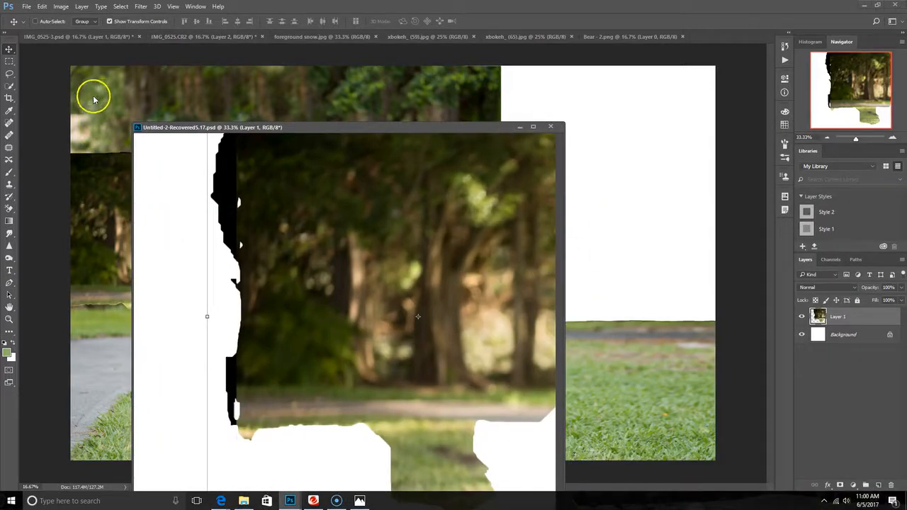
{"action": "left_click_drag", "start_coordinate": [401, 134], "coordinate": [895, 128]}
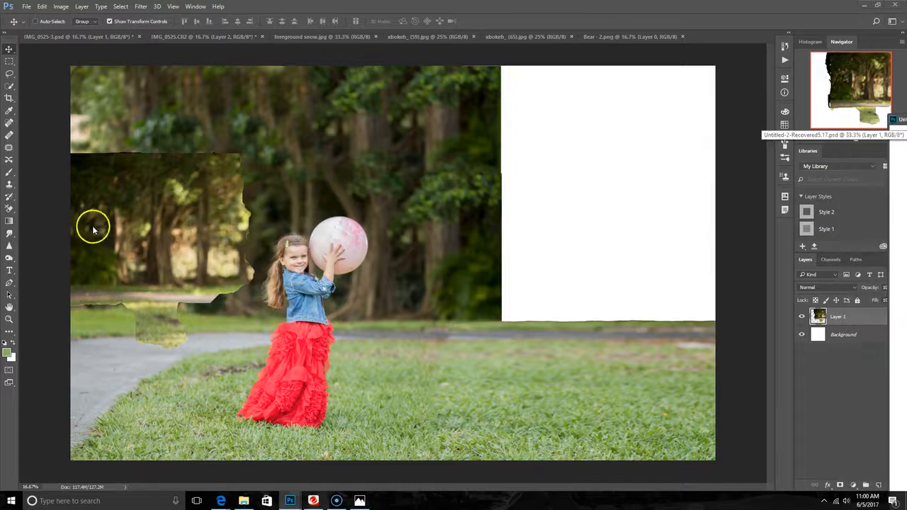
{"action": "left_click_drag", "start_coordinate": [136, 233], "coordinate": [135, 135]}
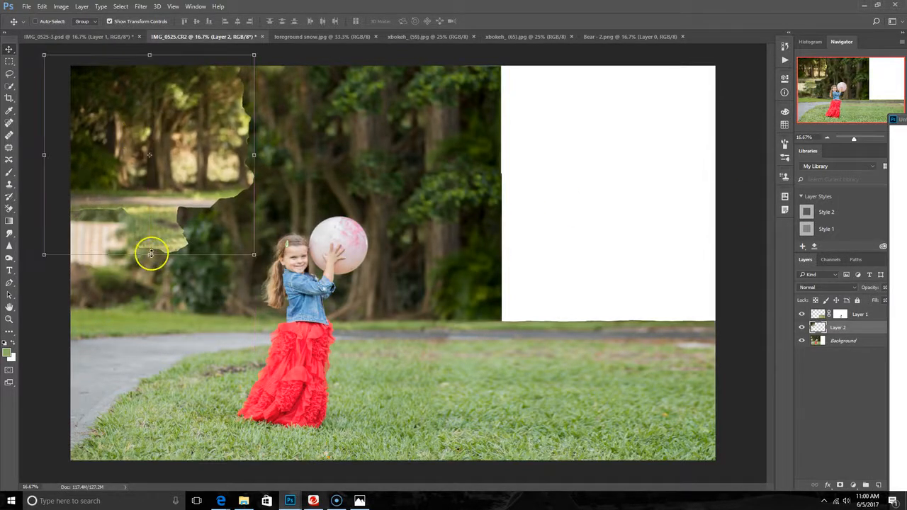
- Scale the tree layer to 110.76% width and 188.37% height, and add a layer mask to it
{"action": "left_click_drag", "start_coordinate": [253, 255], "coordinate": [276, 432]}
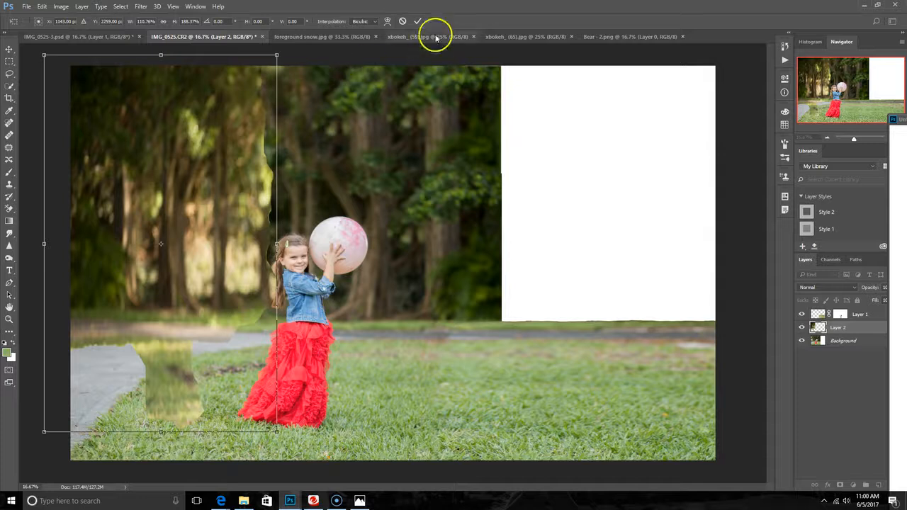
{"action": "key", "text": "ctrl+z"}
{"action": "left_click", "coordinate": [418, 20]}
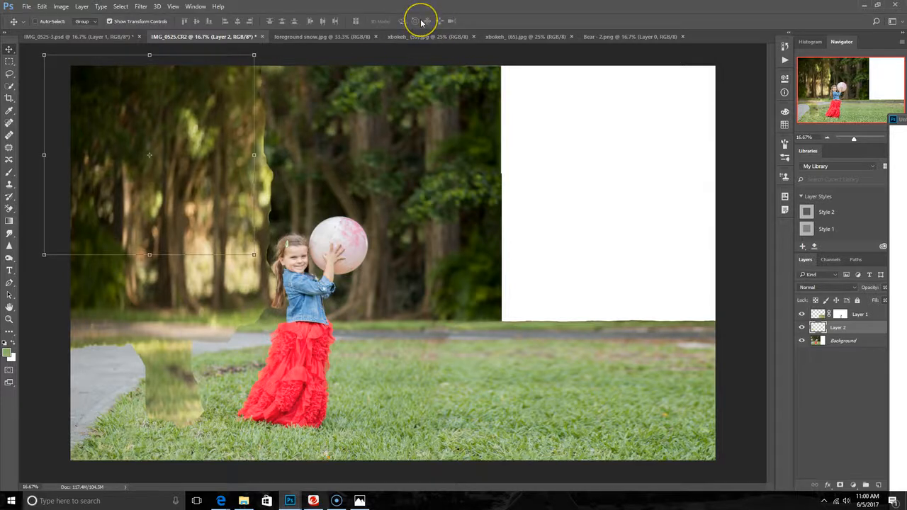
{"action": "left_click", "coordinate": [838, 484]}
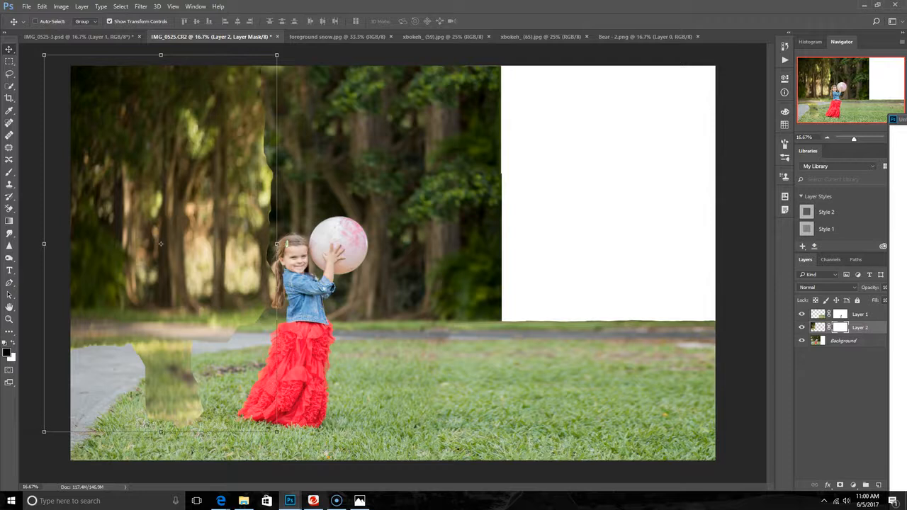
- Copy the tree background layer into IMG_0525.CR2 again and position it over the blank area beside the original trees
{"action": "left_click_drag", "start_coordinate": [906, 152], "coordinate": [207, 200]}
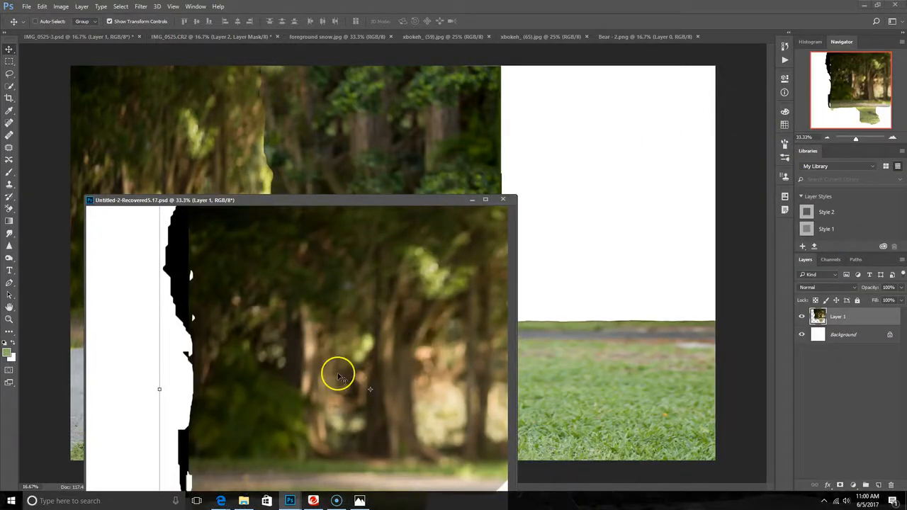
{"action": "left_click_drag", "start_coordinate": [338, 376], "coordinate": [574, 220]}
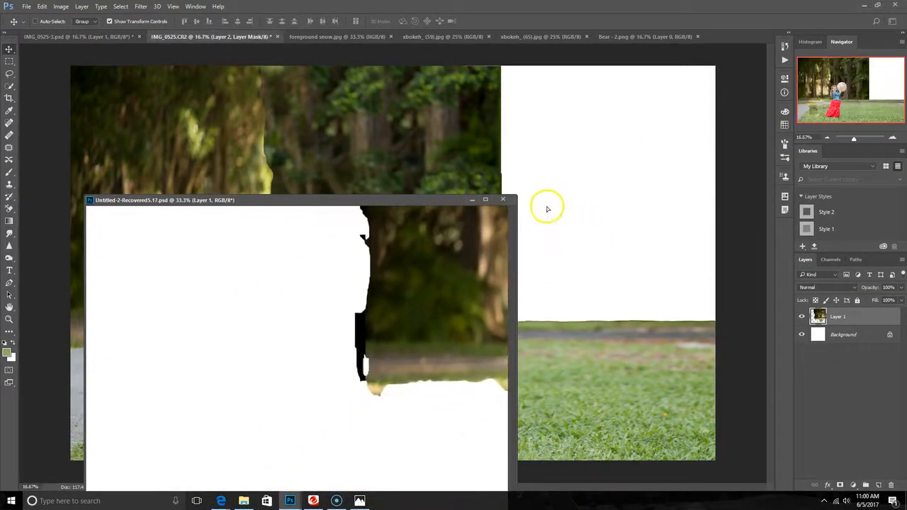
{"action": "left_click", "coordinate": [469, 201]}
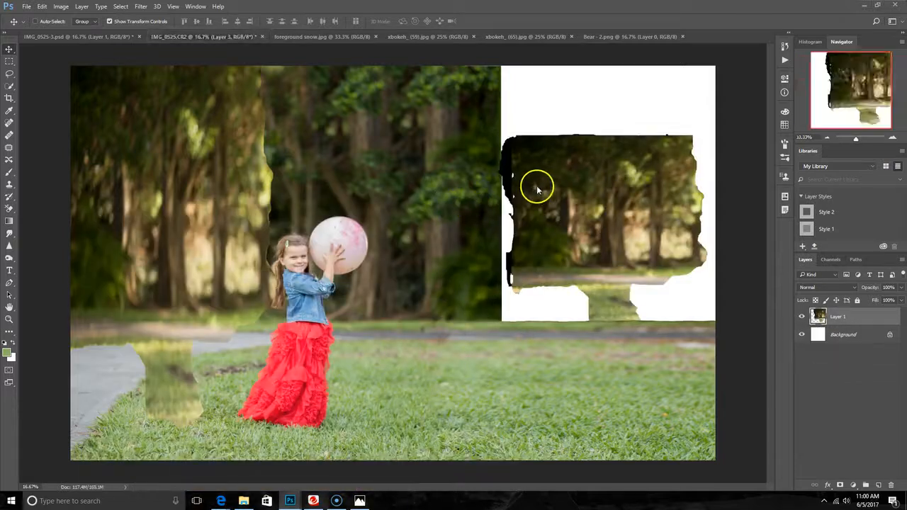
{"action": "left_click", "coordinate": [546, 183]}
{"action": "left_click_drag", "start_coordinate": [613, 216], "coordinate": [600, 215]}
{"action": "right_click", "coordinate": [600, 215]}
{"action": "left_click", "coordinate": [587, 212]}
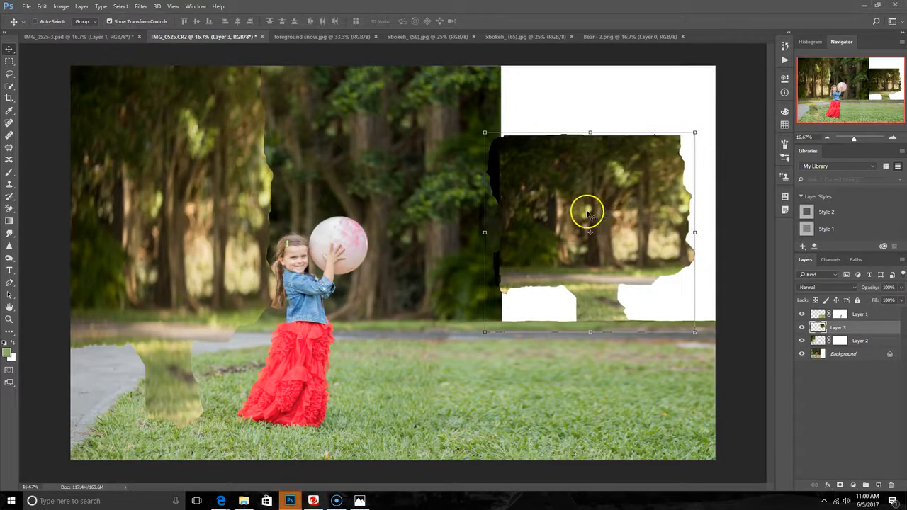
- Stretch the second tree layer to 106.83% height, flip it horizontally and move it to the photo's upper-right corner
{"action": "left_click_drag", "start_coordinate": [590, 329], "coordinate": [589, 346]}
{"action": "right_click", "coordinate": [607, 225]}
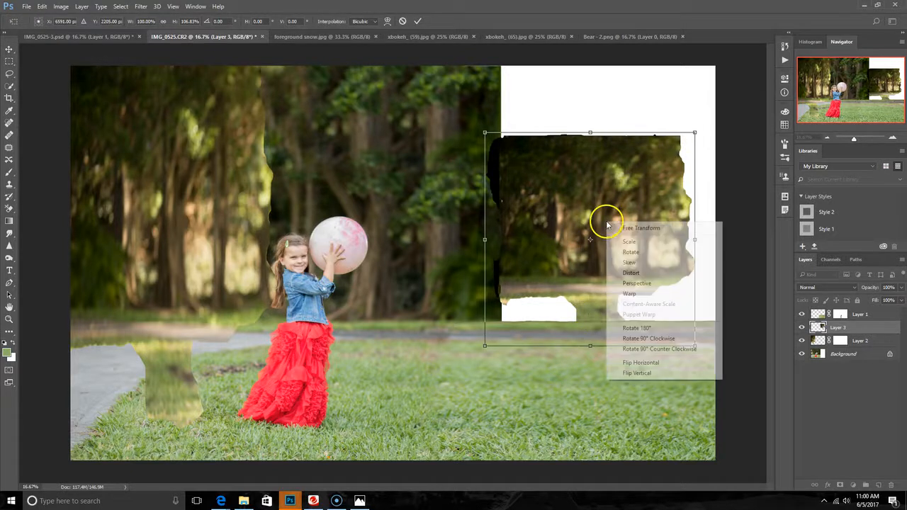
{"action": "left_click", "coordinate": [629, 363]}
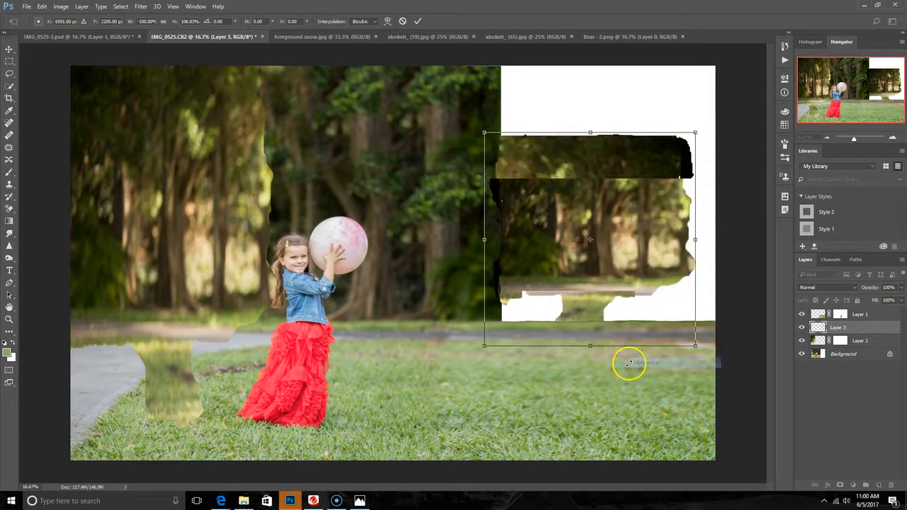
{"action": "left_click_drag", "start_coordinate": [629, 225], "coordinate": [664, 163]}
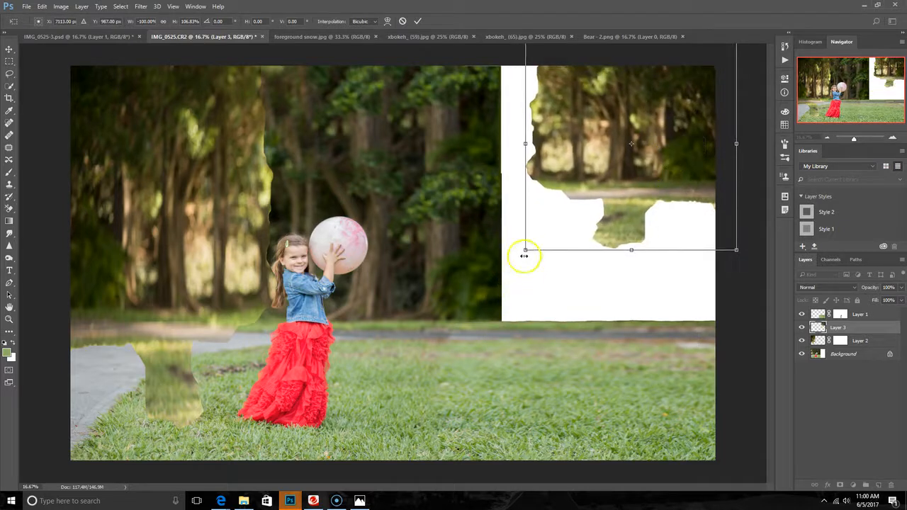
- Enlarge the flipped tree layer to 208.88% height, extend it past the canvas's right edge, and add a layer mask
{"action": "left_click_drag", "start_coordinate": [521, 262], "coordinate": [440, 454]}
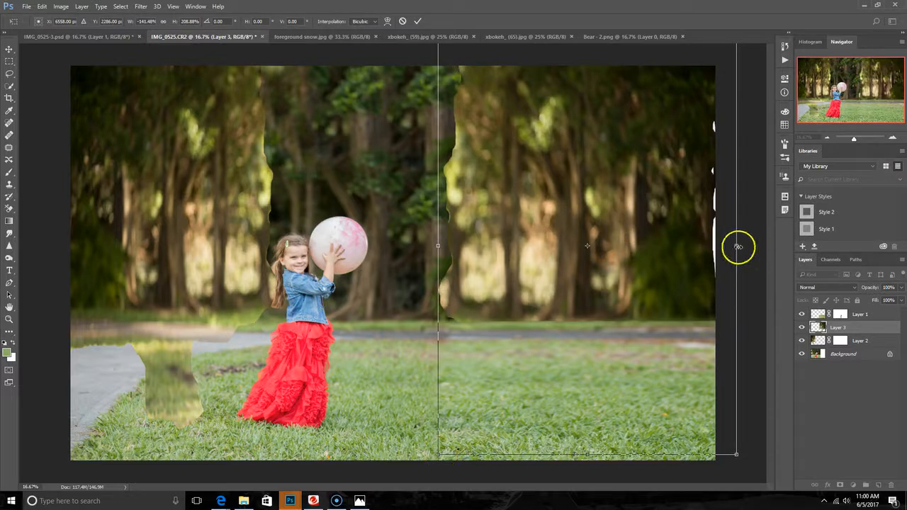
{"action": "left_click_drag", "start_coordinate": [753, 247], "coordinate": [783, 252]}
{"action": "left_click", "coordinate": [418, 21]}
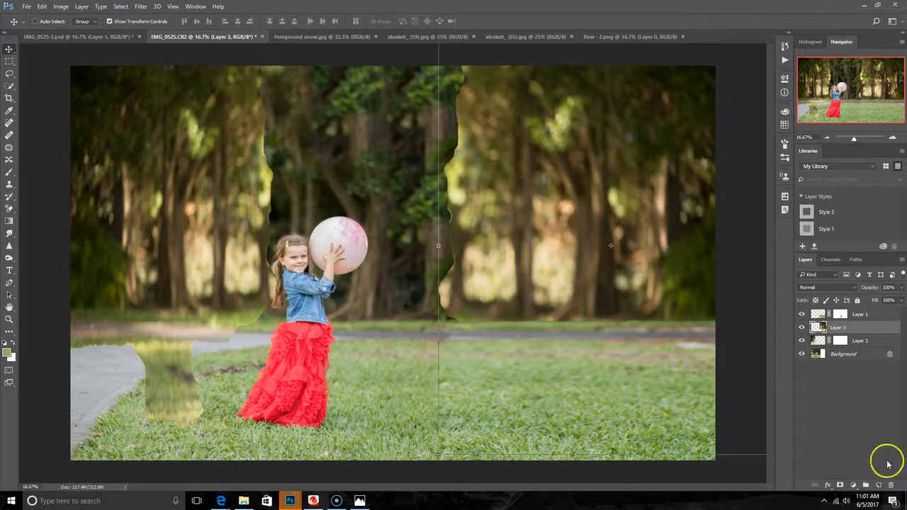
{"action": "left_click", "coordinate": [841, 485]}
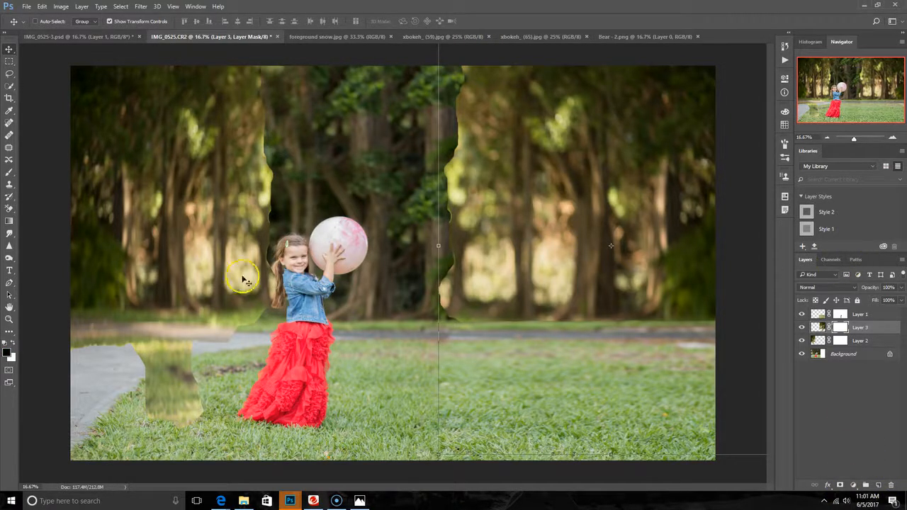
- Paint black on Layer 2's mask with a soft 338 px brush to hide its edges over the girl's hair, path, grass and original trees
{"action": "left_click", "coordinate": [8, 173]}
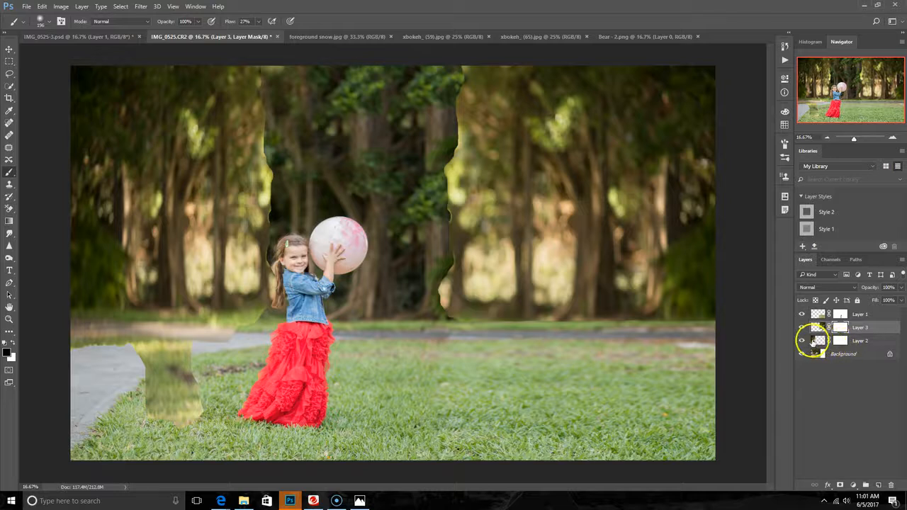
{"action": "left_click", "coordinate": [837, 342]}
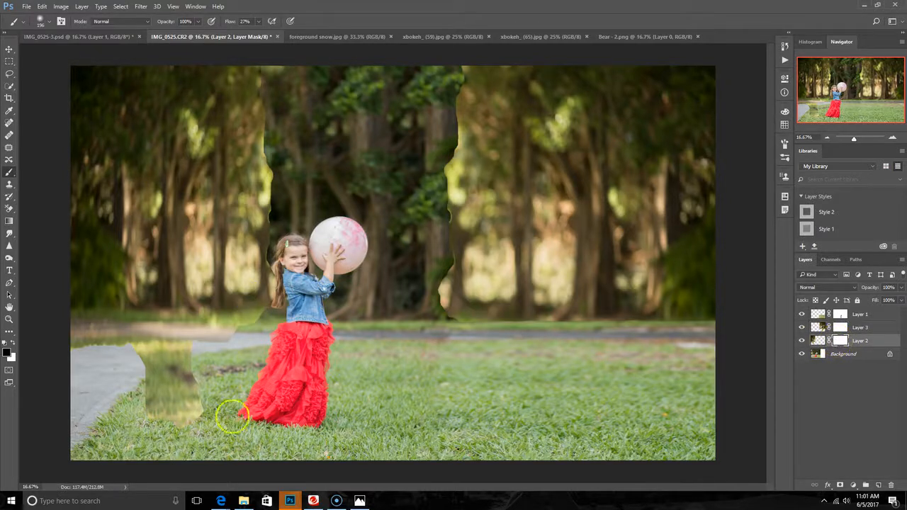
{"action": "left_click", "coordinate": [49, 24]}
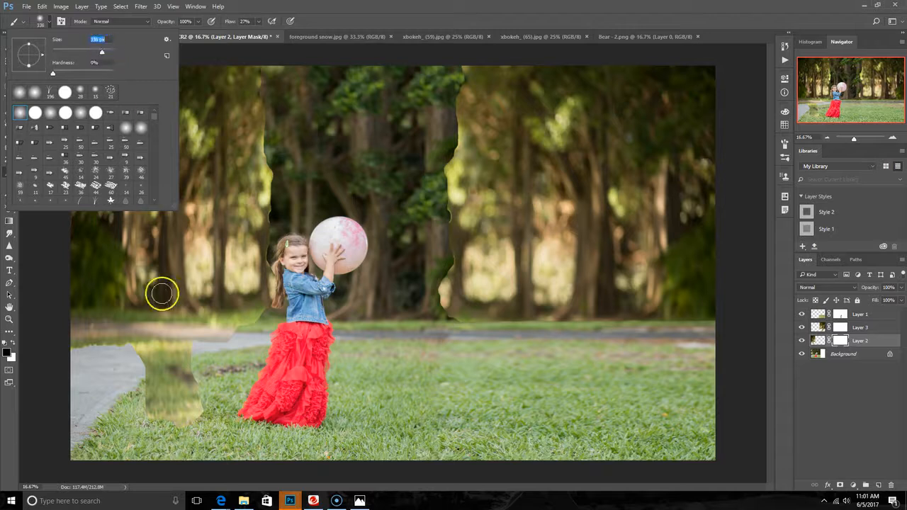
{"action": "mouse_move", "coordinate": [145, 409]}
{"action": "left_mouse_down"}
{"action": "mouse_move", "coordinate": [213, 420]}
{"action": "mouse_move", "coordinate": [182, 414]}
{"action": "mouse_move", "coordinate": [197, 400]}
{"action": "mouse_move", "coordinate": [188, 395]}
{"action": "mouse_move", "coordinate": [247, 378]}
{"action": "mouse_move", "coordinate": [150, 375]}
{"action": "mouse_move", "coordinate": [204, 359]}
{"action": "mouse_move", "coordinate": [184, 378]}
{"action": "mouse_move", "coordinate": [205, 374]}
{"action": "mouse_move", "coordinate": [183, 375]}
{"action": "mouse_move", "coordinate": [181, 358]}
{"action": "mouse_move", "coordinate": [134, 356]}
{"action": "mouse_move", "coordinate": [239, 346]}
{"action": "mouse_move", "coordinate": [137, 340]}
{"action": "mouse_move", "coordinate": [16, 353]}
{"action": "mouse_move", "coordinate": [254, 355]}
{"action": "mouse_move", "coordinate": [189, 354]}
{"action": "mouse_move", "coordinate": [243, 344]}
{"action": "mouse_move", "coordinate": [187, 344]}
{"action": "mouse_move", "coordinate": [240, 343]}
{"action": "mouse_move", "coordinate": [168, 348]}
{"action": "mouse_move", "coordinate": [239, 344]}
{"action": "left_mouse_up"}
{"action": "mouse_move", "coordinate": [272, 293]}
{"action": "left_mouse_down"}
{"action": "mouse_move", "coordinate": [259, 322]}
{"action": "mouse_move", "coordinate": [254, 329]}
{"action": "mouse_move", "coordinate": [259, 313]}
{"action": "mouse_move", "coordinate": [254, 329]}
{"action": "mouse_move", "coordinate": [235, 333]}
{"action": "mouse_move", "coordinate": [275, 222]}
{"action": "mouse_move", "coordinate": [270, 280]}
{"action": "mouse_move", "coordinate": [273, 167]}
{"action": "mouse_move", "coordinate": [270, 199]}
{"action": "mouse_move", "coordinate": [262, 68]}
{"action": "mouse_move", "coordinate": [265, 214]}
{"action": "mouse_move", "coordinate": [246, 315]}
{"action": "mouse_move", "coordinate": [259, 202]}
{"action": "mouse_move", "coordinate": [244, 302]}
{"action": "mouse_move", "coordinate": [247, 241]}
{"action": "mouse_move", "coordinate": [260, 191]}
{"action": "mouse_move", "coordinate": [244, 303]}
{"action": "left_mouse_up"}
{"action": "mouse_move", "coordinate": [200, 336]}
{"action": "left_mouse_down"}
{"action": "mouse_move", "coordinate": [124, 341]}
{"action": "mouse_move", "coordinate": [103, 358]}
{"action": "left_mouse_up"}
{"action": "left_click_drag", "start_coordinate": [171, 348], "coordinate": [130, 347]}
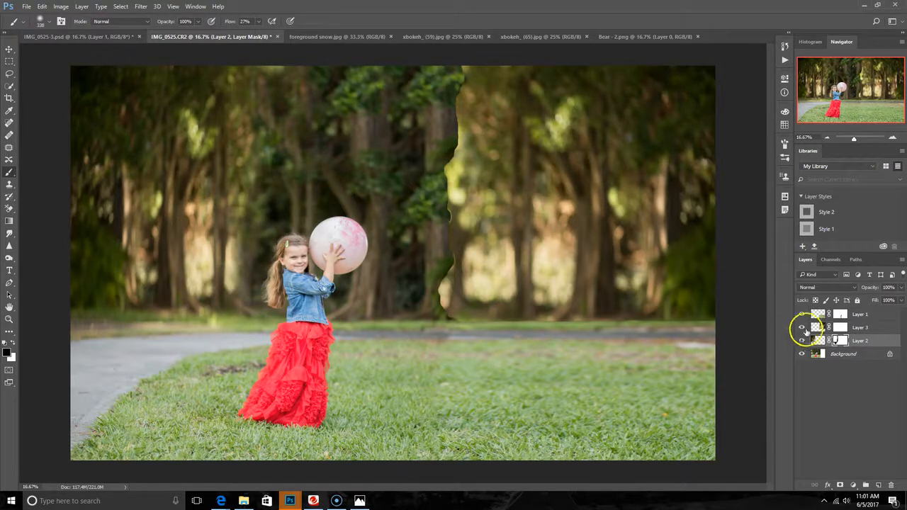
- Mask out Layer 3's hard edge against the original trees, and scale the layer to 99.55% height
{"action": "left_click", "coordinate": [839, 327]}
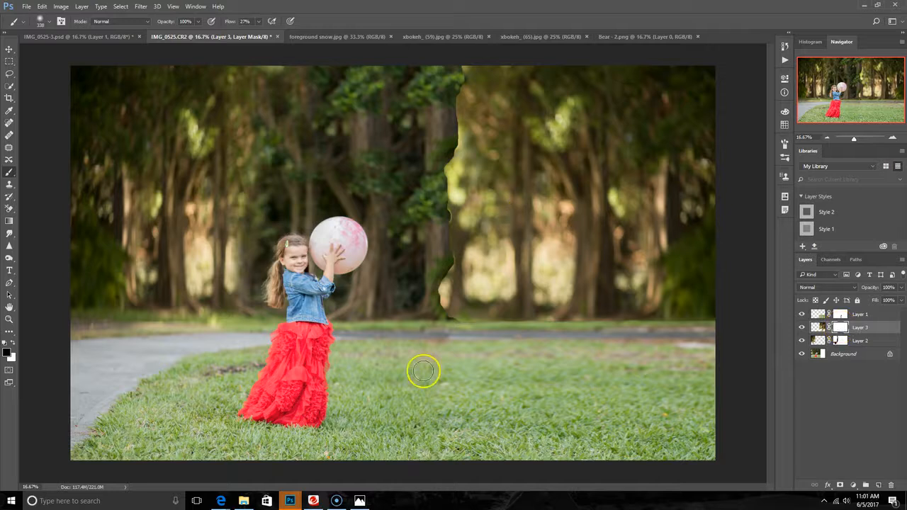
{"action": "mouse_move", "coordinate": [447, 263]}
{"action": "left_mouse_down"}
{"action": "mouse_move", "coordinate": [437, 314]}
{"action": "mouse_move", "coordinate": [452, 317]}
{"action": "mouse_move", "coordinate": [459, 291]}
{"action": "mouse_move", "coordinate": [447, 227]}
{"action": "mouse_move", "coordinate": [455, 171]}
{"action": "mouse_move", "coordinate": [458, 183]}
{"action": "mouse_move", "coordinate": [458, 52]}
{"action": "left_mouse_up"}
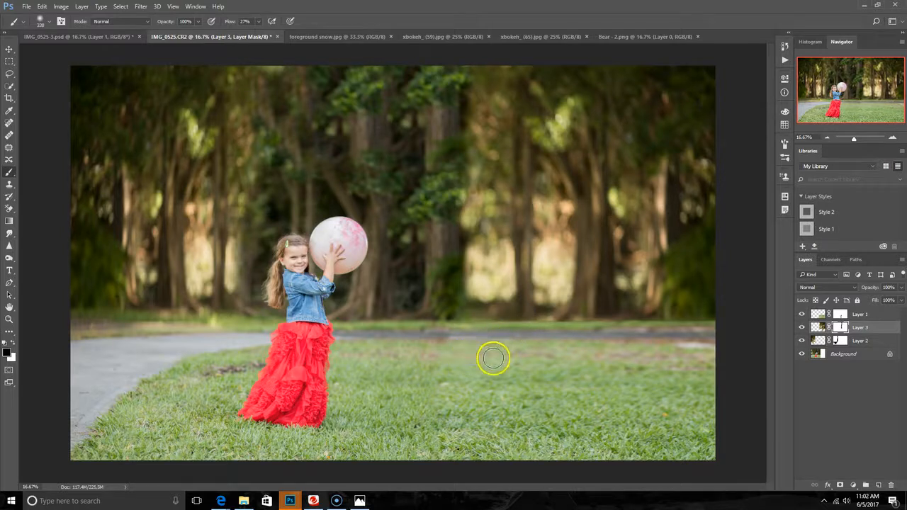
{"action": "left_click", "coordinate": [818, 328]}
{"action": "left_click", "coordinate": [9, 52]}
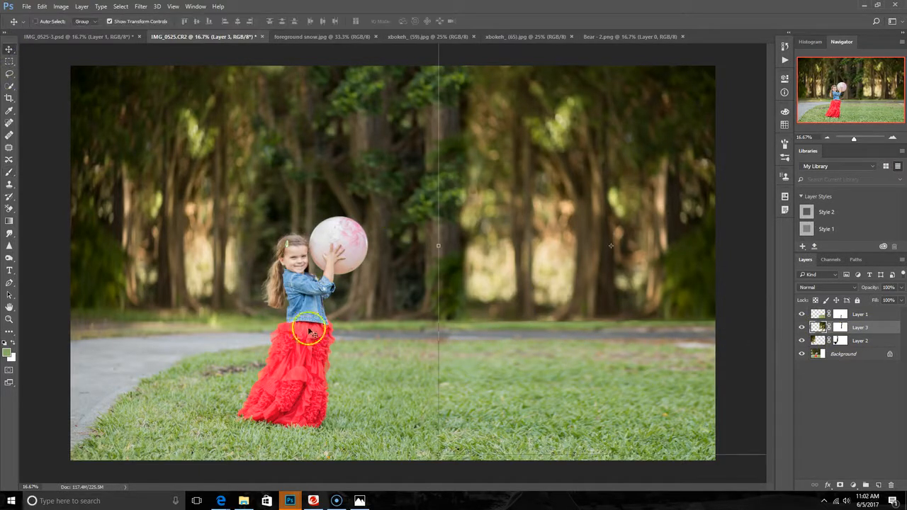
{"action": "mouse_move", "coordinate": [611, 455]}
{"action": "left_mouse_down"}
{"action": "mouse_move", "coordinate": [611, 472]}
{"action": "mouse_move", "coordinate": [611, 452]}
{"action": "left_mouse_up"}
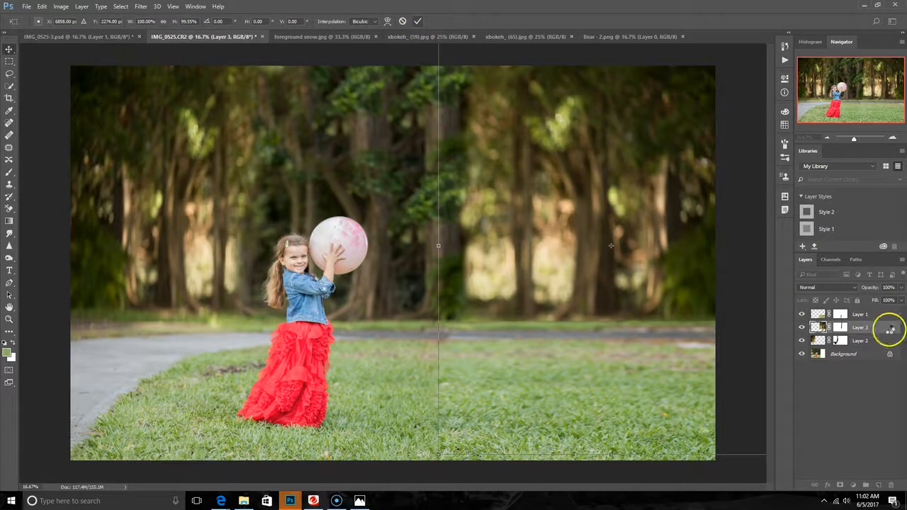
{"action": "key", "text": "Return"}
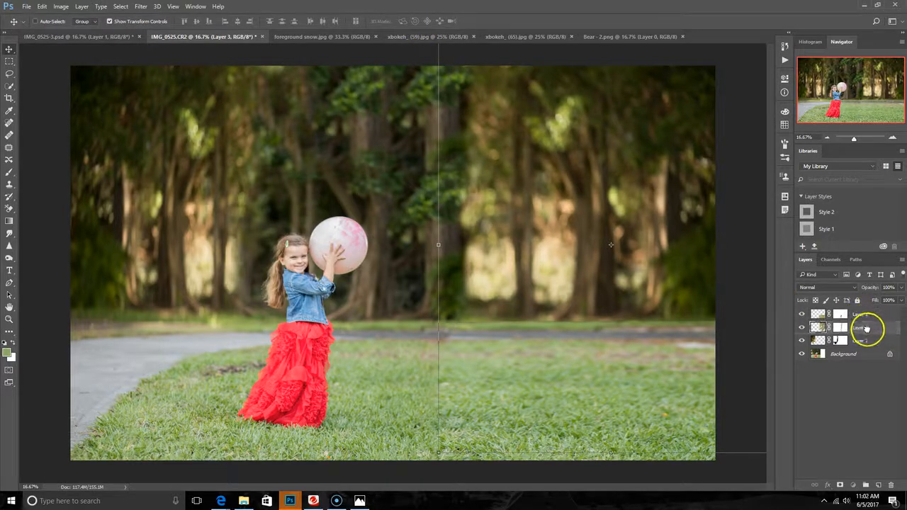
- Move Layer 1 beneath Layer 2 and paint Layer 3's mask to hide its leftover patches over the grass and path
{"action": "left_click", "coordinate": [873, 343]}
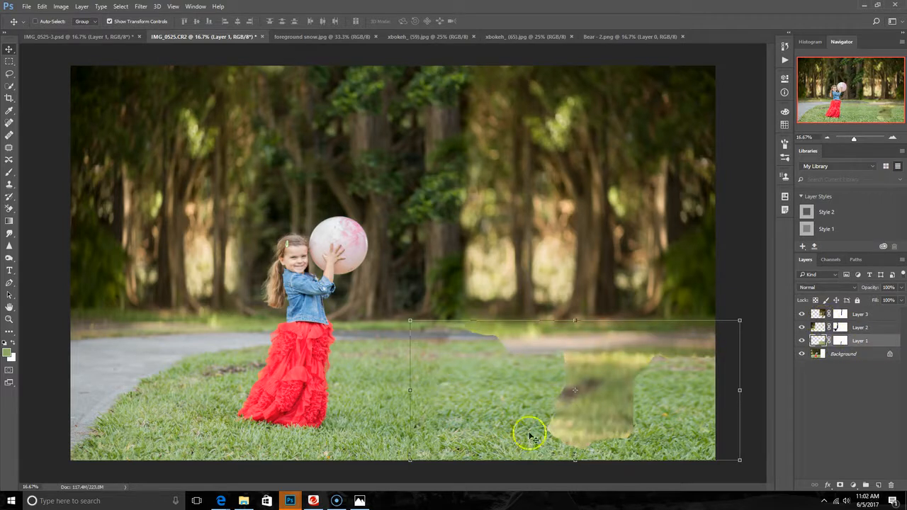
{"action": "left_click", "coordinate": [818, 316]}
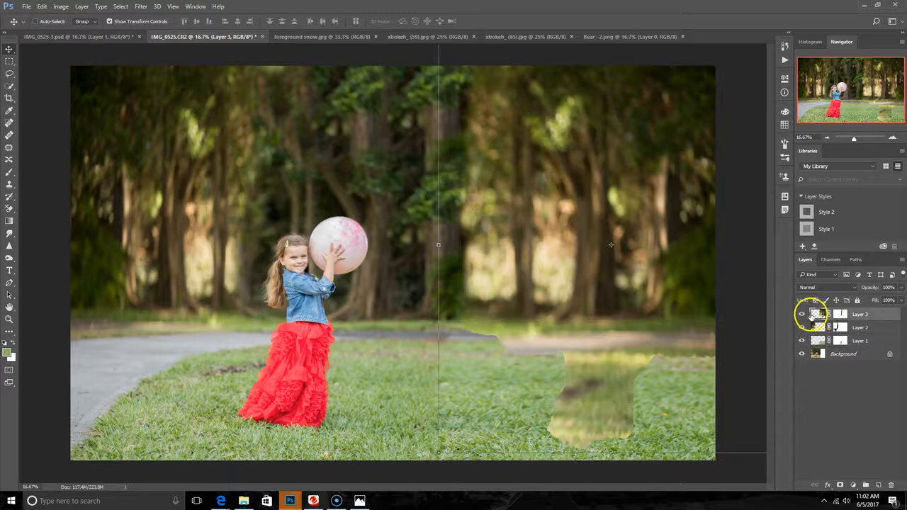
{"action": "left_click", "coordinate": [839, 316]}
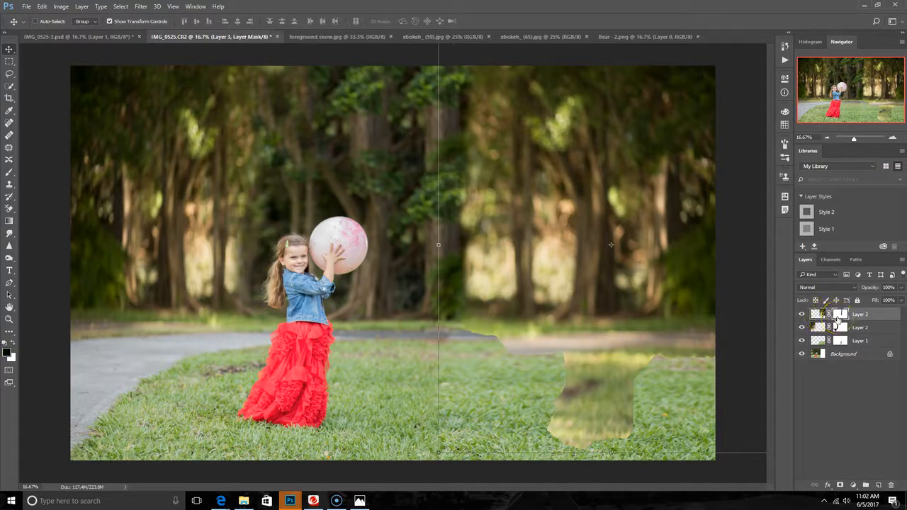
{"action": "left_click", "coordinate": [9, 172]}
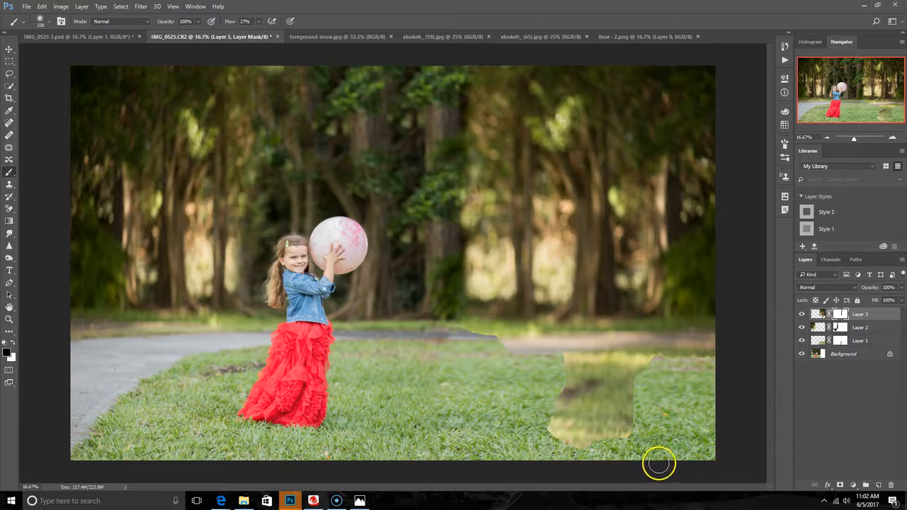
{"action": "mouse_move", "coordinate": [543, 444]}
{"action": "left_mouse_down"}
{"action": "mouse_move", "coordinate": [670, 405]}
{"action": "mouse_move", "coordinate": [633, 397]}
{"action": "mouse_move", "coordinate": [519, 406]}
{"action": "mouse_move", "coordinate": [560, 412]}
{"action": "mouse_move", "coordinate": [631, 396]}
{"action": "mouse_move", "coordinate": [525, 392]}
{"action": "mouse_move", "coordinate": [693, 370]}
{"action": "mouse_move", "coordinate": [570, 364]}
{"action": "mouse_move", "coordinate": [680, 363]}
{"action": "left_mouse_up"}
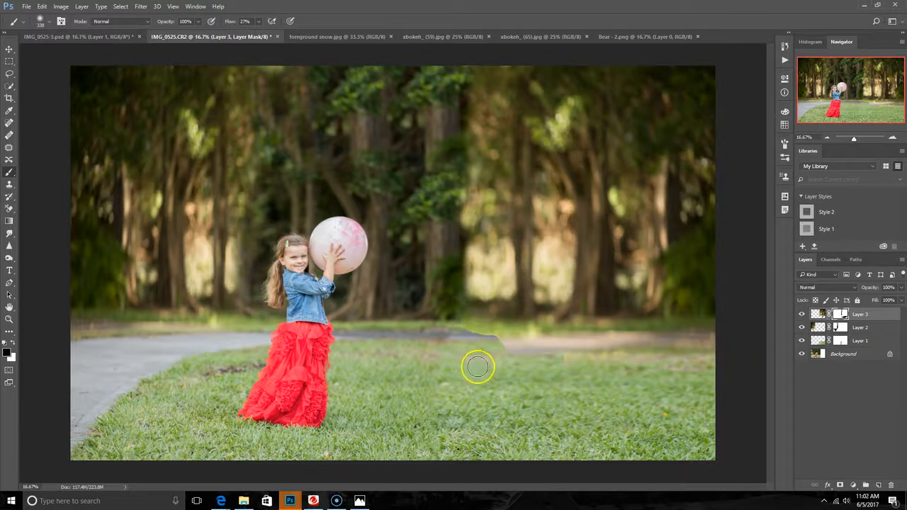
{"action": "left_click_drag", "start_coordinate": [518, 359], "coordinate": [473, 355]}
{"action": "mouse_move", "coordinate": [497, 339]}
{"action": "left_mouse_down"}
{"action": "mouse_move", "coordinate": [461, 332]}
{"action": "mouse_move", "coordinate": [507, 335]}
{"action": "mouse_move", "coordinate": [419, 331]}
{"action": "mouse_move", "coordinate": [528, 355]}
{"action": "left_mouse_up"}
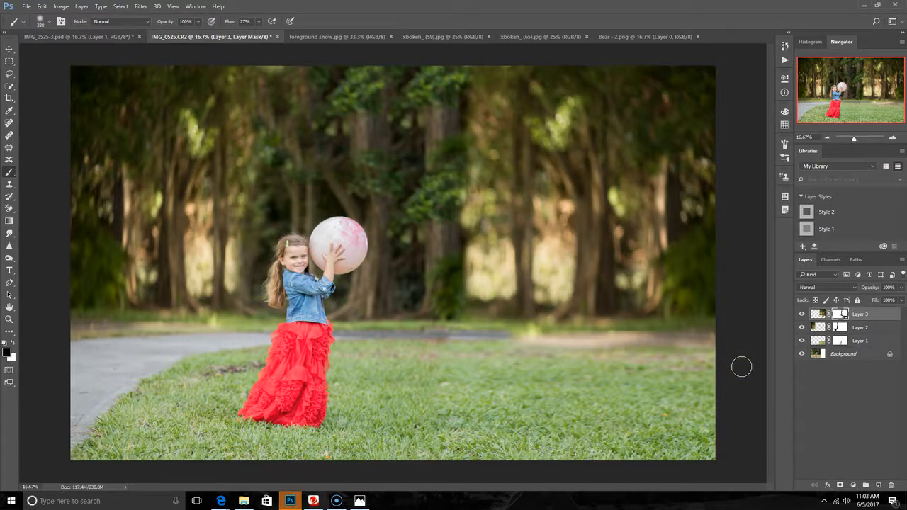
- Flatten the image and open it in the Liquify filter
{"action": "left_click", "coordinate": [84, 7]}
{"action": "left_click", "coordinate": [114, 339]}
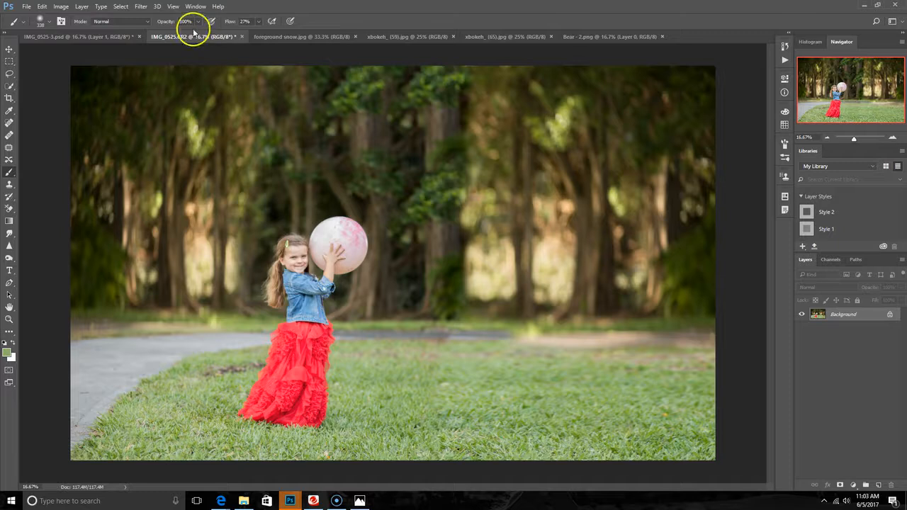
{"action": "left_click", "coordinate": [140, 6]}
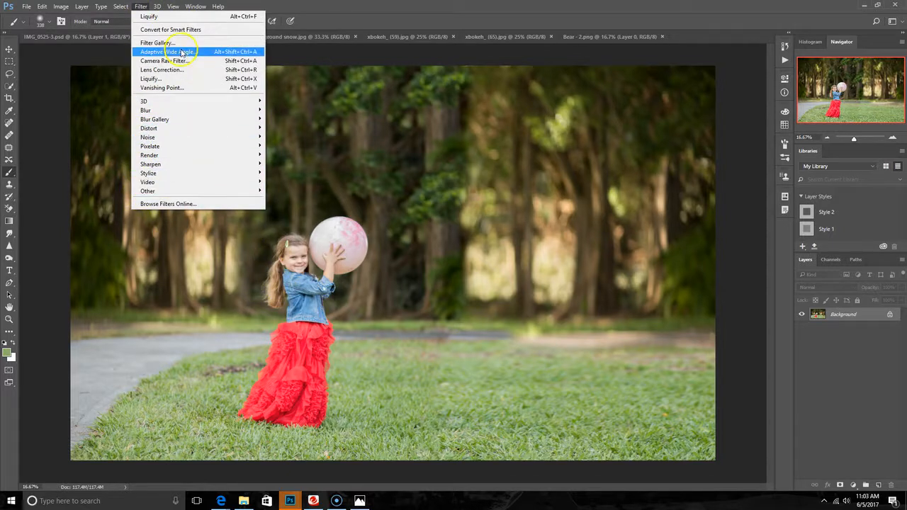
{"action": "left_click", "coordinate": [153, 6]}
{"action": "left_click", "coordinate": [121, 6]}
{"action": "mouse_move", "coordinate": [132, 6]}
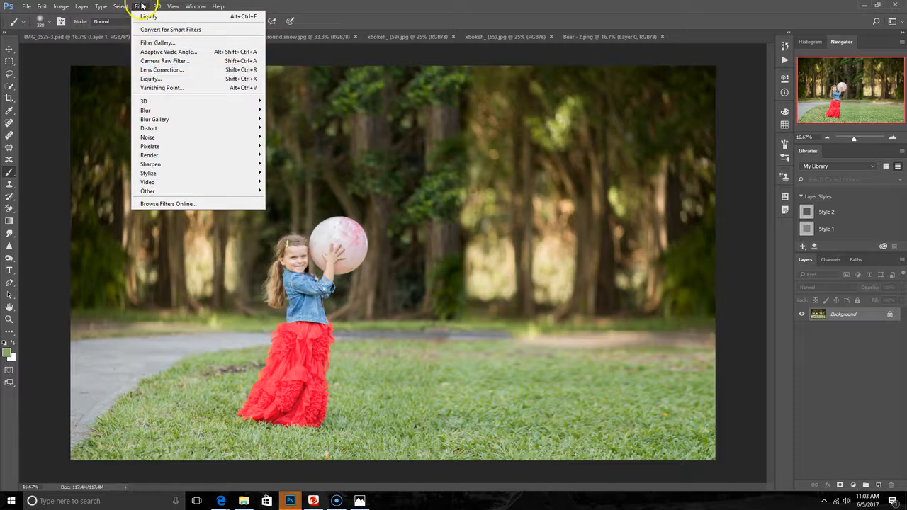
{"action": "left_click", "coordinate": [149, 79]}
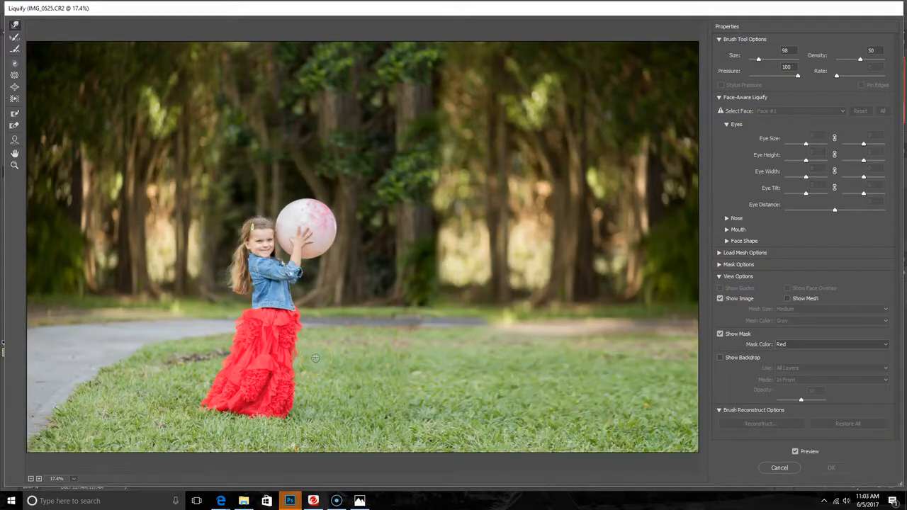
- Forward-warp the left and right edges of the girl's red skirt outward with a size 98 brush to make it fuller
{"action": "key", "text": "ctrl+plus"}
{"action": "key", "text": "ctrl+plus"}
{"action": "key", "text": "ctrl+plus"}
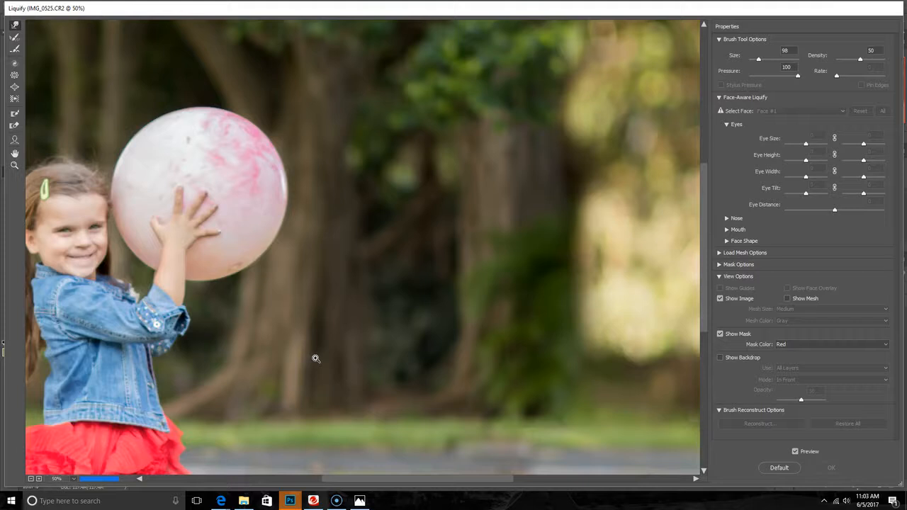
{"action": "key", "text": "ctrl+plus"}
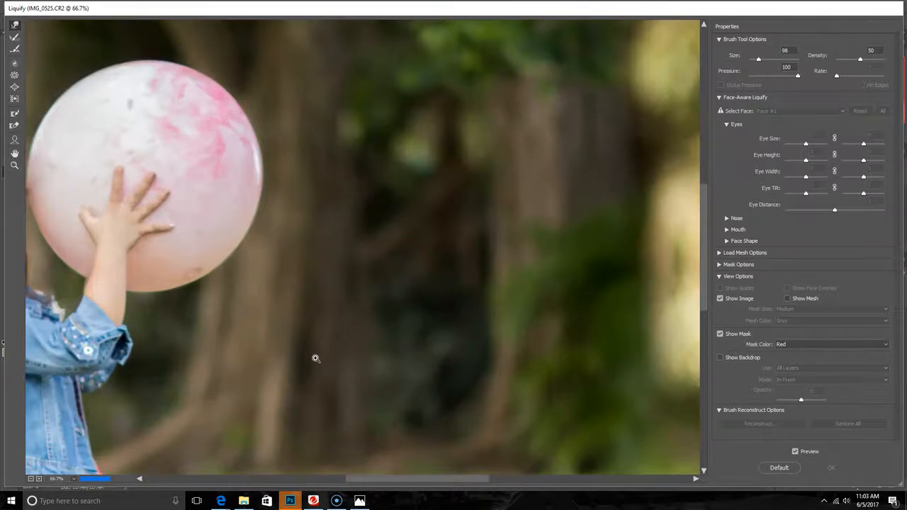
{"action": "left_click_drag", "start_coordinate": [367, 479], "coordinate": [274, 480]}
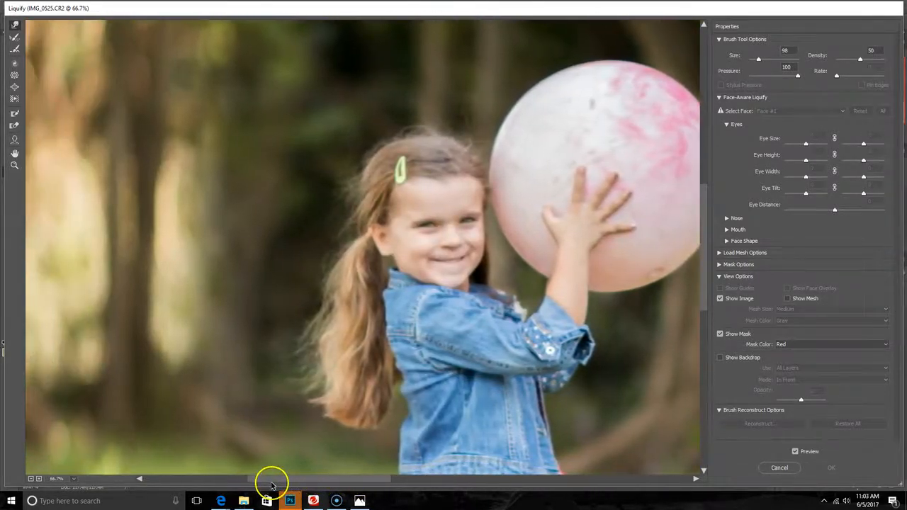
{"action": "scroll", "coordinate": [334, 399], "scroll_direction": "down", "scroll_amount": 5}
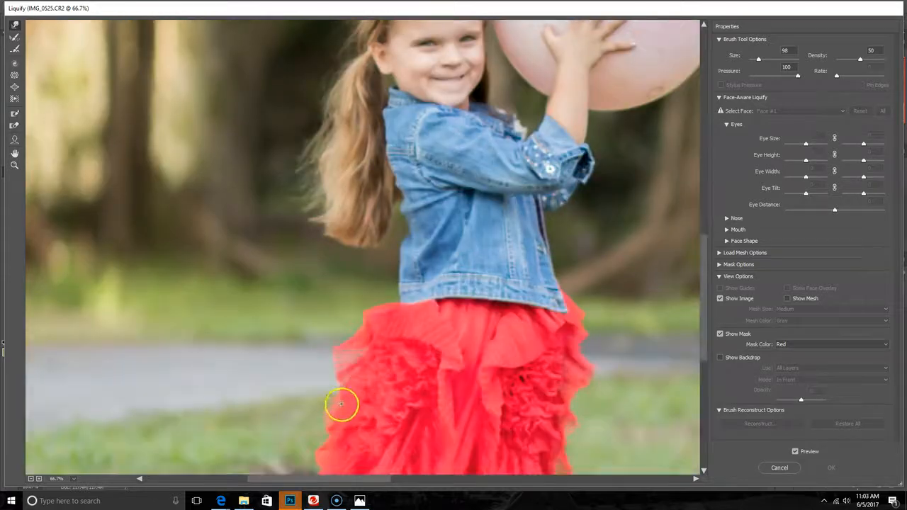
{"action": "scroll", "coordinate": [345, 398], "scroll_direction": "down", "scroll_amount": 4}
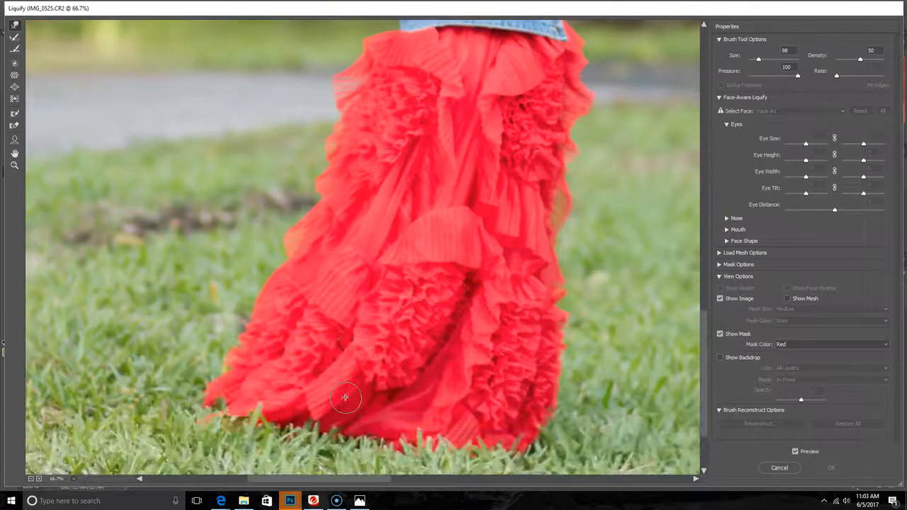
{"action": "scroll", "coordinate": [345, 397], "scroll_direction": "down", "scroll_amount": 2}
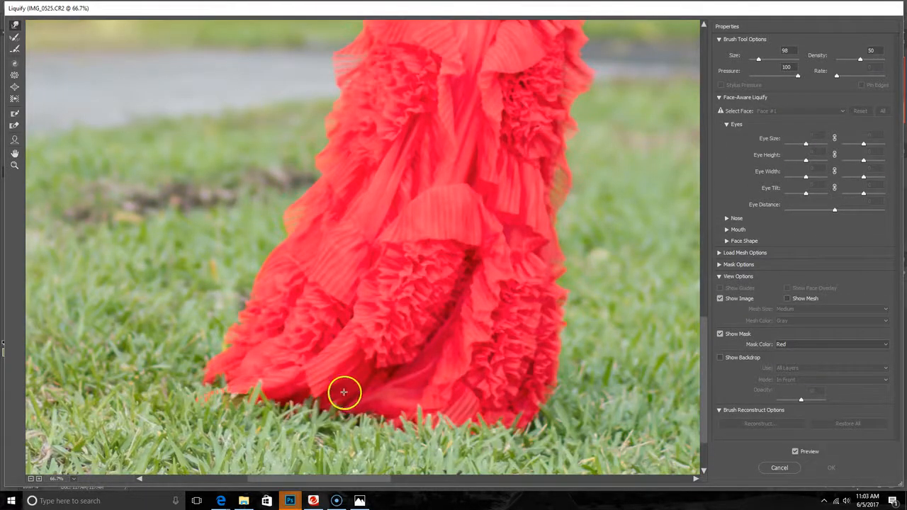
{"action": "mouse_move", "coordinate": [345, 399]}
{"action": "left_mouse_down"}
{"action": "mouse_move", "coordinate": [294, 395]}
{"action": "mouse_move", "coordinate": [270, 378]}
{"action": "mouse_move", "coordinate": [236, 375]}
{"action": "mouse_move", "coordinate": [236, 360]}
{"action": "mouse_move", "coordinate": [221, 359]}
{"action": "mouse_move", "coordinate": [280, 242]}
{"action": "mouse_move", "coordinate": [294, 237]}
{"action": "mouse_move", "coordinate": [294, 192]}
{"action": "mouse_move", "coordinate": [290, 204]}
{"action": "mouse_move", "coordinate": [315, 184]}
{"action": "left_mouse_up"}
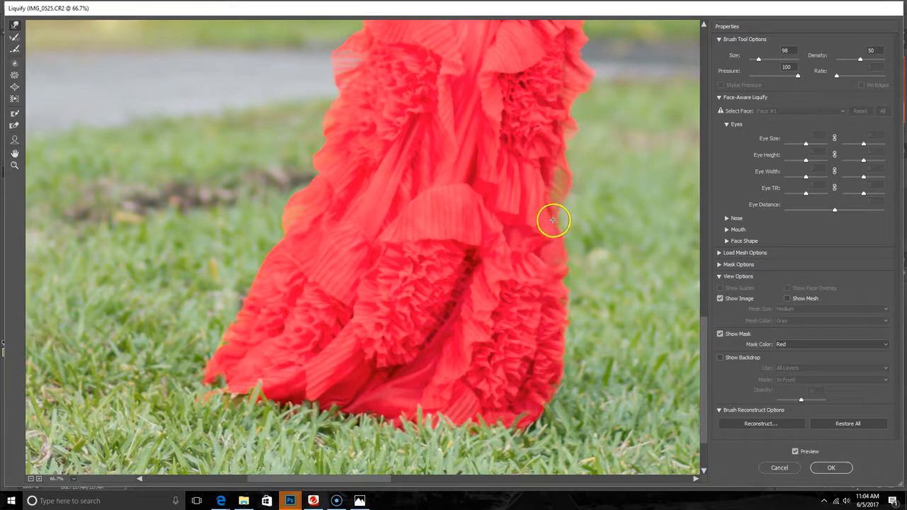
{"action": "mouse_move", "coordinate": [556, 210]}
{"action": "left_mouse_down"}
{"action": "mouse_move", "coordinate": [553, 200]}
{"action": "mouse_move", "coordinate": [569, 190]}
{"action": "mouse_move", "coordinate": [560, 135]}
{"action": "mouse_move", "coordinate": [580, 76]}
{"action": "left_mouse_up"}
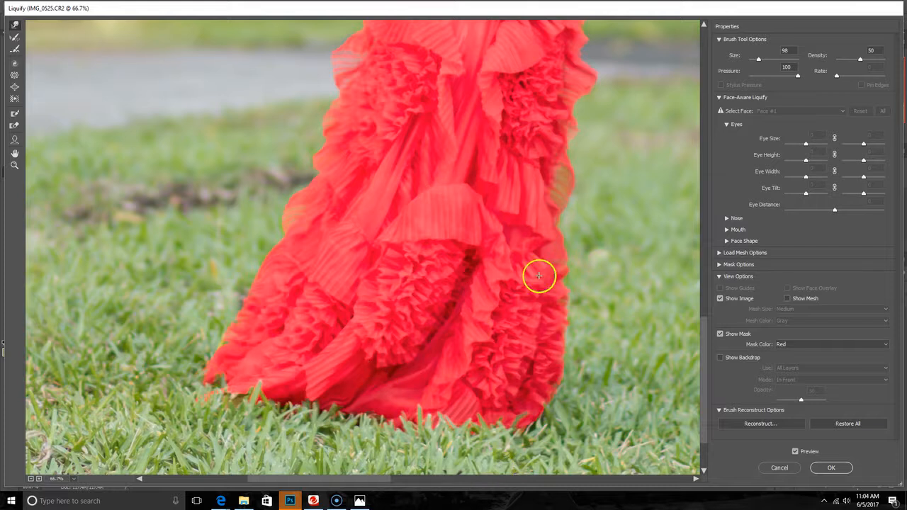
- Forward-warp the ruffles at both hip edges of the red skirt to fill out its upper part
{"action": "scroll", "coordinate": [499, 273], "scroll_direction": "up", "scroll_amount": 3}
{"action": "scroll", "coordinate": [500, 272], "scroll_direction": "up", "scroll_amount": 2}
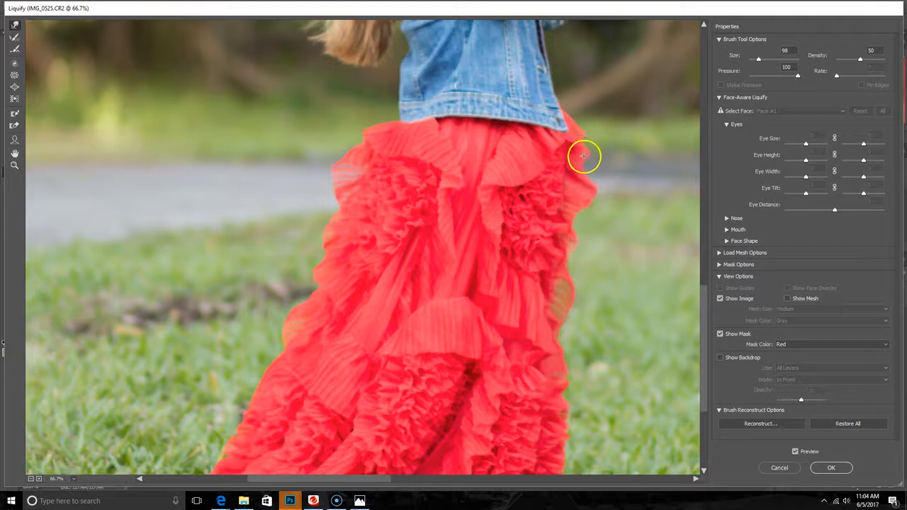
{"action": "left_click_drag", "start_coordinate": [586, 178], "coordinate": [588, 186]}
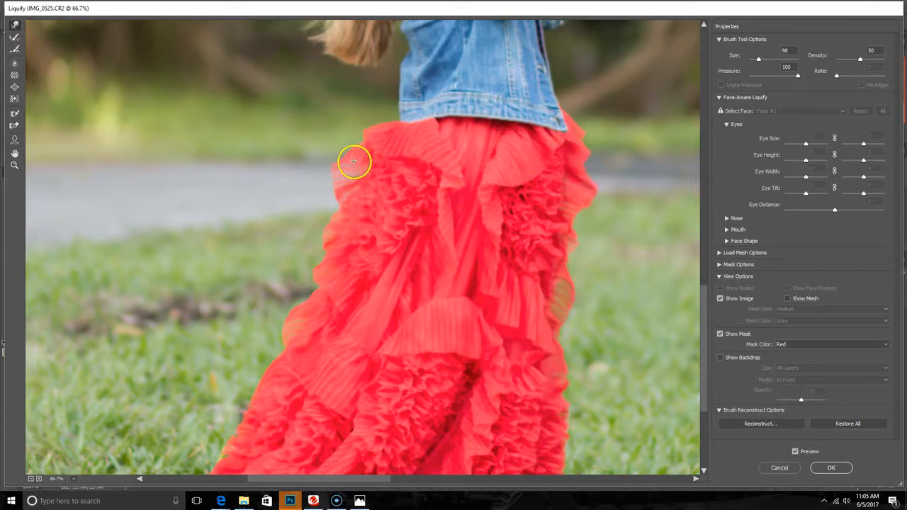
{"action": "left_click_drag", "start_coordinate": [347, 161], "coordinate": [322, 196]}
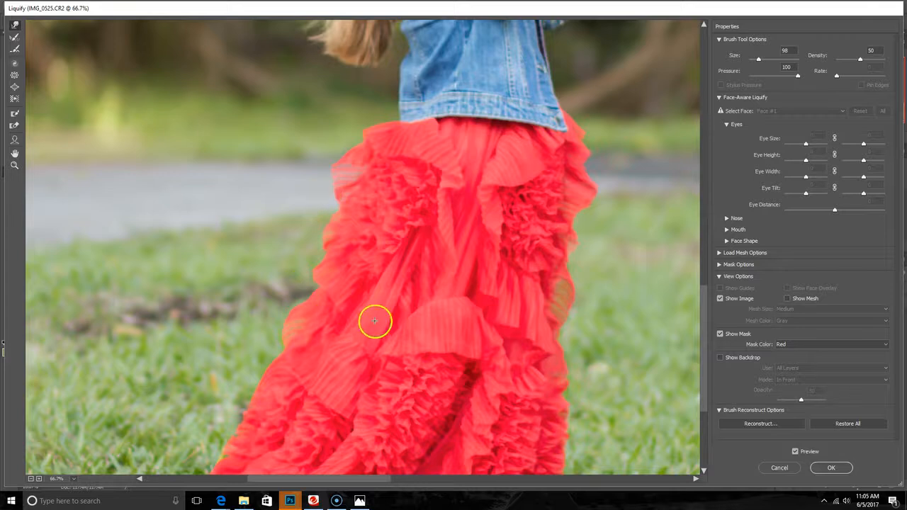
- Forward-warp the girl's ponytail outward along its outer edge, lower end and top to make the hair fuller
{"action": "scroll", "coordinate": [375, 321], "scroll_direction": "up", "scroll_amount": 5}
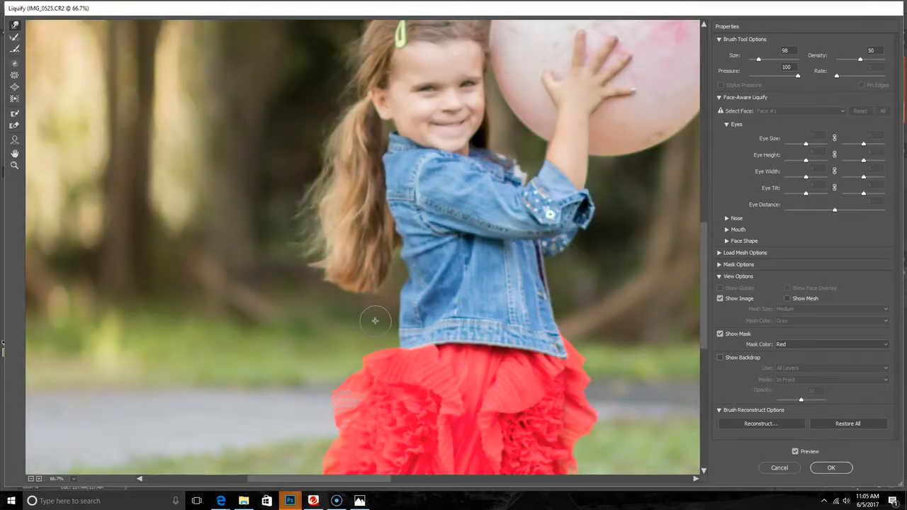
{"action": "left_click", "coordinate": [376, 321], "text": "ctrl"}
{"action": "mouse_move", "coordinate": [350, 296]}
{"action": "left_mouse_down"}
{"action": "mouse_move", "coordinate": [349, 256]}
{"action": "mouse_move", "coordinate": [318, 264]}
{"action": "mouse_move", "coordinate": [327, 233]}
{"action": "left_mouse_up"}
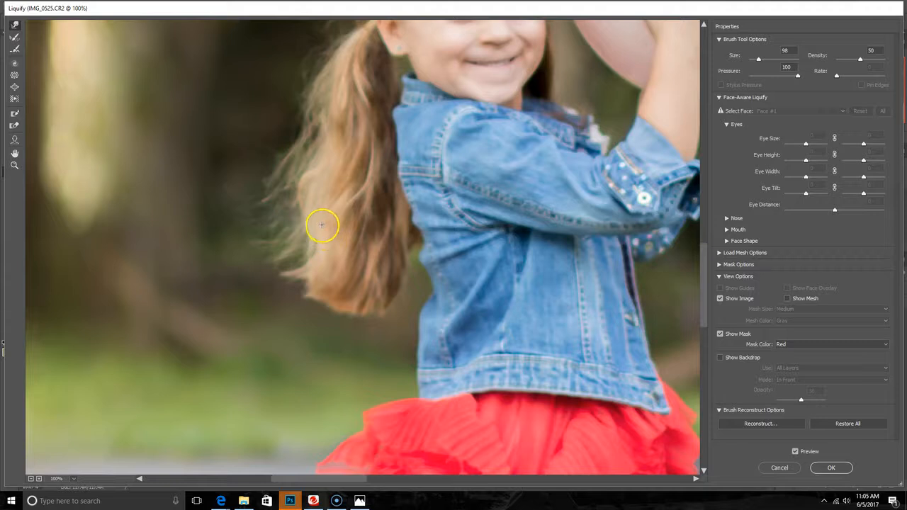
{"action": "left_click_drag", "start_coordinate": [312, 201], "coordinate": [310, 175]}
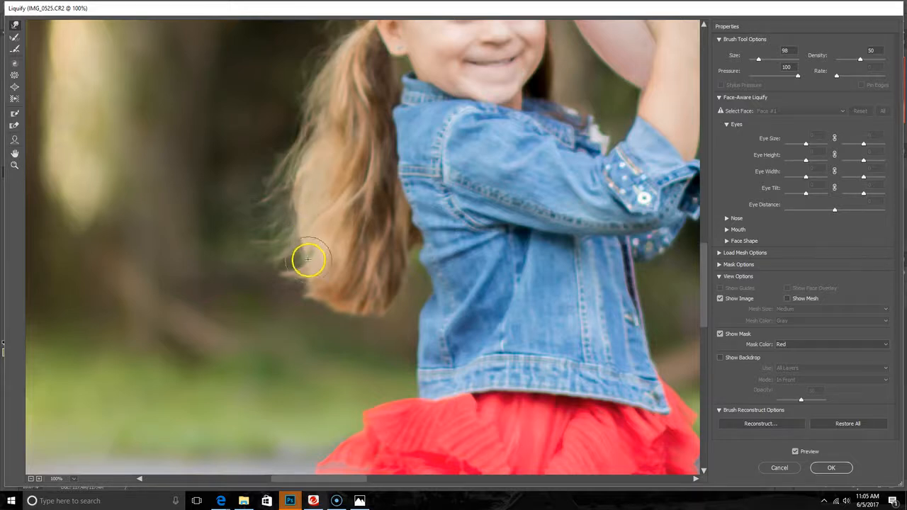
{"action": "mouse_move", "coordinate": [312, 275]}
{"action": "left_mouse_down"}
{"action": "mouse_move", "coordinate": [394, 303]}
{"action": "mouse_move", "coordinate": [388, 284]}
{"action": "mouse_move", "coordinate": [404, 250]}
{"action": "left_mouse_up"}
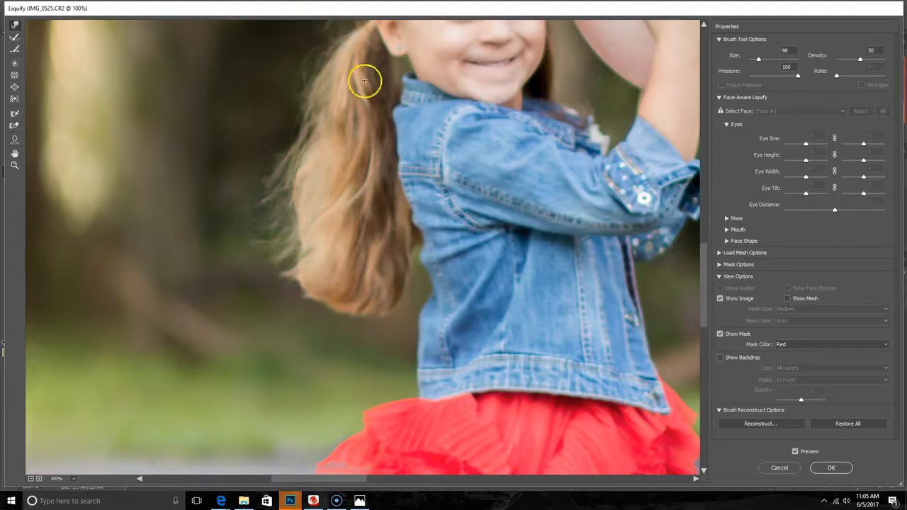
{"action": "scroll", "coordinate": [304, 95], "scroll_direction": "up", "scroll_amount": 2}
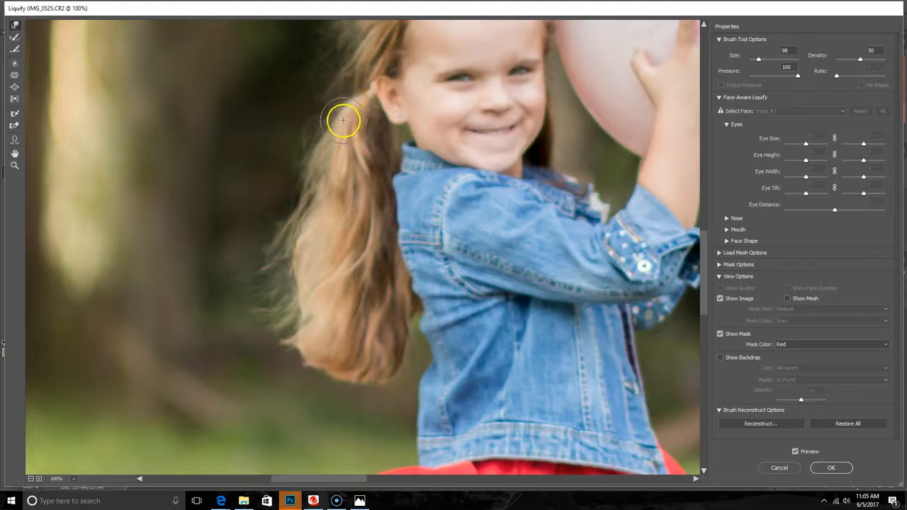
{"action": "mouse_move", "coordinate": [330, 136]}
{"action": "left_mouse_down"}
{"action": "mouse_move", "coordinate": [320, 136]}
{"action": "mouse_move", "coordinate": [307, 186]}
{"action": "left_mouse_up"}
- Warp the hair at the back of the girl's head outward for more volume, and apply the Liquify filter
{"action": "scroll", "coordinate": [308, 186], "scroll_direction": "up", "scroll_amount": 3}
{"action": "mouse_move", "coordinate": [367, 221]}
{"action": "left_mouse_down"}
{"action": "mouse_move", "coordinate": [360, 187]}
{"action": "mouse_move", "coordinate": [364, 196]}
{"action": "left_mouse_up"}
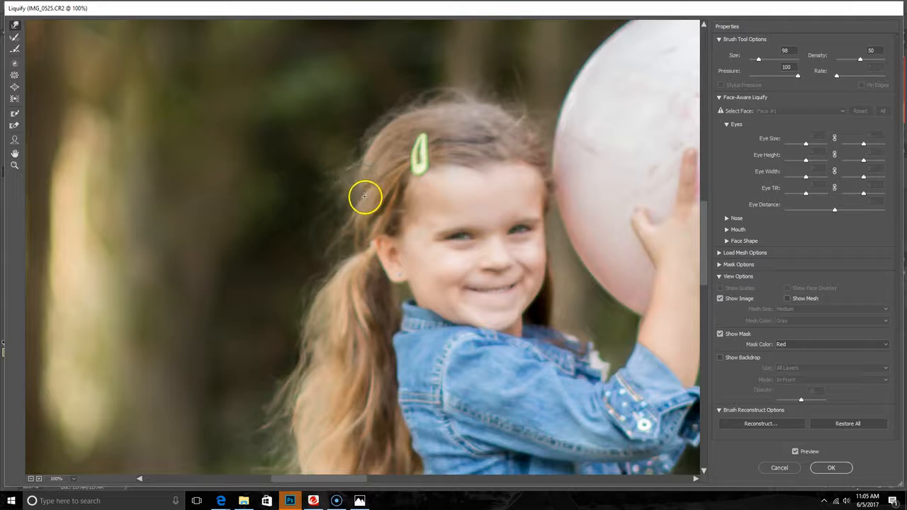
{"action": "mouse_move", "coordinate": [365, 162]}
{"action": "left_mouse_down"}
{"action": "mouse_move", "coordinate": [384, 121]}
{"action": "mouse_move", "coordinate": [453, 103]}
{"action": "mouse_move", "coordinate": [384, 154]}
{"action": "mouse_move", "coordinate": [360, 213]}
{"action": "left_mouse_up"}
{"action": "scroll", "coordinate": [359, 212], "scroll_direction": "down", "scroll_amount": 1, "text": "alt"}
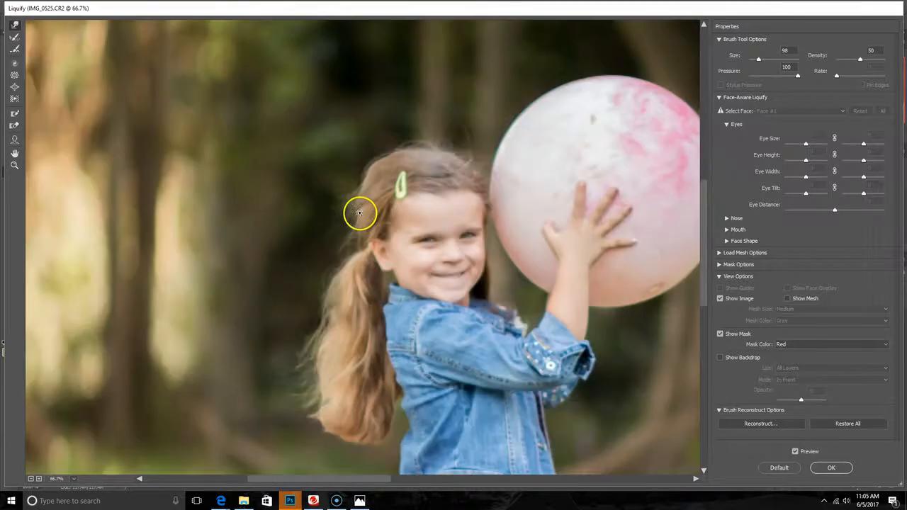
{"action": "scroll", "coordinate": [359, 212], "scroll_direction": "down", "scroll_amount": 1, "text": "alt"}
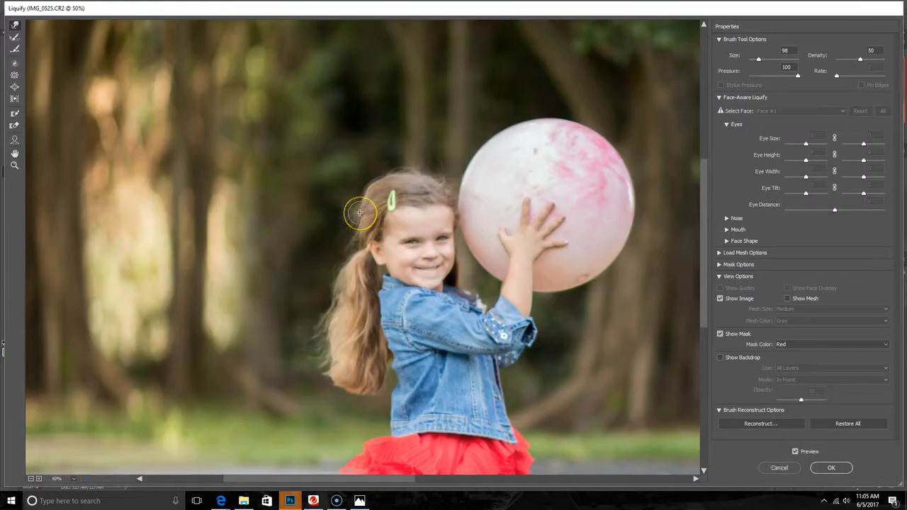
{"action": "scroll", "coordinate": [360, 214], "scroll_direction": "down", "scroll_amount": 1}
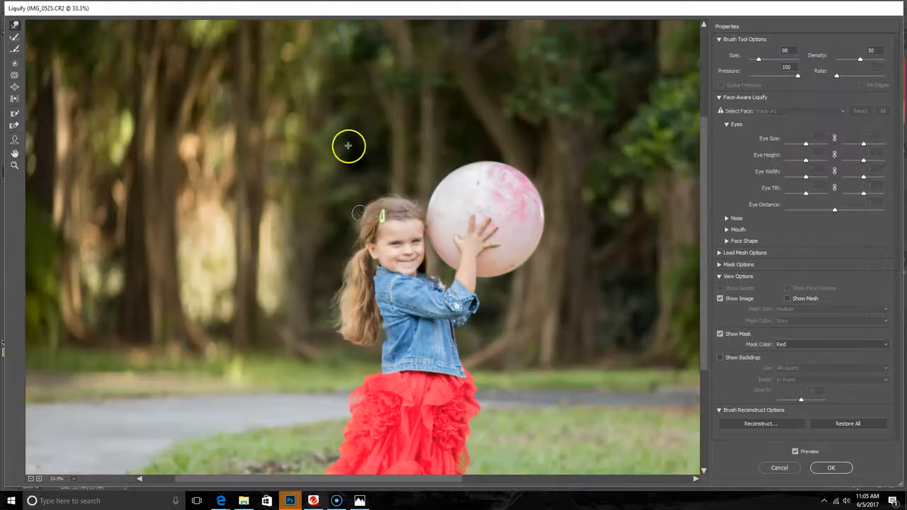
{"action": "left_click", "coordinate": [829, 468]}
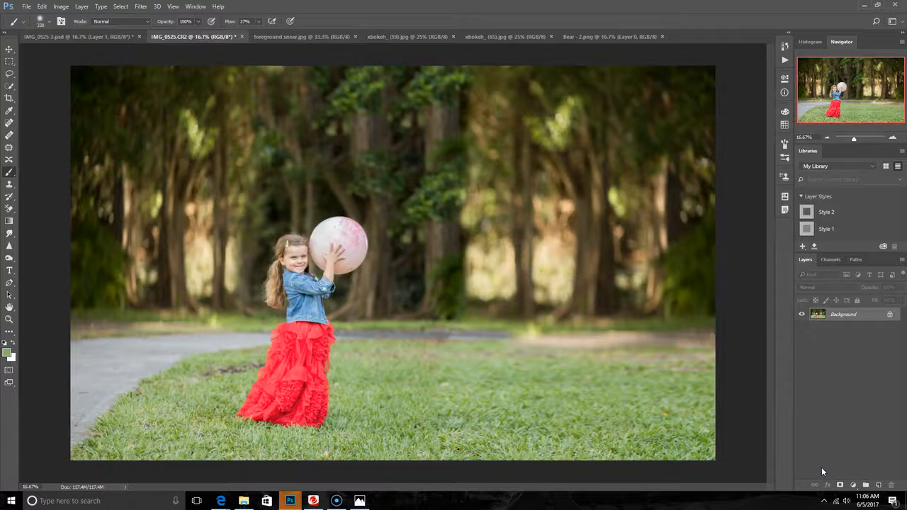
- Close the recovered Untitled-2 image window and duplicate the Background layer of IMG_0525
{"action": "mouse_move", "coordinate": [291, 502]}
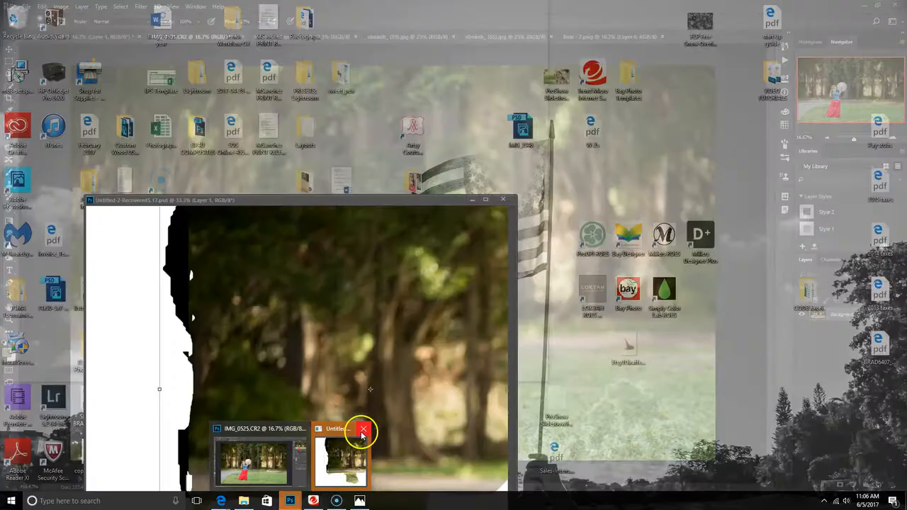
{"action": "left_click", "coordinate": [361, 429]}
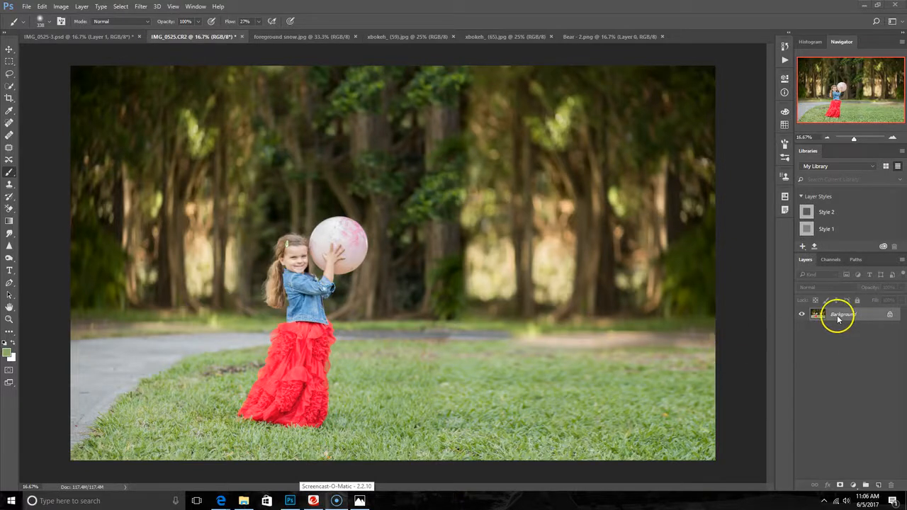
{"action": "left_click_drag", "start_coordinate": [836, 318], "coordinate": [879, 484]}
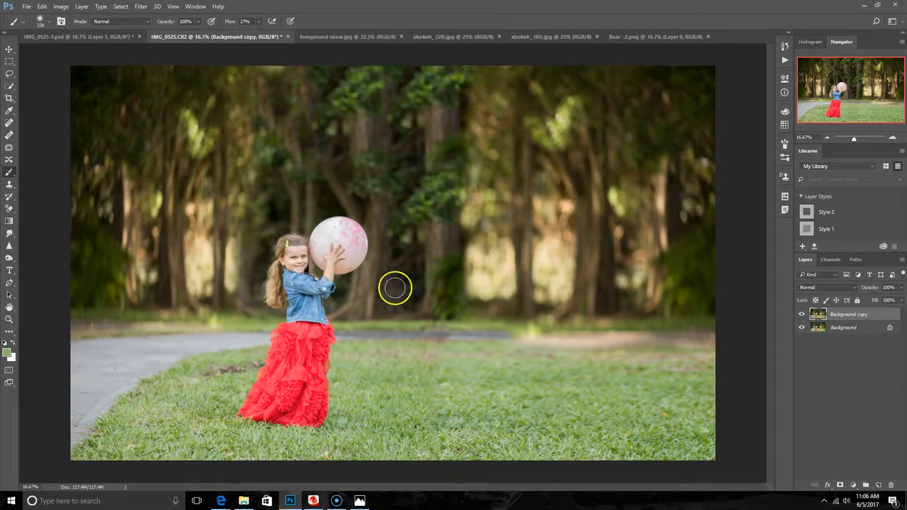
- On the original Background layer, quick-select the girl's head, ponytail and jacket sleeve
{"action": "key", "text": "ctrl+plus"}
{"action": "key", "text": "ctrl+plus"}
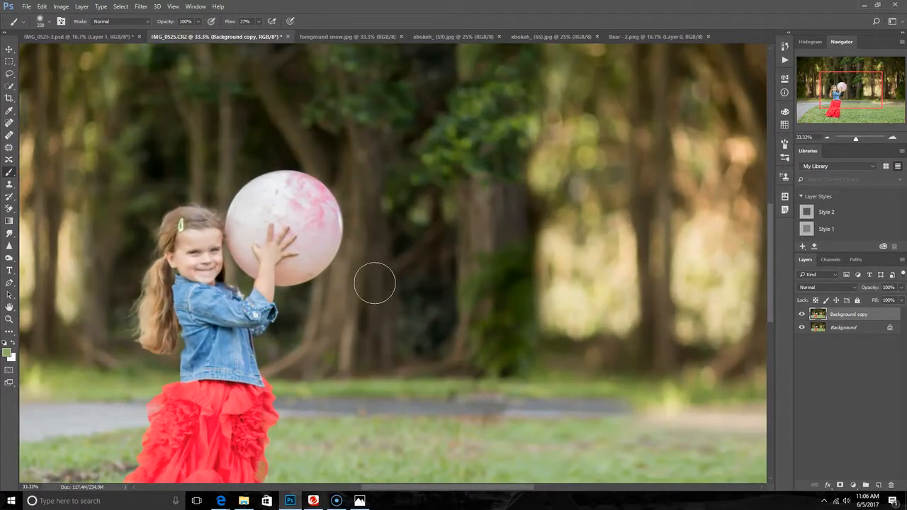
{"action": "mouse_move", "coordinate": [374, 284]}
{"action": "left_mouse_down"}
{"action": "mouse_move", "coordinate": [302, 333]}
{"action": "mouse_move", "coordinate": [170, 323]}
{"action": "mouse_move", "coordinate": [168, 255]}
{"action": "mouse_move", "coordinate": [156, 278]}
{"action": "mouse_move", "coordinate": [253, 276]}
{"action": "mouse_move", "coordinate": [281, 232]}
{"action": "mouse_move", "coordinate": [254, 296]}
{"action": "mouse_move", "coordinate": [61, 394]}
{"action": "mouse_move", "coordinate": [160, 307]}
{"action": "left_mouse_up"}
{"action": "left_click", "coordinate": [821, 330]}
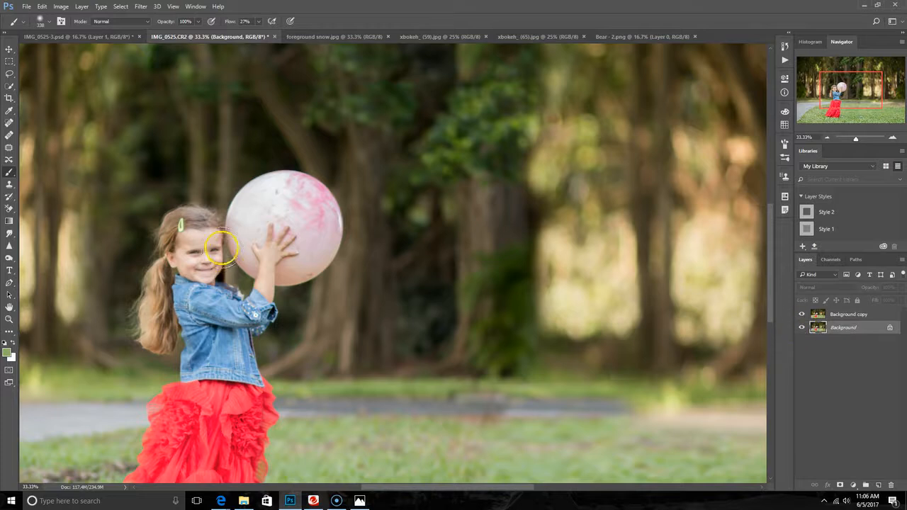
{"action": "left_click", "coordinate": [10, 86]}
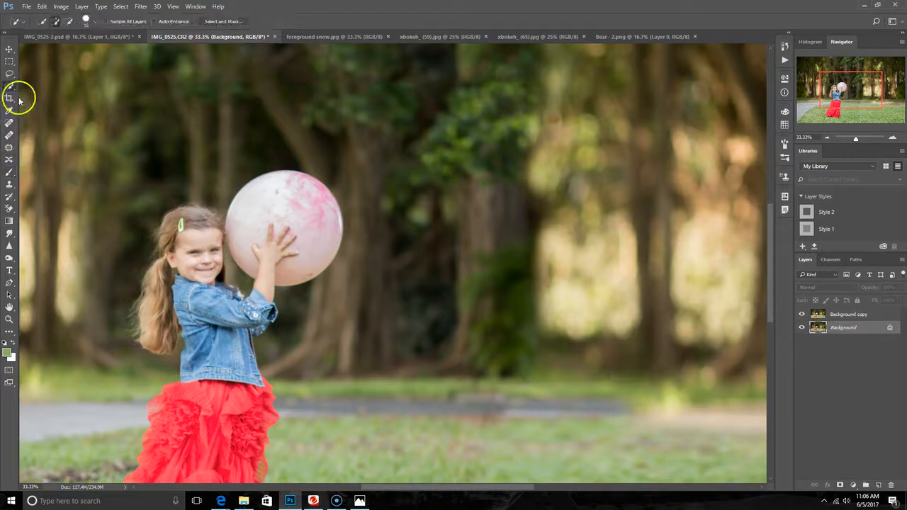
{"action": "key", "text": "ctrl+plus"}
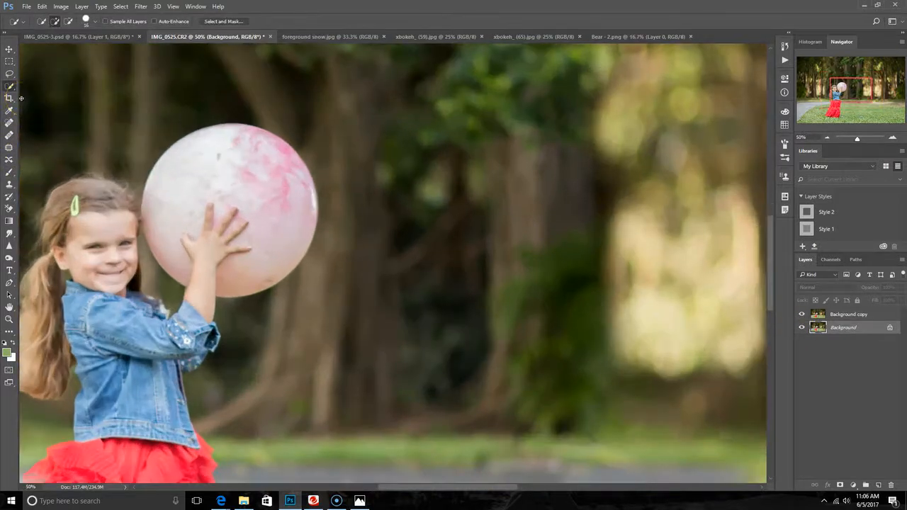
{"action": "left_click_drag", "start_coordinate": [405, 486], "coordinate": [361, 486]}
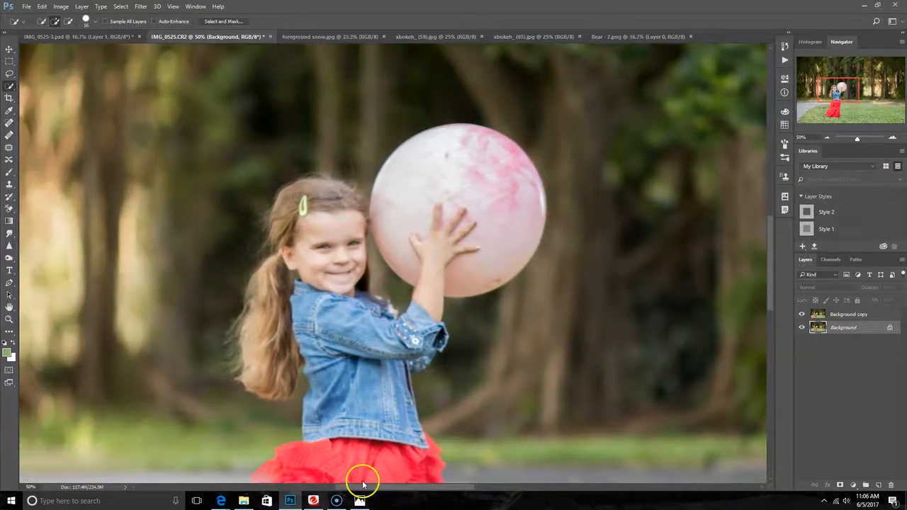
{"action": "mouse_move", "coordinate": [294, 194]}
{"action": "left_mouse_down"}
{"action": "mouse_move", "coordinate": [303, 186]}
{"action": "mouse_move", "coordinate": [332, 202]}
{"action": "mouse_move", "coordinate": [338, 238]}
{"action": "mouse_move", "coordinate": [333, 263]}
{"action": "mouse_move", "coordinate": [277, 263]}
{"action": "mouse_move", "coordinate": [263, 328]}
{"action": "mouse_move", "coordinate": [265, 379]}
{"action": "mouse_move", "coordinate": [286, 376]}
{"action": "mouse_move", "coordinate": [330, 308]}
{"action": "mouse_move", "coordinate": [348, 305]}
{"action": "mouse_move", "coordinate": [366, 278]}
{"action": "mouse_move", "coordinate": [363, 234]}
{"action": "left_mouse_up"}
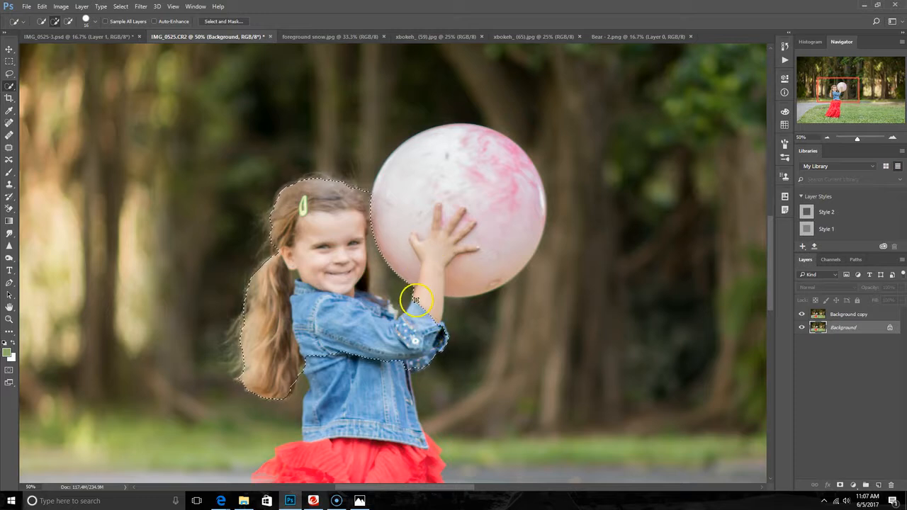
- Extend the quick selection up the girl's forearm and subtract the ball from it
{"action": "left_click_drag", "start_coordinate": [426, 282], "coordinate": [453, 189]}
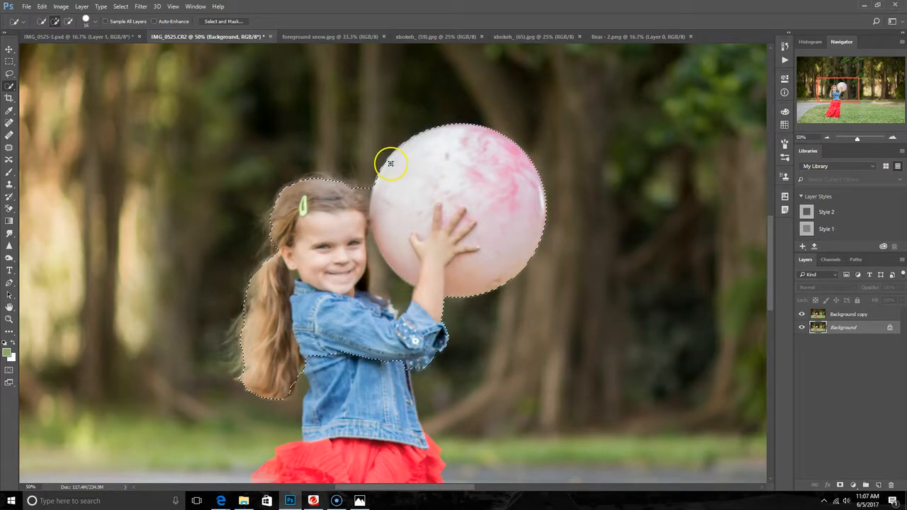
{"action": "key", "text": "alt"}
{"action": "left_click_drag", "start_coordinate": [395, 172], "coordinate": [395, 186]}
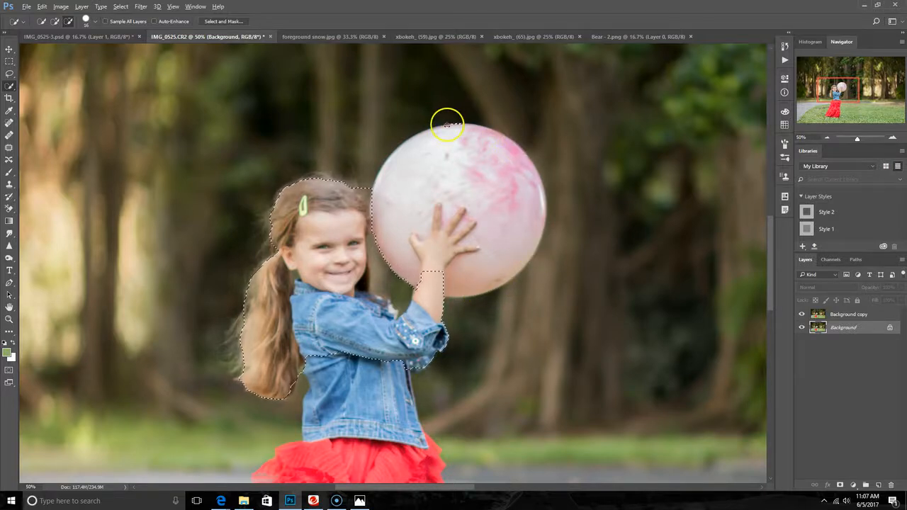
- Add the hand and its upper fingers to the selection, subtracting the ball areas between thumb and fingers
{"action": "scroll", "coordinate": [425, 212], "scroll_direction": "up", "scroll_amount": 2}
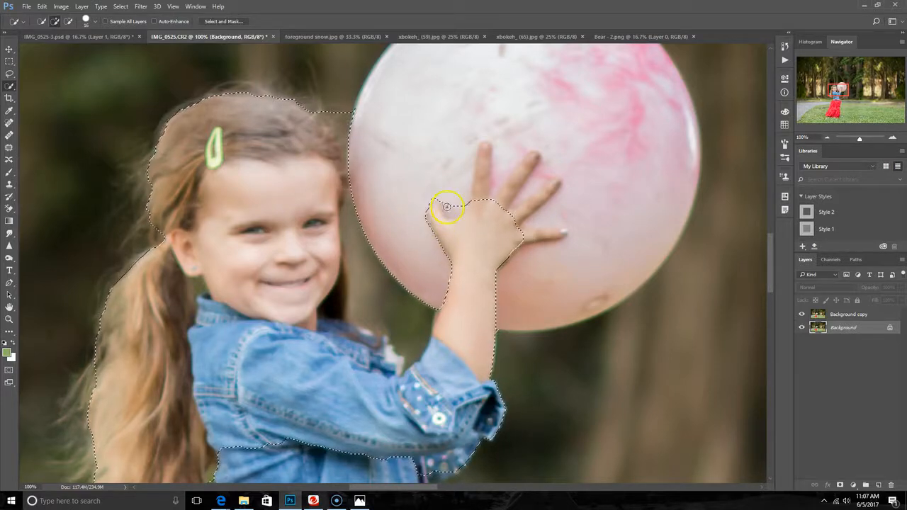
{"action": "key", "text": "alt"}
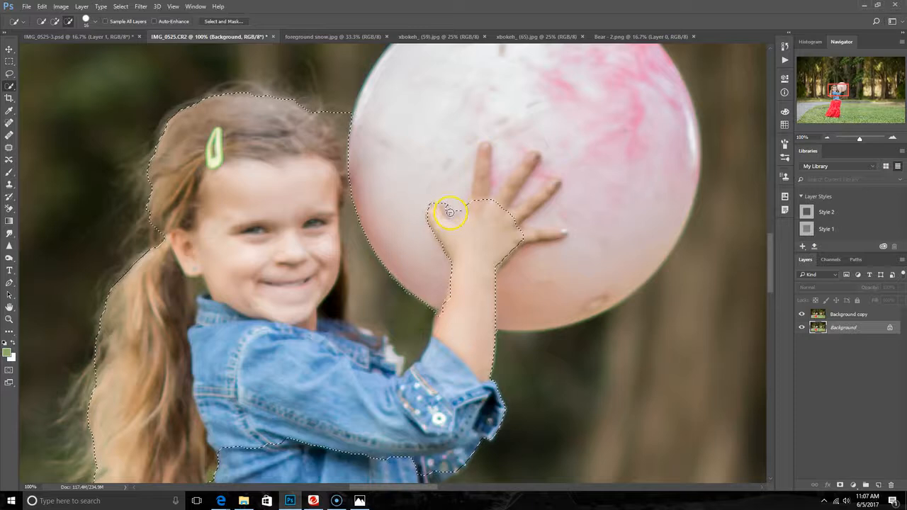
{"action": "left_click_drag", "start_coordinate": [439, 204], "coordinate": [453, 217]}
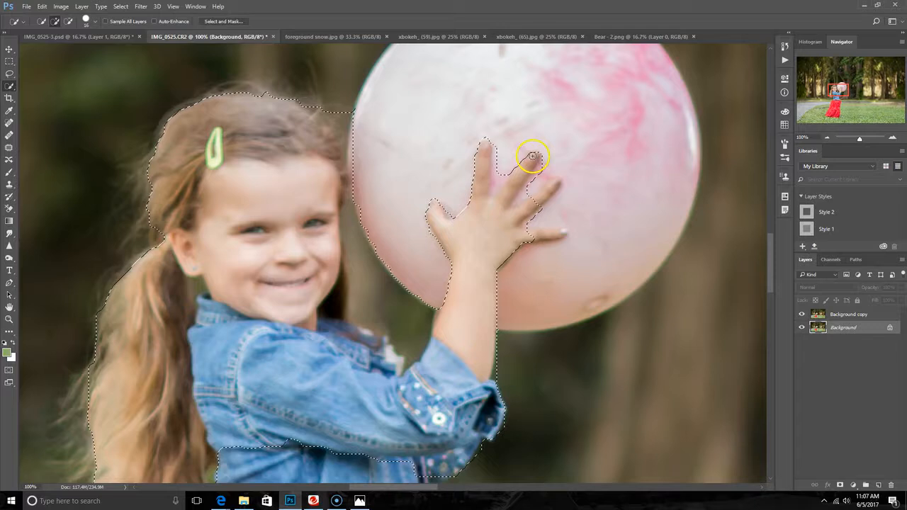
{"action": "left_click", "coordinate": [500, 170], "text": "alt"}
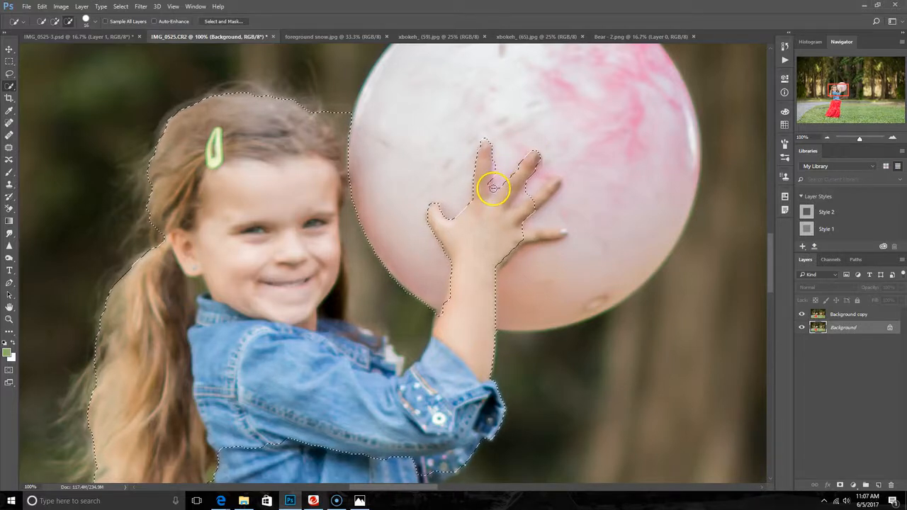
{"action": "left_click", "coordinate": [526, 190], "text": "alt"}
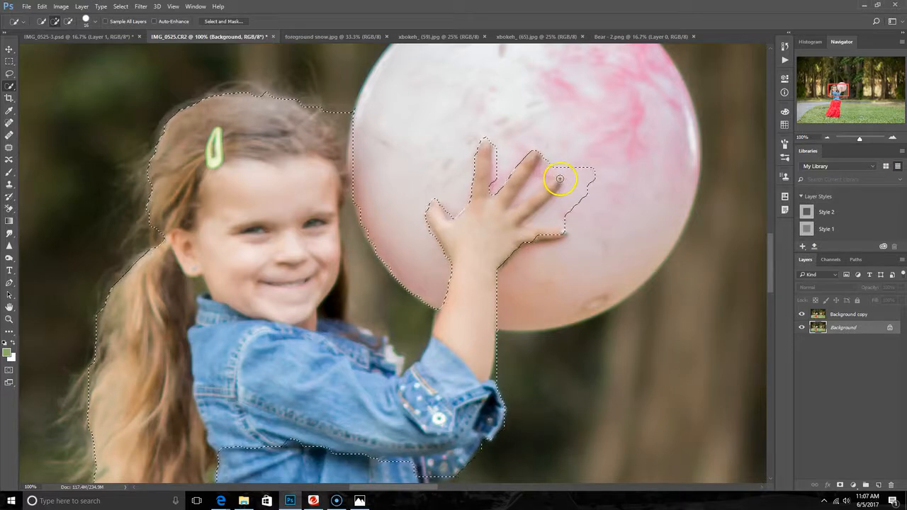
- Refine the selection around the two outer fingers by adding the fingers and removing the surrounding ball surface
{"action": "key", "text": "alt"}
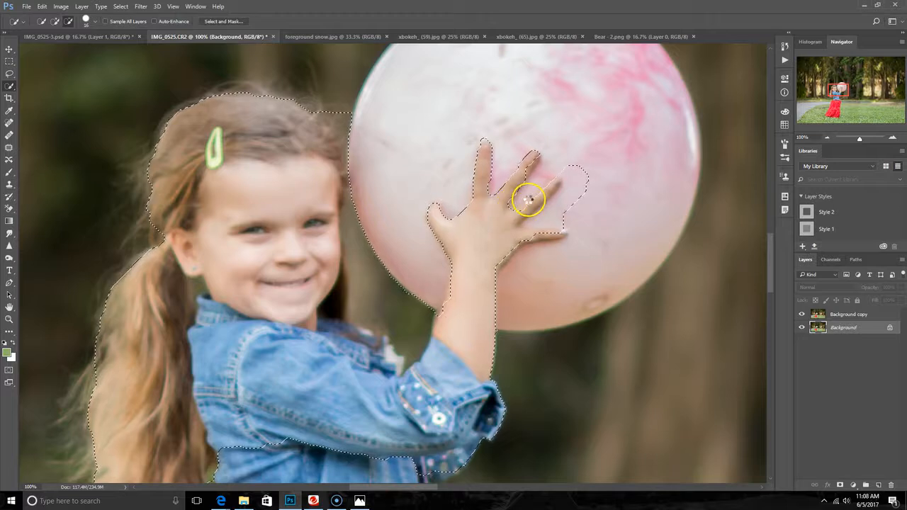
{"action": "left_click_drag", "start_coordinate": [524, 205], "coordinate": [517, 211]}
{"action": "key", "text": "alt"}
{"action": "left_click_drag", "start_coordinate": [530, 224], "coordinate": [528, 232]}
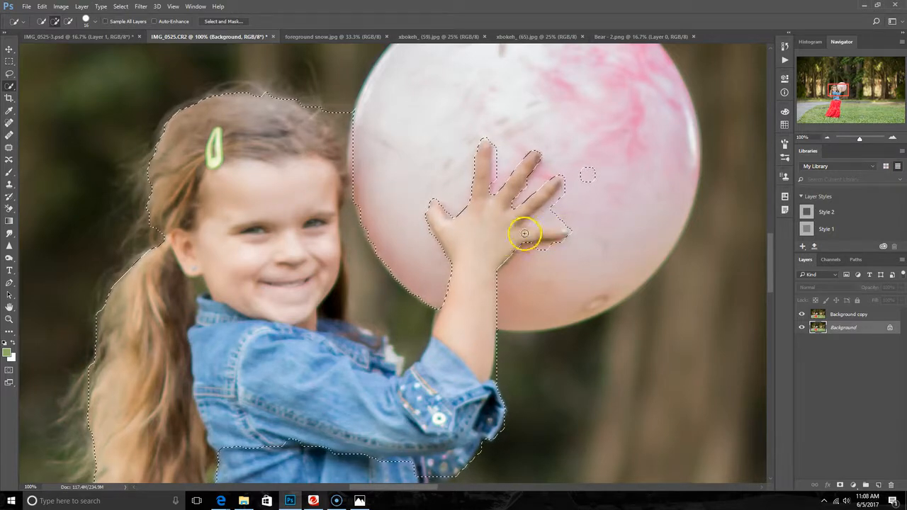
{"action": "key", "text": "alt"}
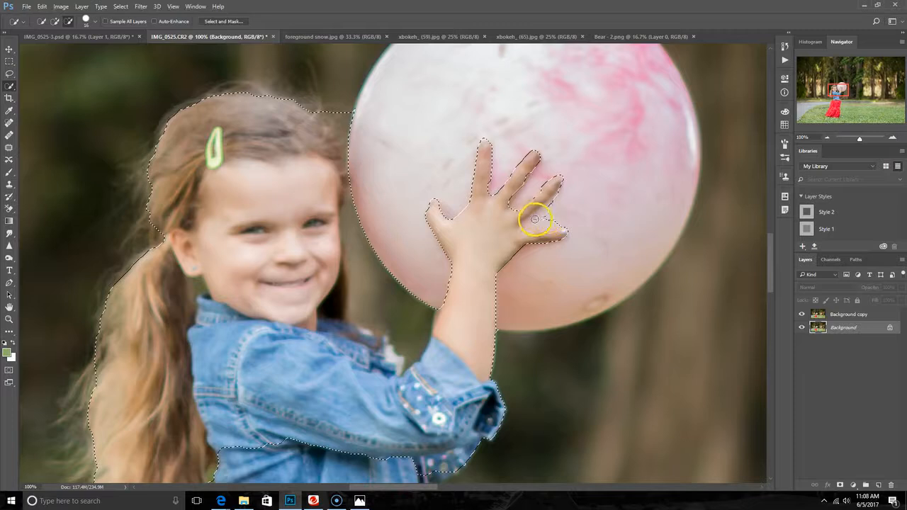
- Trim the leftover ball areas beside the wrist and between the fingers, and copy the selection to a new layer
{"action": "left_click", "coordinate": [508, 259], "text": "alt"}
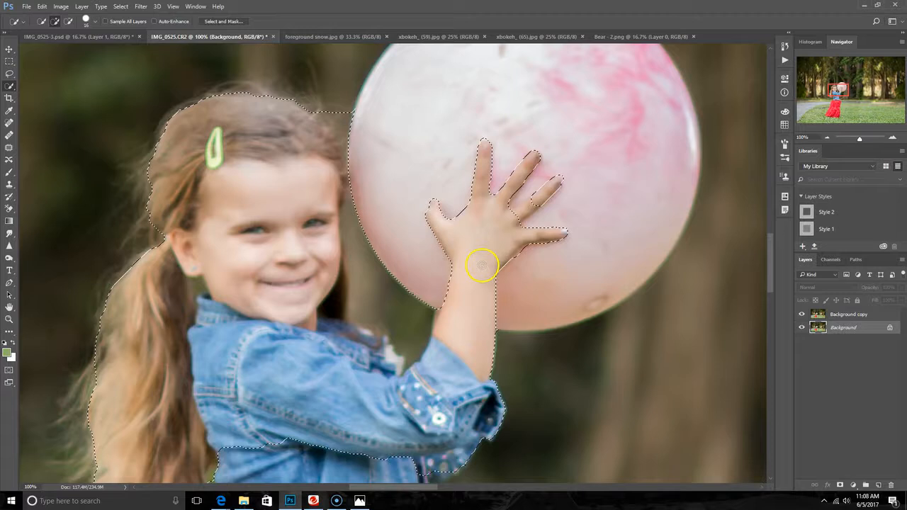
{"action": "left_click", "coordinate": [533, 207], "text": "alt"}
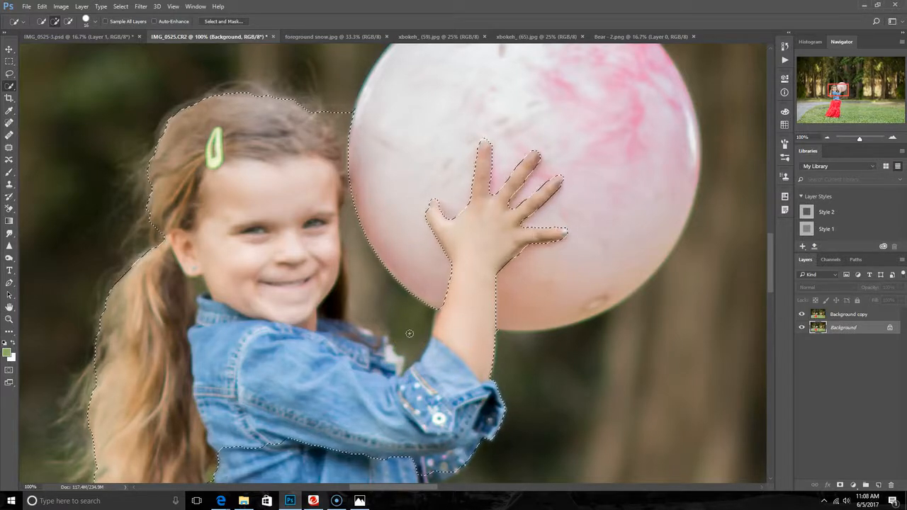
{"action": "key", "text": "ctrl+j"}
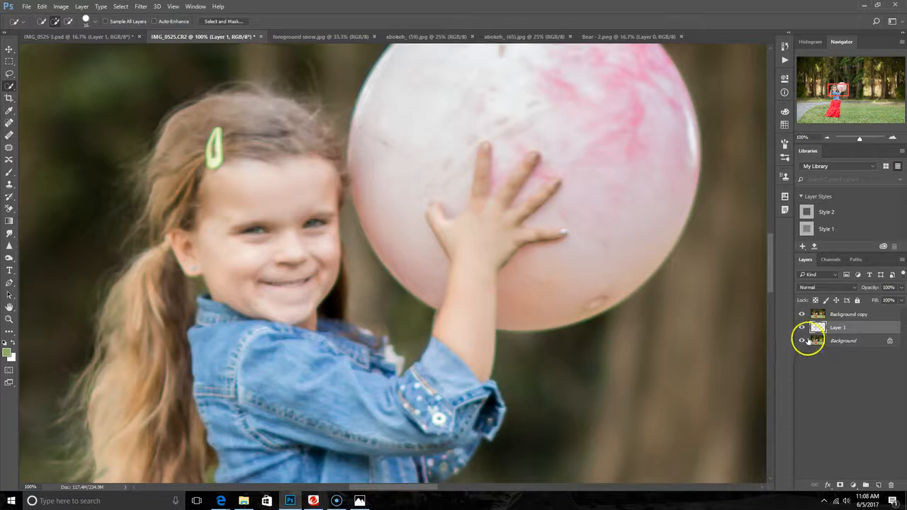
- Hide Layer 1 and use the Clone Stamp on Background copy to cover the ball's right edge with the tree background sampled below it
{"action": "left_click", "coordinate": [802, 327]}
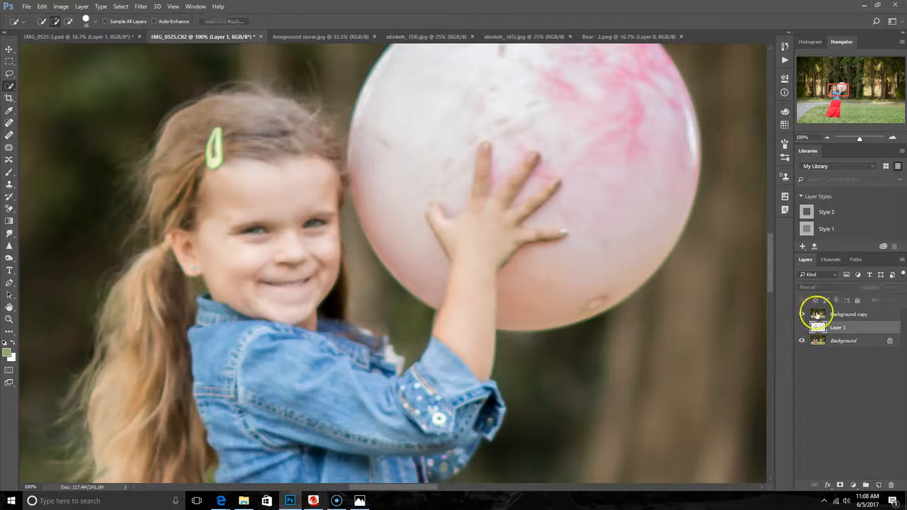
{"action": "left_click", "coordinate": [816, 319]}
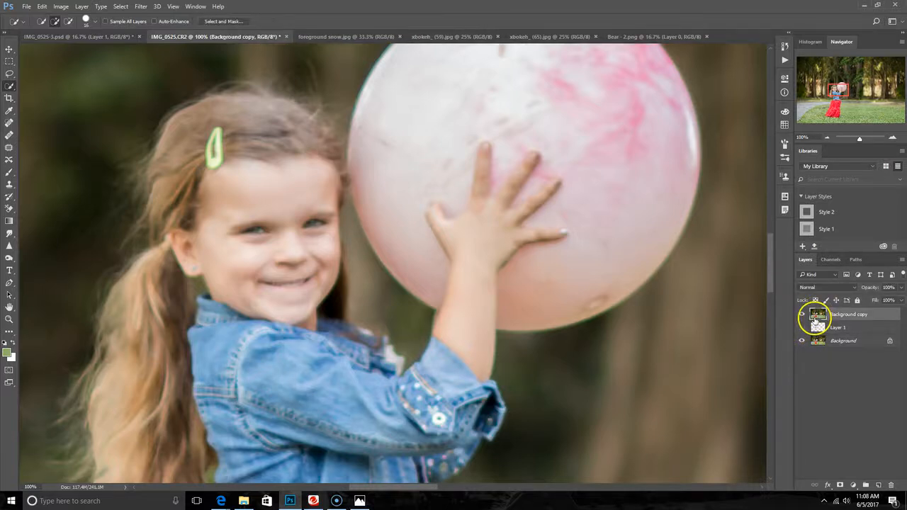
{"action": "key", "text": "ctrl+minus"}
{"action": "key", "text": "ctrl+minus"}
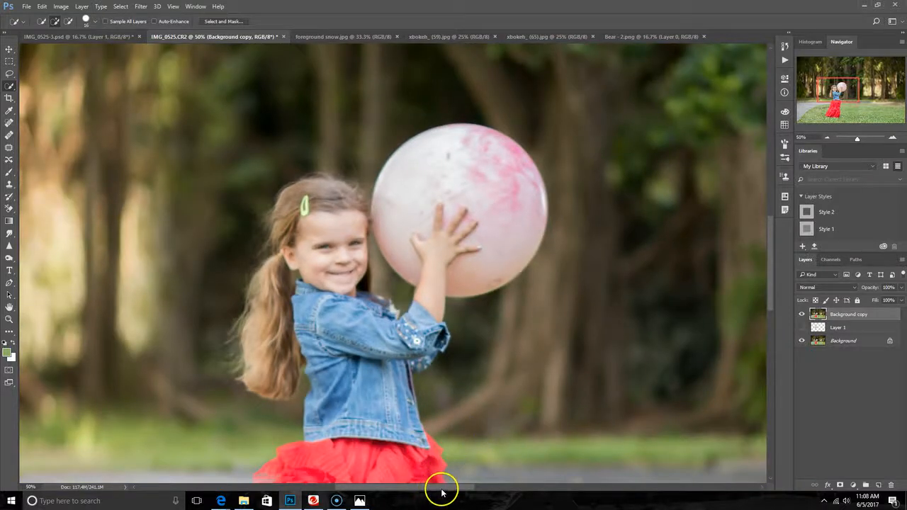
{"action": "left_click_drag", "start_coordinate": [442, 486], "coordinate": [462, 486]}
{"action": "scroll", "coordinate": [449, 329], "scroll_direction": "up", "scroll_amount": 3}
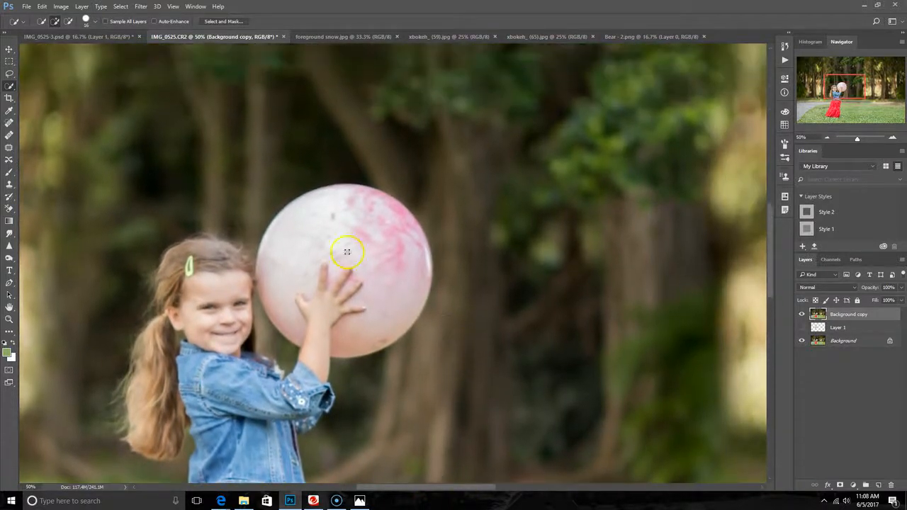
{"action": "left_click", "coordinate": [10, 186]}
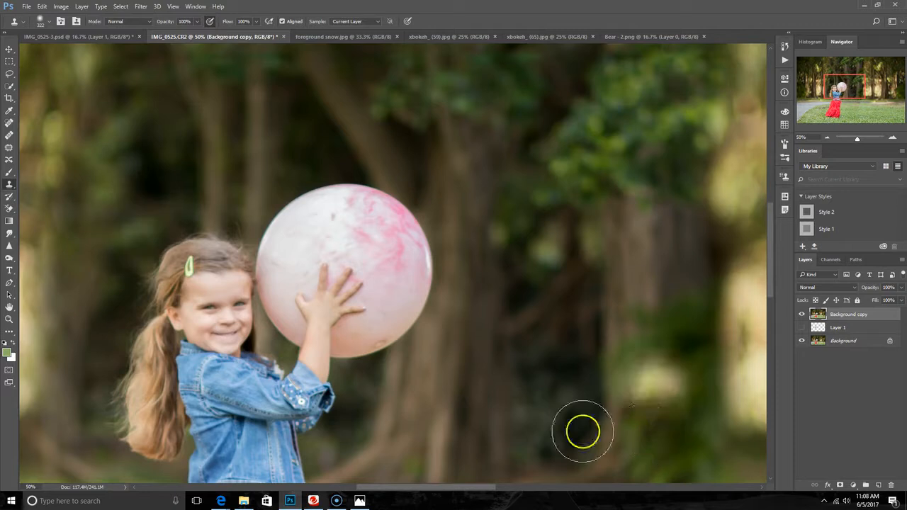
{"action": "left_click", "coordinate": [389, 407], "text": "alt"}
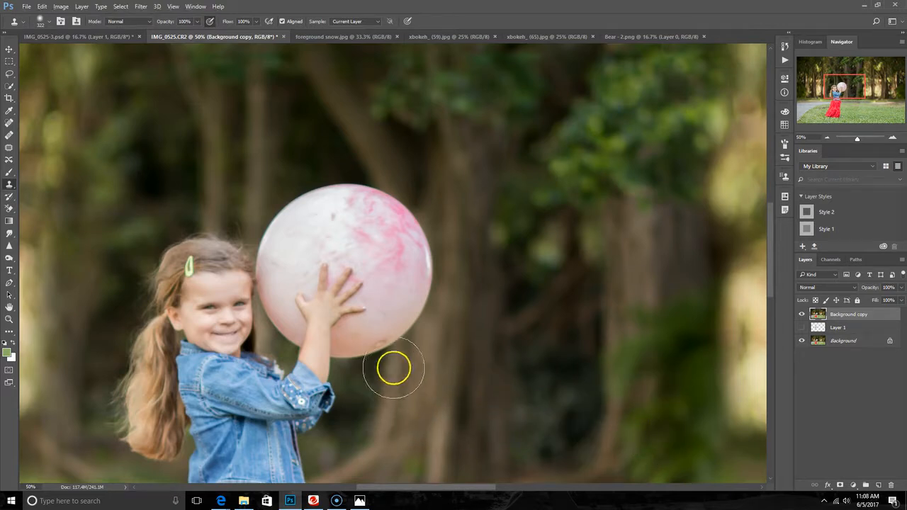
{"action": "left_click_drag", "start_coordinate": [398, 342], "coordinate": [420, 236]}
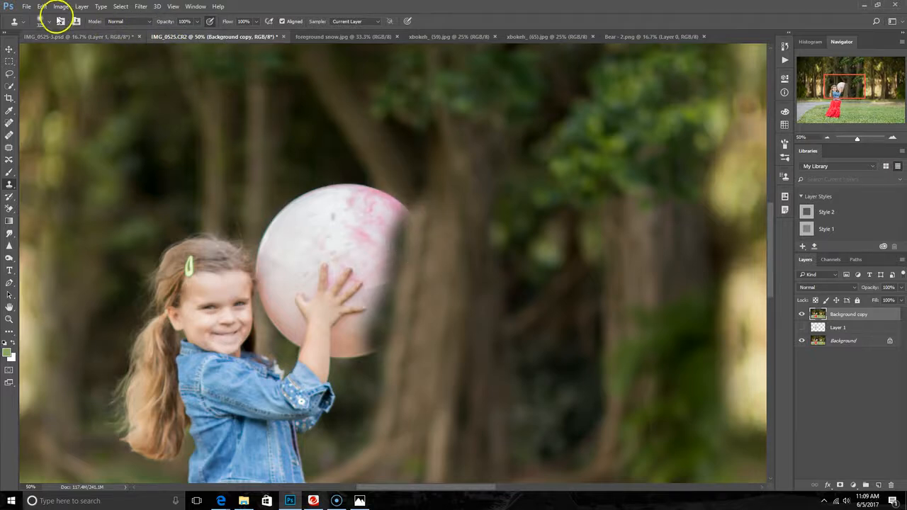
- Set the Clone Stamp size to 202 px, clone background over the ball's upper-right edge, and undo the last stray stamp
{"action": "left_click", "coordinate": [49, 20]}
{"action": "left_click_drag", "start_coordinate": [102, 52], "coordinate": [83, 51]}
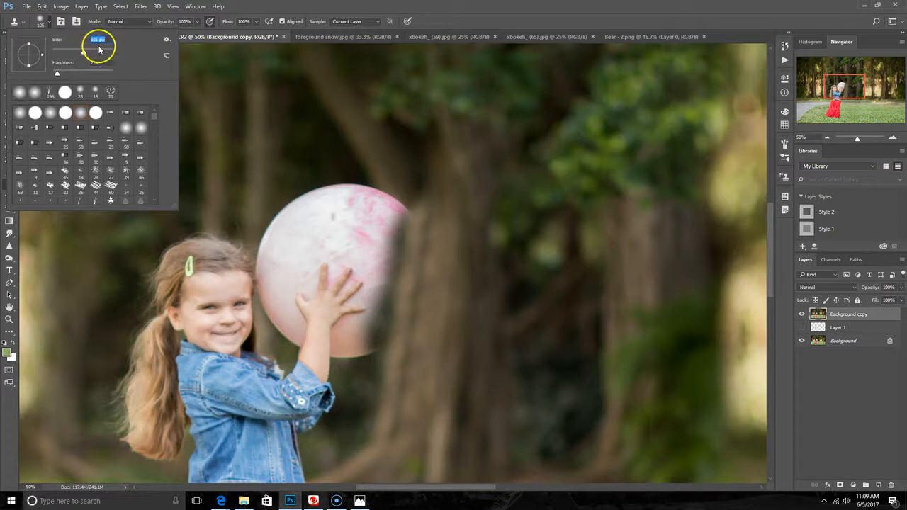
{"action": "left_click", "coordinate": [98, 51]}
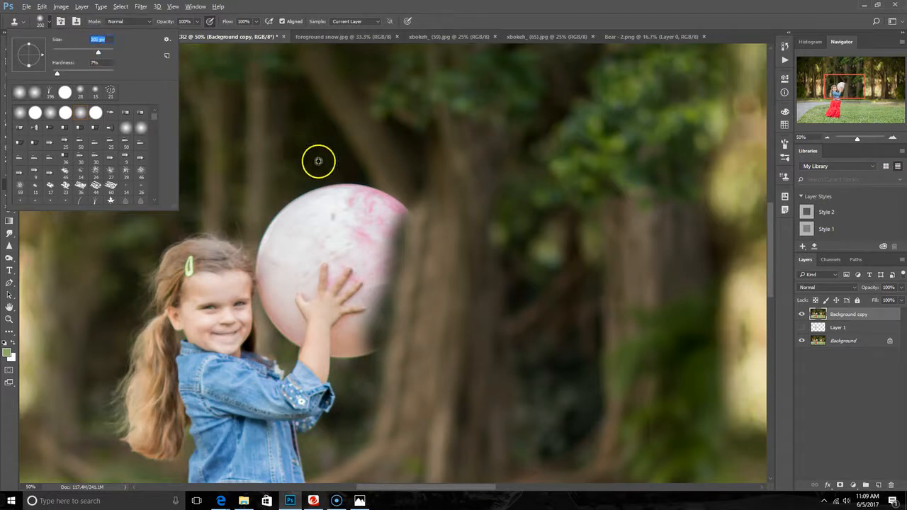
{"action": "key", "text": "Return"}
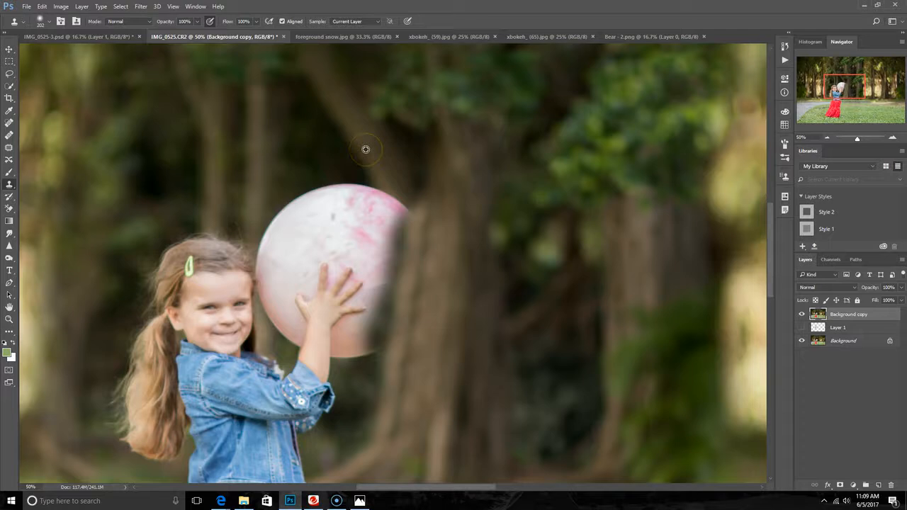
{"action": "left_click", "coordinate": [383, 197]}
{"action": "mouse_move", "coordinate": [383, 198]}
{"action": "left_mouse_down"}
{"action": "mouse_move", "coordinate": [397, 209]}
{"action": "mouse_move", "coordinate": [378, 180]}
{"action": "mouse_move", "coordinate": [413, 242]}
{"action": "mouse_move", "coordinate": [409, 221]}
{"action": "left_mouse_up"}
{"action": "left_click", "coordinate": [315, 373]}
{"action": "key", "text": "ctrl+z"}
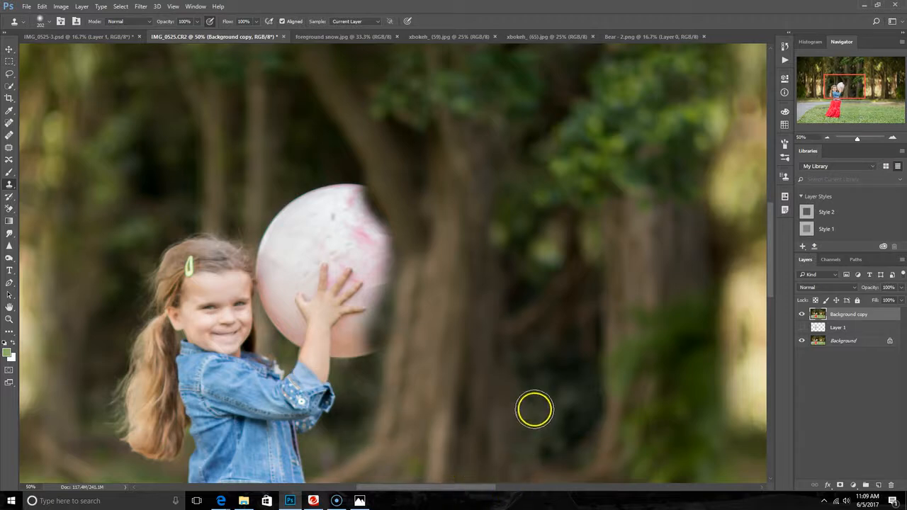
- Clone dark tree background over the middle of the ball and the girl's raised hand on Background copy
{"action": "mouse_move", "coordinate": [399, 288]}
{"action": "left_mouse_down"}
{"action": "mouse_move", "coordinate": [379, 242]}
{"action": "mouse_move", "coordinate": [372, 266]}
{"action": "mouse_move", "coordinate": [380, 266]}
{"action": "mouse_move", "coordinate": [341, 202]}
{"action": "mouse_move", "coordinate": [368, 219]}
{"action": "mouse_move", "coordinate": [333, 188]}
{"action": "mouse_move", "coordinate": [312, 215]}
{"action": "mouse_move", "coordinate": [351, 185]}
{"action": "mouse_move", "coordinate": [306, 217]}
{"action": "mouse_move", "coordinate": [301, 244]}
{"action": "mouse_move", "coordinate": [334, 230]}
{"action": "mouse_move", "coordinate": [351, 278]}
{"action": "mouse_move", "coordinate": [369, 275]}
{"action": "mouse_move", "coordinate": [366, 347]}
{"action": "mouse_move", "coordinate": [369, 312]}
{"action": "left_mouse_up"}
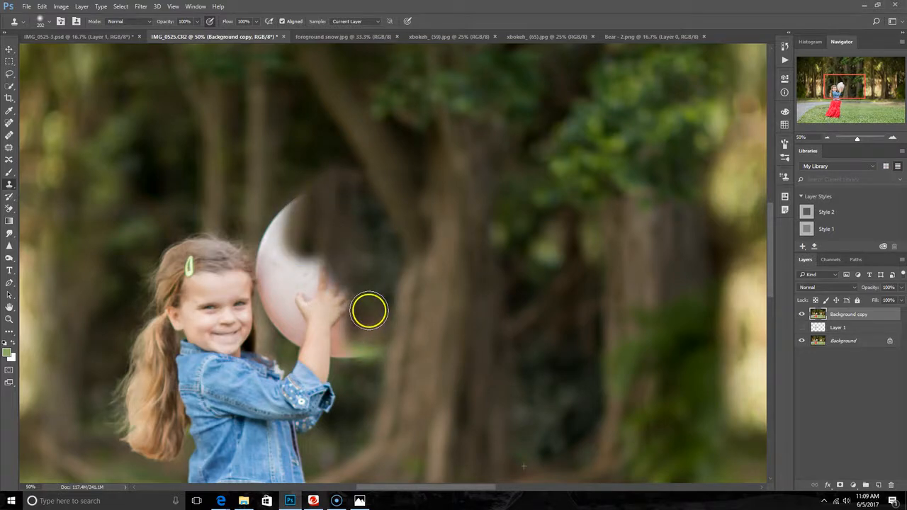
{"action": "scroll", "coordinate": [372, 290], "scroll_direction": "up", "scroll_amount": 1}
{"action": "left_click", "coordinate": [339, 240], "text": "alt"}
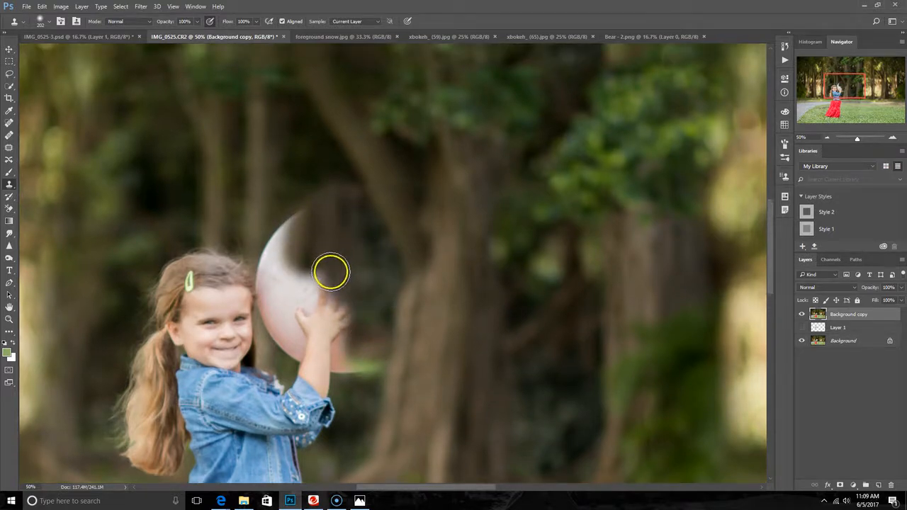
{"action": "mouse_move", "coordinate": [332, 275]}
{"action": "left_mouse_down"}
{"action": "mouse_move", "coordinate": [315, 305]}
{"action": "mouse_move", "coordinate": [326, 297]}
{"action": "mouse_move", "coordinate": [328, 315]}
{"action": "mouse_move", "coordinate": [354, 321]}
{"action": "mouse_move", "coordinate": [339, 335]}
{"action": "mouse_move", "coordinate": [364, 362]}
{"action": "mouse_move", "coordinate": [352, 343]}
{"action": "mouse_move", "coordinate": [329, 356]}
{"action": "mouse_move", "coordinate": [302, 318]}
{"action": "mouse_move", "coordinate": [317, 336]}
{"action": "mouse_move", "coordinate": [330, 316]}
{"action": "mouse_move", "coordinate": [327, 333]}
{"action": "mouse_move", "coordinate": [348, 336]}
{"action": "left_mouse_up"}
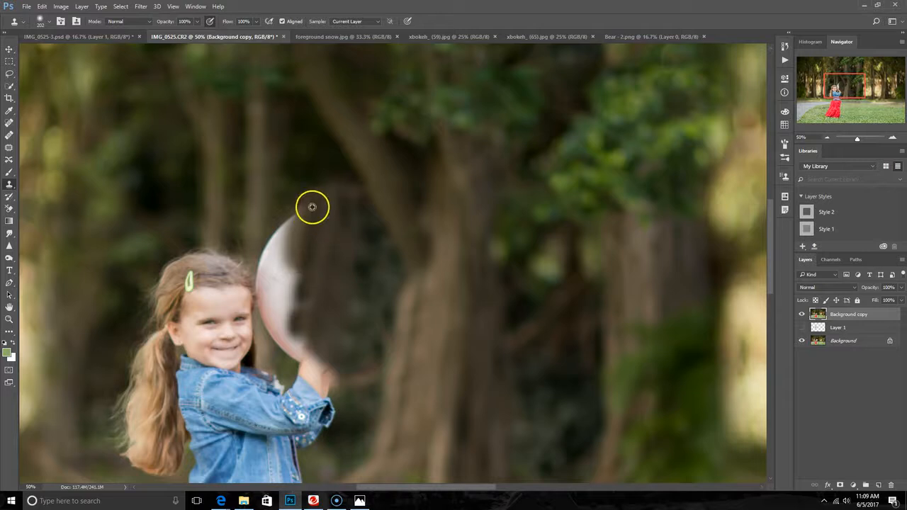
- Clone out the rest of the ball beside the girl's face, sampling the background above its upper-left edge
{"action": "left_click", "coordinate": [285, 190], "text": "alt"}
{"action": "left_click_drag", "start_coordinate": [296, 217], "coordinate": [300, 245]}
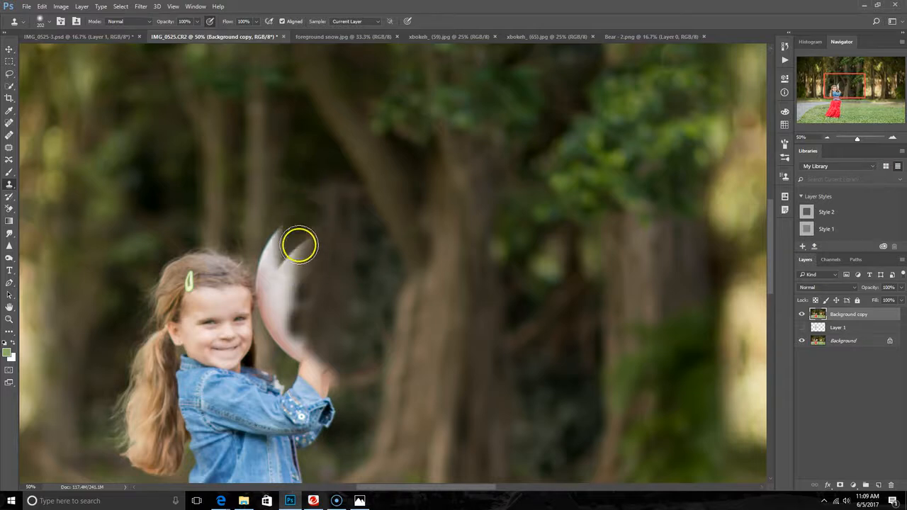
{"action": "mouse_move", "coordinate": [292, 201]}
{"action": "left_mouse_down"}
{"action": "mouse_move", "coordinate": [312, 264]}
{"action": "mouse_move", "coordinate": [287, 243]}
{"action": "left_mouse_up"}
{"action": "mouse_move", "coordinate": [291, 196]}
{"action": "left_mouse_down"}
{"action": "mouse_move", "coordinate": [295, 249]}
{"action": "mouse_move", "coordinate": [282, 236]}
{"action": "mouse_move", "coordinate": [283, 268]}
{"action": "mouse_move", "coordinate": [305, 265]}
{"action": "mouse_move", "coordinate": [314, 288]}
{"action": "mouse_move", "coordinate": [326, 247]}
{"action": "mouse_move", "coordinate": [315, 294]}
{"action": "mouse_move", "coordinate": [284, 316]}
{"action": "mouse_move", "coordinate": [286, 340]}
{"action": "mouse_move", "coordinate": [311, 280]}
{"action": "mouse_move", "coordinate": [311, 303]}
{"action": "mouse_move", "coordinate": [282, 310]}
{"action": "mouse_move", "coordinate": [337, 262]}
{"action": "mouse_move", "coordinate": [269, 303]}
{"action": "mouse_move", "coordinate": [282, 337]}
{"action": "mouse_move", "coordinate": [273, 228]}
{"action": "mouse_move", "coordinate": [305, 350]}
{"action": "mouse_move", "coordinate": [364, 369]}
{"action": "left_mouse_up"}
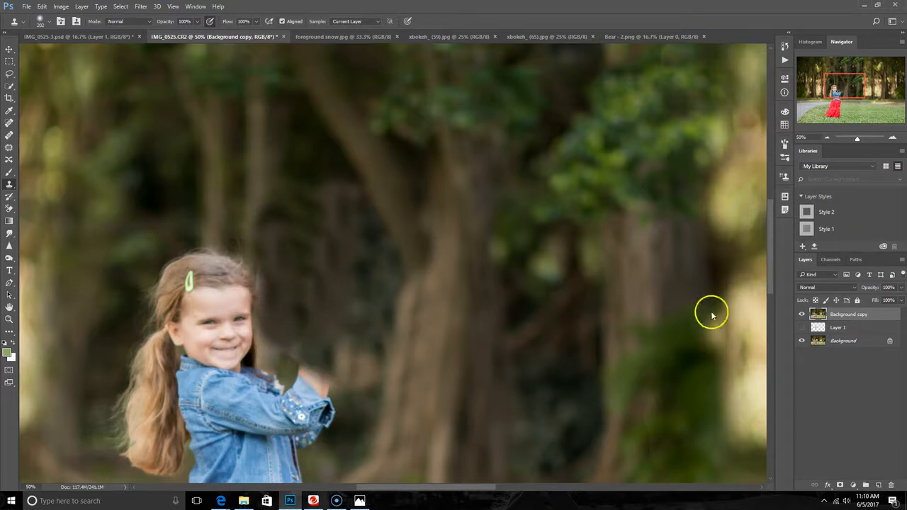
- Show Layer 1, move it above Background copy, and add a layer mask to it
{"action": "left_click", "coordinate": [801, 328]}
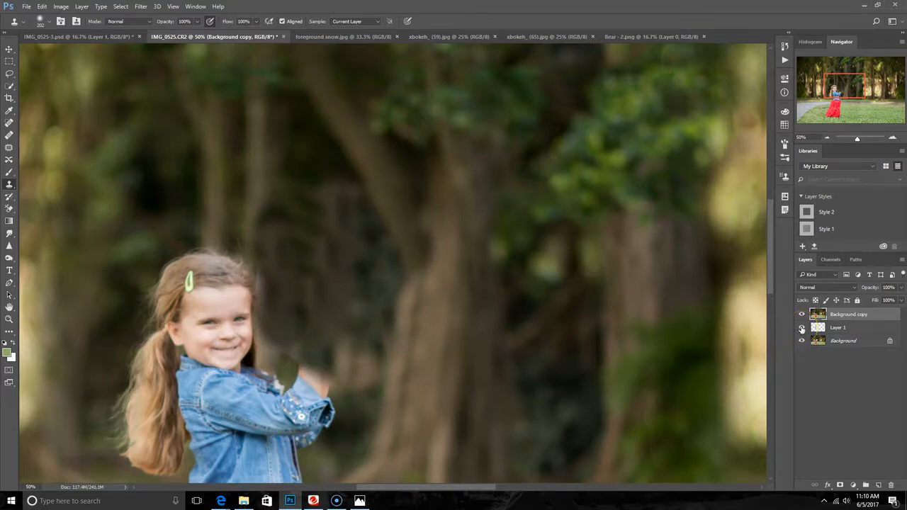
{"action": "left_click_drag", "start_coordinate": [838, 329], "coordinate": [840, 314]}
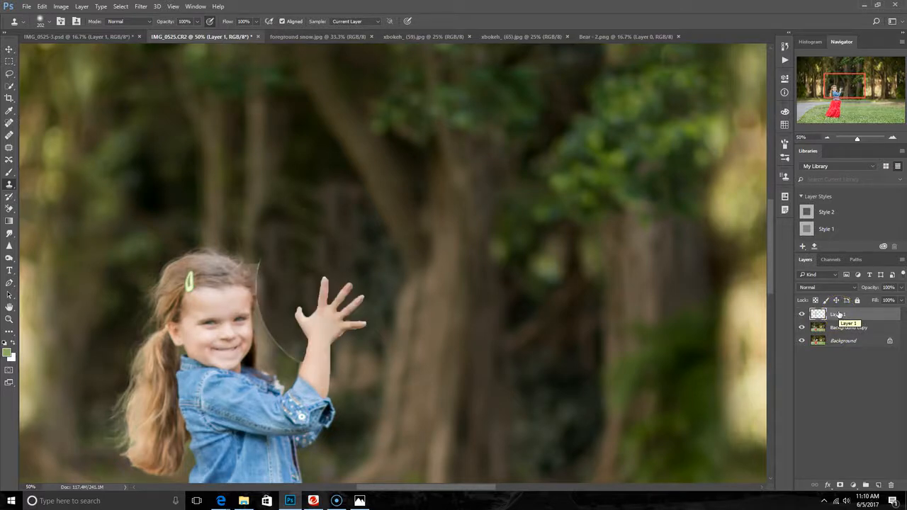
{"action": "left_click", "coordinate": [840, 485]}
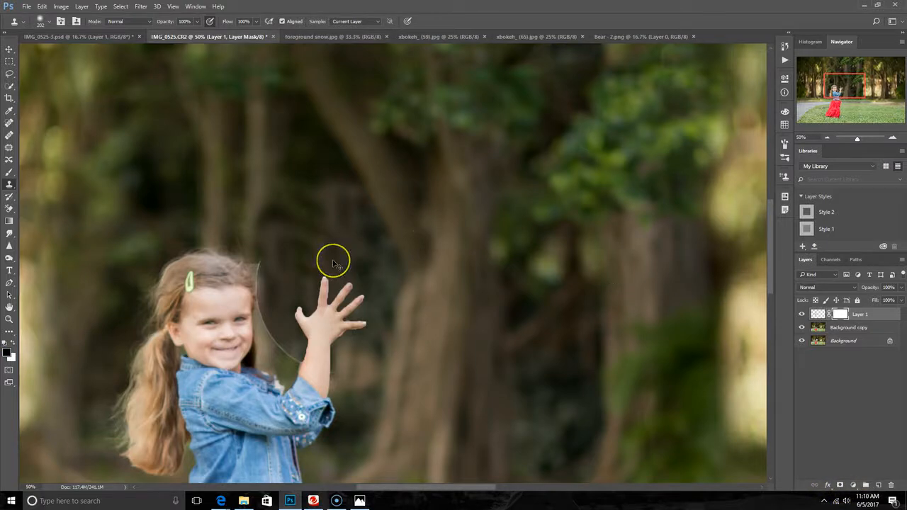
- Paint black on Layer 1's mask with a soft 37 px brush to hide the curved ball outline between the face and forearm
{"action": "key", "text": "ctrl+plus"}
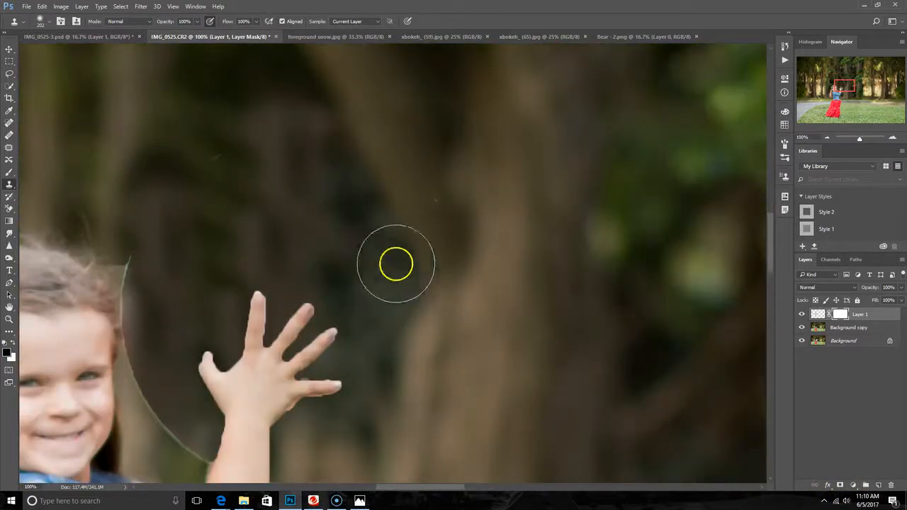
{"action": "left_click", "coordinate": [9, 172]}
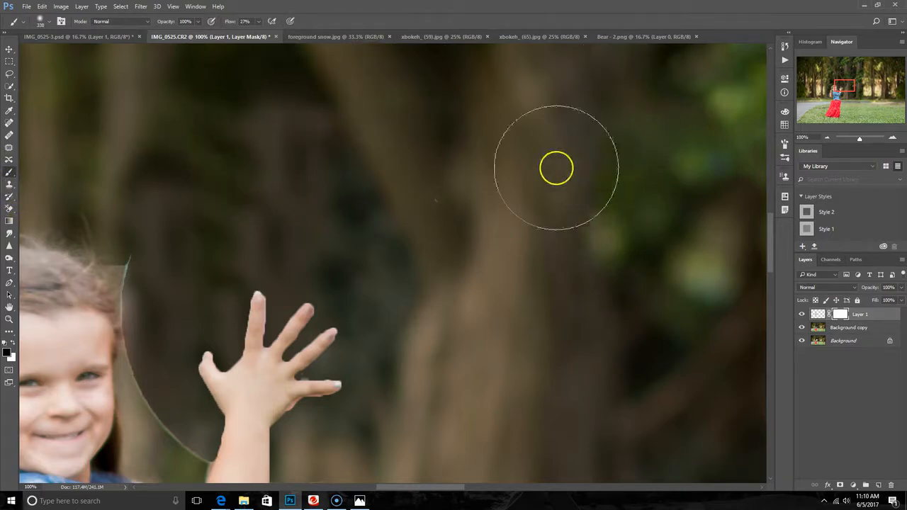
{"action": "scroll", "coordinate": [496, 219], "scroll_direction": "down", "scroll_amount": 2}
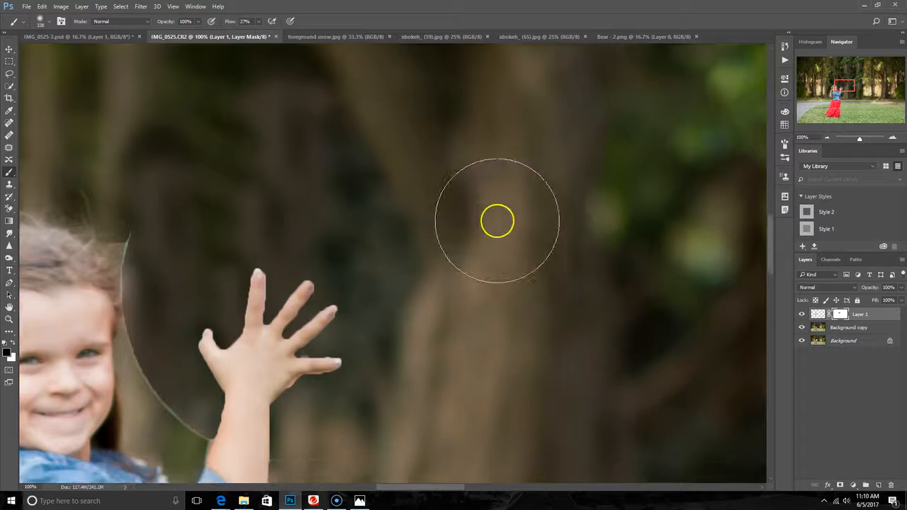
{"action": "scroll", "coordinate": [518, 224], "scroll_direction": "down", "scroll_amount": 1}
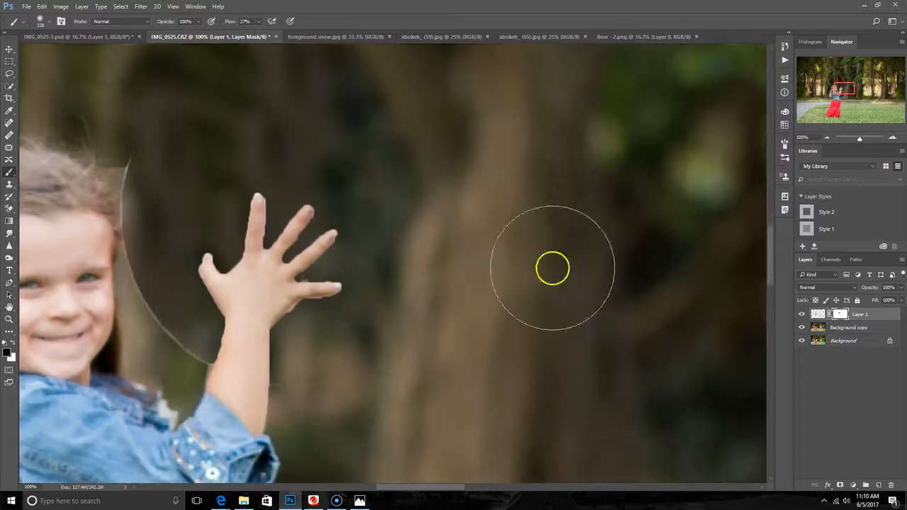
{"action": "left_click", "coordinate": [52, 25]}
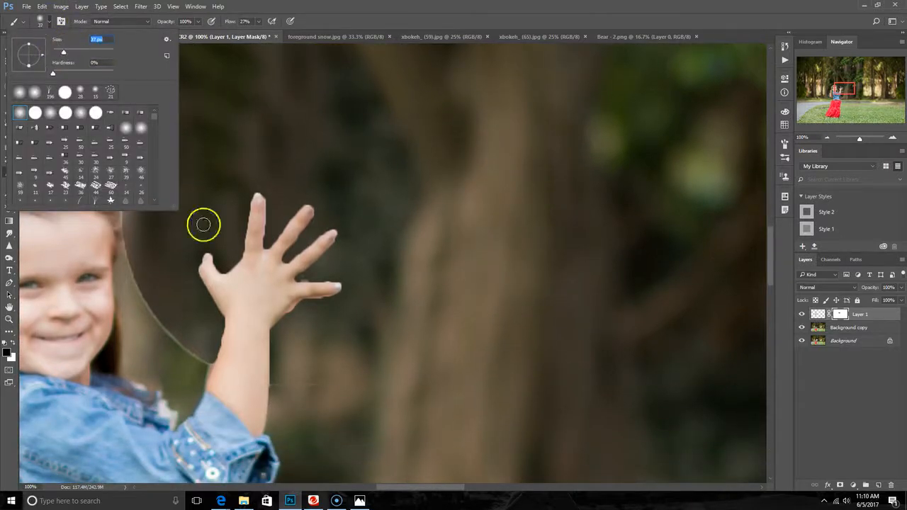
{"action": "key", "text": "Return"}
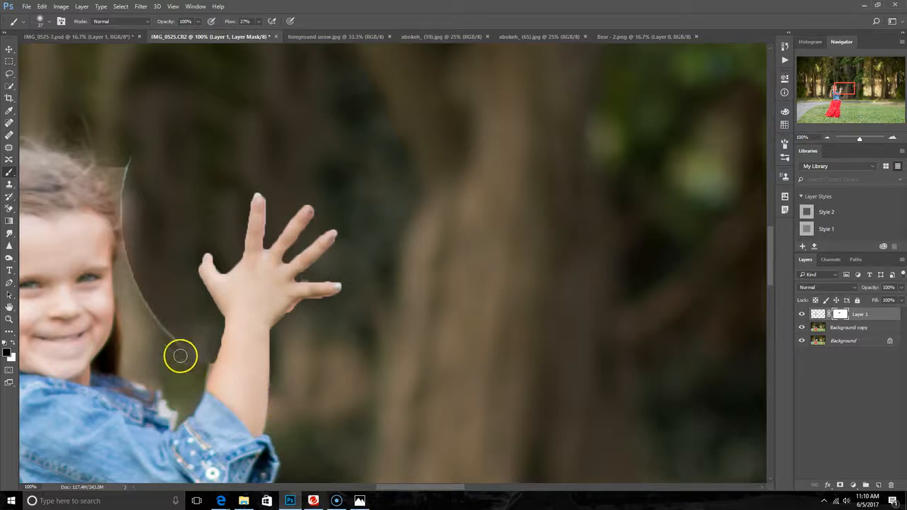
{"action": "mouse_move", "coordinate": [157, 312]}
{"action": "left_mouse_down"}
{"action": "mouse_move", "coordinate": [180, 358]}
{"action": "mouse_move", "coordinate": [206, 357]}
{"action": "mouse_move", "coordinate": [205, 376]}
{"action": "mouse_move", "coordinate": [197, 347]}
{"action": "left_mouse_up"}
{"action": "mouse_move", "coordinate": [123, 288]}
{"action": "left_mouse_down"}
{"action": "mouse_move", "coordinate": [119, 265]}
{"action": "mouse_move", "coordinate": [154, 308]}
{"action": "mouse_move", "coordinate": [142, 273]}
{"action": "mouse_move", "coordinate": [153, 330]}
{"action": "mouse_move", "coordinate": [129, 242]}
{"action": "mouse_move", "coordinate": [132, 153]}
{"action": "mouse_move", "coordinate": [125, 189]}
{"action": "left_mouse_up"}
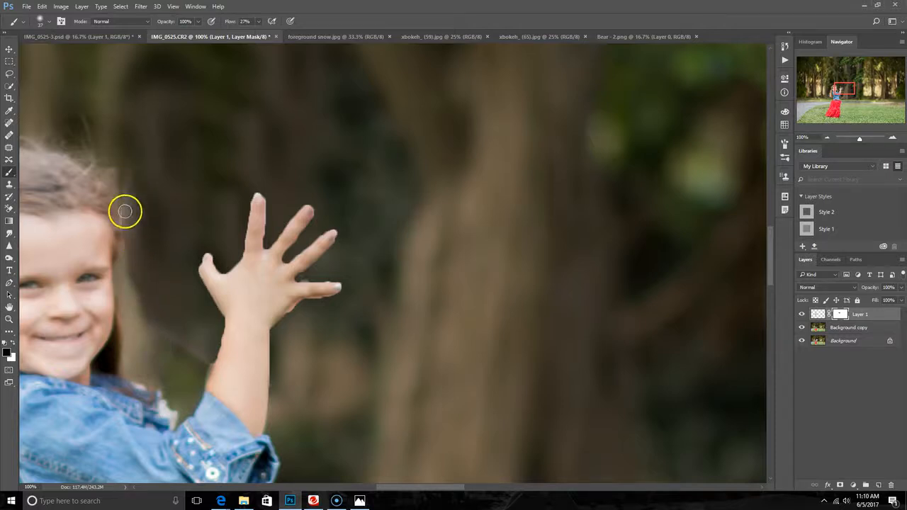
{"action": "left_click_drag", "start_coordinate": [130, 234], "coordinate": [166, 324]}
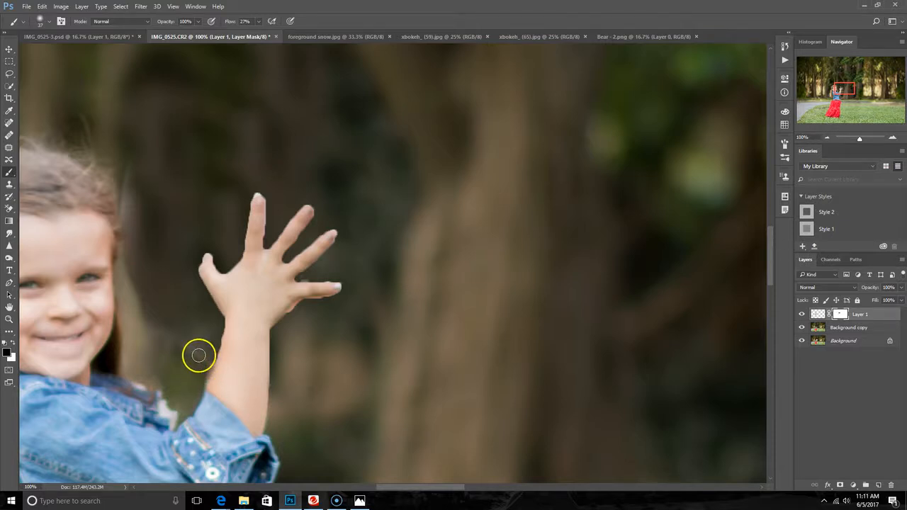
- Mask the leftover ball fragments above the little finger using a hard 14 px brush
{"action": "scroll", "coordinate": [198, 355], "scroll_direction": "up", "scroll_amount": 2}
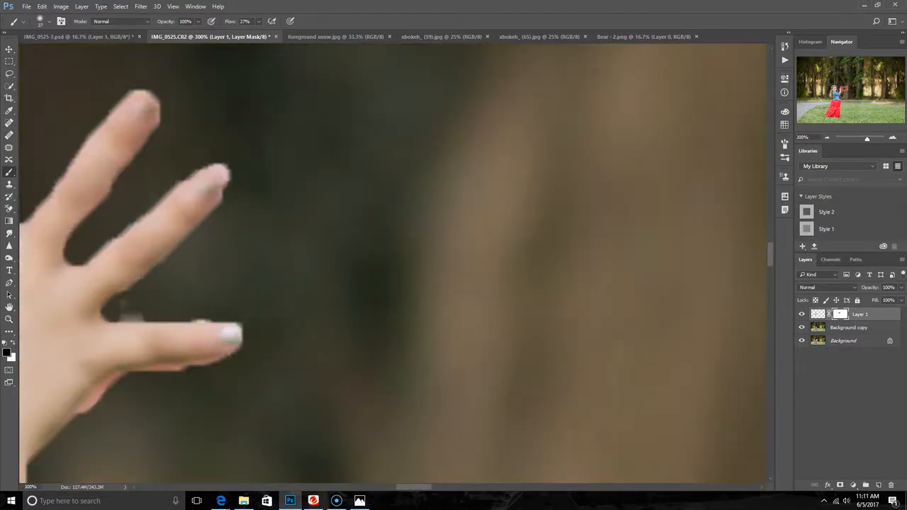
{"action": "left_click", "coordinate": [48, 19]}
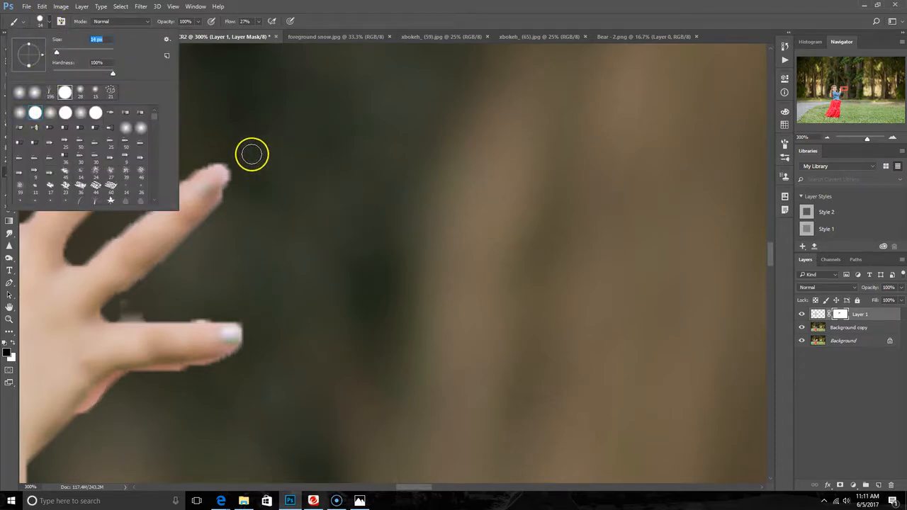
{"action": "left_click", "coordinate": [245, 194]}
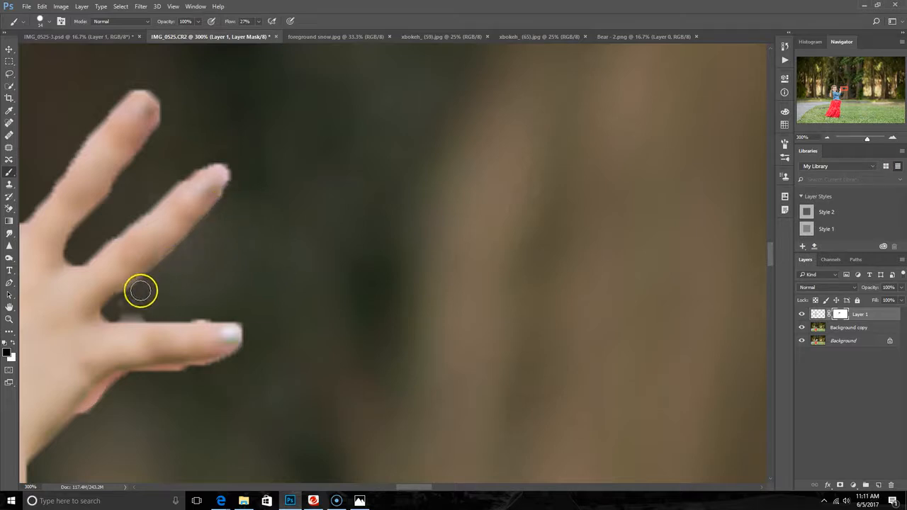
{"action": "mouse_move", "coordinate": [138, 312]}
{"action": "left_mouse_down"}
{"action": "mouse_move", "coordinate": [142, 302]}
{"action": "mouse_move", "coordinate": [124, 304]}
{"action": "mouse_move", "coordinate": [220, 313]}
{"action": "left_mouse_up"}
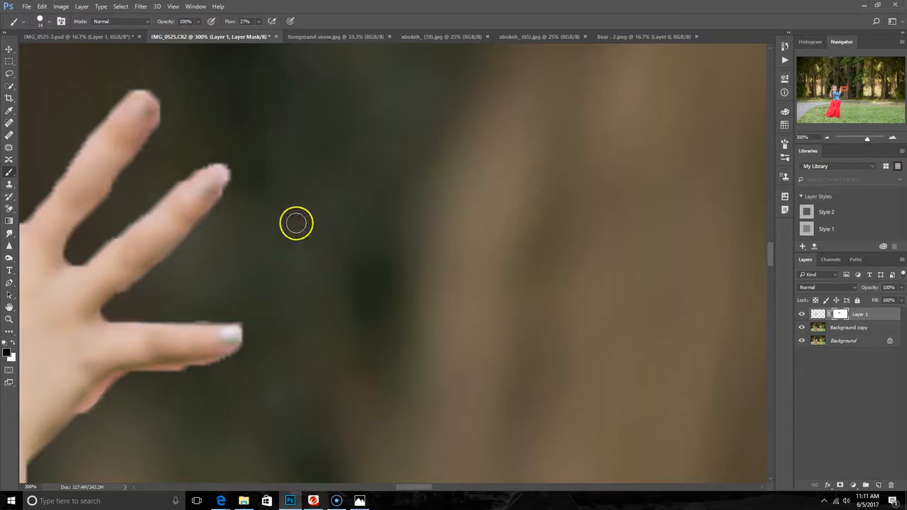
- Mask the pink ball remnants along the underside of the little finger and the outer edge of the palm
{"action": "scroll", "coordinate": [234, 368], "scroll_direction": "down", "scroll_amount": 2}
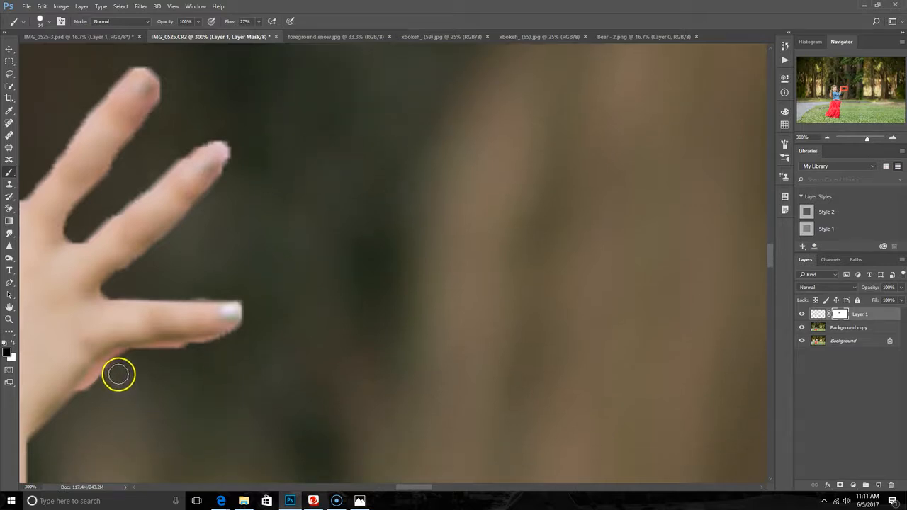
{"action": "mouse_move", "coordinate": [104, 393]}
{"action": "left_mouse_down"}
{"action": "mouse_move", "coordinate": [118, 375]}
{"action": "mouse_move", "coordinate": [91, 403]}
{"action": "mouse_move", "coordinate": [112, 372]}
{"action": "mouse_move", "coordinate": [84, 397]}
{"action": "mouse_move", "coordinate": [130, 363]}
{"action": "mouse_move", "coordinate": [87, 400]}
{"action": "mouse_move", "coordinate": [99, 378]}
{"action": "mouse_move", "coordinate": [122, 363]}
{"action": "mouse_move", "coordinate": [199, 353]}
{"action": "mouse_move", "coordinate": [183, 362]}
{"action": "mouse_move", "coordinate": [145, 360]}
{"action": "mouse_move", "coordinate": [255, 341]}
{"action": "mouse_move", "coordinate": [120, 363]}
{"action": "mouse_move", "coordinate": [83, 401]}
{"action": "mouse_move", "coordinate": [123, 379]}
{"action": "mouse_move", "coordinate": [226, 369]}
{"action": "left_mouse_up"}
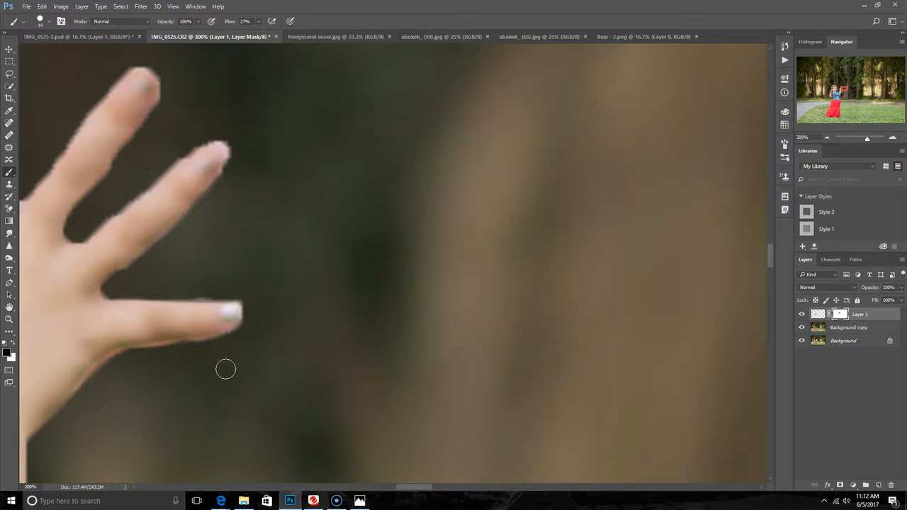
{"action": "mouse_move", "coordinate": [233, 342]}
{"action": "left_mouse_down"}
{"action": "mouse_move", "coordinate": [129, 359]}
{"action": "mouse_move", "coordinate": [82, 402]}
{"action": "left_mouse_up"}
{"action": "left_click", "coordinate": [387, 489]}
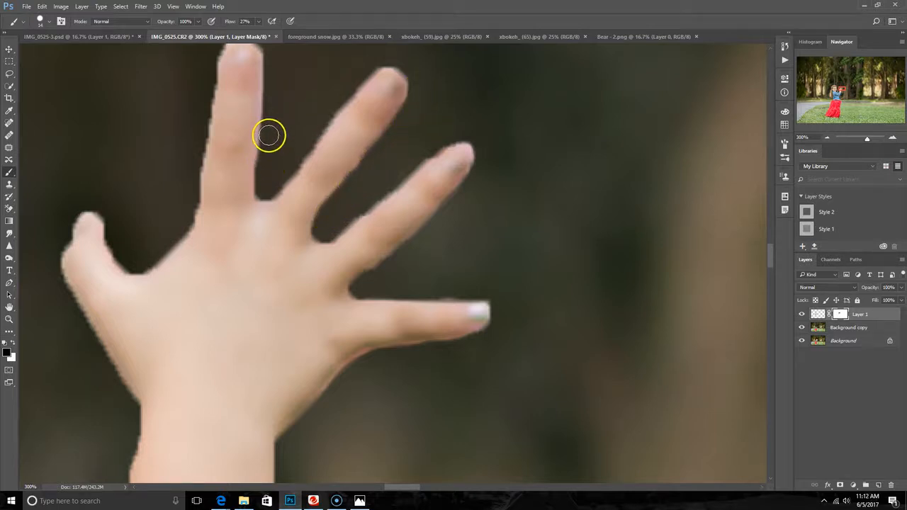
{"action": "scroll", "coordinate": [276, 127], "scroll_direction": "up", "scroll_amount": 2}
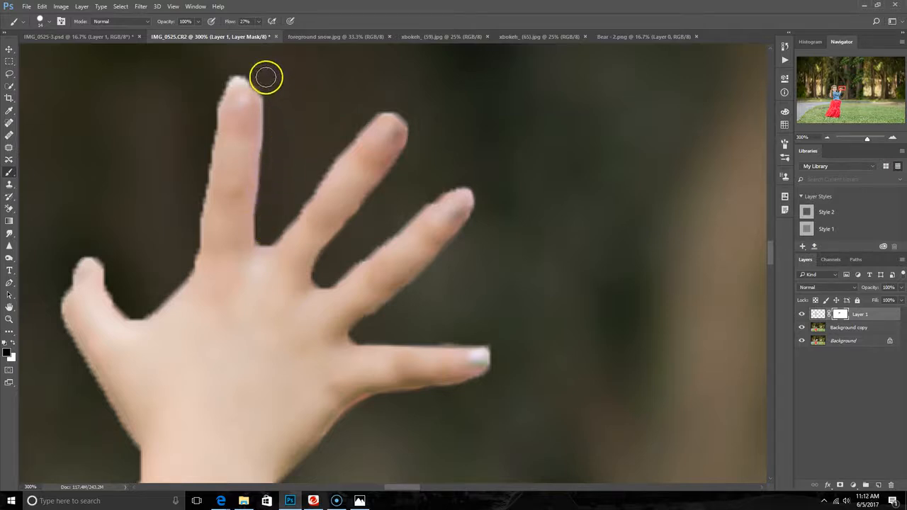
- Mask the leftover fringe around the index fingertip and its outer edge, and hide the discoloured tip of the thumb on Layer 1
{"action": "mouse_move", "coordinate": [244, 76]}
{"action": "left_mouse_down"}
{"action": "mouse_move", "coordinate": [212, 82]}
{"action": "mouse_move", "coordinate": [252, 75]}
{"action": "mouse_move", "coordinate": [217, 89]}
{"action": "mouse_move", "coordinate": [191, 251]}
{"action": "mouse_move", "coordinate": [183, 229]}
{"action": "mouse_move", "coordinate": [196, 199]}
{"action": "mouse_move", "coordinate": [194, 218]}
{"action": "mouse_move", "coordinate": [153, 264]}
{"action": "mouse_move", "coordinate": [146, 290]}
{"action": "mouse_move", "coordinate": [124, 293]}
{"action": "left_mouse_up"}
{"action": "left_click_drag", "start_coordinate": [96, 258], "coordinate": [126, 258]}
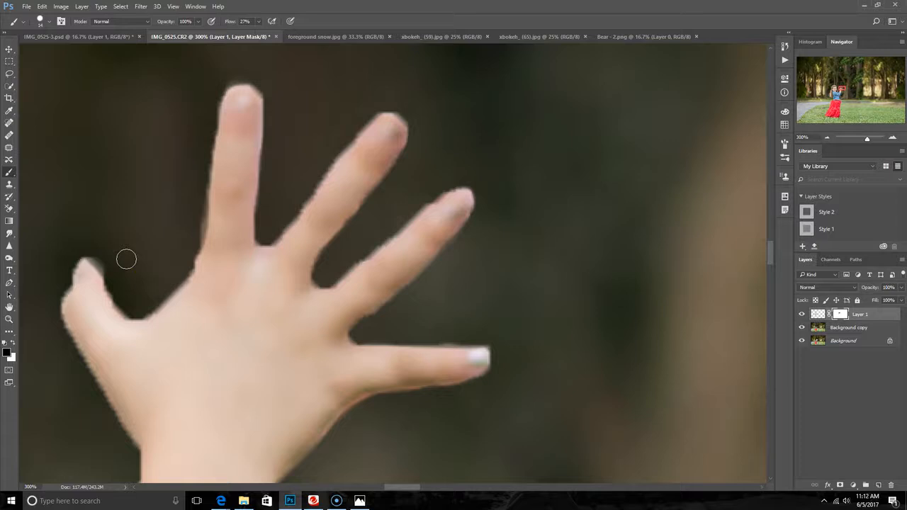
{"action": "mouse_move", "coordinate": [94, 258]}
{"action": "left_mouse_down"}
{"action": "mouse_move", "coordinate": [77, 257]}
{"action": "mouse_move", "coordinate": [103, 259]}
{"action": "mouse_move", "coordinate": [63, 274]}
{"action": "left_mouse_up"}
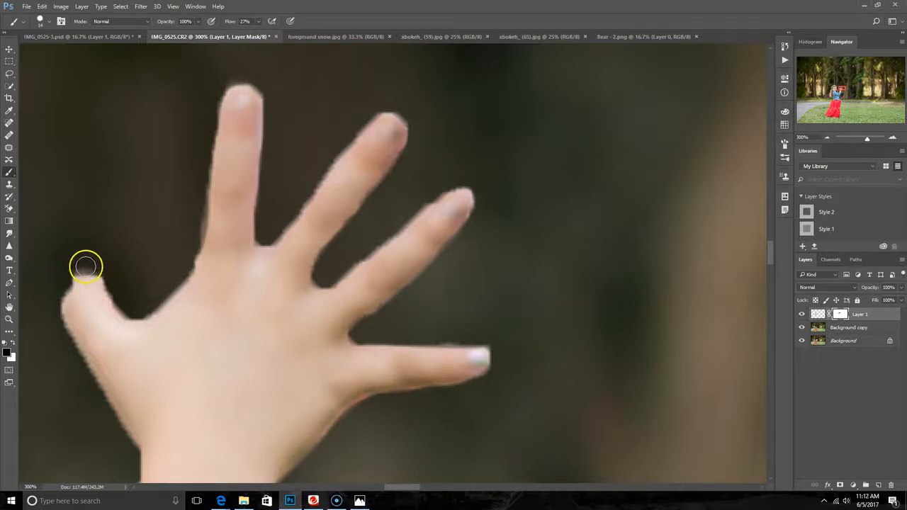
{"action": "mouse_move", "coordinate": [103, 272]}
{"action": "left_mouse_down"}
{"action": "mouse_move", "coordinate": [67, 270]}
{"action": "mouse_move", "coordinate": [106, 255]}
{"action": "left_mouse_up"}
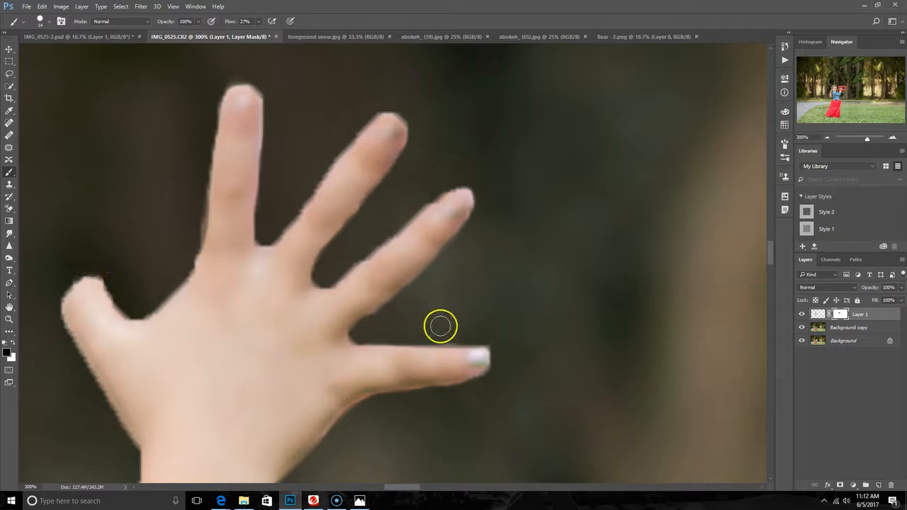
- Copy the bear from Bear - 2.png into IMG_0525.CR2, accept the colour profile conversion, and close the bear file
{"action": "key", "text": "ctrl+minus"}
{"action": "key", "text": "ctrl+minus"}
{"action": "key", "text": "ctrl+minus"}
{"action": "key", "text": "ctrl+minus"}
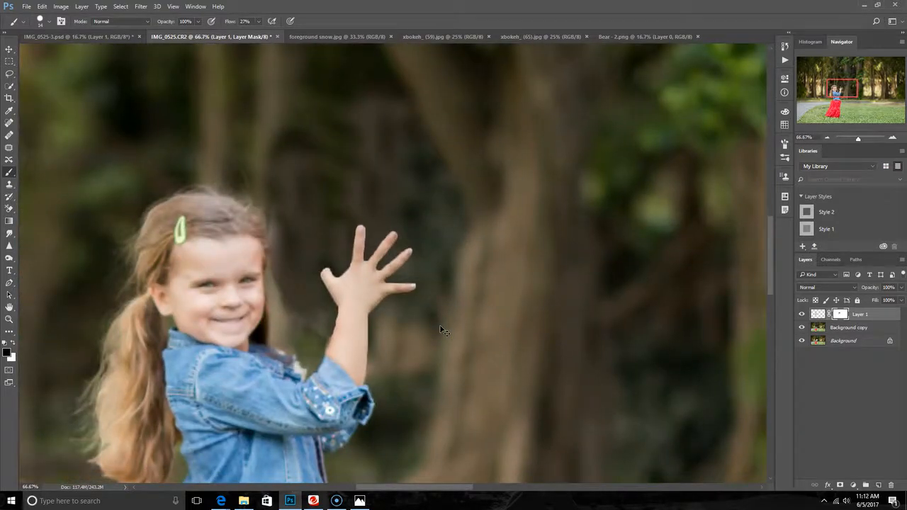
{"action": "key", "text": "ctrl+minus"}
{"action": "key", "text": "ctrl+minus"}
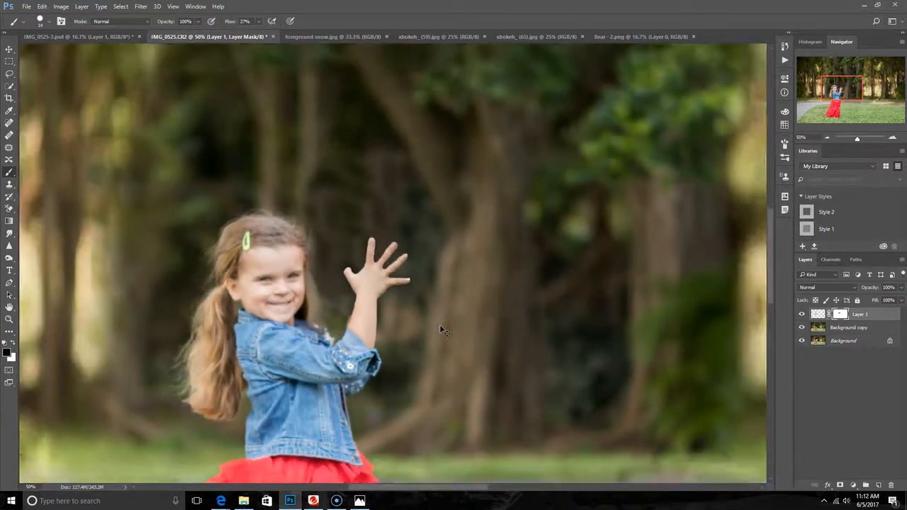
{"action": "key", "text": "ctrl+minus"}
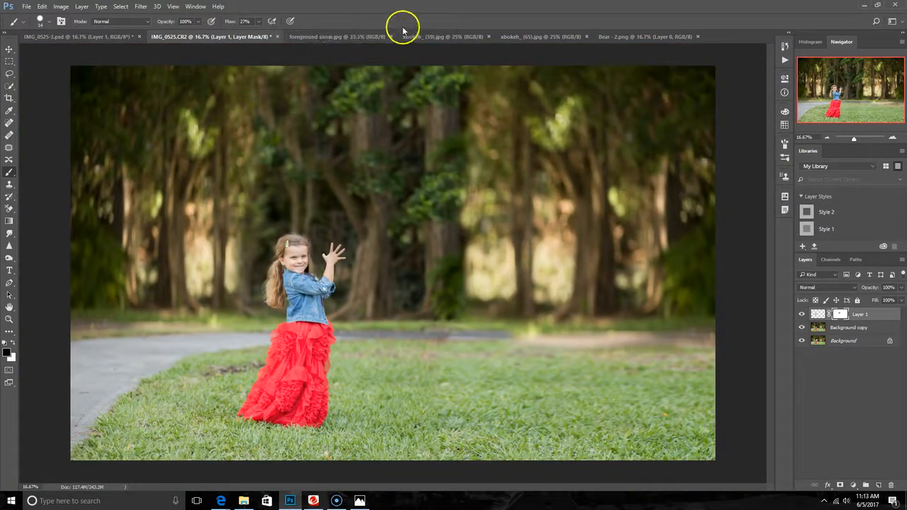
{"action": "left_click", "coordinate": [659, 37]}
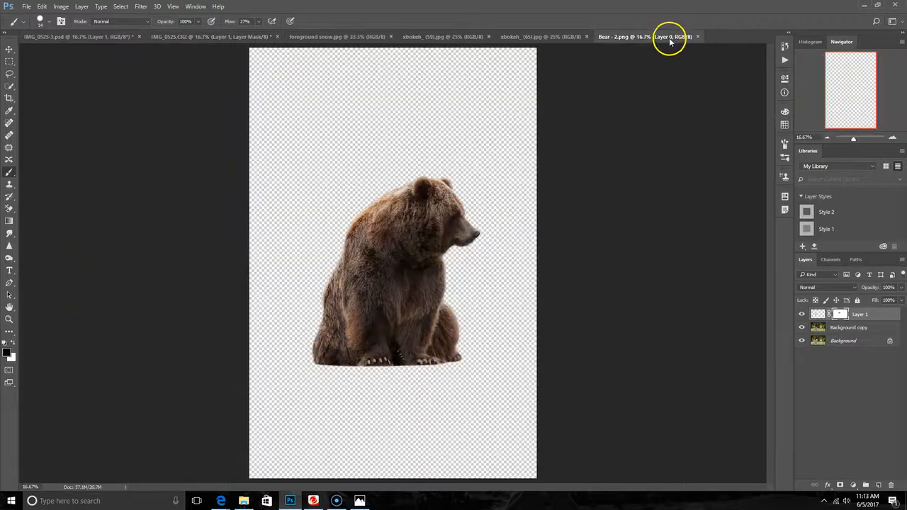
{"action": "left_click_drag", "start_coordinate": [655, 37], "coordinate": [542, 127]}
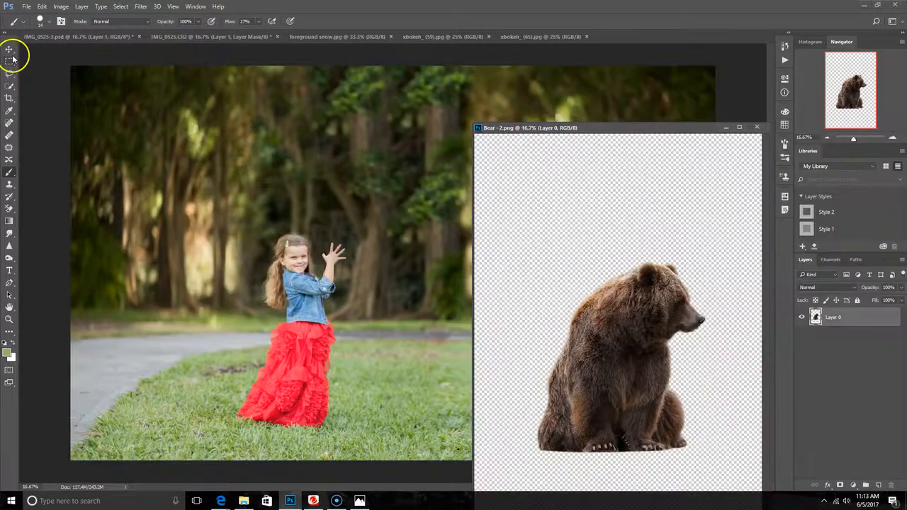
{"action": "left_click", "coordinate": [10, 49]}
{"action": "left_click_drag", "start_coordinate": [619, 376], "coordinate": [415, 334]}
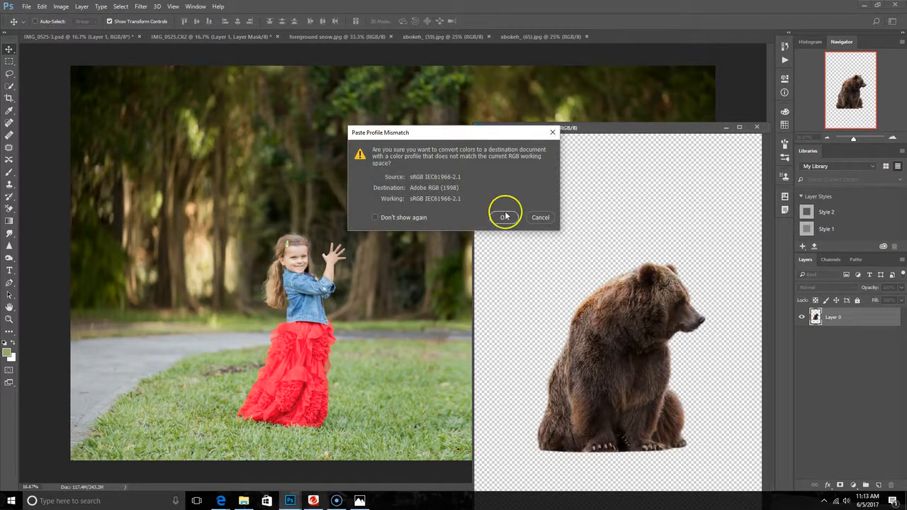
{"action": "left_click", "coordinate": [504, 216]}
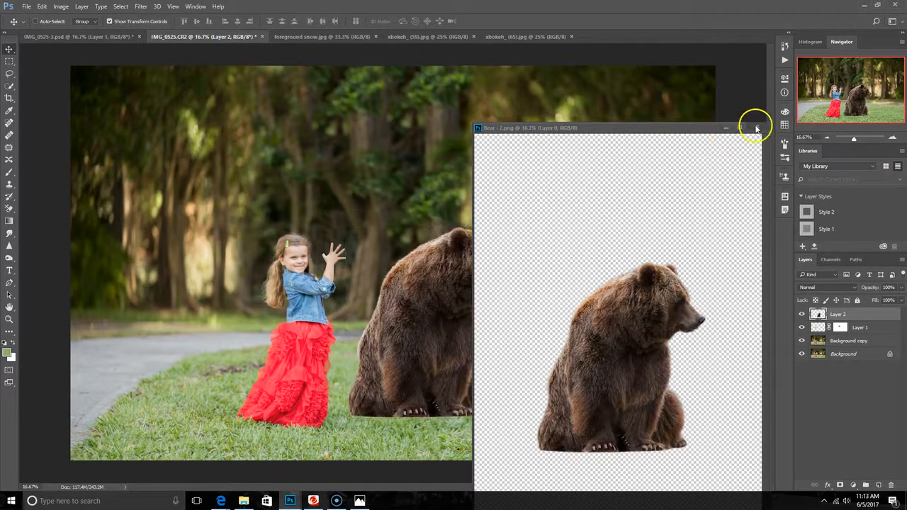
{"action": "left_click", "coordinate": [756, 128]}
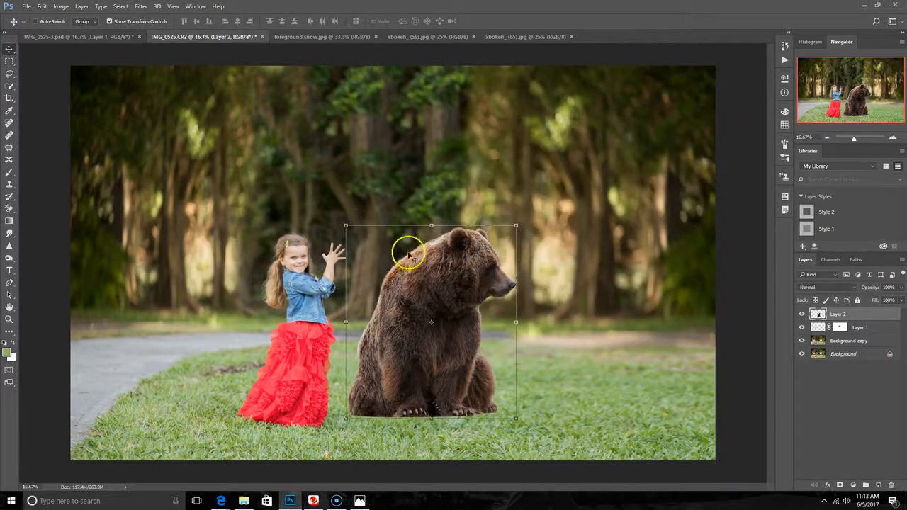
- Scale the bear to about 132% wide and 139% high, flip it horizontally beside the girl, and stack Layer 1 above it
{"action": "left_click_drag", "start_coordinate": [347, 226], "coordinate": [291, 150]}
{"action": "right_click", "coordinate": [388, 276]}
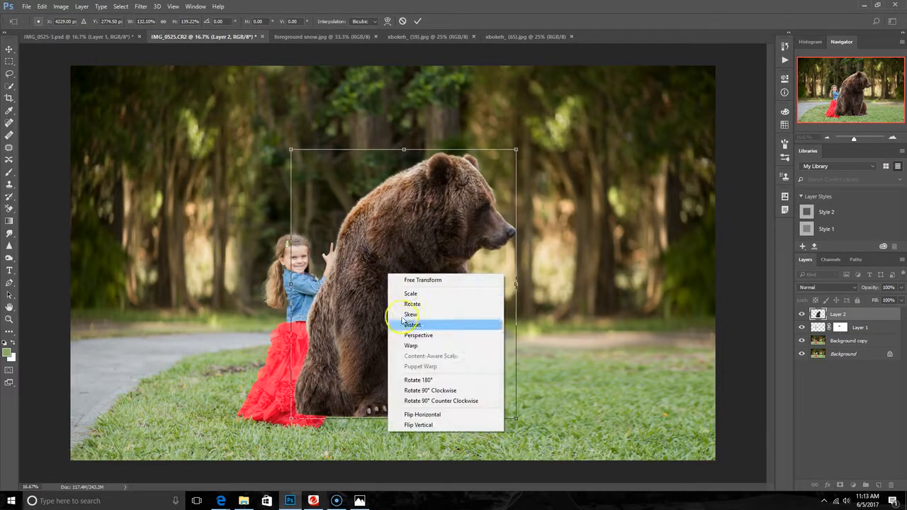
{"action": "left_click", "coordinate": [422, 414]}
{"action": "left_click_drag", "start_coordinate": [425, 364], "coordinate": [453, 361]}
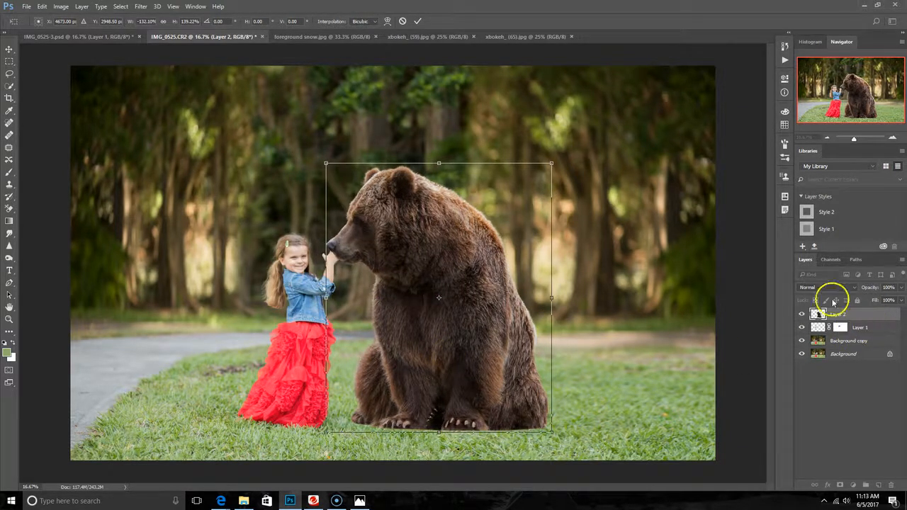
{"action": "left_click", "coordinate": [419, 22]}
{"action": "left_click_drag", "start_coordinate": [871, 328], "coordinate": [872, 314]}
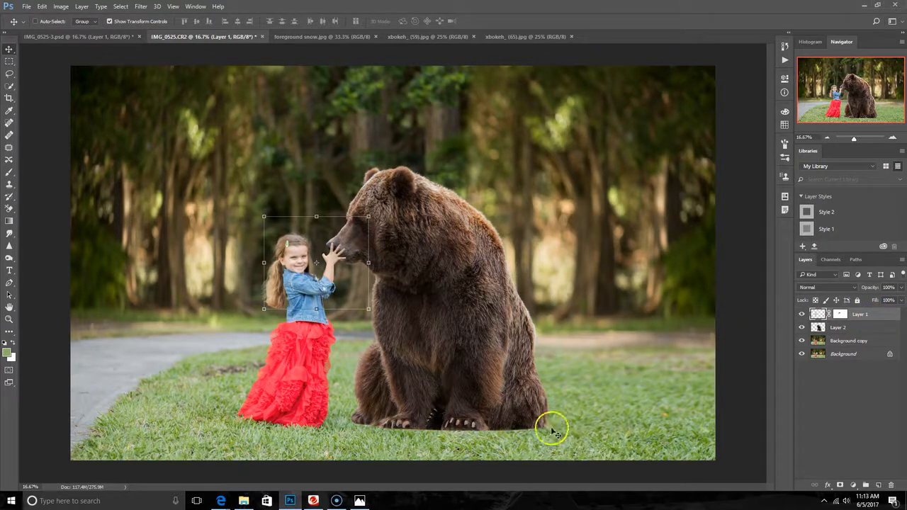
- Rotate the bear on Layer 2 by about -1.5° and enlarge it slightly with its muzzle at the girl's hand
{"action": "left_click", "coordinate": [816, 327]}
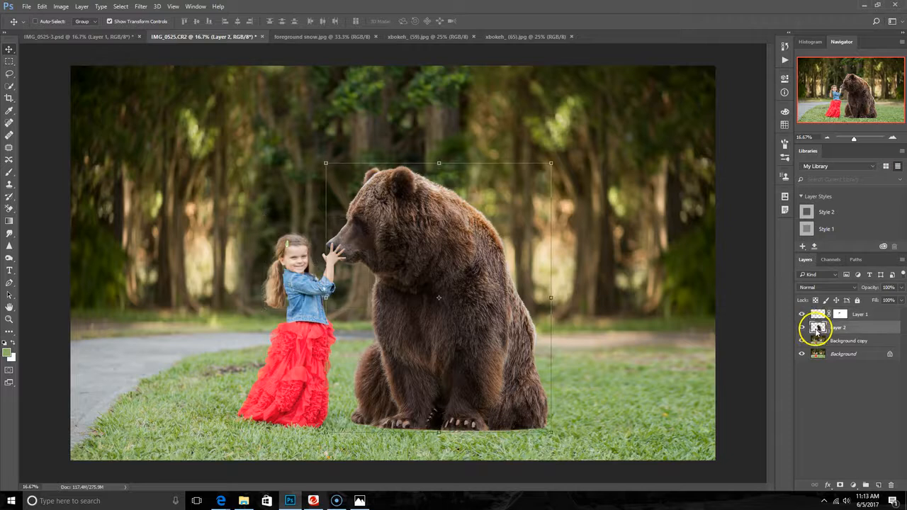
{"action": "left_click_drag", "start_coordinate": [557, 439], "coordinate": [562, 434]}
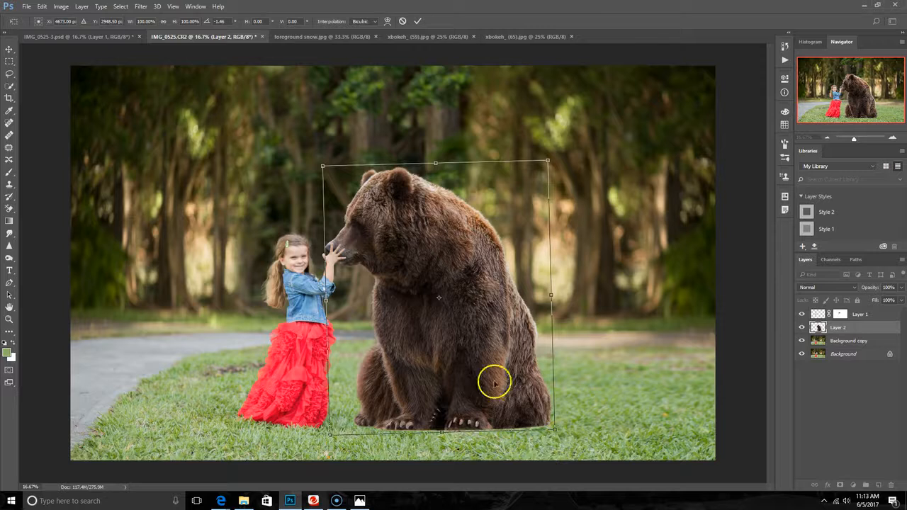
{"action": "left_click_drag", "start_coordinate": [321, 166], "coordinate": [311, 153]}
{"action": "left_click_drag", "start_coordinate": [423, 265], "coordinate": [427, 271]}
{"action": "left_click", "coordinate": [416, 22]}
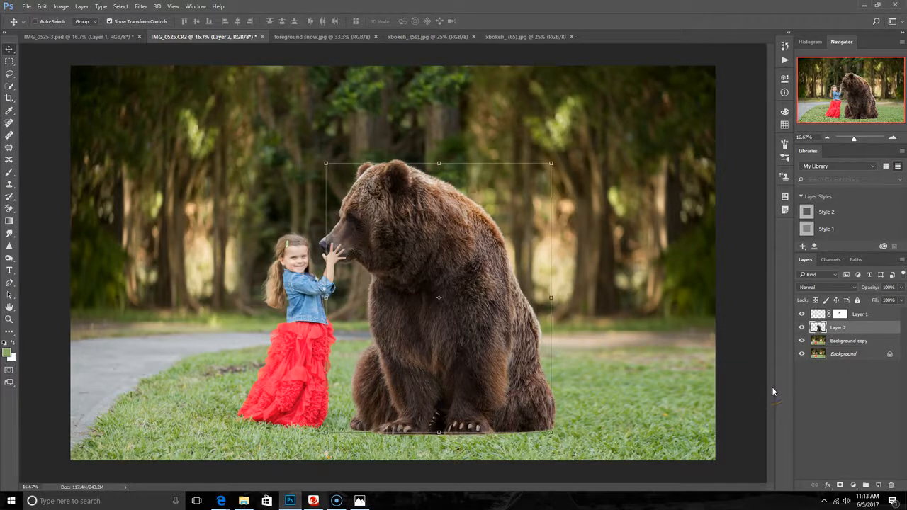
- Nudge the bear left in small increments to bring its muzzle closer to the girl's face and hand
{"action": "key", "text": "shift+Left"}
{"action": "key", "text": "shift+Left"}
{"action": "key", "text": "shift+Left"}
{"action": "key", "text": "shift+Left"}
{"action": "key", "text": "shift+Left"}
{"action": "key", "text": "shift+Left"}
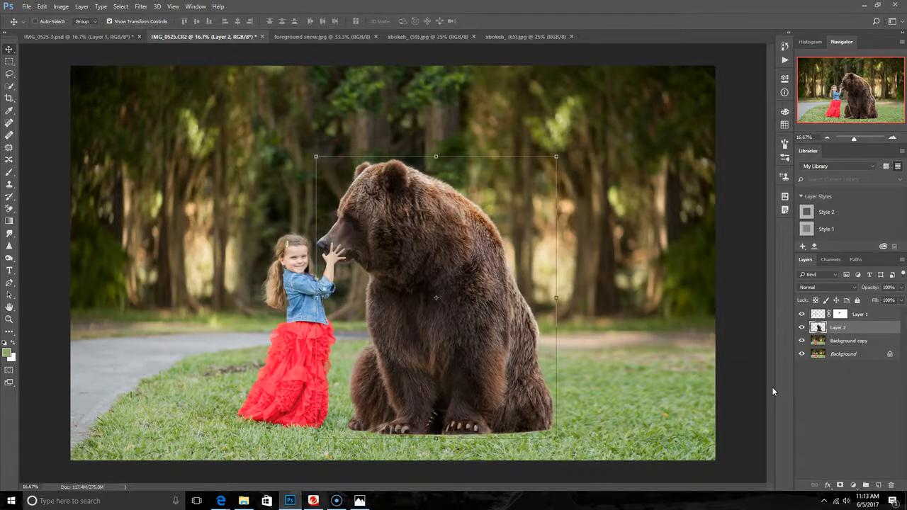
{"action": "key", "text": "shift+Left"}
{"action": "key", "text": "shift+Left"}
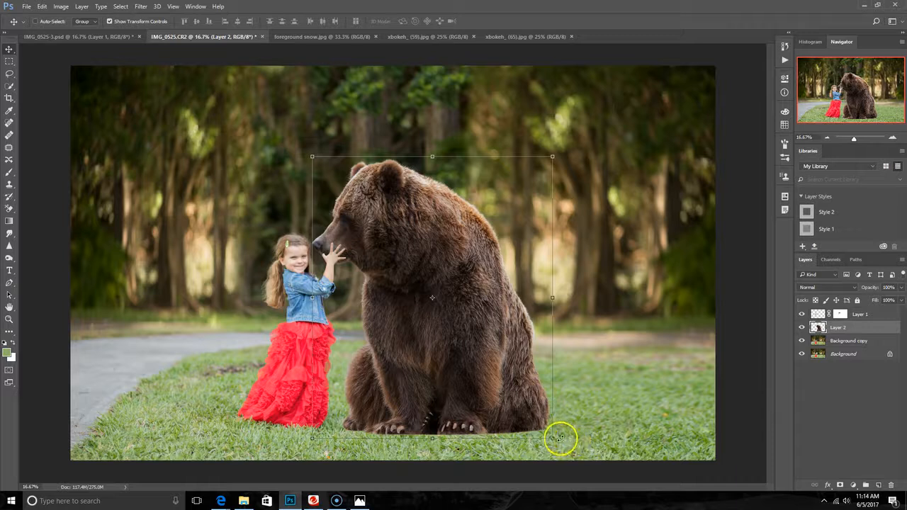
- Rotate the bear by about 0.6° to level its base on the grass
{"action": "left_click", "coordinate": [557, 439]}
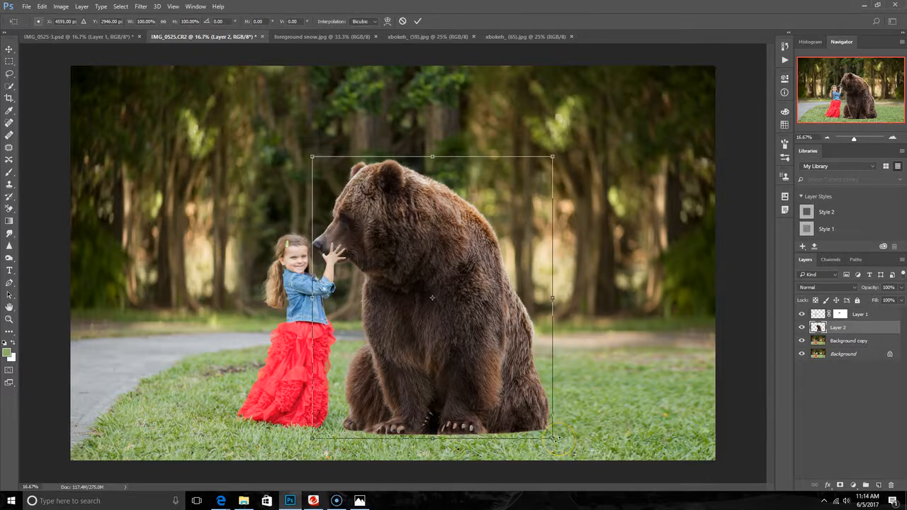
{"action": "left_click_drag", "start_coordinate": [557, 440], "coordinate": [556, 440]}
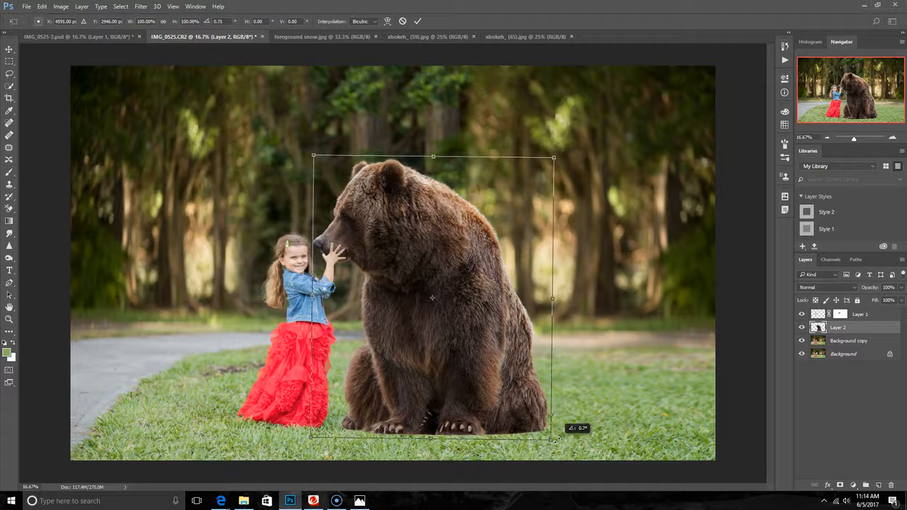
{"action": "left_click", "coordinate": [552, 378]}
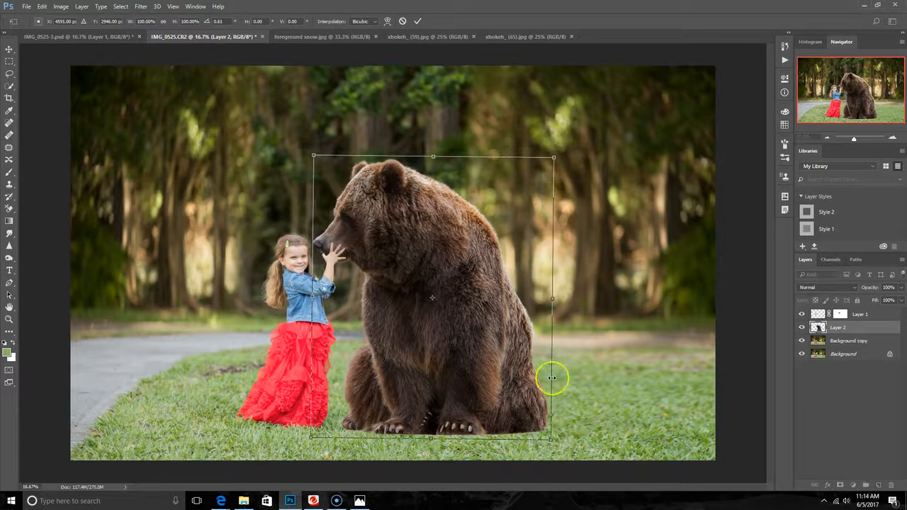
{"action": "left_click", "coordinate": [416, 23]}
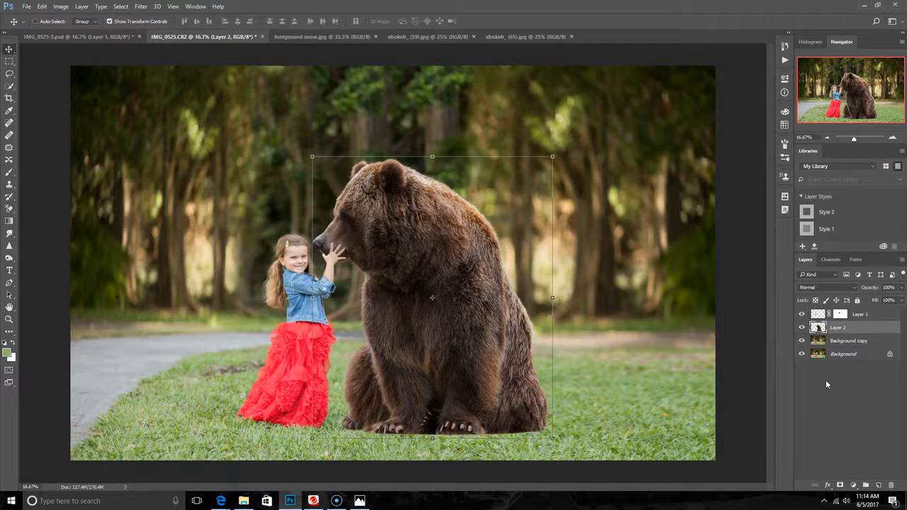
- Copy a quick-selected strip of Background copy's grass under the bear to a new layer above Layer 2 at 26% opacity
{"action": "left_click", "coordinate": [817, 342]}
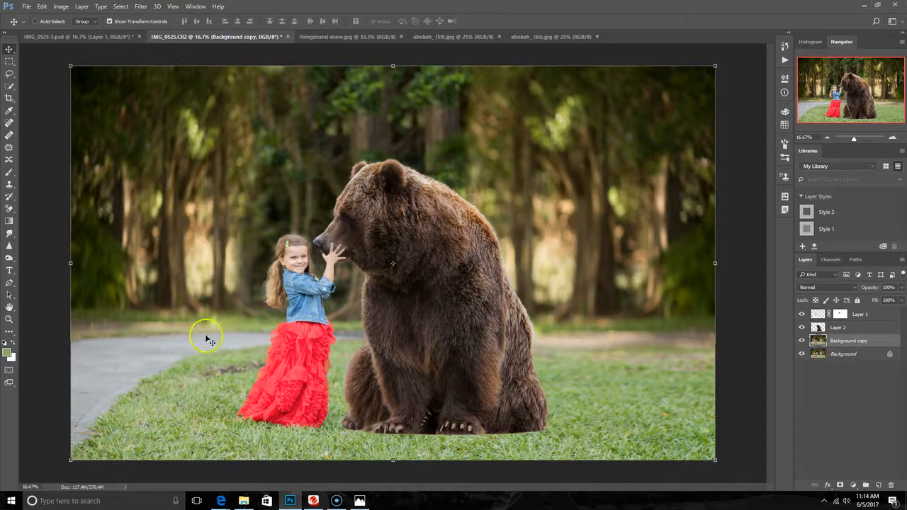
{"action": "left_click", "coordinate": [9, 87]}
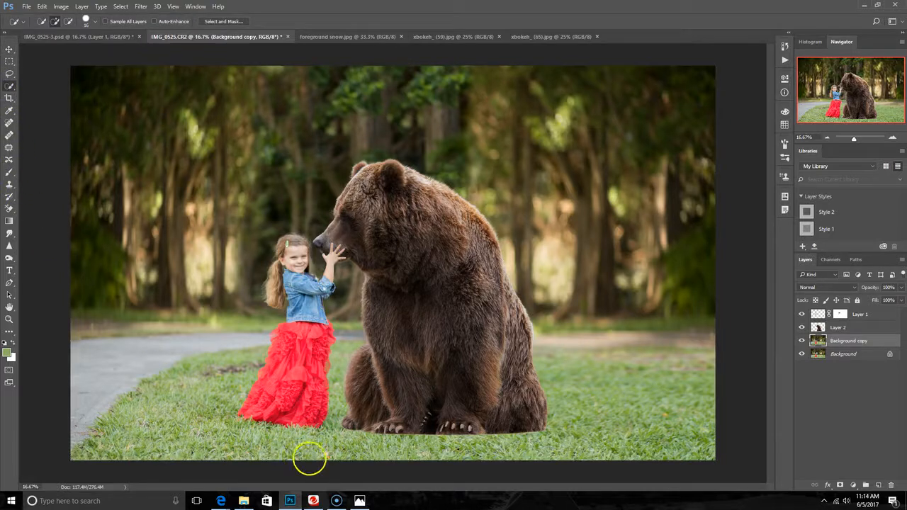
{"action": "left_click_drag", "start_coordinate": [341, 427], "coordinate": [554, 427]}
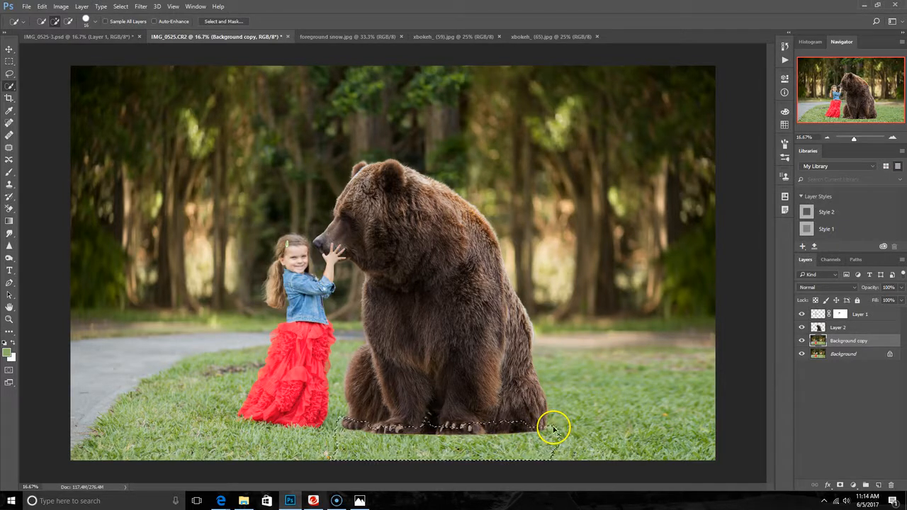
{"action": "key", "text": "ctrl+j"}
{"action": "left_click_drag", "start_coordinate": [836, 340], "coordinate": [843, 321]}
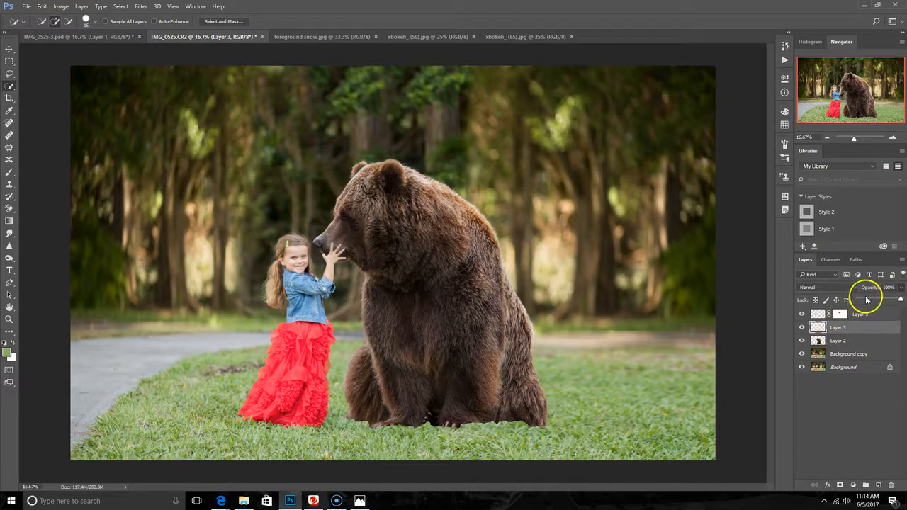
{"action": "left_click", "coordinate": [870, 299]}
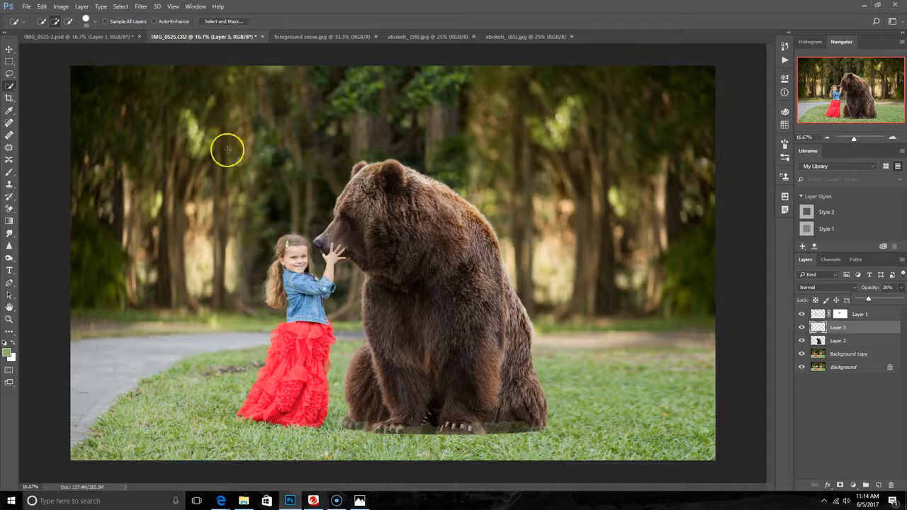
- Set up a soft 100 px brush with 0% hardness and 51% opacity for painting at the bear's base
{"action": "left_click", "coordinate": [9, 173]}
{"action": "left_click", "coordinate": [47, 23]}
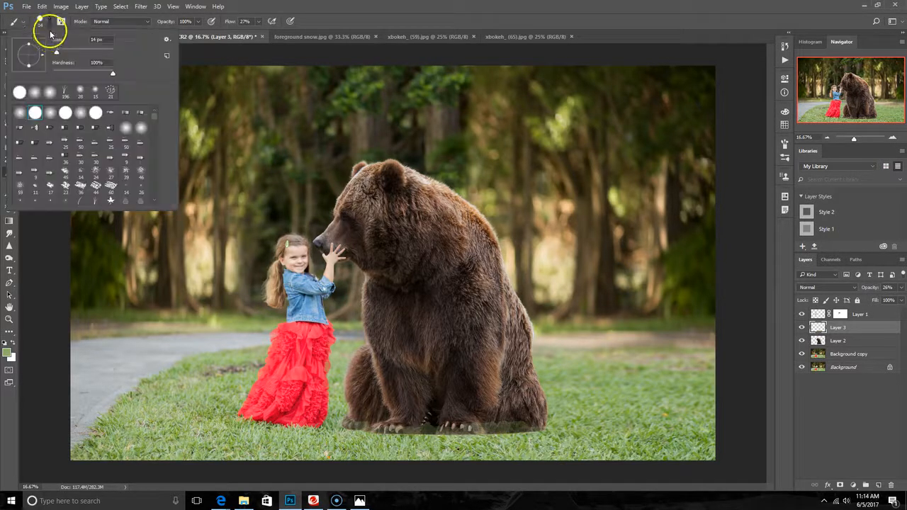
{"action": "left_click", "coordinate": [198, 22]}
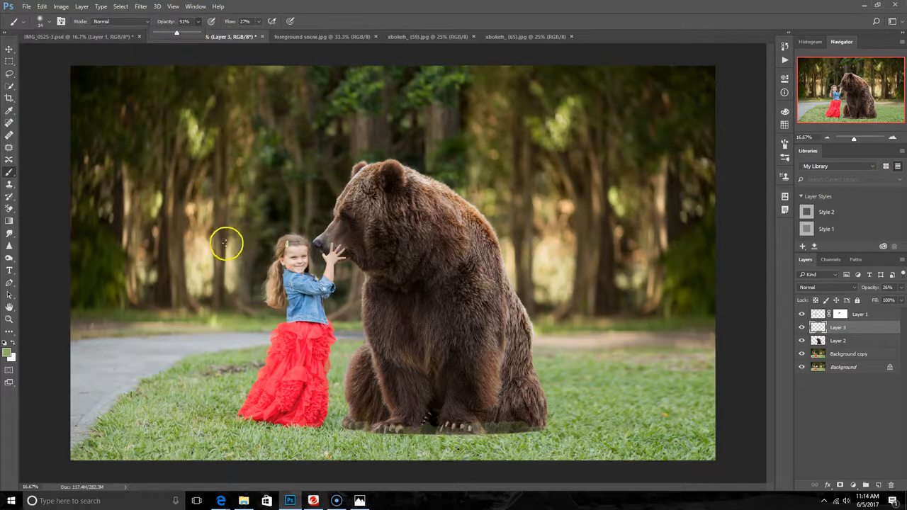
{"action": "key", "text": "ctrl+plus"}
{"action": "key", "text": "ctrl+plus"}
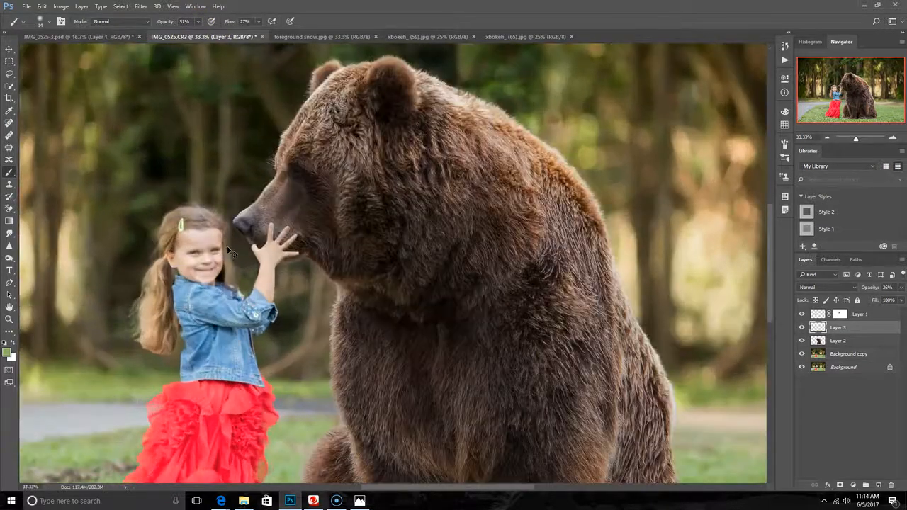
{"action": "scroll", "coordinate": [320, 288], "scroll_direction": "down", "scroll_amount": 10}
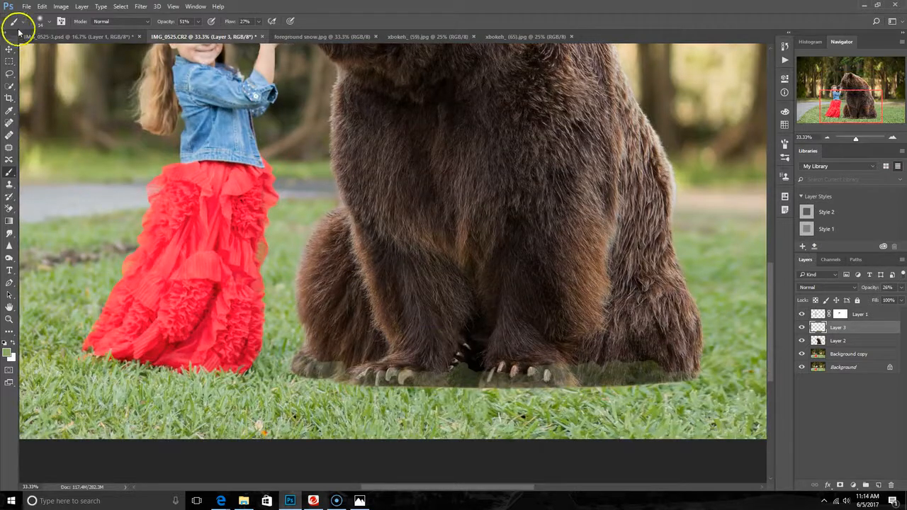
{"action": "left_click", "coordinate": [45, 23]}
{"action": "left_click", "coordinate": [83, 51]}
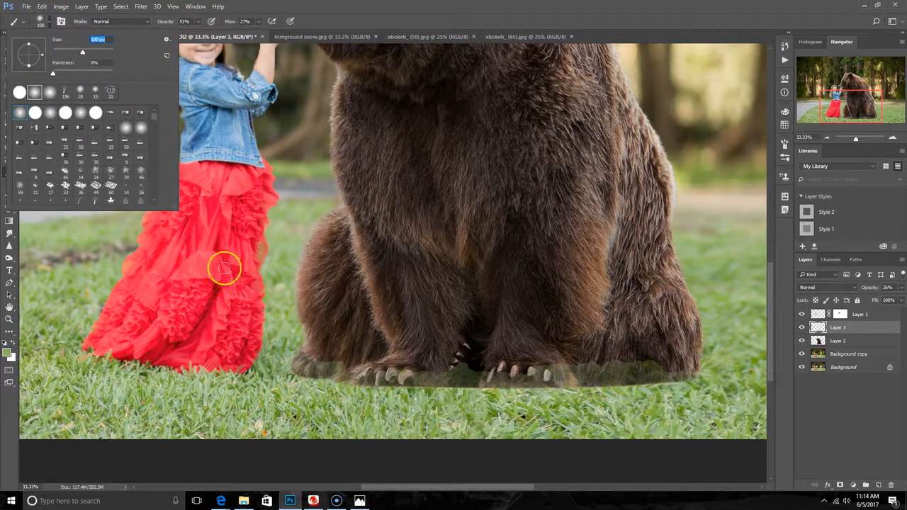
{"action": "left_click", "coordinate": [343, 363]}
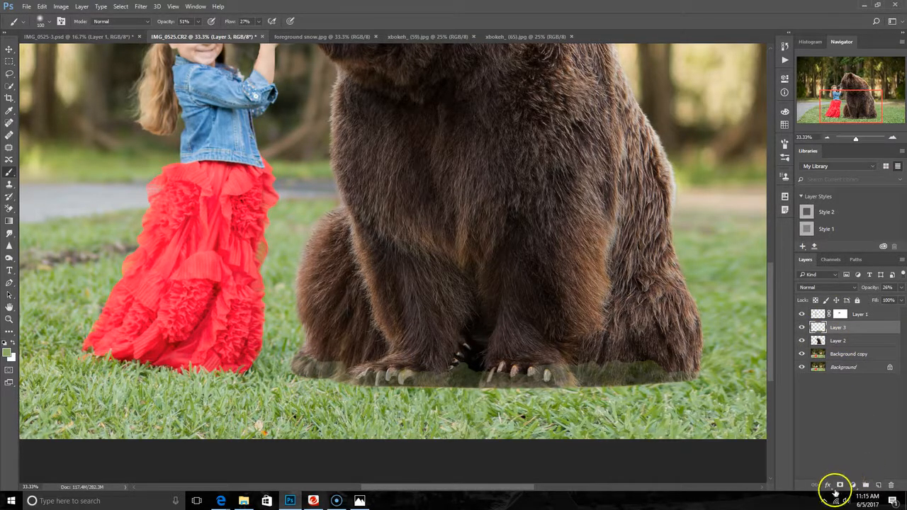
- Add a layer mask to Layer 3 and paint black over the grass covering the bear's paws and lower fur
{"action": "mouse_move", "coordinate": [313, 360]}
{"action": "left_mouse_down"}
{"action": "mouse_move", "coordinate": [346, 363]}
{"action": "mouse_move", "coordinate": [311, 367]}
{"action": "mouse_move", "coordinate": [343, 361]}
{"action": "mouse_move", "coordinate": [338, 368]}
{"action": "mouse_move", "coordinate": [339, 353]}
{"action": "mouse_move", "coordinate": [331, 365]}
{"action": "mouse_move", "coordinate": [319, 351]}
{"action": "mouse_move", "coordinate": [306, 365]}
{"action": "mouse_move", "coordinate": [316, 342]}
{"action": "mouse_move", "coordinate": [311, 365]}
{"action": "mouse_move", "coordinate": [311, 357]}
{"action": "mouse_move", "coordinate": [300, 364]}
{"action": "mouse_move", "coordinate": [334, 352]}
{"action": "mouse_move", "coordinate": [329, 367]}
{"action": "mouse_move", "coordinate": [354, 359]}
{"action": "mouse_move", "coordinate": [355, 372]}
{"action": "mouse_move", "coordinate": [372, 361]}
{"action": "mouse_move", "coordinate": [375, 373]}
{"action": "mouse_move", "coordinate": [390, 378]}
{"action": "mouse_move", "coordinate": [379, 376]}
{"action": "mouse_move", "coordinate": [469, 369]}
{"action": "mouse_move", "coordinate": [415, 378]}
{"action": "mouse_move", "coordinate": [461, 373]}
{"action": "mouse_move", "coordinate": [475, 361]}
{"action": "mouse_move", "coordinate": [435, 369]}
{"action": "mouse_move", "coordinate": [556, 365]}
{"action": "mouse_move", "coordinate": [541, 379]}
{"action": "mouse_move", "coordinate": [512, 383]}
{"action": "mouse_move", "coordinate": [492, 379]}
{"action": "mouse_move", "coordinate": [559, 373]}
{"action": "mouse_move", "coordinate": [505, 370]}
{"action": "mouse_move", "coordinate": [583, 367]}
{"action": "mouse_move", "coordinate": [520, 368]}
{"action": "mouse_move", "coordinate": [587, 350]}
{"action": "left_mouse_up"}
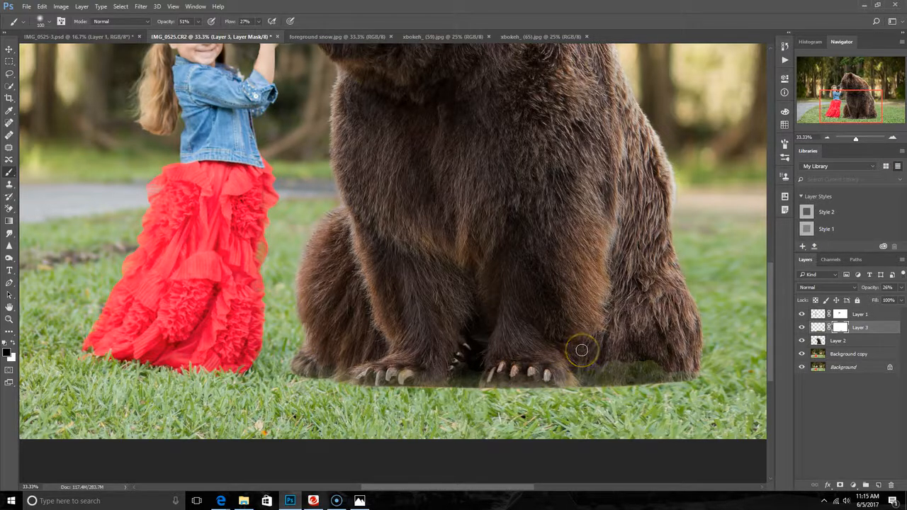
{"action": "left_click", "coordinate": [518, 369]}
{"action": "mouse_move", "coordinate": [515, 381]}
{"action": "left_mouse_down"}
{"action": "mouse_move", "coordinate": [593, 394]}
{"action": "mouse_move", "coordinate": [612, 363]}
{"action": "mouse_move", "coordinate": [617, 370]}
{"action": "mouse_move", "coordinate": [603, 369]}
{"action": "mouse_move", "coordinate": [607, 348]}
{"action": "mouse_move", "coordinate": [591, 374]}
{"action": "mouse_move", "coordinate": [628, 348]}
{"action": "mouse_move", "coordinate": [623, 382]}
{"action": "mouse_move", "coordinate": [629, 351]}
{"action": "mouse_move", "coordinate": [631, 377]}
{"action": "mouse_move", "coordinate": [644, 341]}
{"action": "mouse_move", "coordinate": [647, 377]}
{"action": "mouse_move", "coordinate": [652, 350]}
{"action": "mouse_move", "coordinate": [616, 371]}
{"action": "mouse_move", "coordinate": [658, 368]}
{"action": "mouse_move", "coordinate": [620, 363]}
{"action": "mouse_move", "coordinate": [666, 362]}
{"action": "mouse_move", "coordinate": [608, 365]}
{"action": "mouse_move", "coordinate": [680, 364]}
{"action": "mouse_move", "coordinate": [519, 360]}
{"action": "left_mouse_up"}
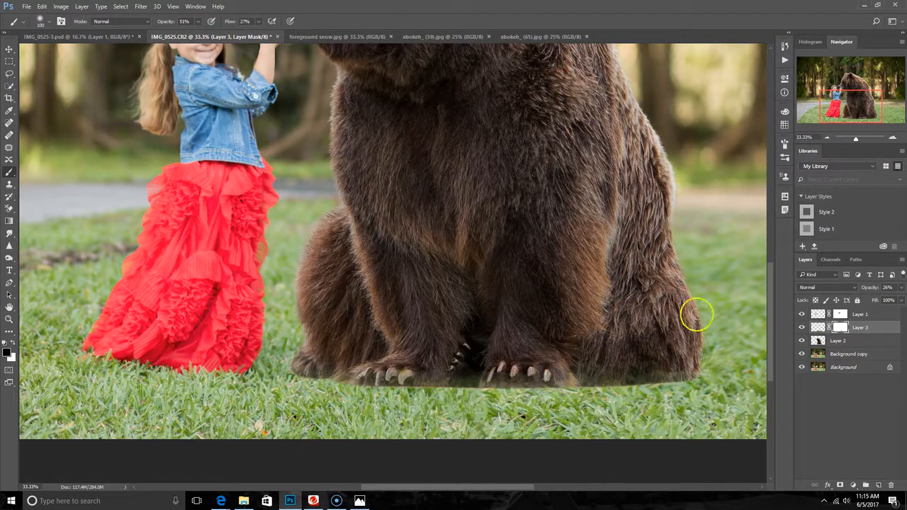
- Raise Layer 3's opacity to 100% and paint its mask further to blend the grass around the bear's paws and base
{"action": "left_click_drag", "start_coordinate": [901, 298], "coordinate": [903, 302]}
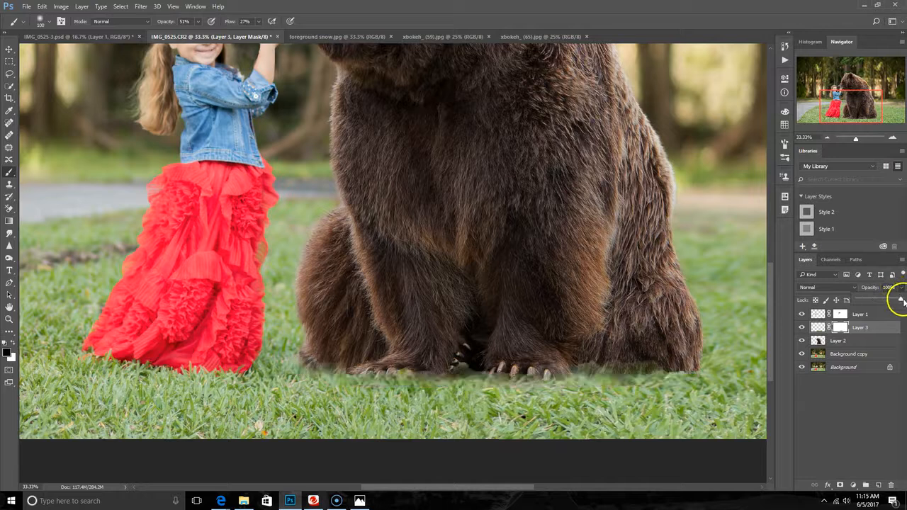
{"action": "mouse_move", "coordinate": [642, 361]}
{"action": "left_mouse_down"}
{"action": "mouse_move", "coordinate": [662, 366]}
{"action": "mouse_move", "coordinate": [550, 361]}
{"action": "mouse_move", "coordinate": [652, 367]}
{"action": "mouse_move", "coordinate": [617, 363]}
{"action": "left_mouse_up"}
{"action": "mouse_move", "coordinate": [470, 364]}
{"action": "left_mouse_down"}
{"action": "mouse_move", "coordinate": [508, 374]}
{"action": "mouse_move", "coordinate": [459, 370]}
{"action": "mouse_move", "coordinate": [471, 349]}
{"action": "mouse_move", "coordinate": [469, 365]}
{"action": "mouse_move", "coordinate": [390, 371]}
{"action": "mouse_move", "coordinate": [427, 373]}
{"action": "mouse_move", "coordinate": [405, 374]}
{"action": "mouse_move", "coordinate": [403, 360]}
{"action": "mouse_move", "coordinate": [401, 376]}
{"action": "mouse_move", "coordinate": [399, 363]}
{"action": "mouse_move", "coordinate": [389, 376]}
{"action": "mouse_move", "coordinate": [388, 362]}
{"action": "mouse_move", "coordinate": [388, 374]}
{"action": "mouse_move", "coordinate": [351, 371]}
{"action": "mouse_move", "coordinate": [343, 359]}
{"action": "mouse_move", "coordinate": [315, 363]}
{"action": "left_mouse_up"}
{"action": "mouse_move", "coordinate": [312, 360]}
{"action": "left_mouse_down"}
{"action": "mouse_move", "coordinate": [346, 372]}
{"action": "mouse_move", "coordinate": [347, 360]}
{"action": "mouse_move", "coordinate": [330, 370]}
{"action": "mouse_move", "coordinate": [330, 351]}
{"action": "mouse_move", "coordinate": [312, 341]}
{"action": "mouse_move", "coordinate": [340, 345]}
{"action": "mouse_move", "coordinate": [343, 364]}
{"action": "mouse_move", "coordinate": [365, 362]}
{"action": "left_mouse_up"}
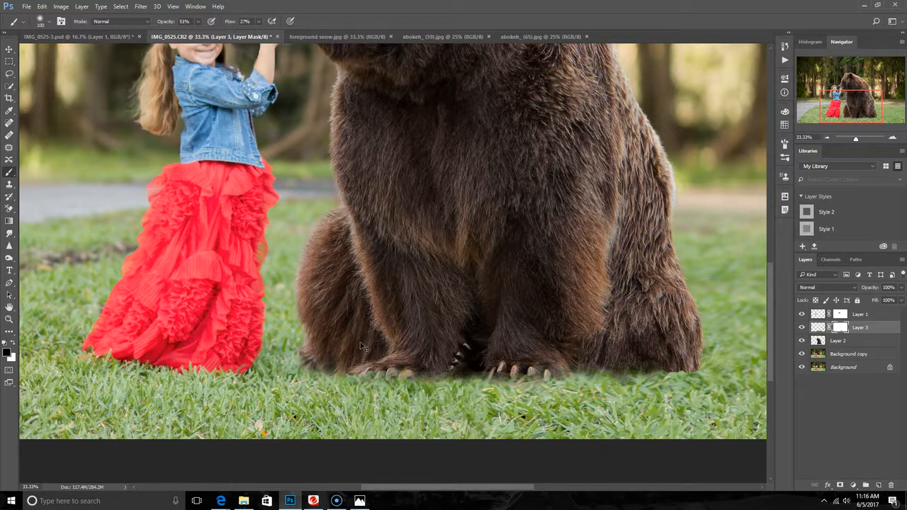
{"action": "scroll", "coordinate": [361, 346], "scroll_direction": "down", "scroll_amount": 3}
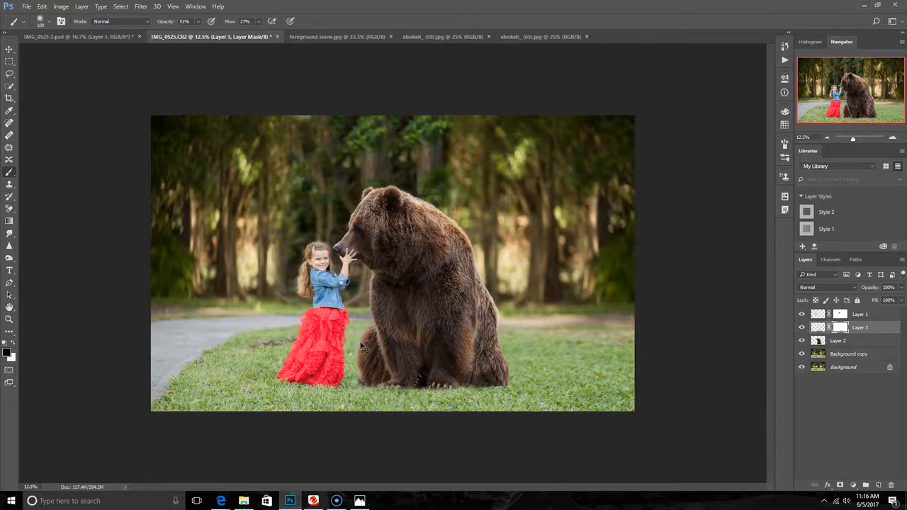
- Burn the grass under the bear on Layer 3 with a soft 180 px tip, midtones range and 24% exposure
{"action": "left_click", "coordinate": [817, 327]}
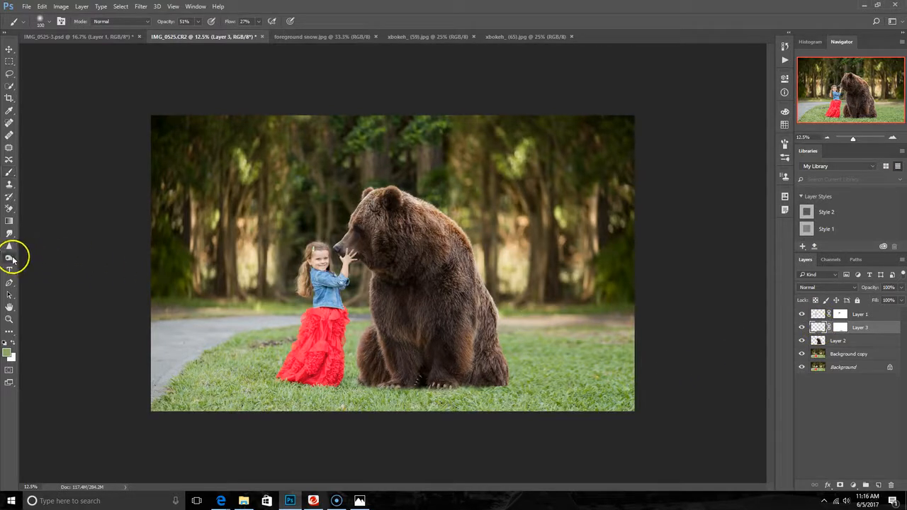
{"action": "left_click", "coordinate": [11, 258]}
{"action": "left_click", "coordinate": [31, 258]}
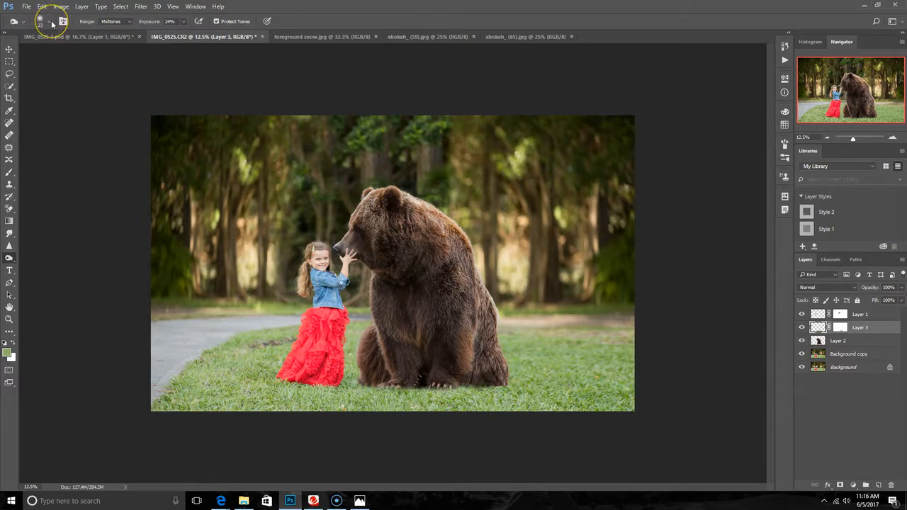
{"action": "key", "text": "ctrl+plus"}
{"action": "key", "text": "ctrl+plus"}
{"action": "key", "text": "ctrl+plus"}
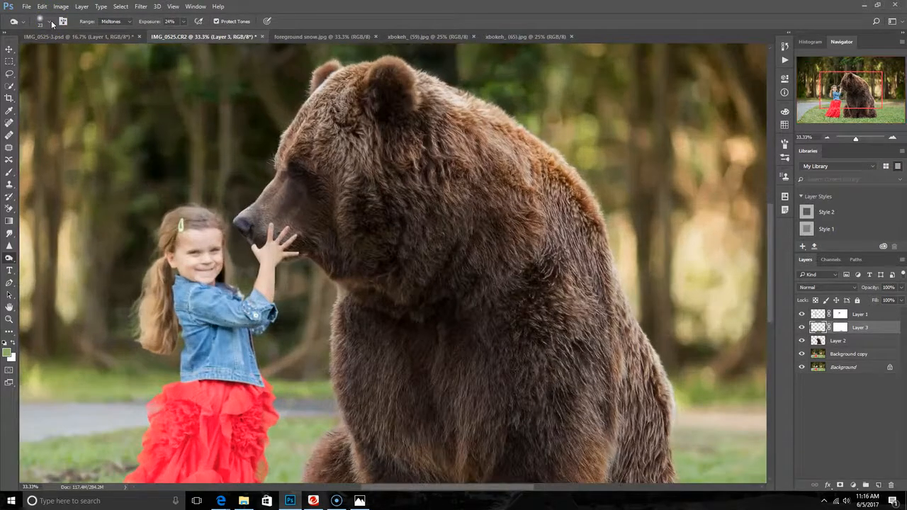
{"action": "scroll", "coordinate": [52, 27], "scroll_direction": "down", "scroll_amount": 4}
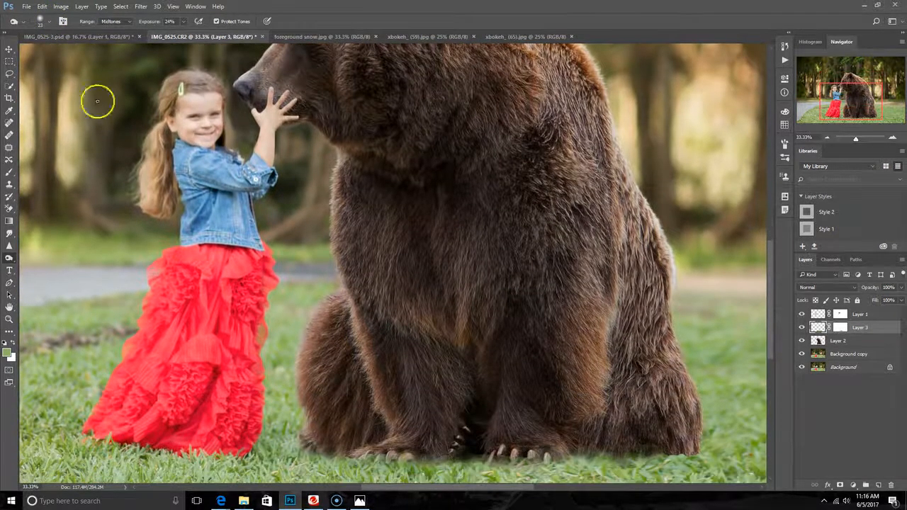
{"action": "left_click", "coordinate": [44, 21]}
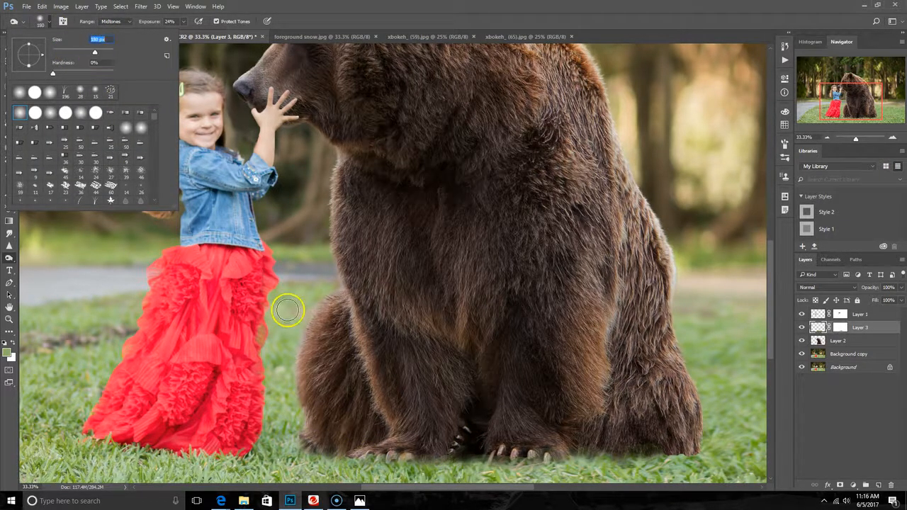
{"action": "left_click", "coordinate": [375, 457]}
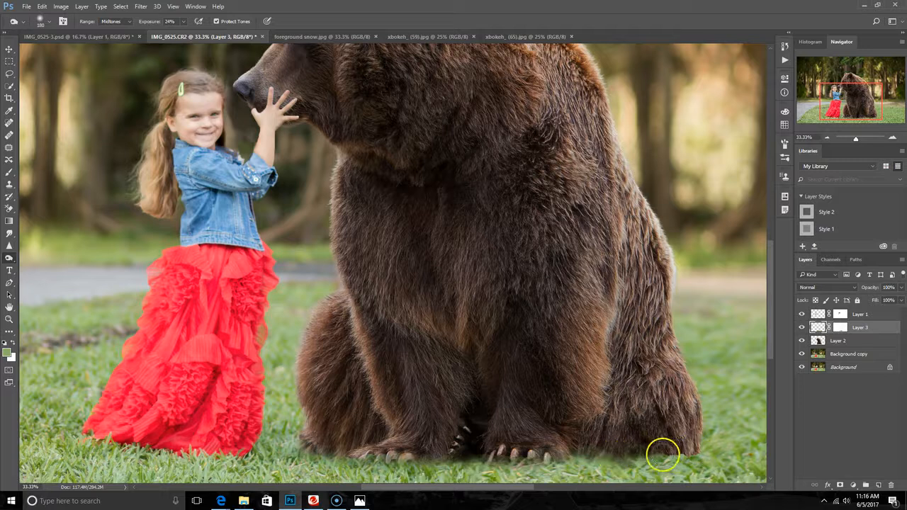
- Refine Layer 3's mask with the brush along the bear's hind edge and front paw
{"action": "left_click", "coordinate": [840, 327]}
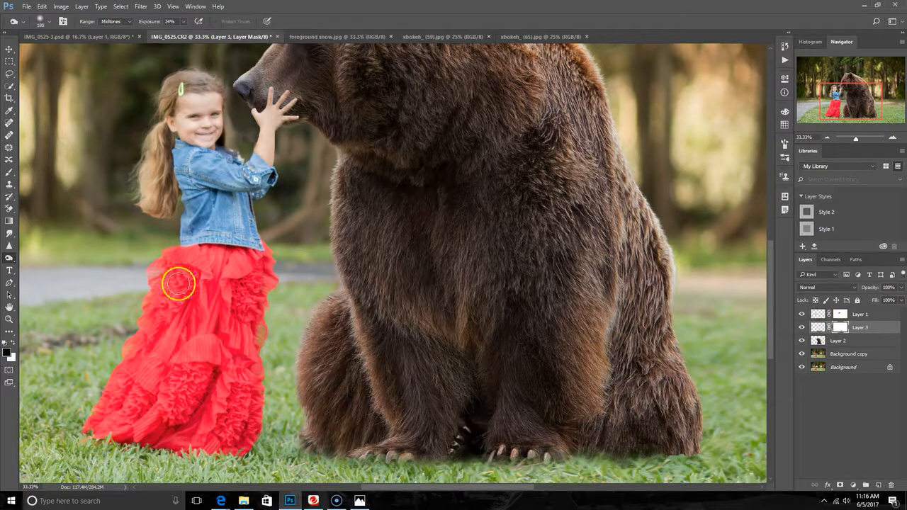
{"action": "left_click", "coordinate": [9, 172]}
{"action": "mouse_move", "coordinate": [716, 457]}
{"action": "left_mouse_down"}
{"action": "mouse_move", "coordinate": [648, 452]}
{"action": "mouse_move", "coordinate": [698, 451]}
{"action": "mouse_move", "coordinate": [660, 457]}
{"action": "mouse_move", "coordinate": [698, 452]}
{"action": "mouse_move", "coordinate": [666, 452]}
{"action": "left_mouse_up"}
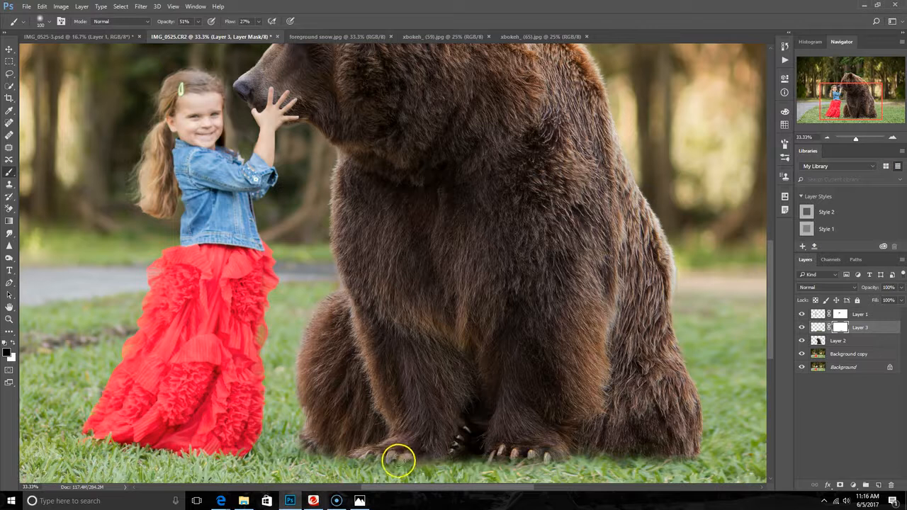
{"action": "left_click_drag", "start_coordinate": [402, 456], "coordinate": [366, 460]}
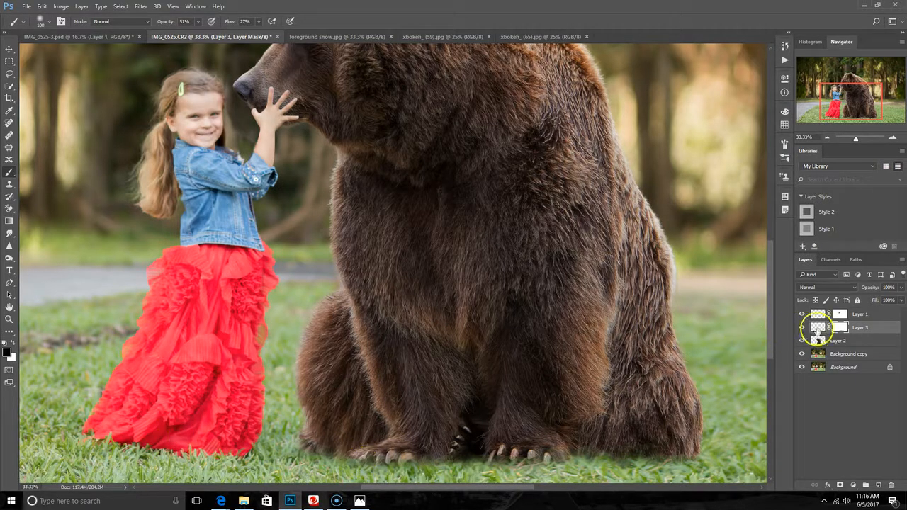
- Burn the grass along the paws on Layer 3 and the bear's shadowed fur and base on Layer 2
{"action": "left_click", "coordinate": [818, 327]}
{"action": "left_click", "coordinate": [8, 258]}
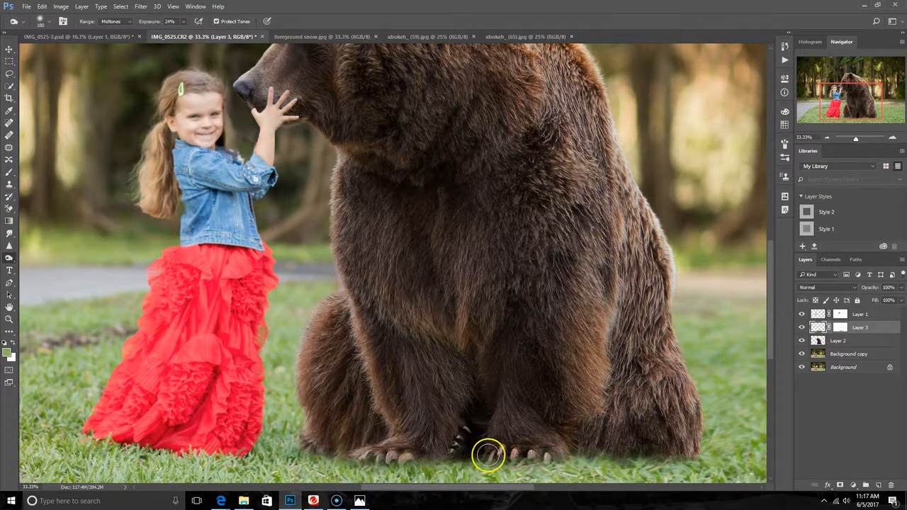
{"action": "left_click", "coordinate": [816, 342]}
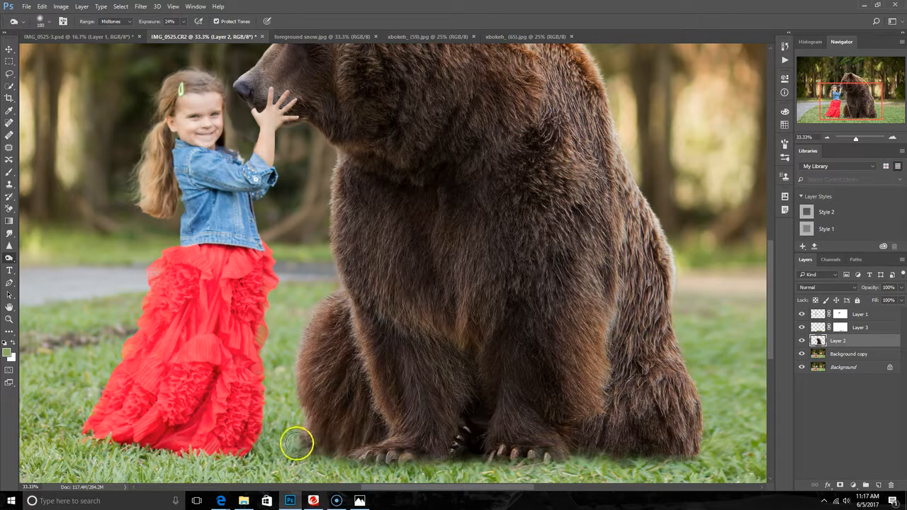
{"action": "scroll", "coordinate": [357, 430], "scroll_direction": "up", "scroll_amount": 3}
{"action": "scroll", "coordinate": [356, 431], "scroll_direction": "up", "scroll_amount": 4}
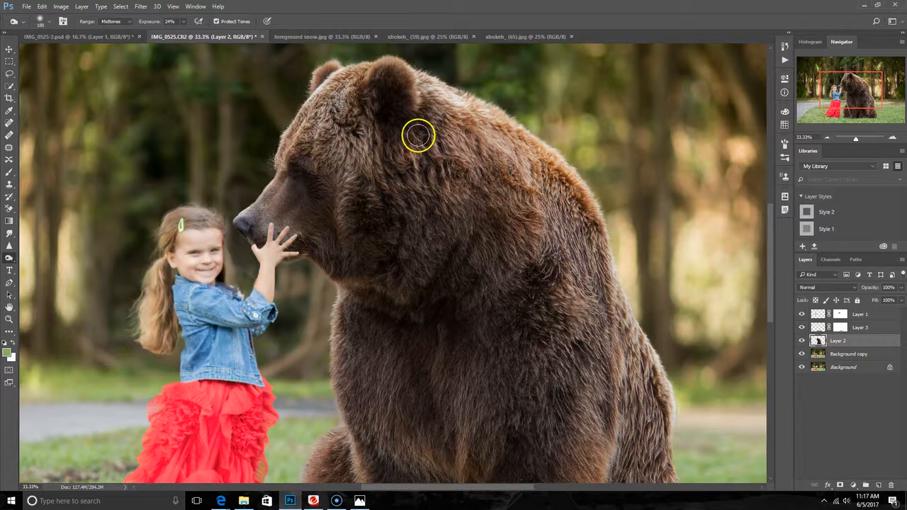
{"action": "key", "text": "ctrl+minus"}
{"action": "key", "text": "ctrl+minus"}
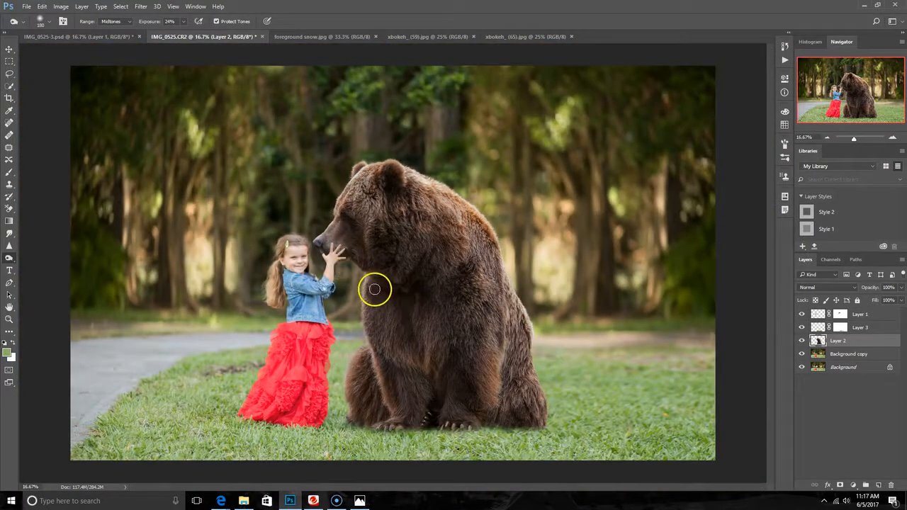
{"action": "mouse_move", "coordinate": [372, 359]}
{"action": "left_mouse_down"}
{"action": "mouse_move", "coordinate": [373, 392]}
{"action": "mouse_move", "coordinate": [367, 365]}
{"action": "mouse_move", "coordinate": [351, 402]}
{"action": "mouse_move", "coordinate": [392, 382]}
{"action": "mouse_move", "coordinate": [394, 366]}
{"action": "mouse_move", "coordinate": [406, 420]}
{"action": "mouse_move", "coordinate": [422, 387]}
{"action": "mouse_move", "coordinate": [450, 366]}
{"action": "mouse_move", "coordinate": [433, 409]}
{"action": "mouse_move", "coordinate": [457, 366]}
{"action": "mouse_move", "coordinate": [479, 411]}
{"action": "mouse_move", "coordinate": [471, 386]}
{"action": "mouse_move", "coordinate": [501, 384]}
{"action": "mouse_move", "coordinate": [537, 418]}
{"action": "mouse_move", "coordinate": [518, 341]}
{"action": "mouse_move", "coordinate": [522, 320]}
{"action": "mouse_move", "coordinate": [535, 403]}
{"action": "mouse_move", "coordinate": [509, 328]}
{"action": "mouse_move", "coordinate": [496, 374]}
{"action": "mouse_move", "coordinate": [491, 331]}
{"action": "mouse_move", "coordinate": [478, 344]}
{"action": "mouse_move", "coordinate": [383, 305]}
{"action": "mouse_move", "coordinate": [373, 312]}
{"action": "mouse_move", "coordinate": [367, 296]}
{"action": "mouse_move", "coordinate": [360, 332]}
{"action": "mouse_move", "coordinate": [369, 337]}
{"action": "mouse_move", "coordinate": [349, 388]}
{"action": "mouse_move", "coordinate": [361, 401]}
{"action": "mouse_move", "coordinate": [351, 424]}
{"action": "mouse_move", "coordinate": [452, 445]}
{"action": "left_mouse_up"}
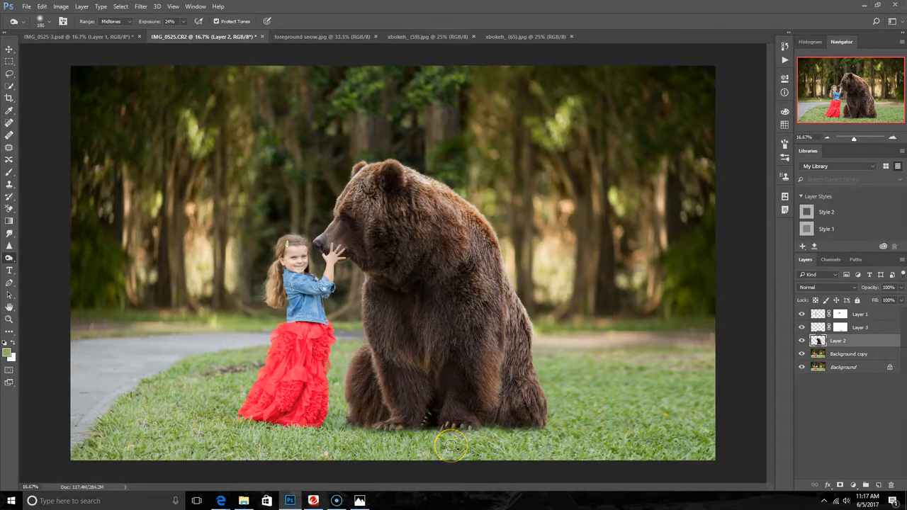
- Burn the edges of the girl's fingers on Layer 1 with a soft 10 px tip at 24% exposure
{"action": "left_click", "coordinate": [817, 316]}
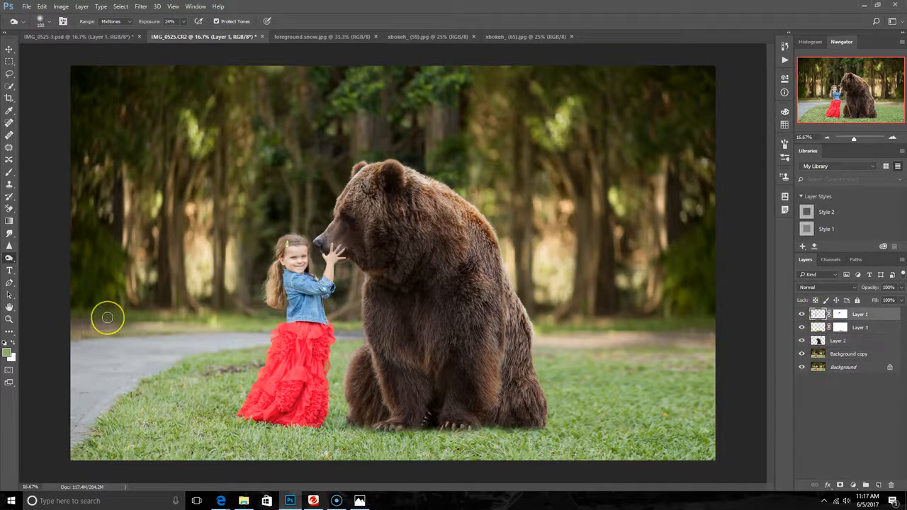
{"action": "key", "text": "ctrl+plus"}
{"action": "key", "text": "ctrl+plus"}
{"action": "key", "text": "ctrl+plus"}
{"action": "key", "text": "ctrl+plus"}
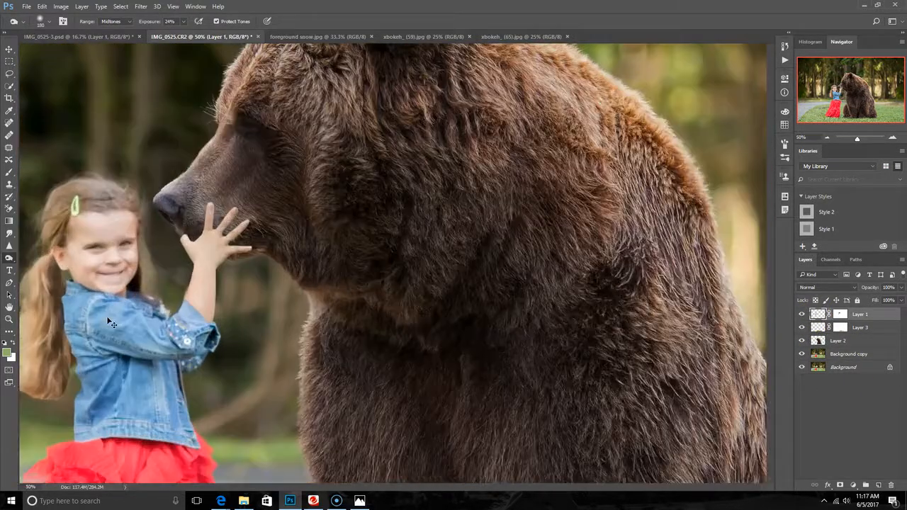
{"action": "key", "text": "ctrl+plus"}
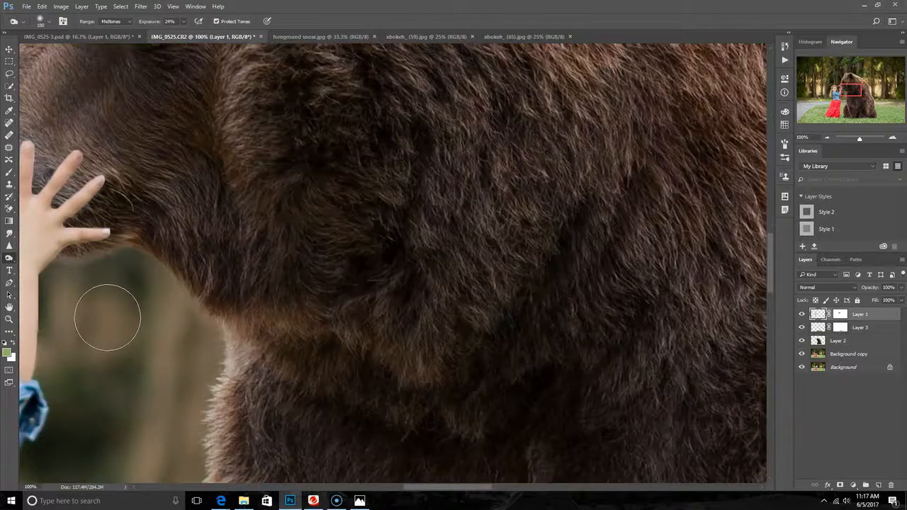
{"action": "left_click_drag", "start_coordinate": [453, 486], "coordinate": [421, 486]}
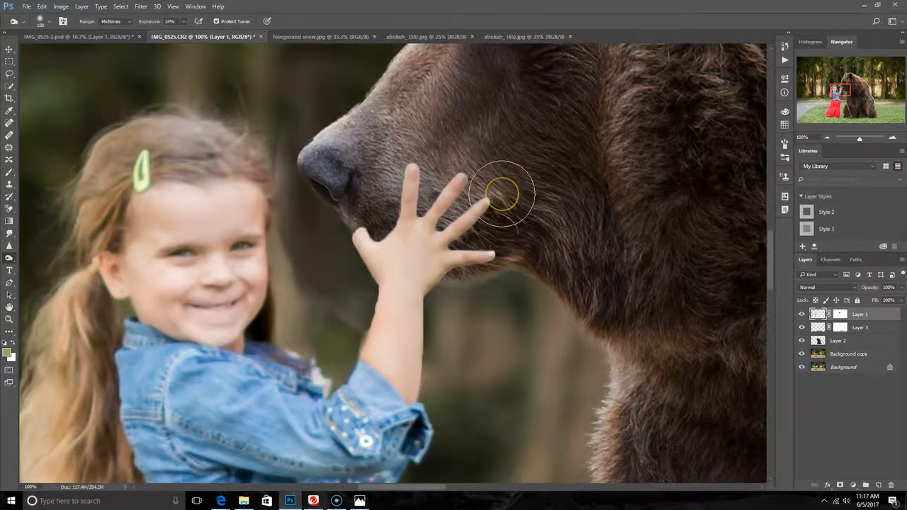
{"action": "scroll", "coordinate": [502, 193], "scroll_direction": "up", "scroll_amount": 2}
{"action": "left_click_drag", "start_coordinate": [666, 347], "coordinate": [632, 368]}
{"action": "scroll", "coordinate": [633, 368], "scroll_direction": "up", "scroll_amount": 1}
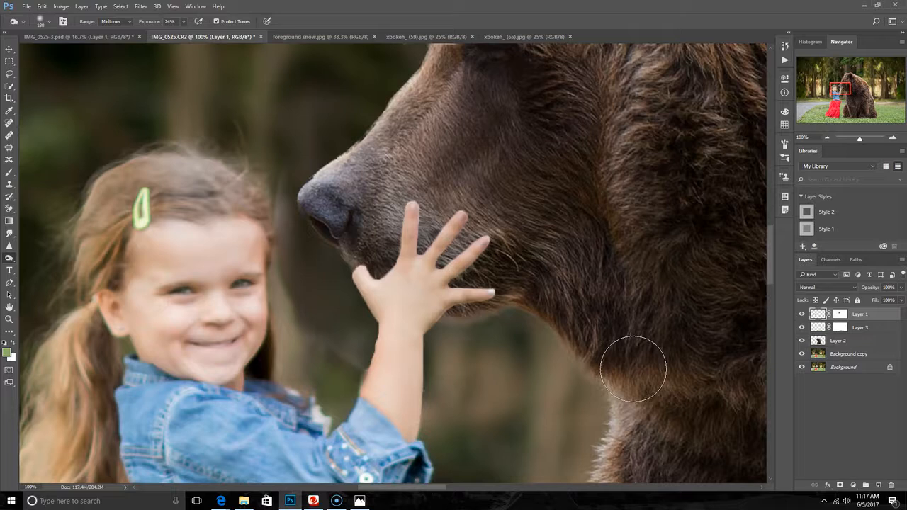
{"action": "left_click", "coordinate": [50, 18]}
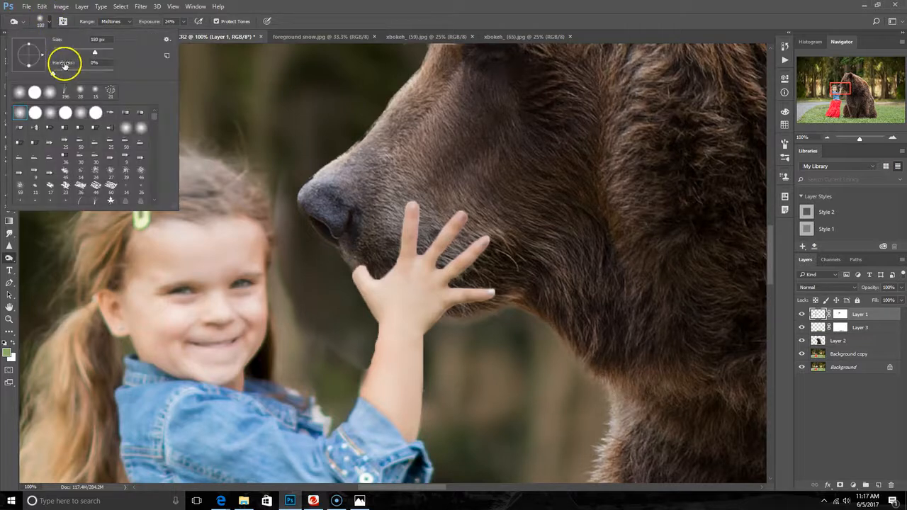
{"action": "left_click", "coordinate": [390, 232]}
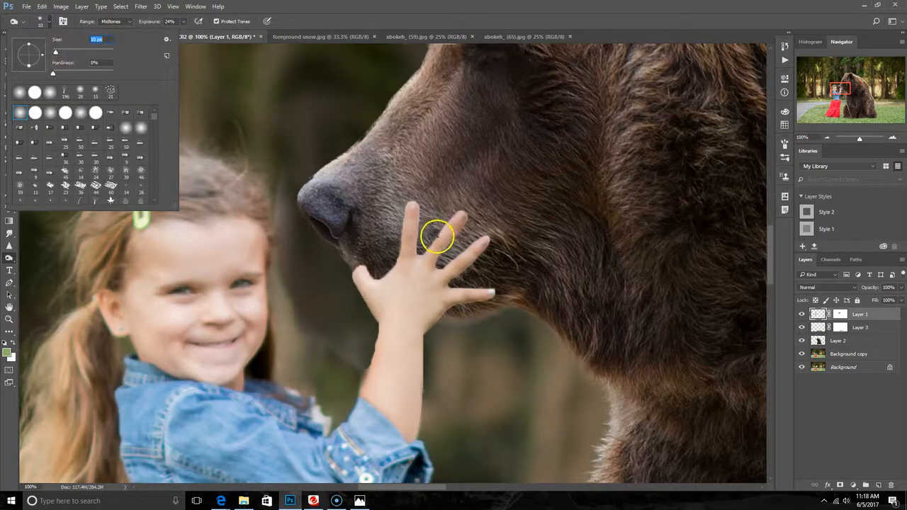
{"action": "key", "text": "Return"}
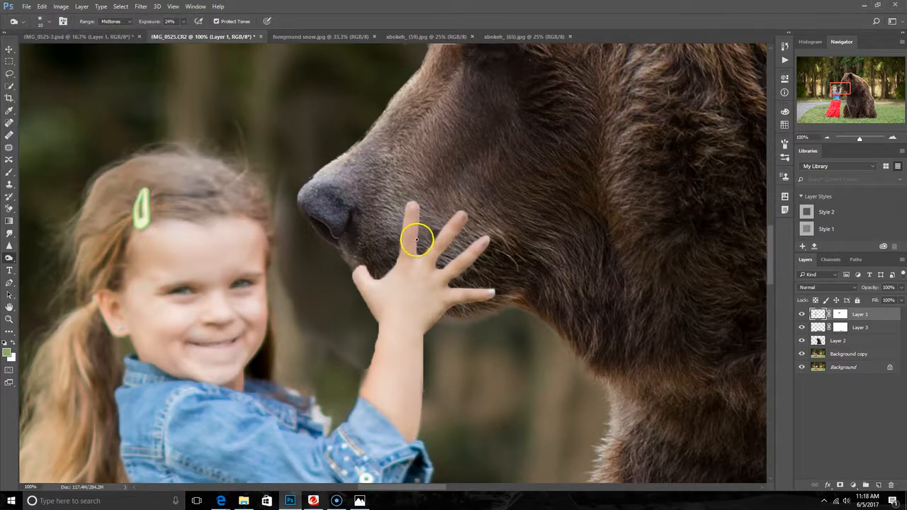
{"action": "left_click_drag", "start_coordinate": [418, 204], "coordinate": [416, 222]}
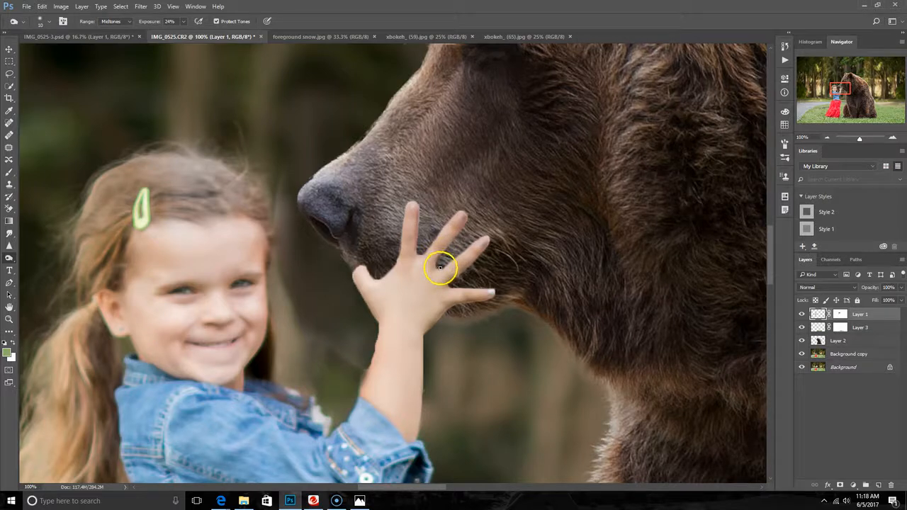
- Burn the bear's fur between and beside the girl's fingers on Layer 2 for contact shadows at 24% midtones exposure
{"action": "left_click", "coordinate": [819, 340]}
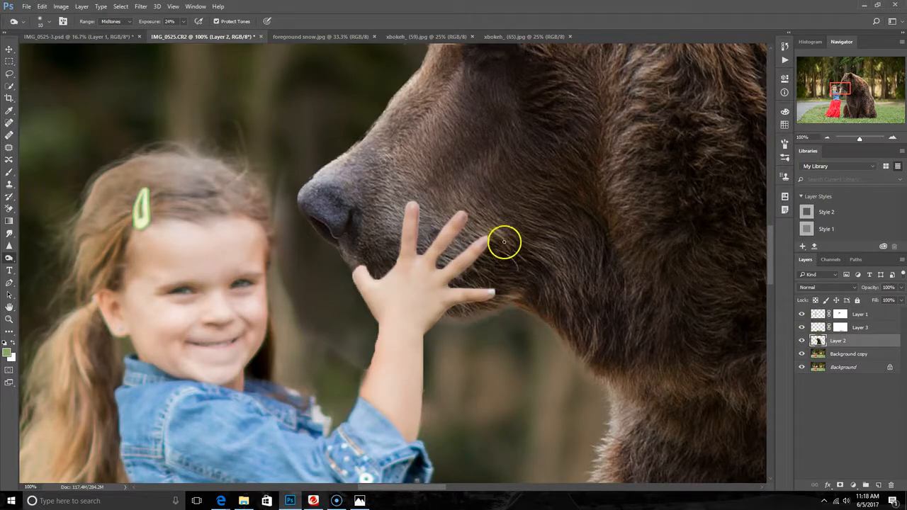
{"action": "scroll", "coordinate": [462, 241], "scroll_direction": "up", "scroll_amount": 1}
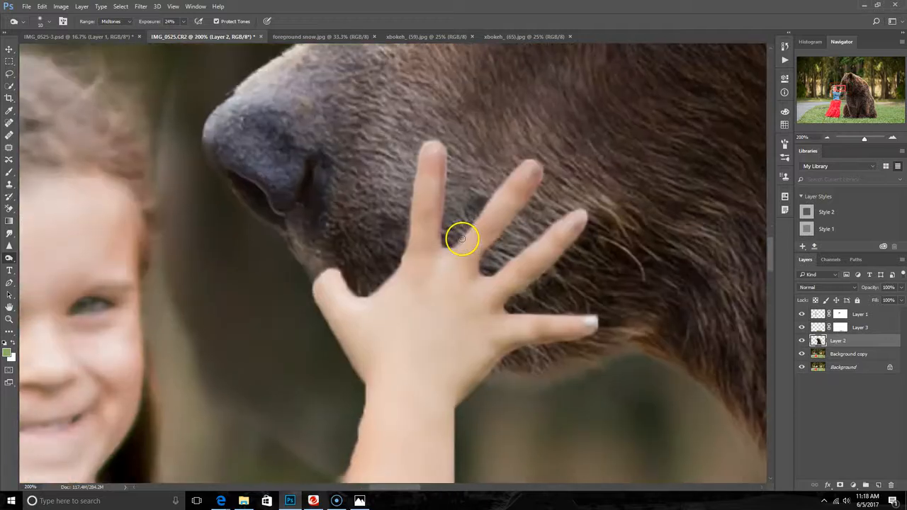
{"action": "mouse_move", "coordinate": [519, 210]}
{"action": "left_mouse_down"}
{"action": "mouse_move", "coordinate": [503, 231]}
{"action": "mouse_move", "coordinate": [524, 215]}
{"action": "mouse_move", "coordinate": [489, 238]}
{"action": "mouse_move", "coordinate": [512, 227]}
{"action": "mouse_move", "coordinate": [530, 198]}
{"action": "mouse_move", "coordinate": [485, 256]}
{"action": "mouse_move", "coordinate": [537, 191]}
{"action": "mouse_move", "coordinate": [491, 239]}
{"action": "mouse_move", "coordinate": [481, 271]}
{"action": "mouse_move", "coordinate": [522, 257]}
{"action": "mouse_move", "coordinate": [538, 236]}
{"action": "mouse_move", "coordinate": [510, 259]}
{"action": "mouse_move", "coordinate": [554, 224]}
{"action": "mouse_move", "coordinate": [540, 241]}
{"action": "left_mouse_up"}
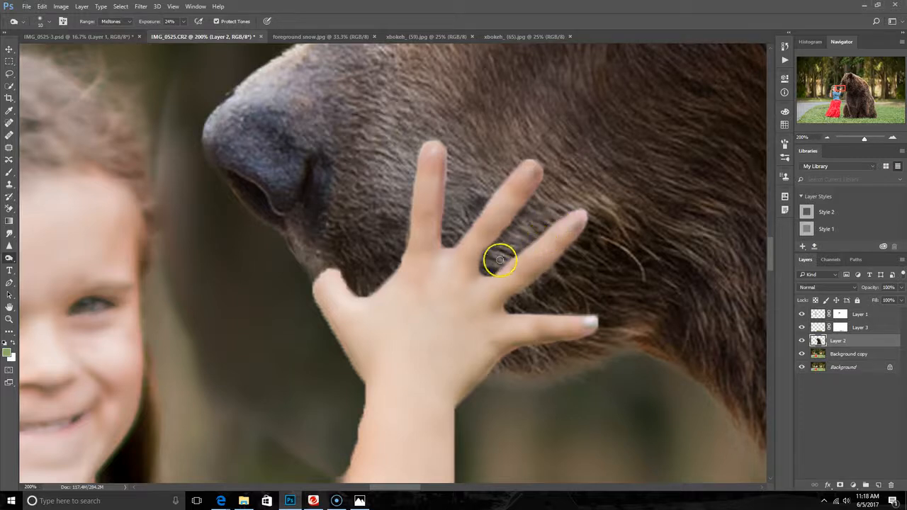
{"action": "mouse_move", "coordinate": [506, 292]}
{"action": "left_mouse_down"}
{"action": "mouse_move", "coordinate": [517, 296]}
{"action": "mouse_move", "coordinate": [575, 247]}
{"action": "mouse_move", "coordinate": [503, 298]}
{"action": "mouse_move", "coordinate": [531, 314]}
{"action": "mouse_move", "coordinate": [581, 314]}
{"action": "mouse_move", "coordinate": [518, 310]}
{"action": "left_mouse_up"}
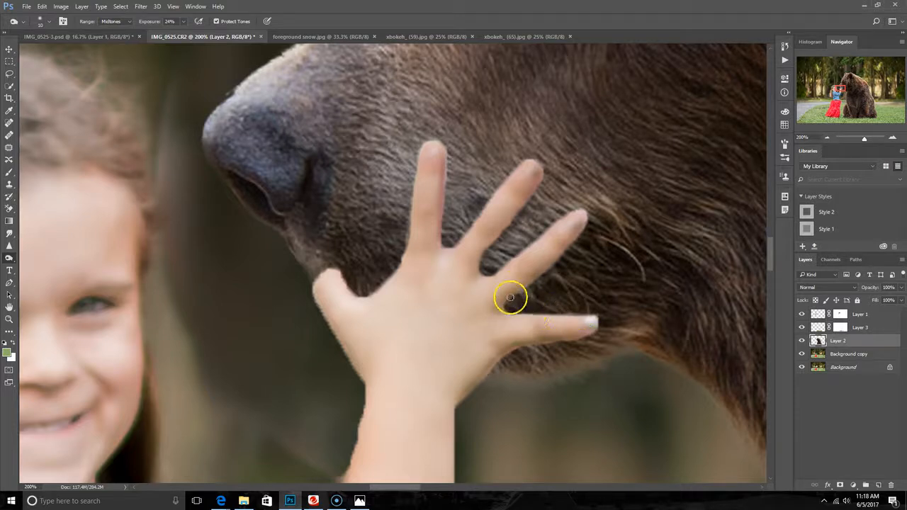
{"action": "left_click_drag", "start_coordinate": [397, 227], "coordinate": [411, 183]}
{"action": "mouse_move", "coordinate": [404, 245]}
{"action": "left_mouse_down"}
{"action": "mouse_move", "coordinate": [419, 150]}
{"action": "mouse_move", "coordinate": [401, 263]}
{"action": "left_mouse_up"}
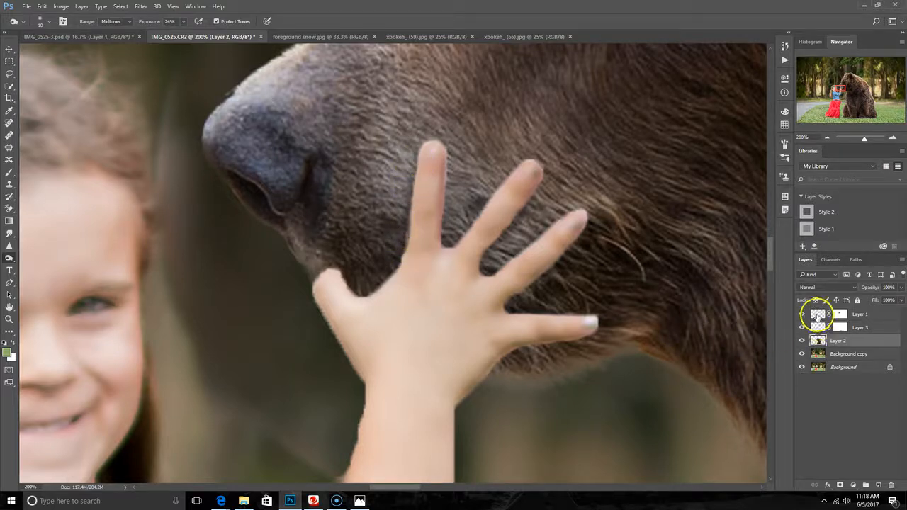
- Burn the edges of the girl's fingers, little finger and thumb on Layer 1 at 24% midtones exposure
{"action": "left_click", "coordinate": [817, 315]}
{"action": "mouse_move", "coordinate": [469, 169]}
{"action": "left_mouse_down"}
{"action": "mouse_move", "coordinate": [487, 231]}
{"action": "mouse_move", "coordinate": [527, 226]}
{"action": "mouse_move", "coordinate": [536, 192]}
{"action": "mouse_move", "coordinate": [491, 240]}
{"action": "mouse_move", "coordinate": [483, 272]}
{"action": "mouse_move", "coordinate": [516, 261]}
{"action": "mouse_move", "coordinate": [541, 234]}
{"action": "mouse_move", "coordinate": [500, 263]}
{"action": "mouse_move", "coordinate": [546, 263]}
{"action": "mouse_move", "coordinate": [568, 252]}
{"action": "mouse_move", "coordinate": [511, 298]}
{"action": "mouse_move", "coordinate": [559, 262]}
{"action": "mouse_move", "coordinate": [519, 291]}
{"action": "mouse_move", "coordinate": [487, 339]}
{"action": "mouse_move", "coordinate": [496, 348]}
{"action": "mouse_move", "coordinate": [578, 343]}
{"action": "mouse_move", "coordinate": [528, 341]}
{"action": "left_mouse_up"}
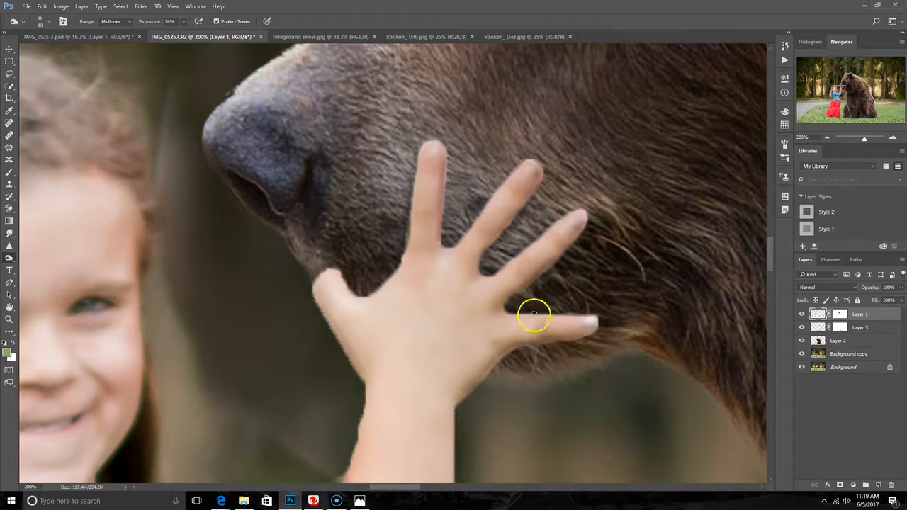
{"action": "left_click_drag", "start_coordinate": [506, 354], "coordinate": [540, 340]}
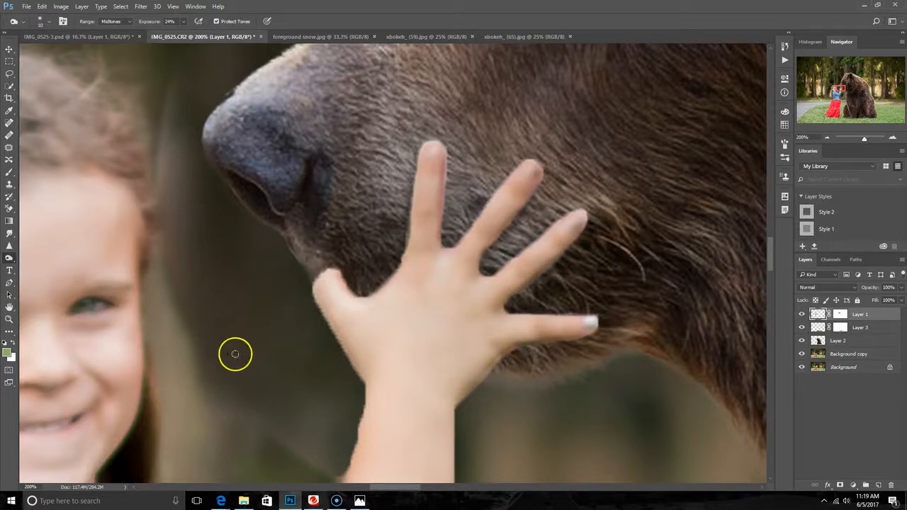
{"action": "mouse_move", "coordinate": [349, 284]}
{"action": "left_mouse_down"}
{"action": "mouse_move", "coordinate": [336, 263]}
{"action": "mouse_move", "coordinate": [310, 282]}
{"action": "left_mouse_up"}
{"action": "key", "text": "ctrl+minus"}
{"action": "key", "text": "ctrl+minus"}
{"action": "key", "text": "ctrl+minus"}
{"action": "key", "text": "ctrl+minus"}
{"action": "key", "text": "ctrl+minus"}
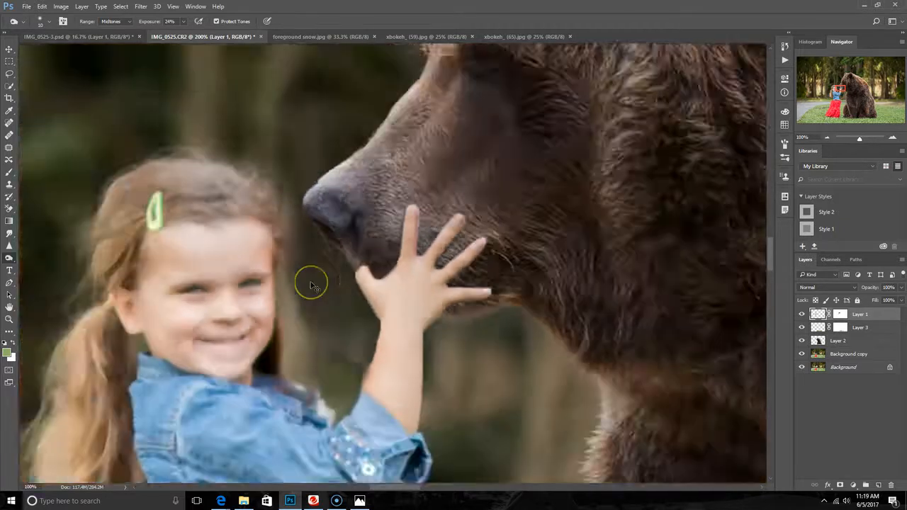
{"action": "key", "text": "ctrl+minus"}
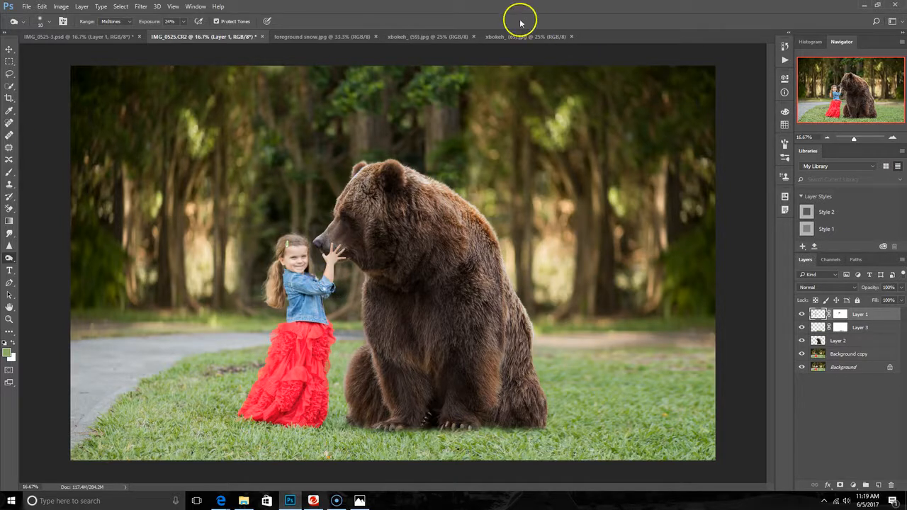
- Open light overlay 7 from the Lights_Package_ folder under Photography2;2 > K1 Productions
{"action": "left_click", "coordinate": [26, 9]}
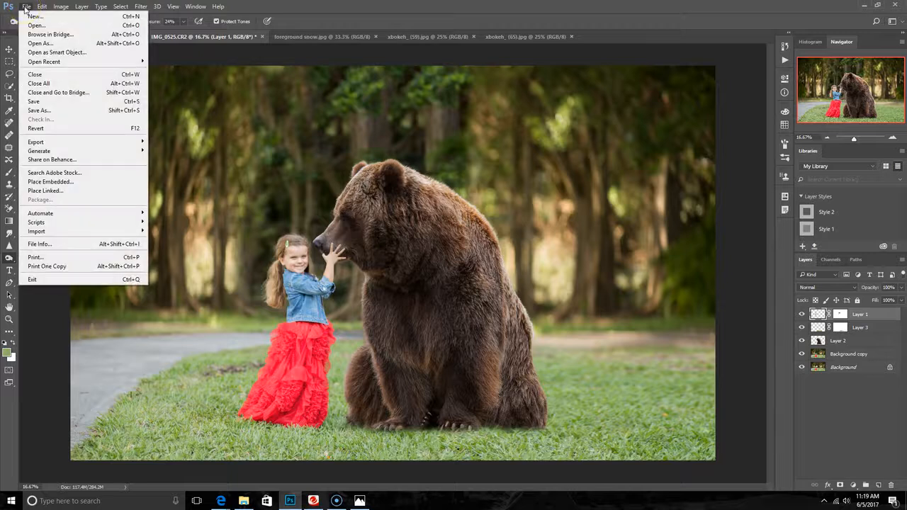
{"action": "left_click", "coordinate": [32, 24]}
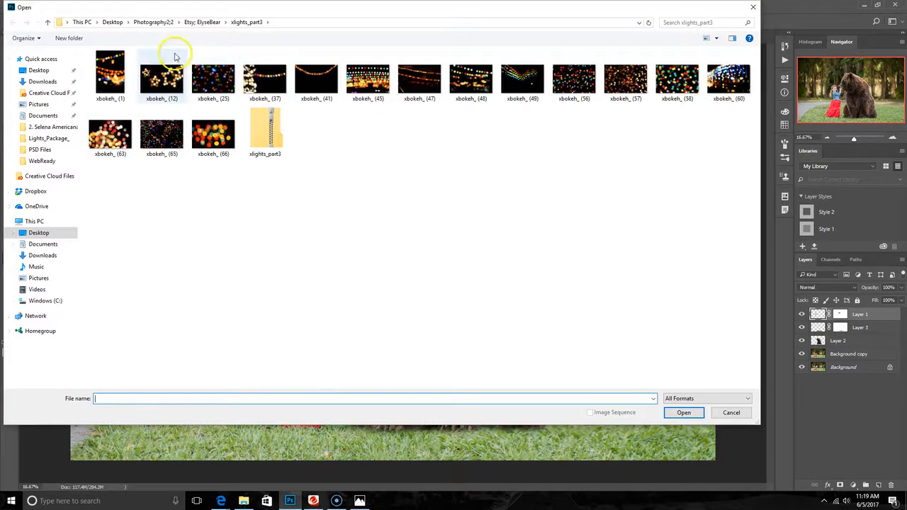
{"action": "left_click", "coordinate": [157, 24]}
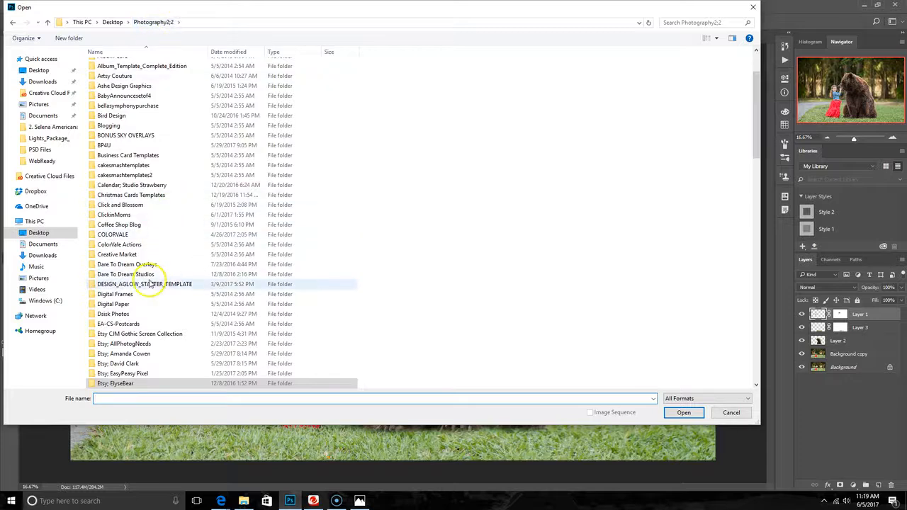
{"action": "scroll", "coordinate": [153, 284], "scroll_direction": "down", "scroll_amount": 4}
{"action": "scroll", "coordinate": [150, 284], "scroll_direction": "down", "scroll_amount": 8}
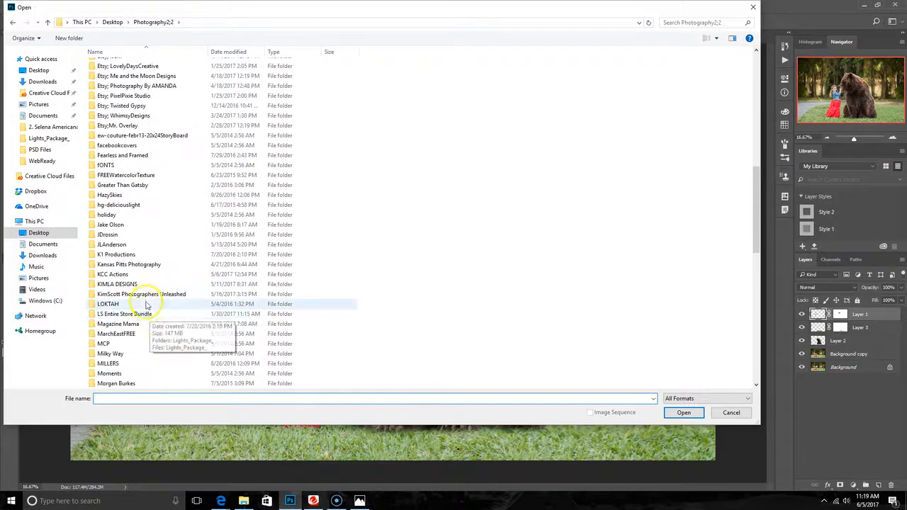
{"action": "double_click", "coordinate": [114, 254]}
{"action": "left_click", "coordinate": [112, 69]}
{"action": "double_click", "coordinate": [112, 69]}
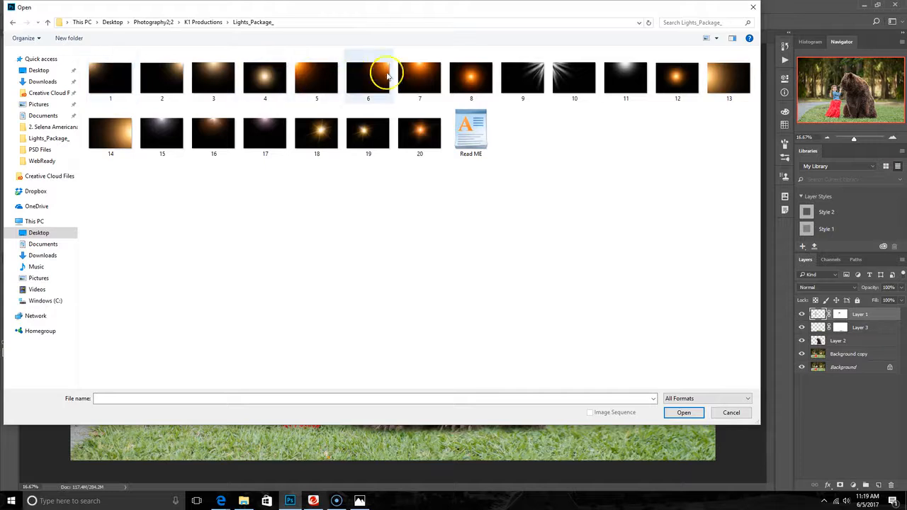
{"action": "left_click", "coordinate": [421, 79]}
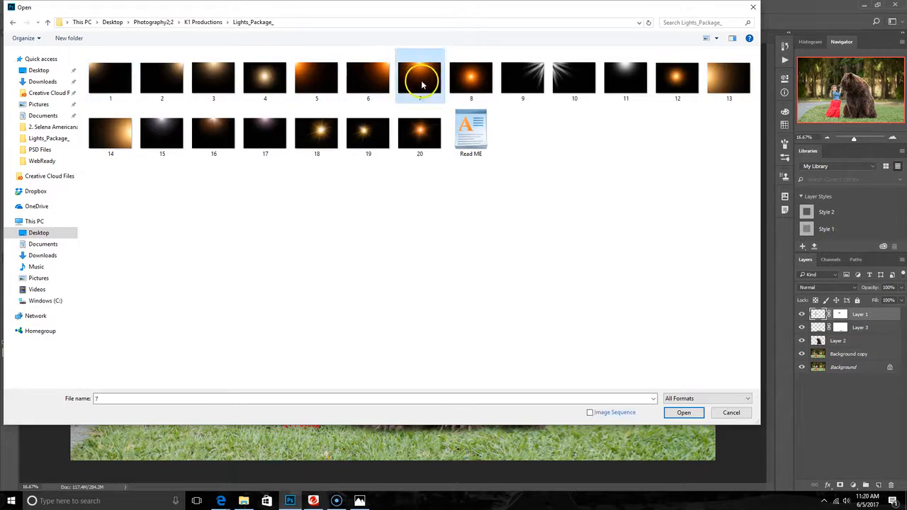
{"action": "left_click", "coordinate": [684, 413]}
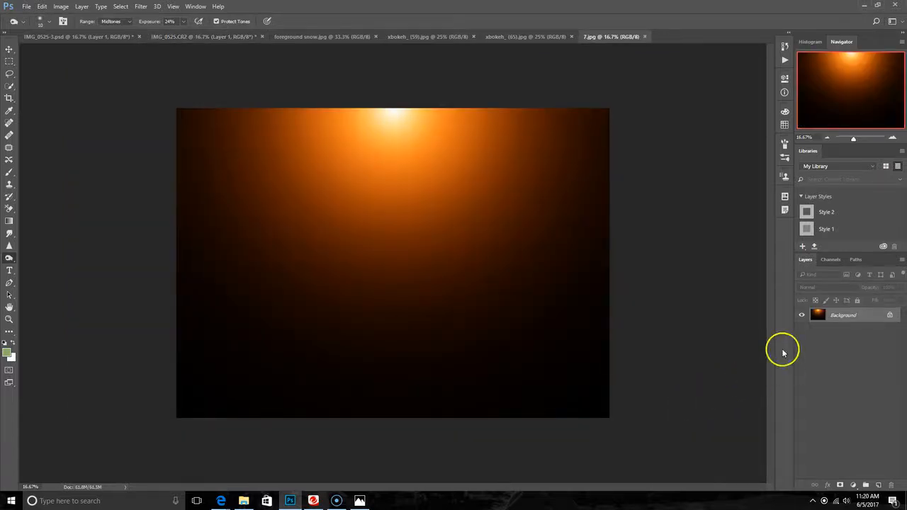
- Copy the 7.jpg light overlay onto the IMG_0525.CR2 composite, accept the color profile conversion and close the overlay file
{"action": "left_click_drag", "start_coordinate": [599, 36], "coordinate": [581, 108]}
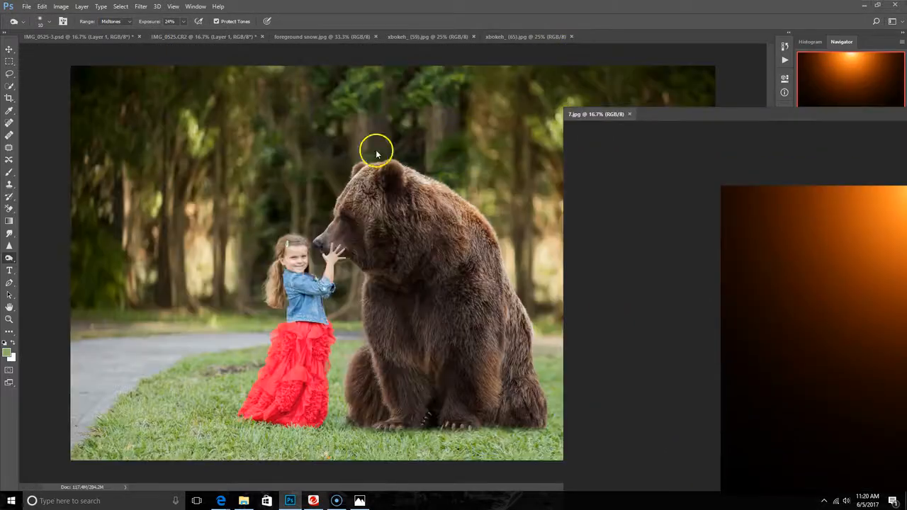
{"action": "left_click", "coordinate": [9, 49]}
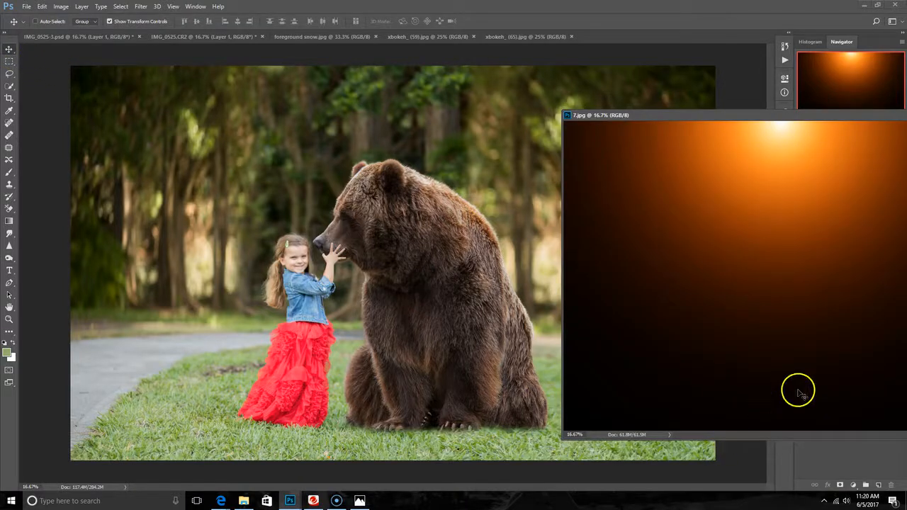
{"action": "left_click_drag", "start_coordinate": [815, 288], "coordinate": [366, 187]}
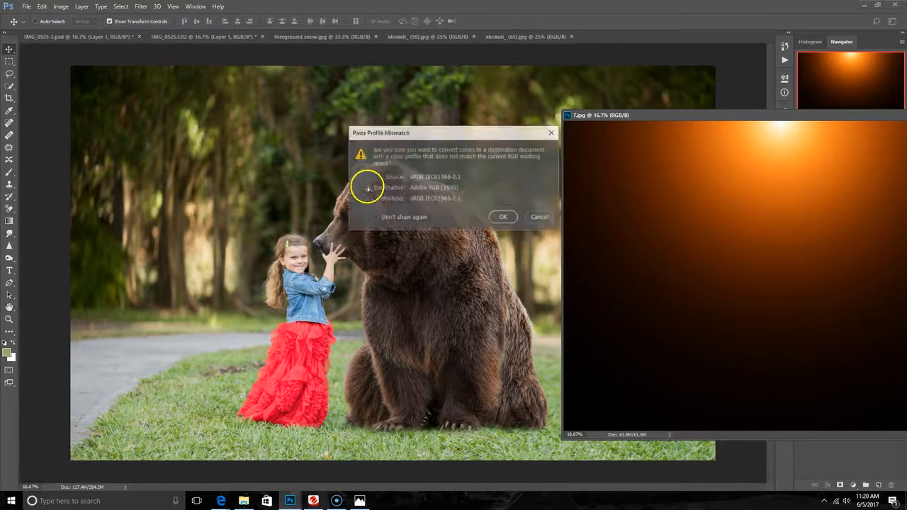
{"action": "left_click", "coordinate": [503, 217]}
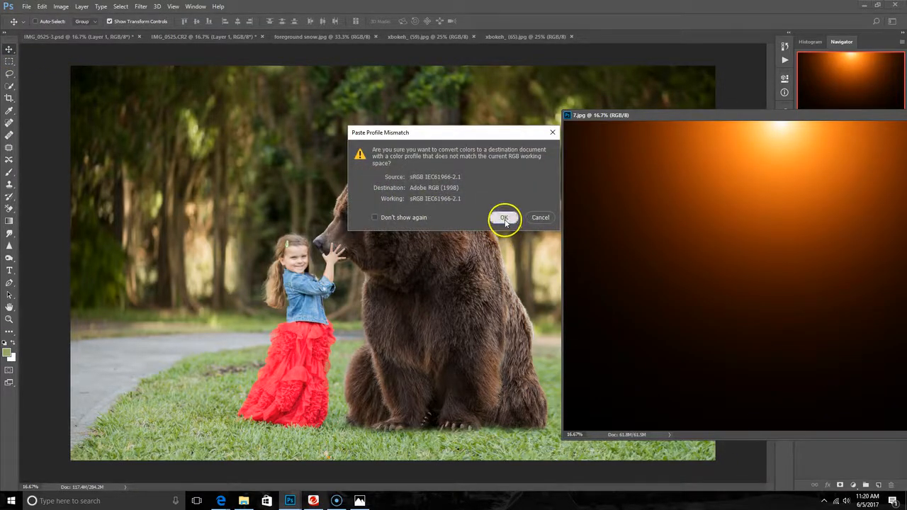
{"action": "left_click", "coordinate": [906, 114]}
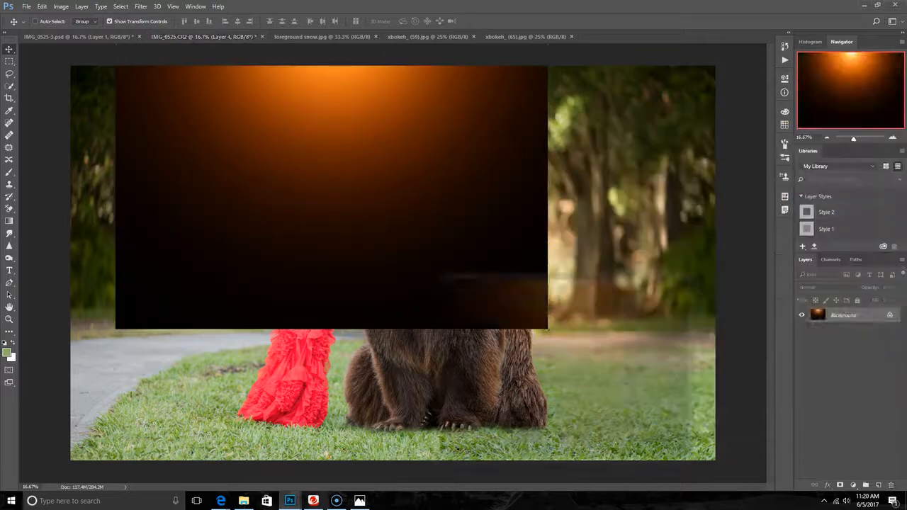
- Align the light overlay with the canvas's upper edge and stretch it to about 149% width and 127% height to cover the image
{"action": "left_click_drag", "start_coordinate": [348, 170], "coordinate": [396, 213]}
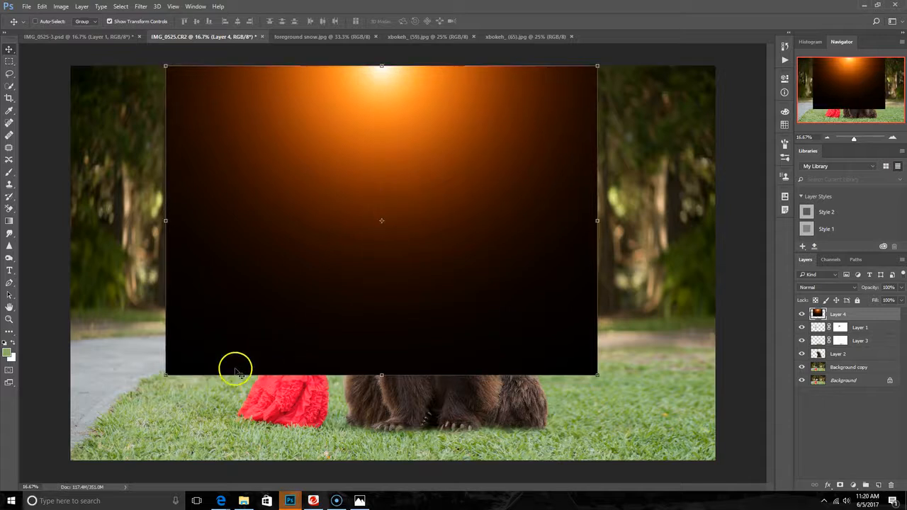
{"action": "key", "text": "ctrl+t"}
{"action": "left_click_drag", "start_coordinate": [165, 375], "coordinate": [71, 462]}
{"action": "left_click_drag", "start_coordinate": [594, 262], "coordinate": [715, 263]}
{"action": "left_click", "coordinate": [418, 22]}
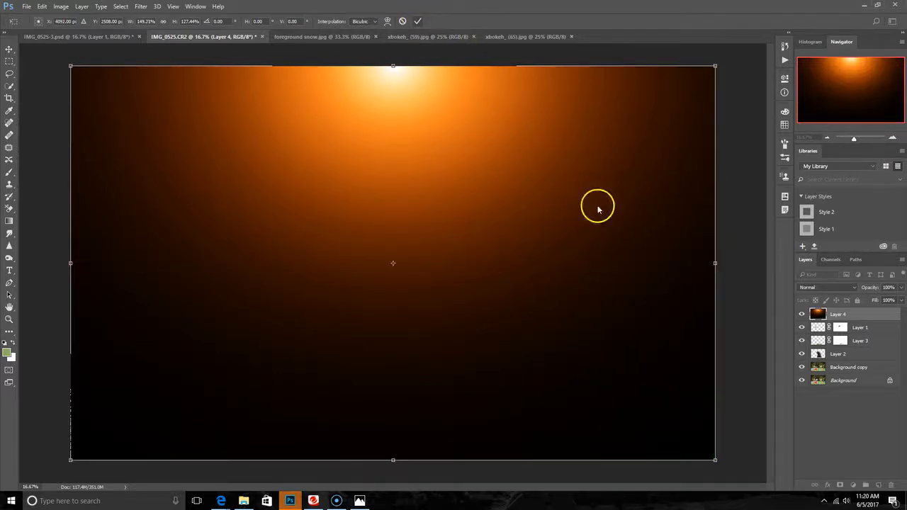
- Set Layer 4's blend mode to Screen and add a layer mask to it
{"action": "left_click", "coordinate": [822, 289]}
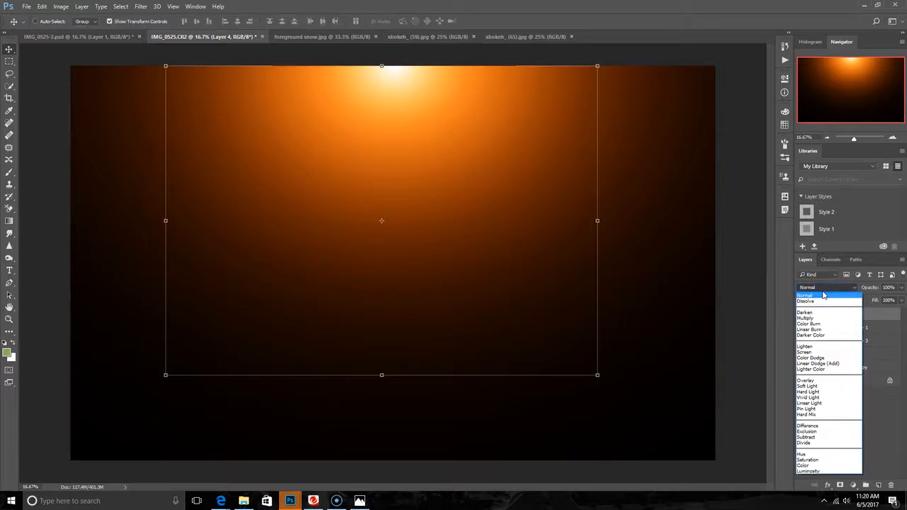
{"action": "left_click", "coordinate": [828, 352]}
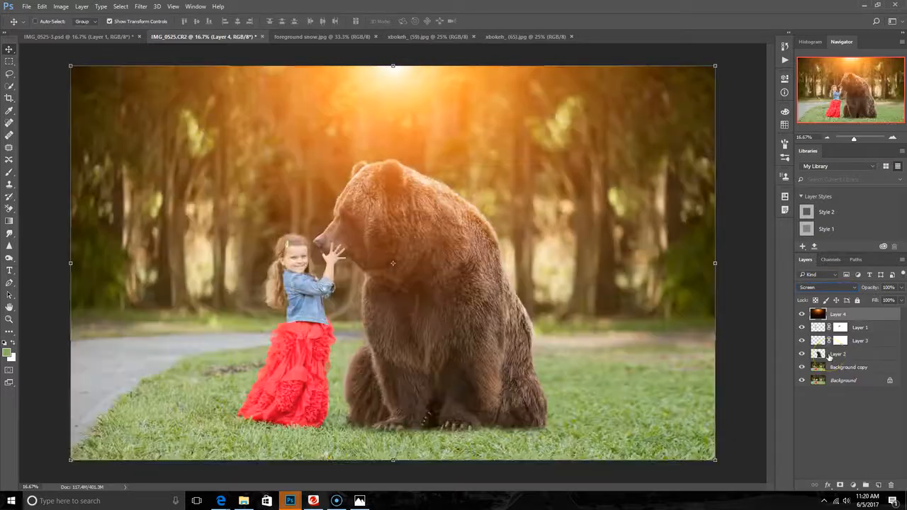
{"action": "left_click", "coordinate": [841, 485]}
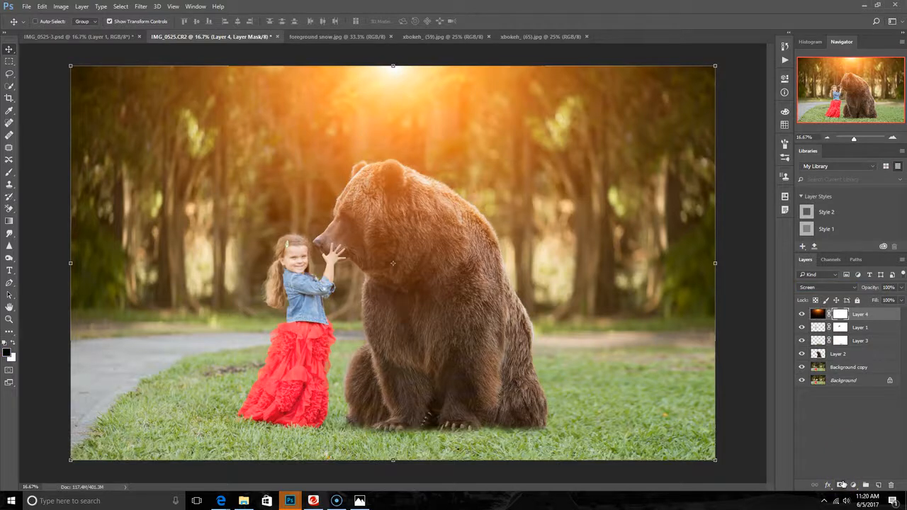
- Lower the opacity of the light overlay on Layer 4 to 33%
{"action": "left_click", "coordinate": [901, 287]}
{"action": "left_click_drag", "start_coordinate": [897, 298], "coordinate": [883, 302]}
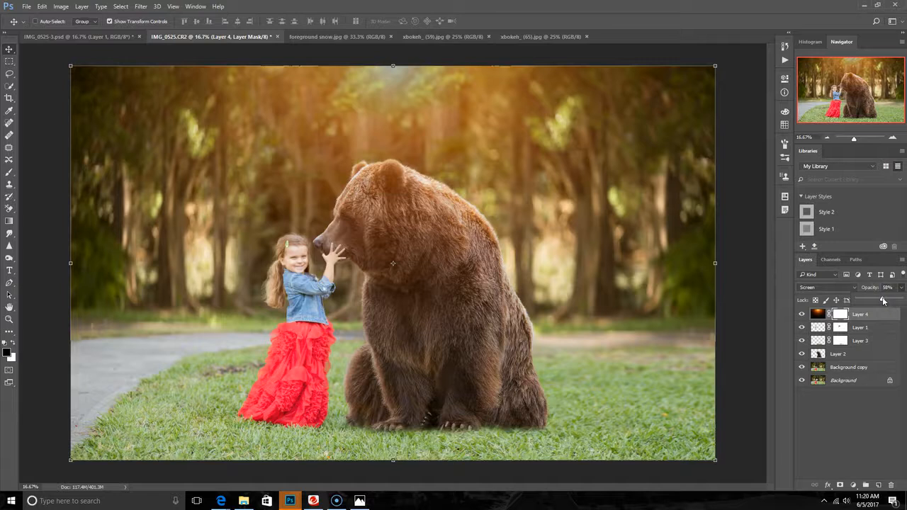
{"action": "left_click_drag", "start_coordinate": [883, 301], "coordinate": [873, 303]}
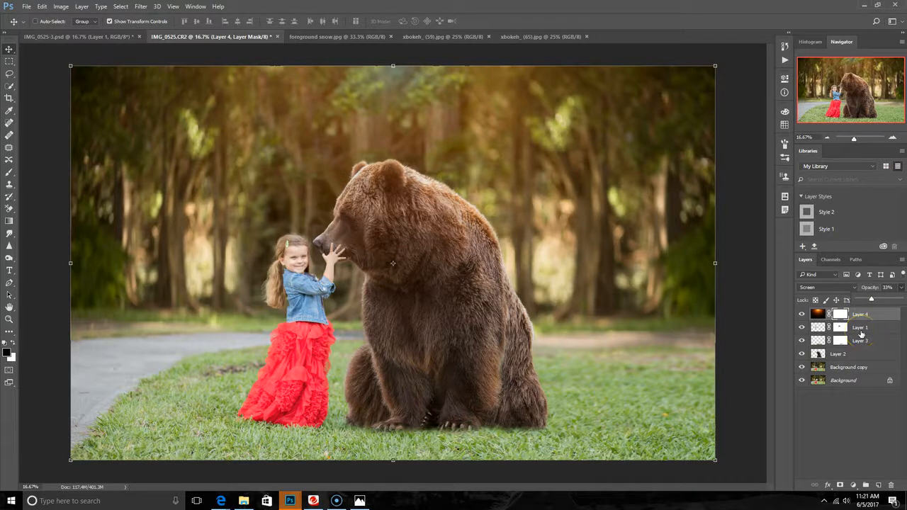
- Select Layer 1, Layer 3, Layer 2, Background copy and Background together, leaving out the light overlay
{"action": "left_click", "coordinate": [861, 333]}
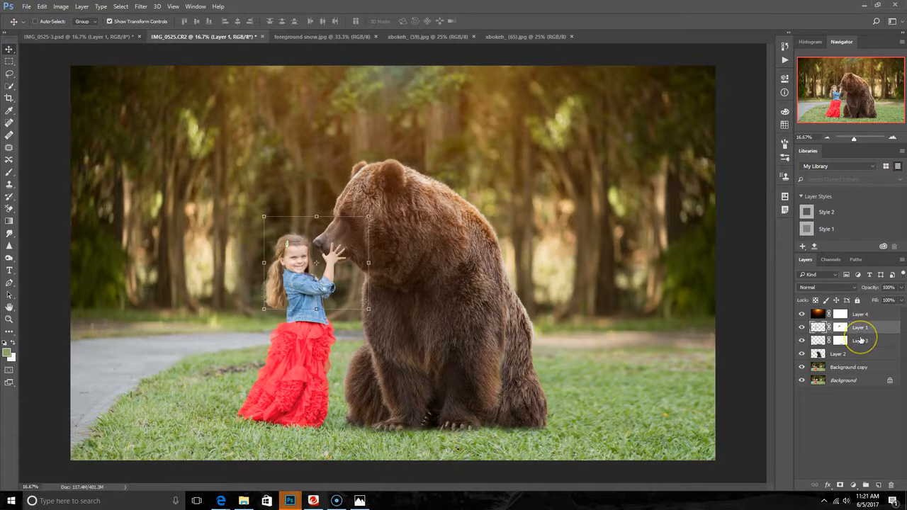
{"action": "left_click", "coordinate": [861, 343]}
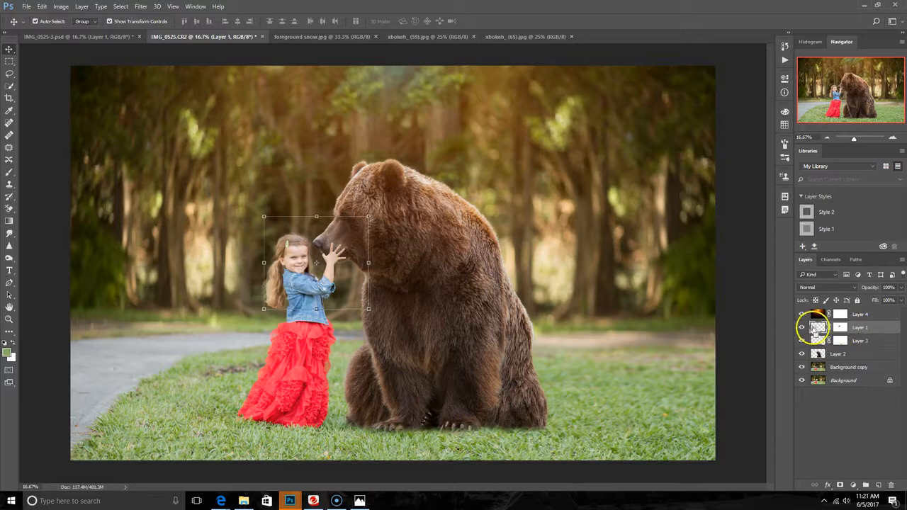
{"action": "left_click", "coordinate": [863, 341], "text": "ctrl"}
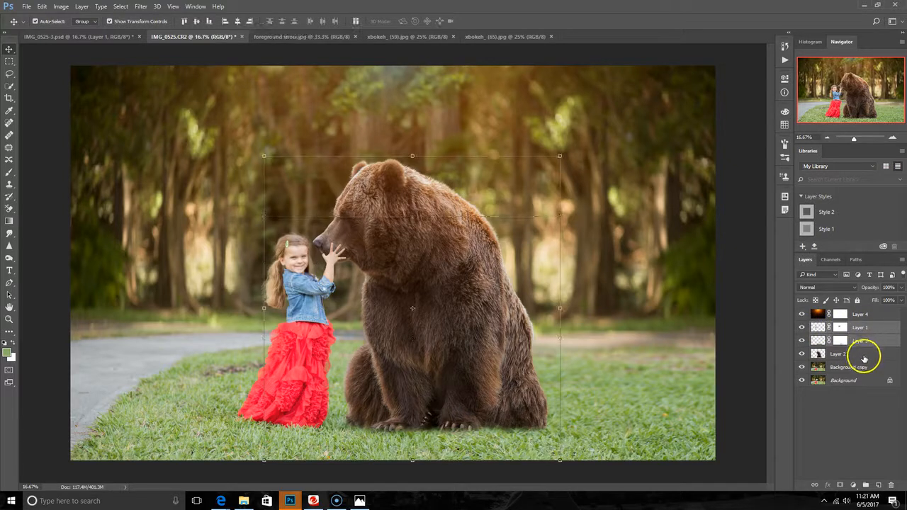
{"action": "left_click", "coordinate": [864, 358], "text": "ctrl"}
{"action": "left_click", "coordinate": [862, 366], "text": "ctrl"}
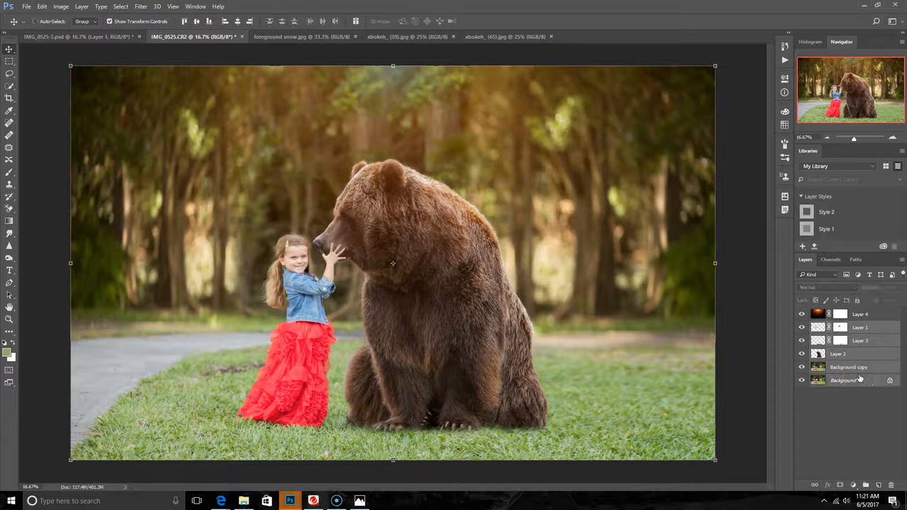
- Try merging all visible layers with Merge Visible, and undo the merge
{"action": "right_click", "coordinate": [860, 378]}
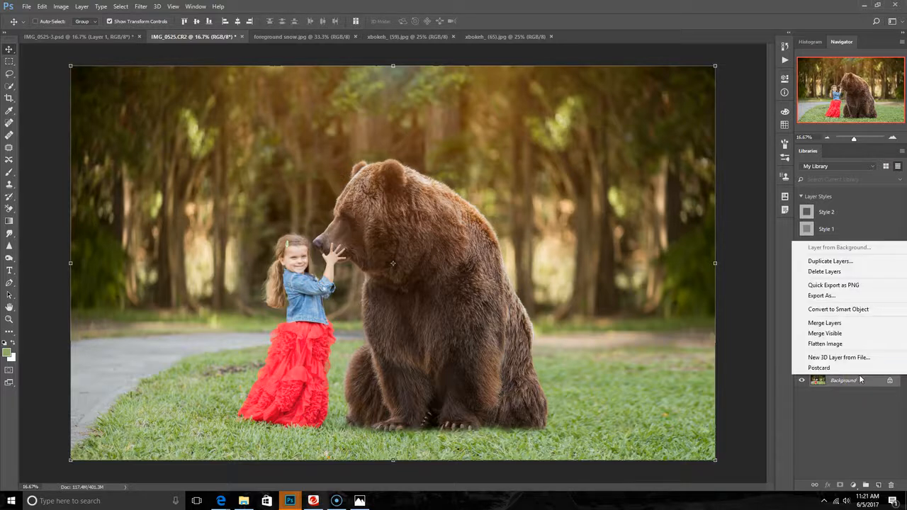
{"action": "left_click", "coordinate": [833, 335]}
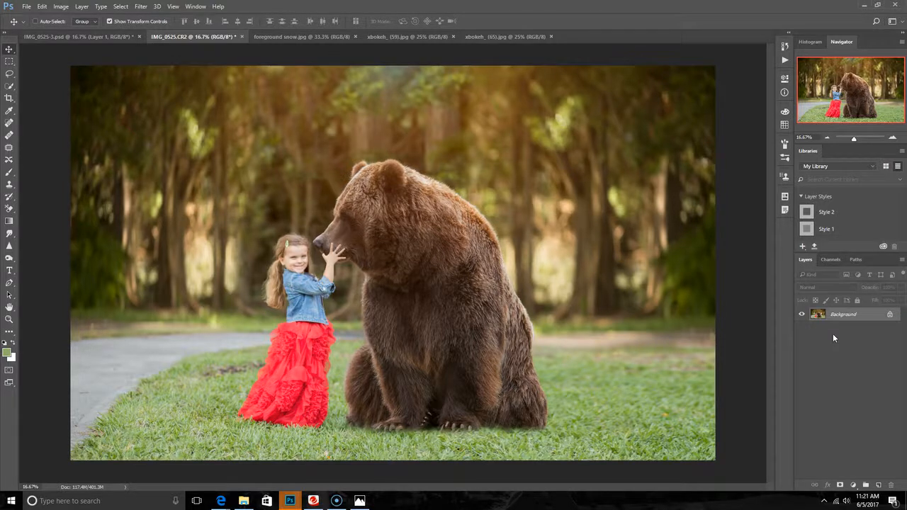
{"action": "key", "text": "ctrl+z"}
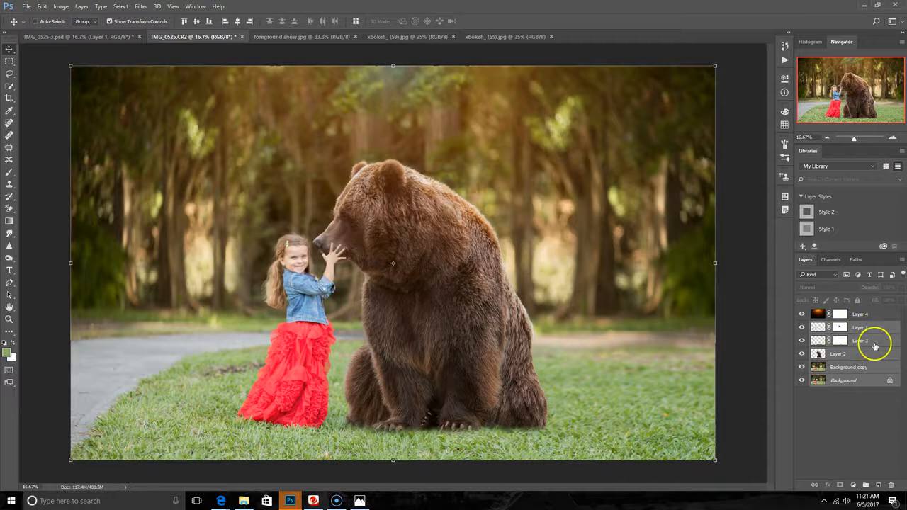
{"action": "right_click", "coordinate": [876, 347]}
{"action": "left_click", "coordinate": [883, 345]}
{"action": "right_click", "coordinate": [884, 345]}
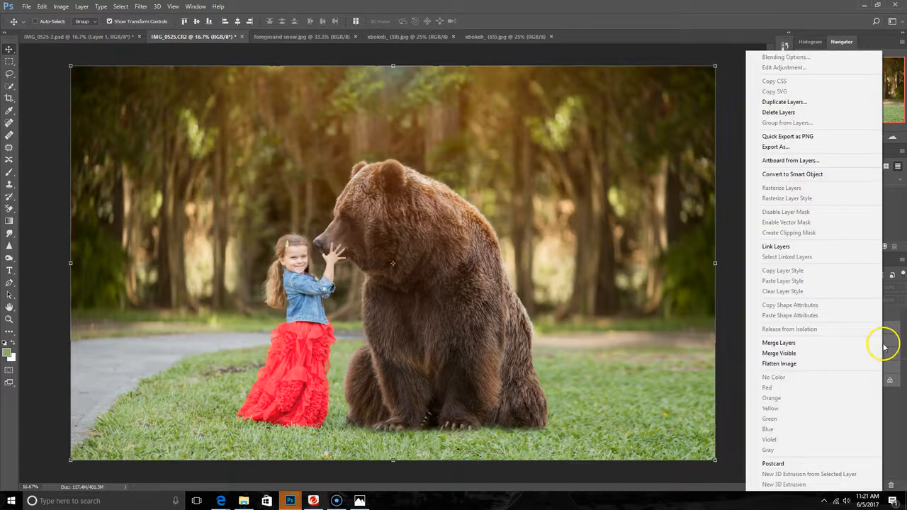
{"action": "left_click", "coordinate": [891, 376]}
{"action": "right_click", "coordinate": [891, 376]}
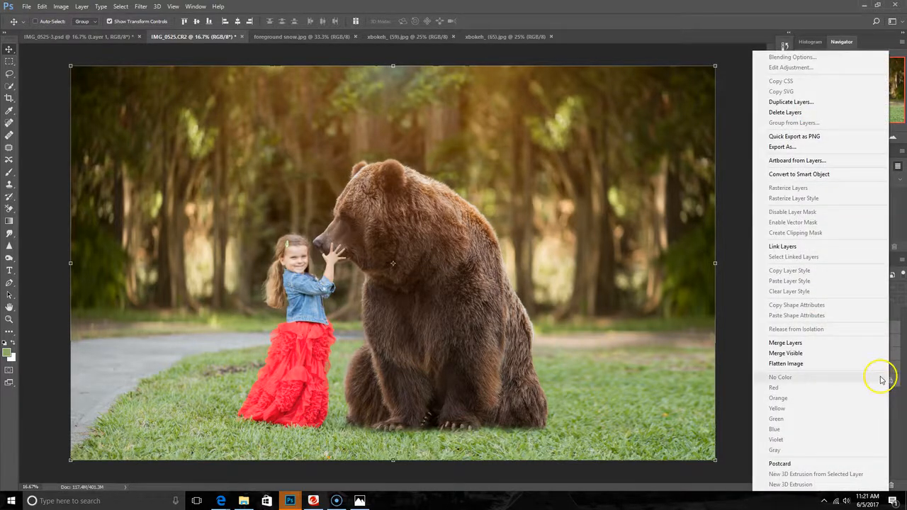
{"action": "left_click", "coordinate": [898, 401]}
{"action": "right_click", "coordinate": [853, 367]}
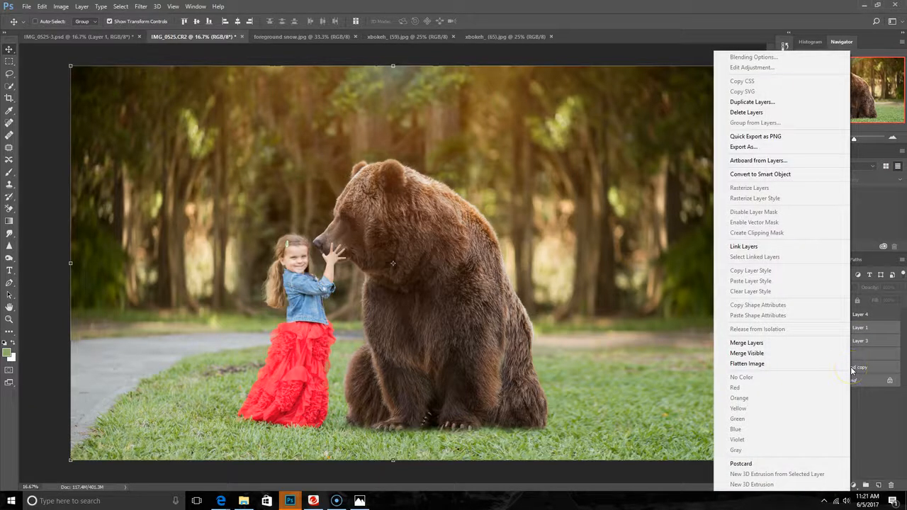
{"action": "left_click", "coordinate": [885, 386]}
- Select Layer 1, Layer 3, Layer 2, Background copy and Background, and merge them into a single layer beneath Layer 4
{"action": "left_click", "coordinate": [865, 328]}
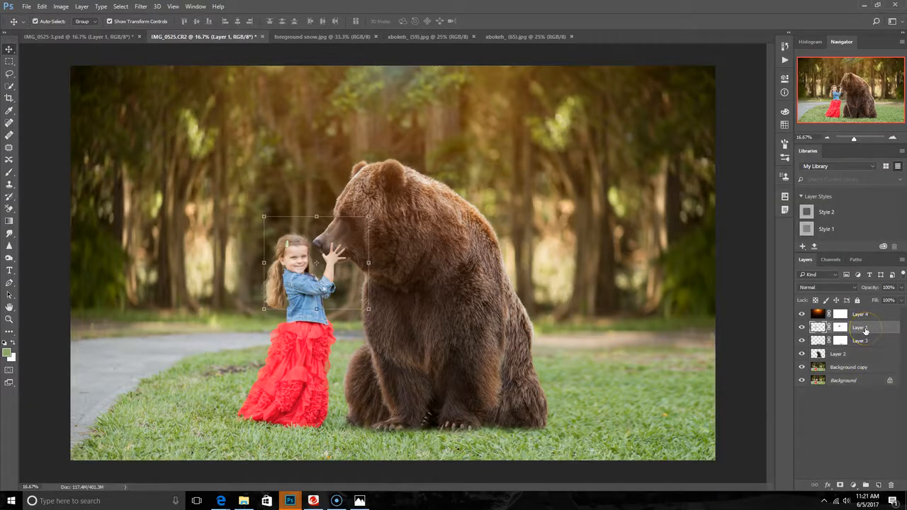
{"action": "left_click", "coordinate": [864, 341], "text": "shift"}
{"action": "left_click", "coordinate": [864, 354], "text": "shift"}
{"action": "left_click", "coordinate": [861, 368], "text": "shift"}
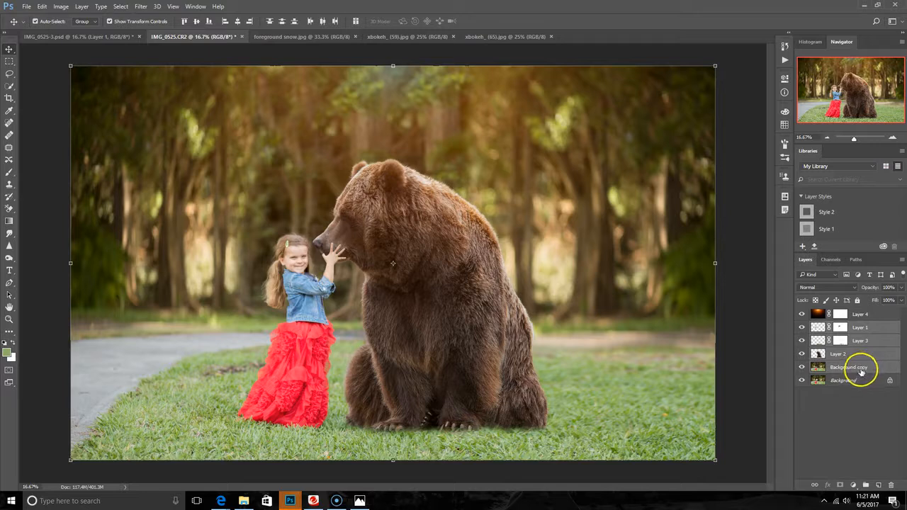
{"action": "left_click", "coordinate": [857, 380], "text": "shift"}
{"action": "right_click", "coordinate": [855, 381]}
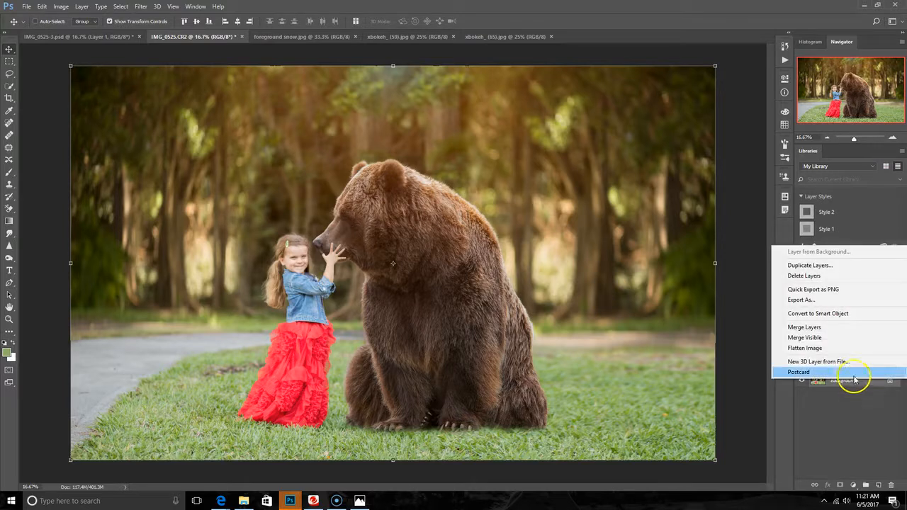
{"action": "left_click", "coordinate": [819, 329]}
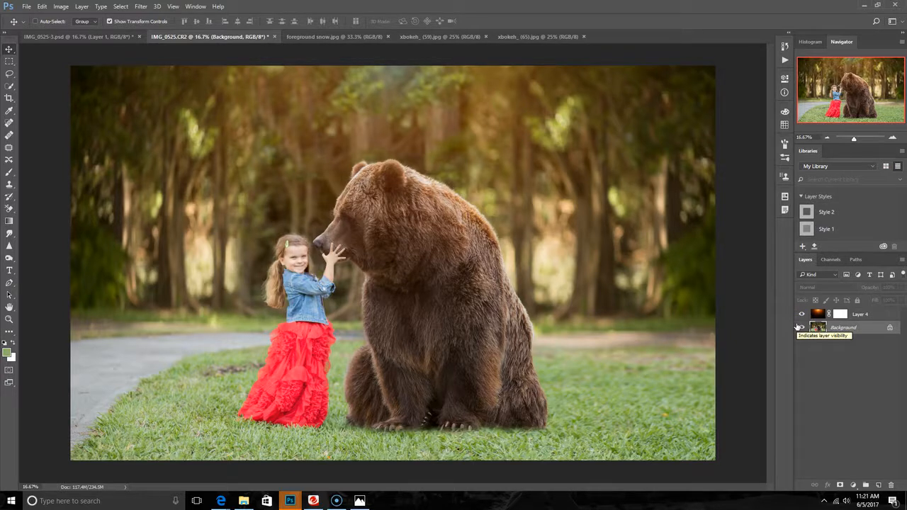
- Add a Gradient fill layer above Layer 4
{"action": "left_click", "coordinate": [870, 321]}
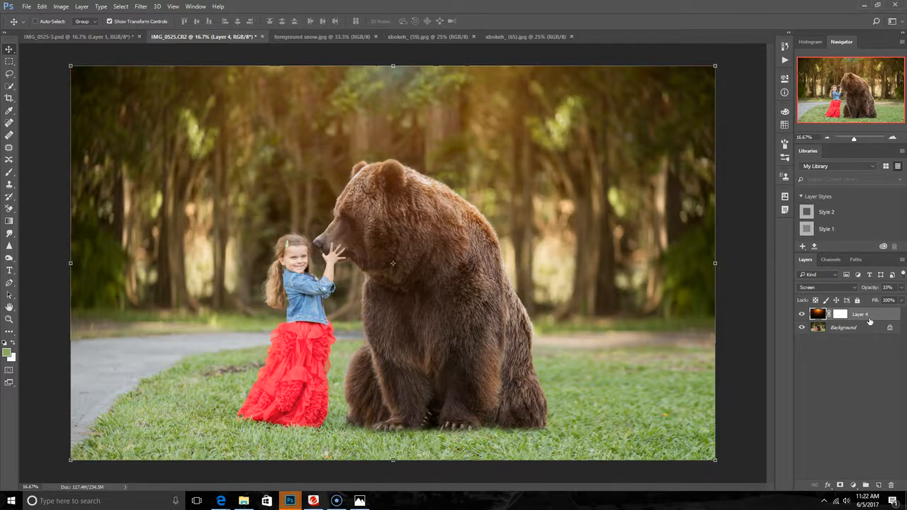
{"action": "left_click", "coordinate": [854, 486]}
{"action": "left_click", "coordinate": [842, 294]}
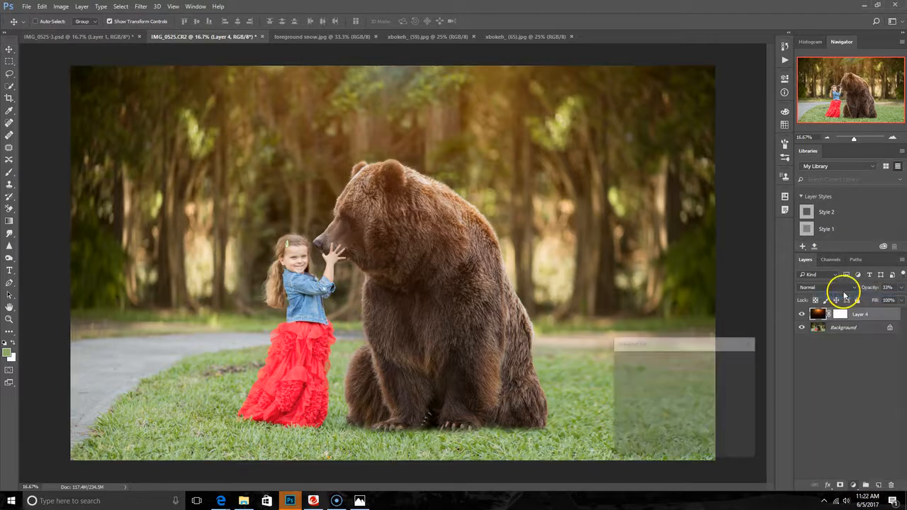
- Change the gradient's opening colour stop to black (000000) and set its location to 95%
{"action": "left_click", "coordinate": [673, 363]}
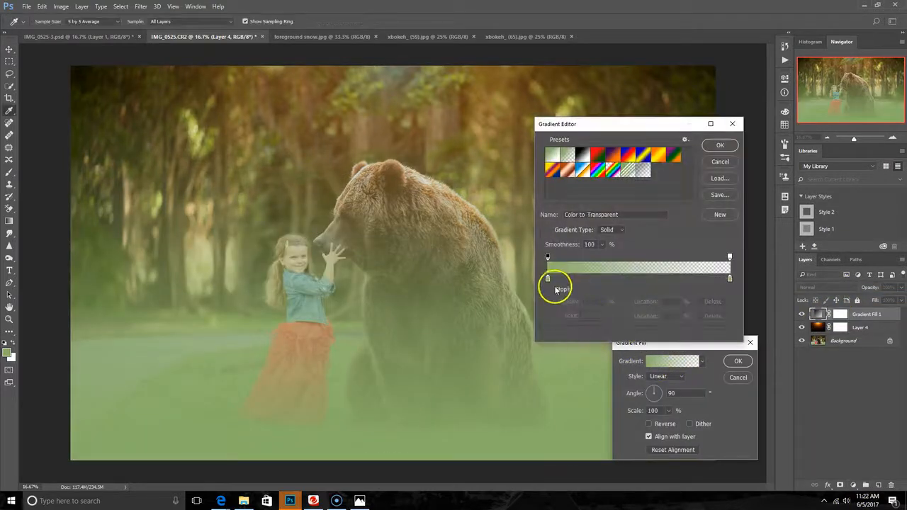
{"action": "left_click", "coordinate": [583, 315]}
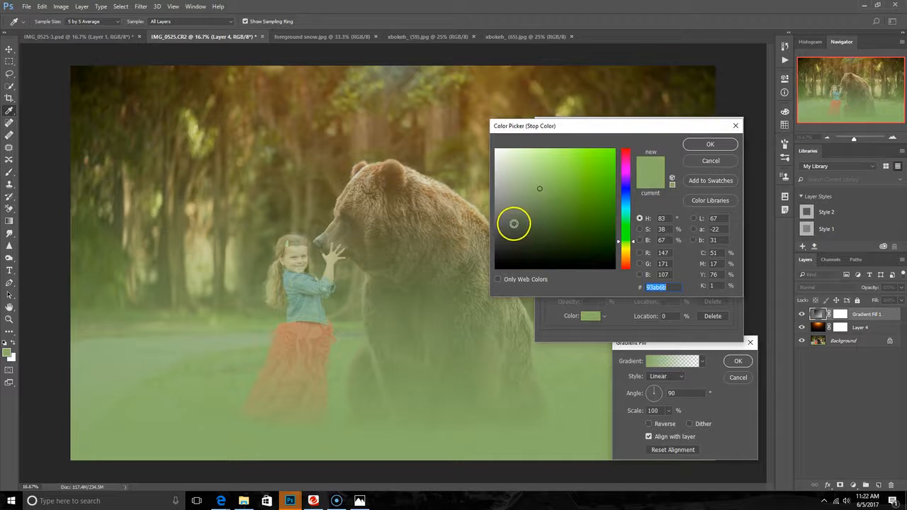
{"action": "left_click_drag", "start_coordinate": [515, 223], "coordinate": [503, 274]}
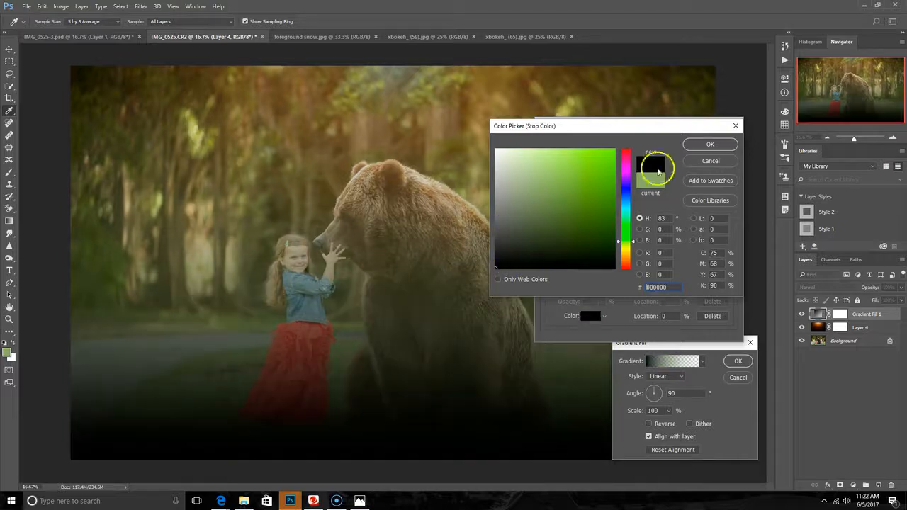
{"action": "left_click", "coordinate": [709, 143]}
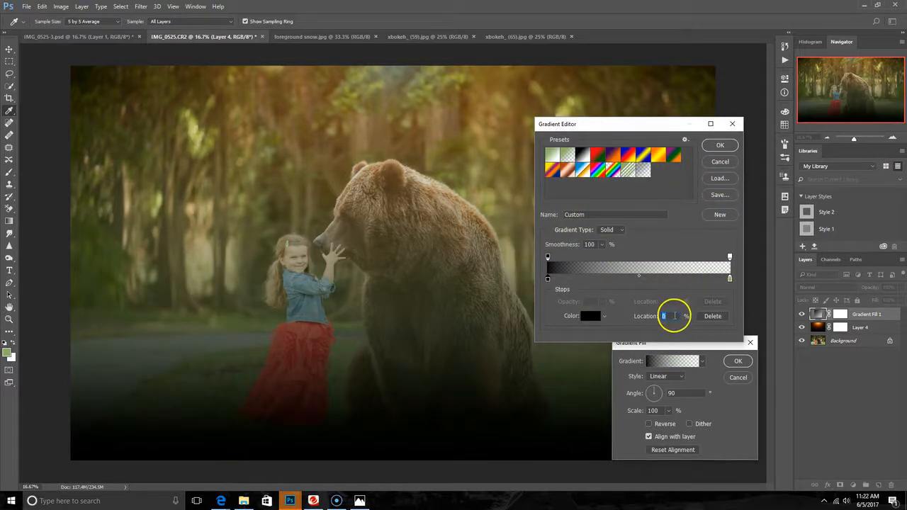
{"action": "type", "text": "5"}
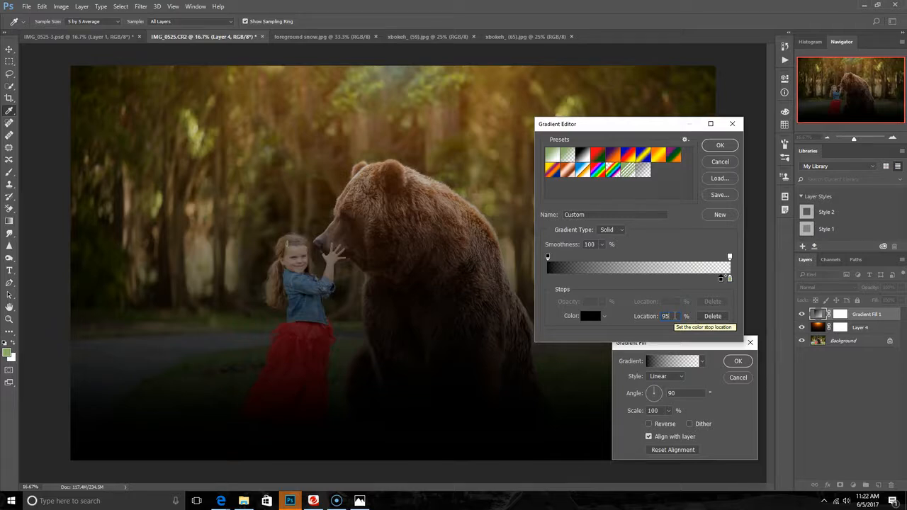
{"action": "key", "text": "Return"}
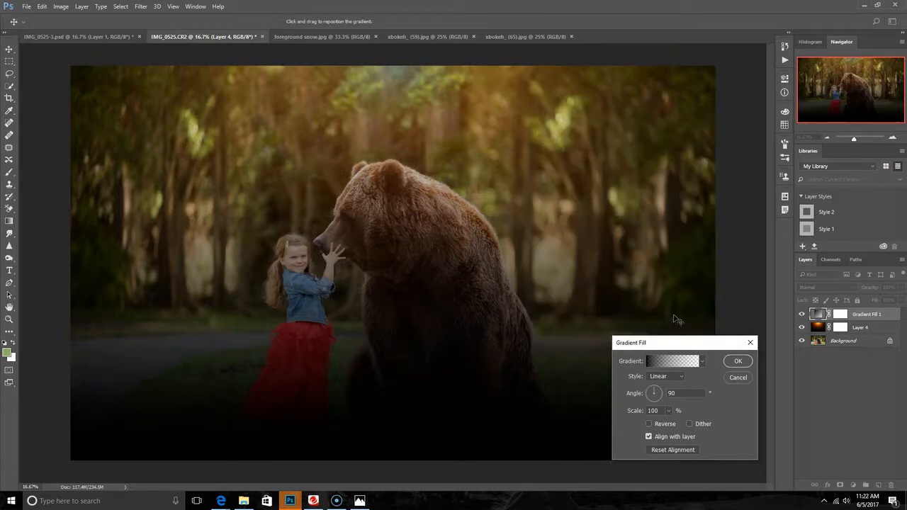
- Make the gradient fill radial and reversed, with an angle of 42.27°
{"action": "left_click", "coordinate": [664, 379]}
{"action": "left_click", "coordinate": [659, 385]}
{"action": "left_click", "coordinate": [649, 423]}
{"action": "left_click", "coordinate": [657, 393]}
{"action": "left_click_drag", "start_coordinate": [657, 393], "coordinate": [658, 388]}
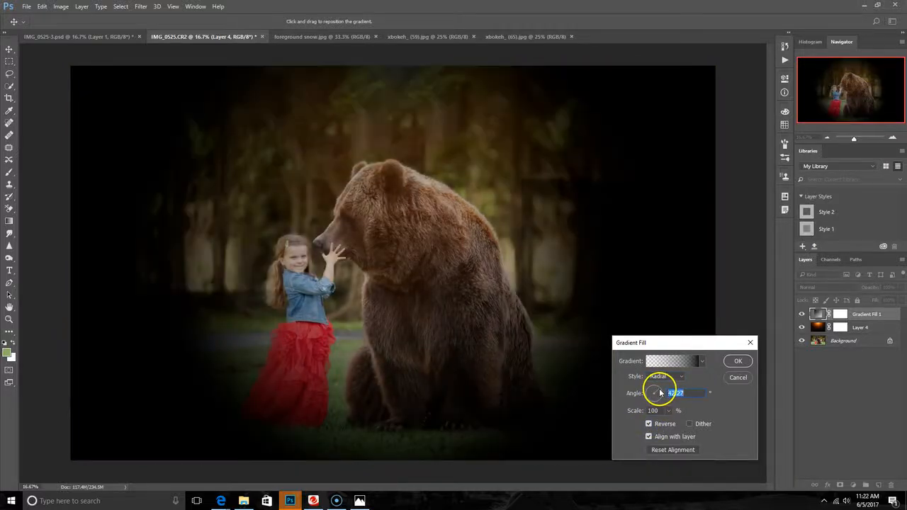
- Scale the gradient fill to 133% and set its layer's blend mode to Soft Light
{"action": "left_click", "coordinate": [669, 411]}
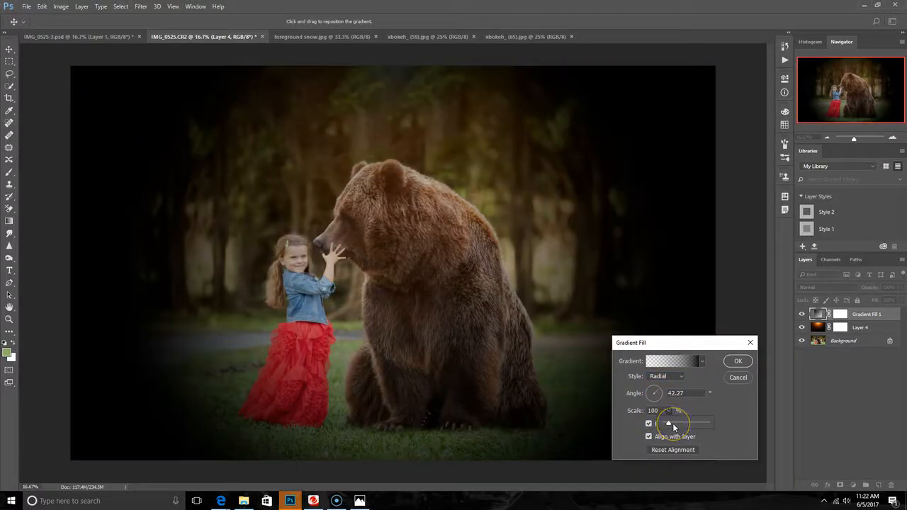
{"action": "left_click_drag", "start_coordinate": [673, 423], "coordinate": [673, 425]}
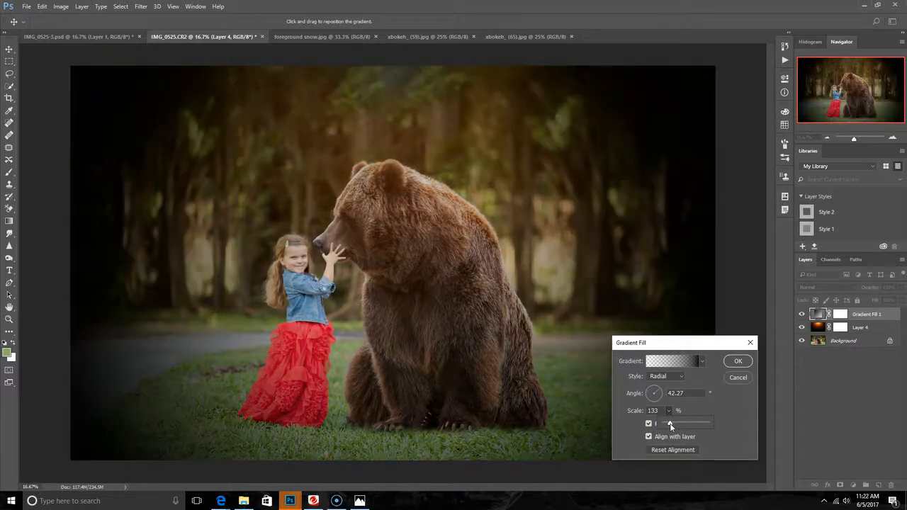
{"action": "left_click", "coordinate": [737, 361]}
{"action": "left_click", "coordinate": [834, 287]}
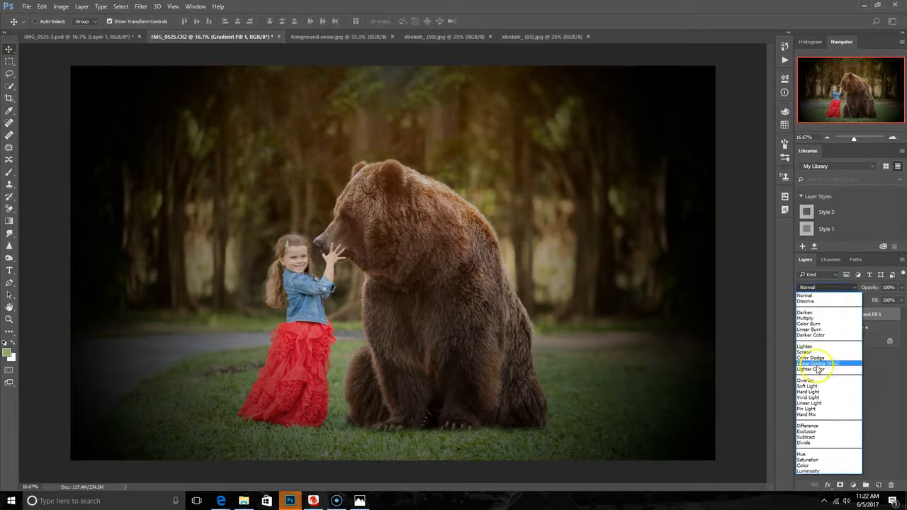
{"action": "left_click", "coordinate": [811, 386]}
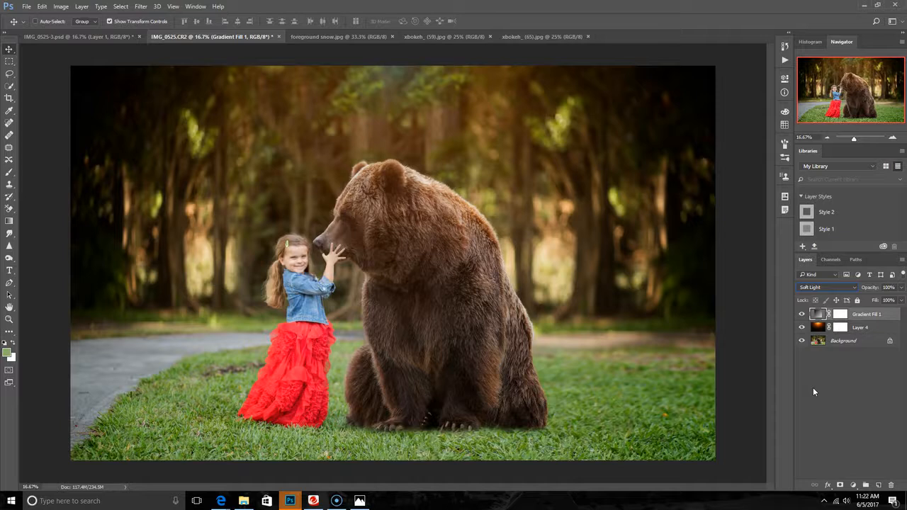
- Paint black on Layer 4's mask with a soft 464 px brush to reduce the light overlay over the bear and girl
{"action": "left_click", "coordinate": [839, 315]}
{"action": "left_click", "coordinate": [841, 327]}
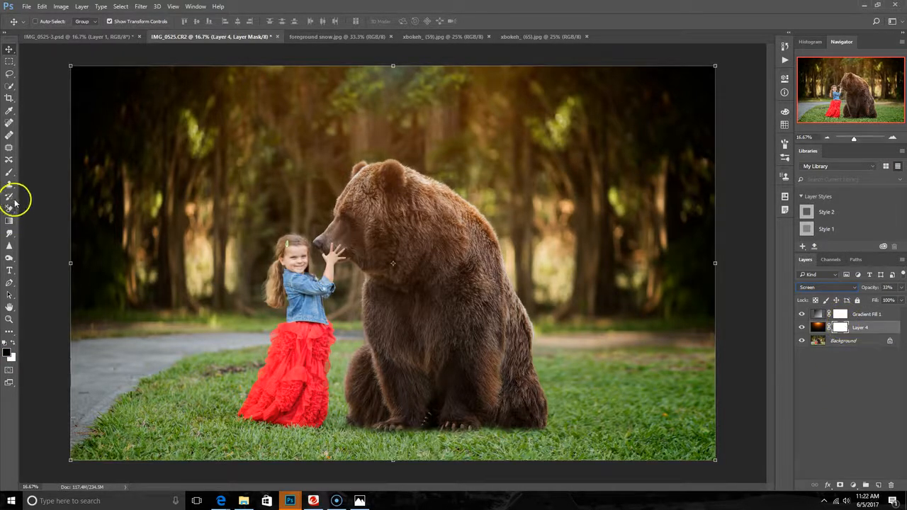
{"action": "left_click", "coordinate": [10, 172]}
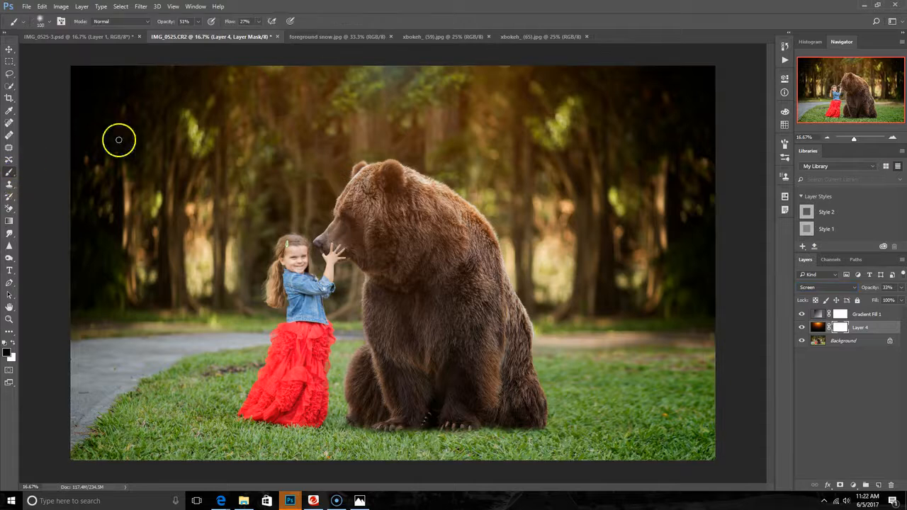
{"action": "left_click", "coordinate": [42, 22]}
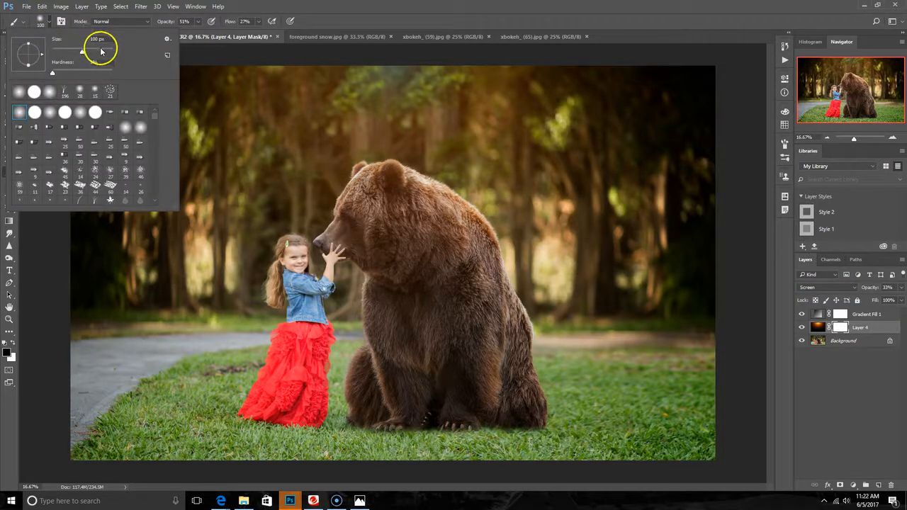
{"action": "left_click_drag", "start_coordinate": [101, 51], "coordinate": [105, 51]}
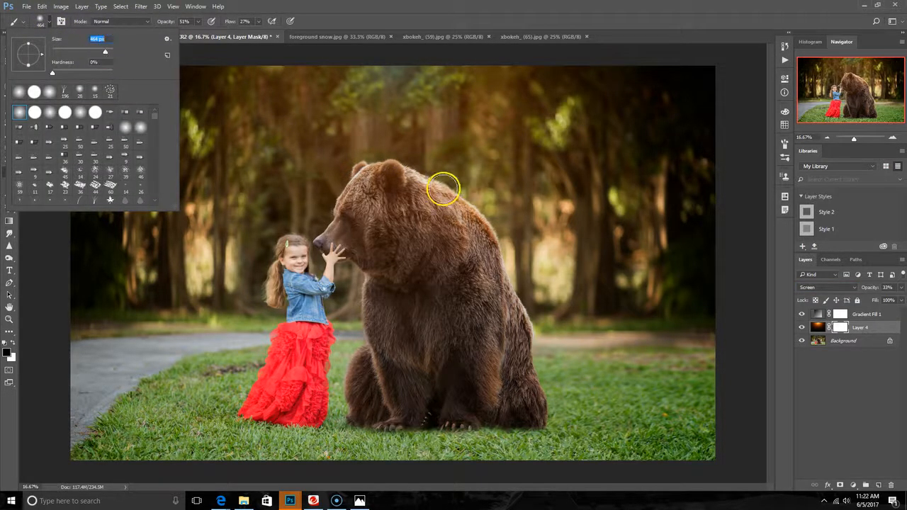
{"action": "left_click", "coordinate": [385, 180]}
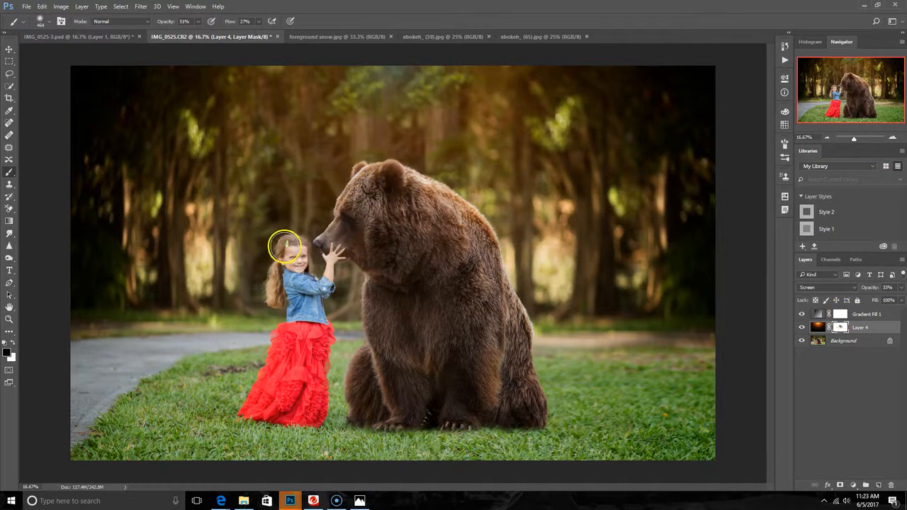
- Paint black on Gradient Fill 1's mask over the bear and girl, raising the brush opacity to 99%
{"action": "left_click", "coordinate": [840, 313]}
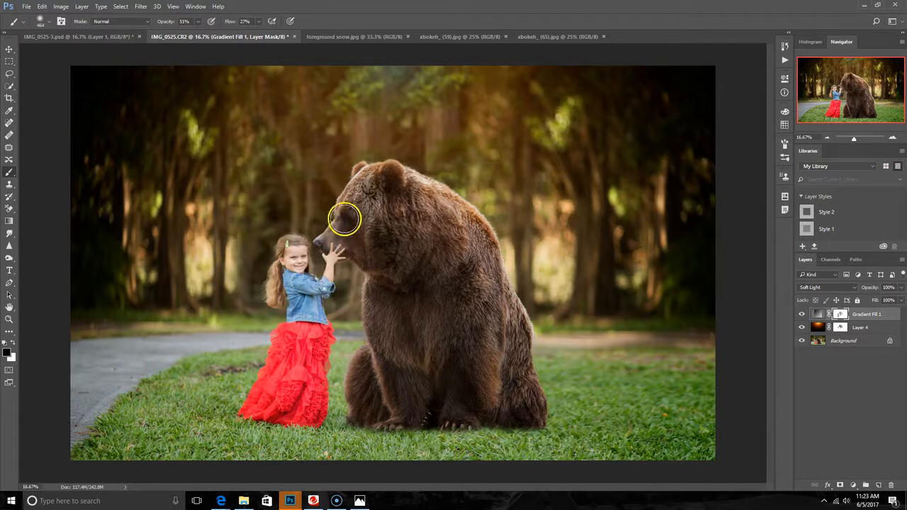
{"action": "left_click_drag", "start_coordinate": [198, 22], "coordinate": [222, 34]}
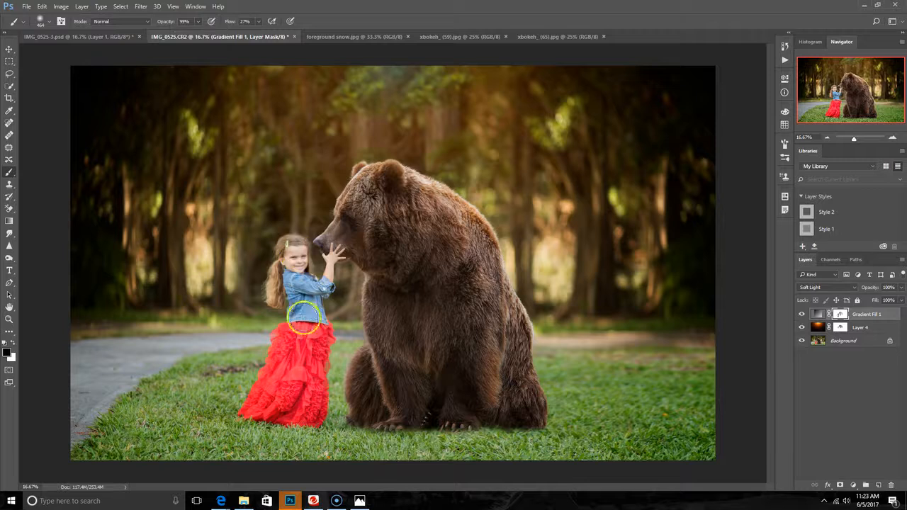
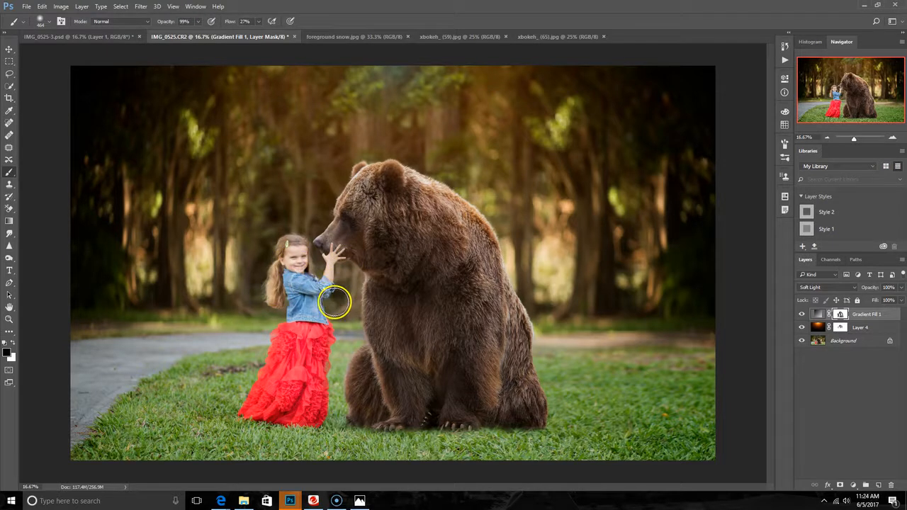
- Try a green-to-white Gradient Map adjustment above the Background layer, and delete it
{"action": "left_click", "coordinate": [843, 342]}
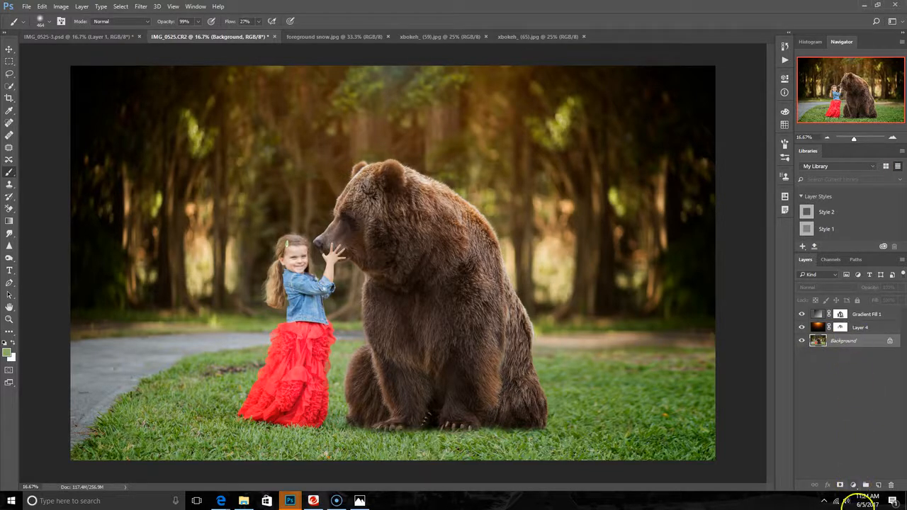
{"action": "left_click", "coordinate": [853, 486]}
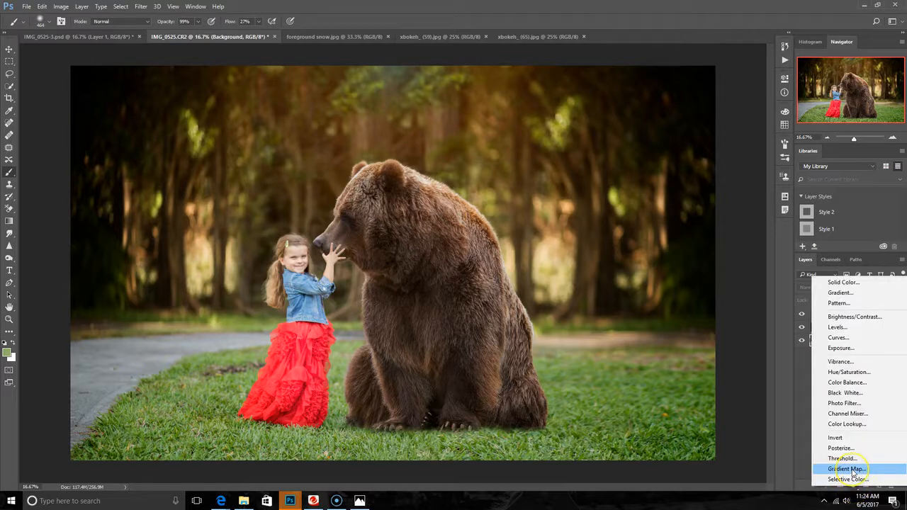
{"action": "left_click", "coordinate": [847, 469]}
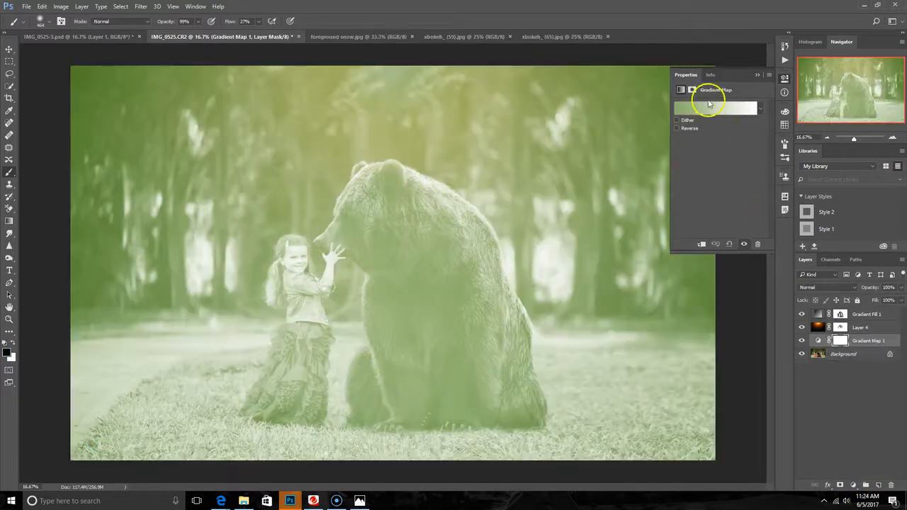
{"action": "left_click", "coordinate": [757, 76]}
{"action": "key", "text": "Delete"}
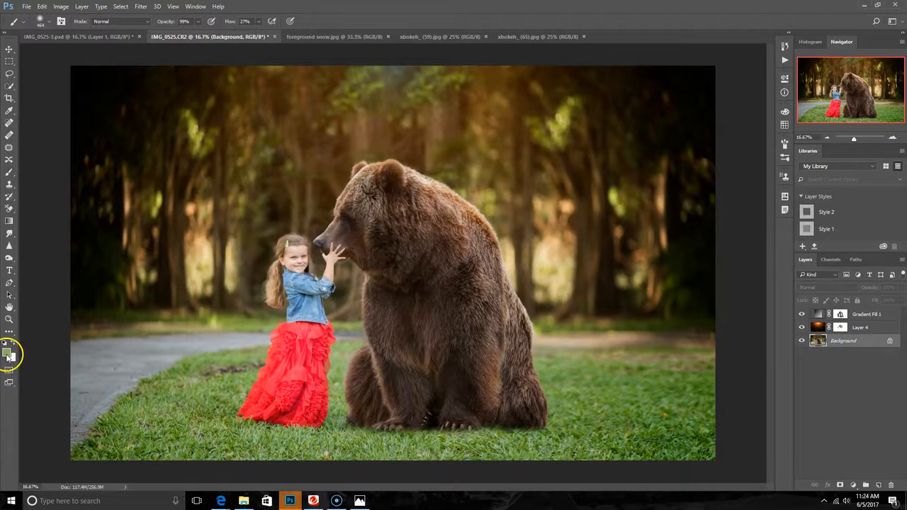
- Set the foreground colour to black (000000) and add a black-to-white Gradient Map adjustment above the Background layer
{"action": "left_click", "coordinate": [10, 352]}
{"action": "left_click_drag", "start_coordinate": [507, 259], "coordinate": [474, 304]}
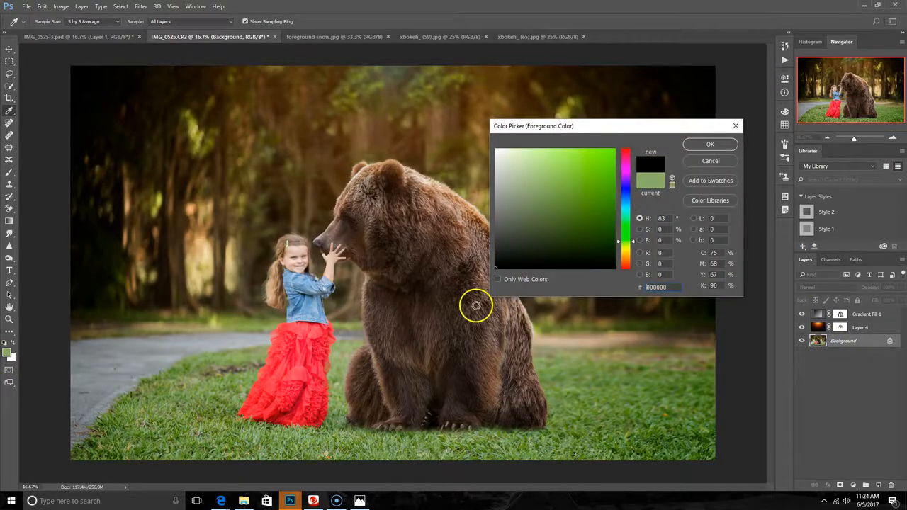
{"action": "left_click", "coordinate": [711, 145]}
{"action": "key", "text": "b"}
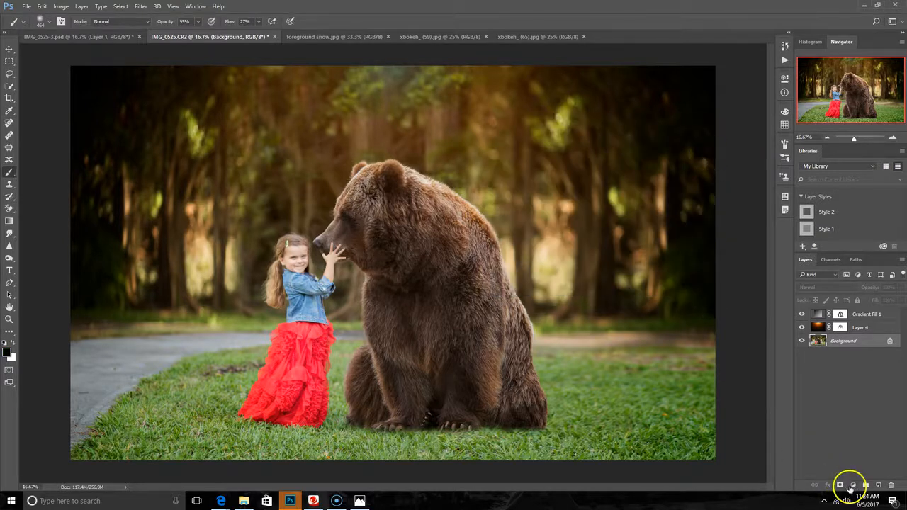
{"action": "left_click", "coordinate": [852, 485]}
{"action": "left_click", "coordinate": [852, 472]}
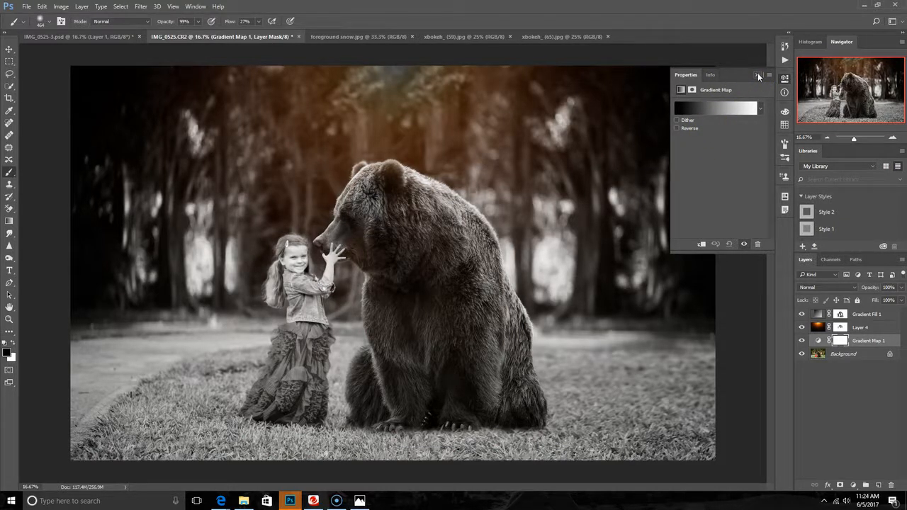
- Duplicate the Background layer and rename the copy "Diffuse"
{"action": "left_click", "coordinate": [758, 75]}
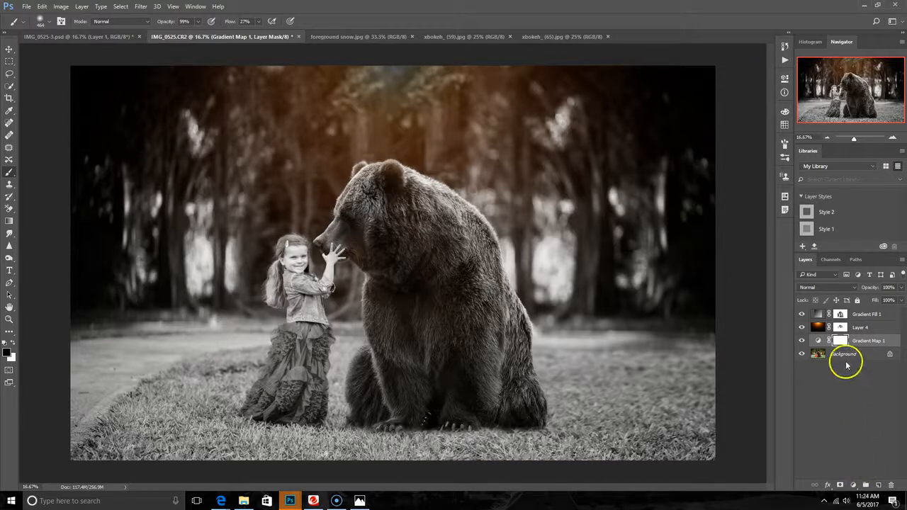
{"action": "left_click_drag", "start_coordinate": [843, 358], "coordinate": [878, 485]}
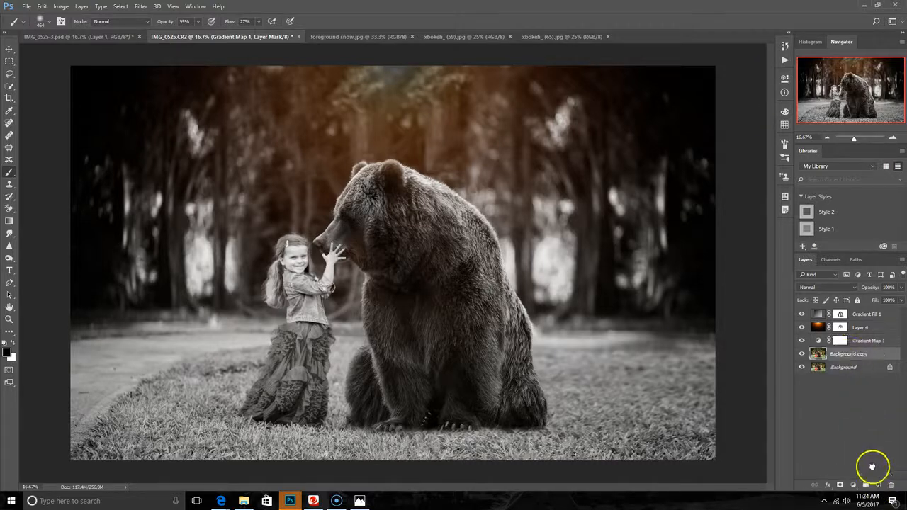
{"action": "double_click", "coordinate": [852, 355]}
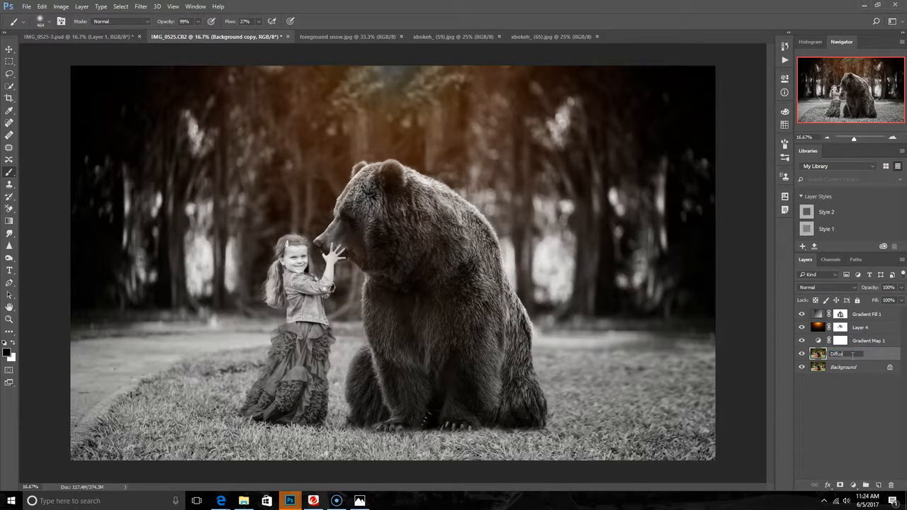
{"action": "key", "text": "Return"}
{"action": "left_click", "coordinate": [823, 359]}
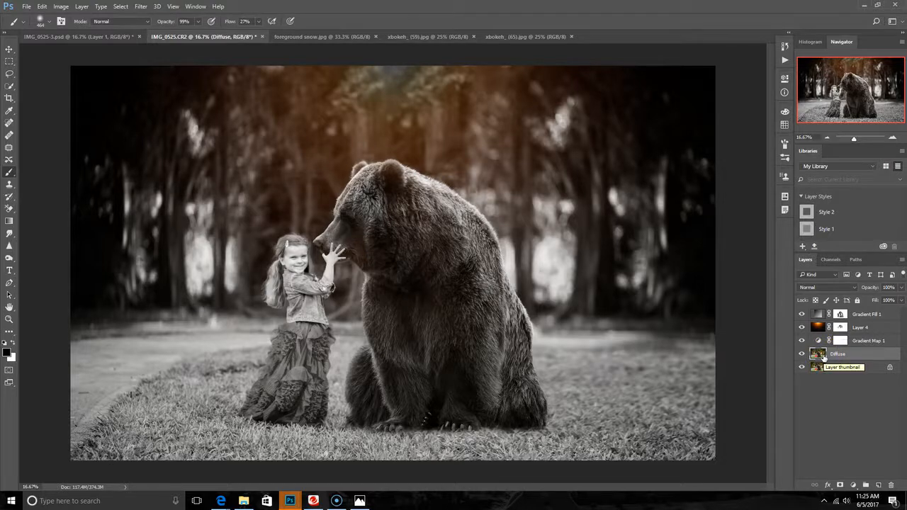
- Apply the Stylize Diffuse filter in Normal mode to the Diffuse layer
{"action": "left_click", "coordinate": [140, 6]}
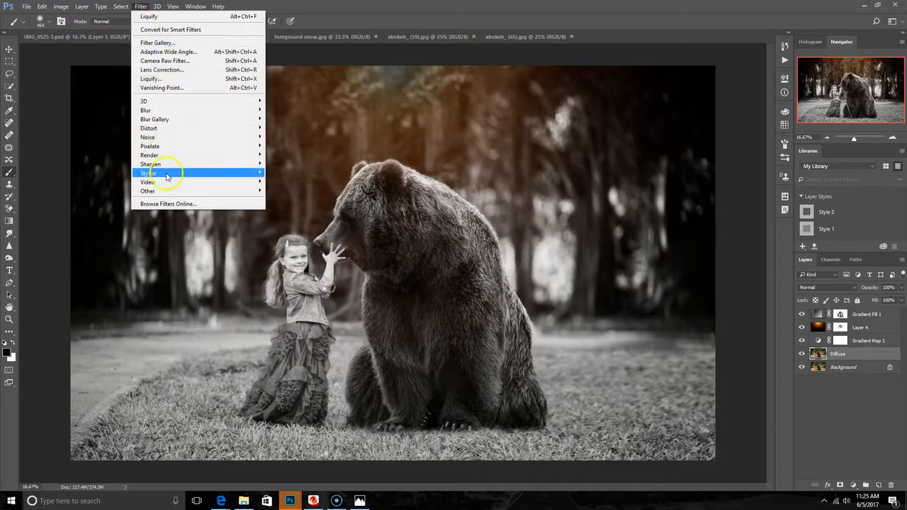
{"action": "mouse_move", "coordinate": [222, 175]}
{"action": "left_click", "coordinate": [278, 171]}
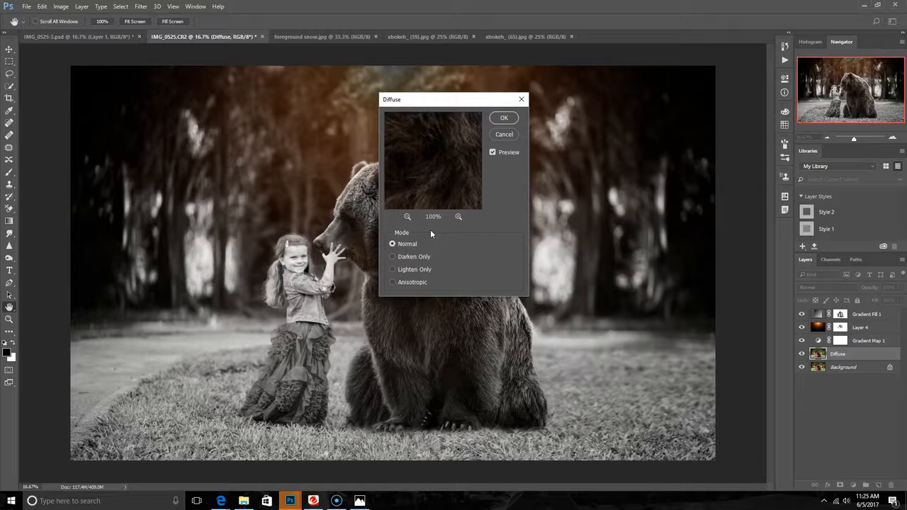
{"action": "left_click", "coordinate": [510, 122]}
{"action": "left_click", "coordinate": [501, 119]}
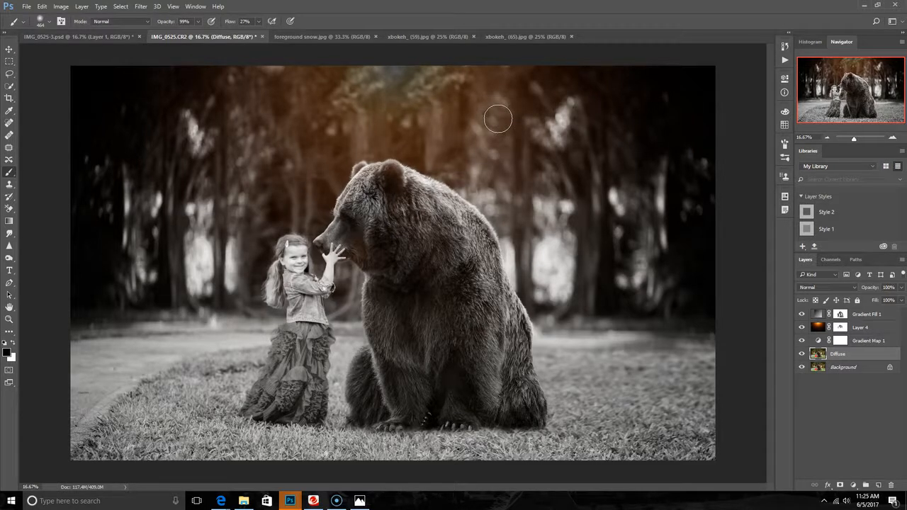
{"action": "left_click", "coordinate": [498, 125]}
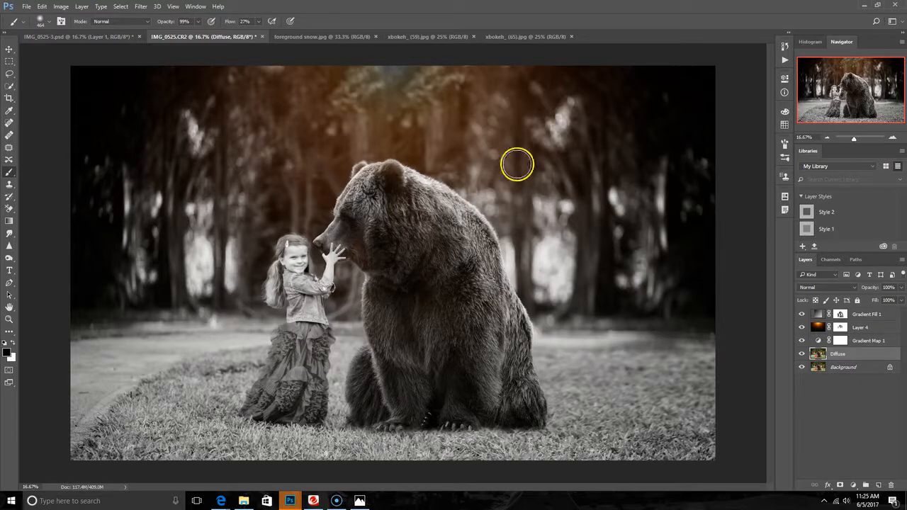
- Set the Diffuse layer's blend mode to Screen and its opacity to 51%
{"action": "left_click", "coordinate": [826, 286]}
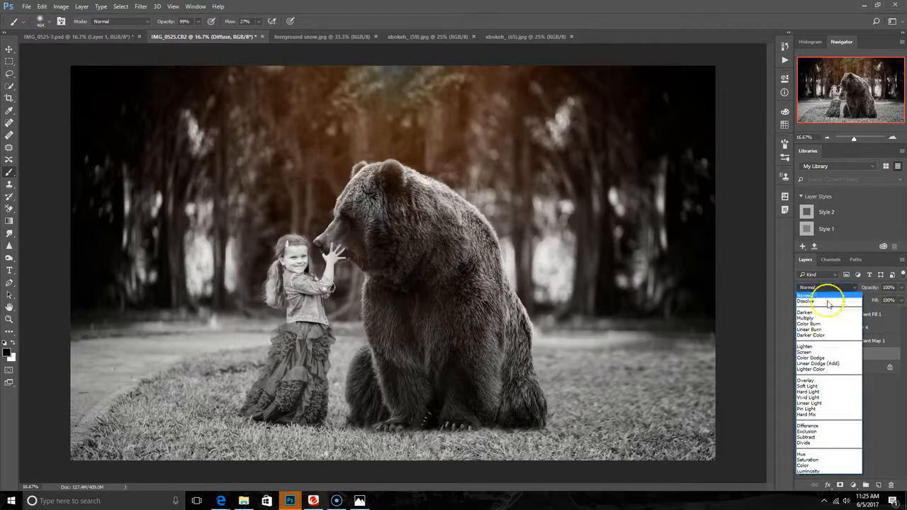
{"action": "left_click", "coordinate": [826, 352]}
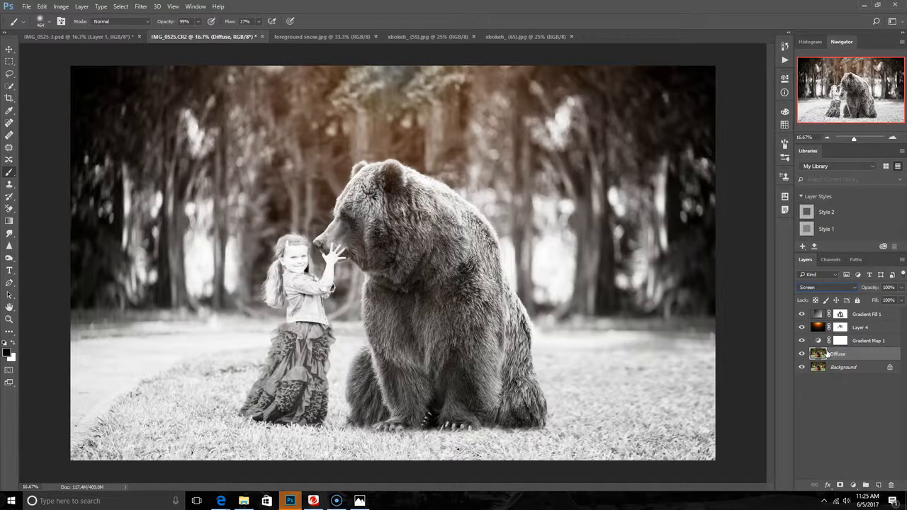
{"action": "left_click", "coordinate": [902, 289]}
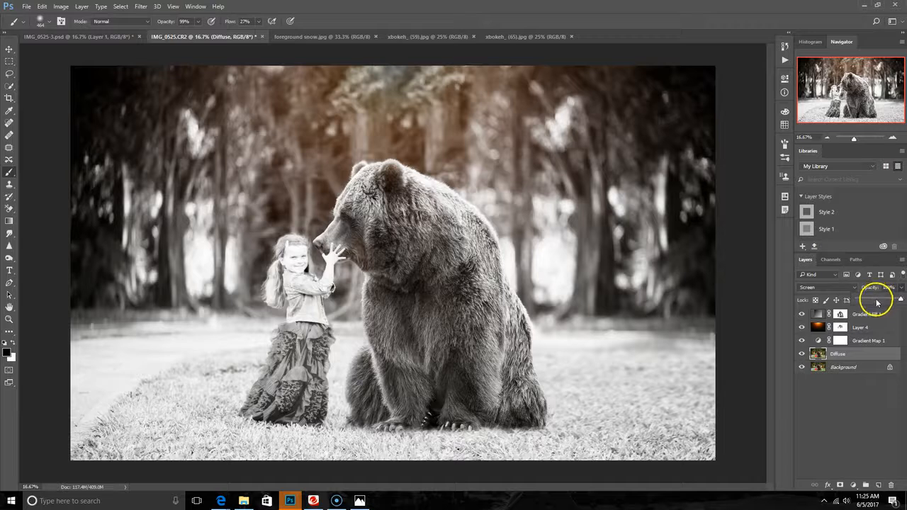
{"action": "left_click_drag", "start_coordinate": [874, 300], "coordinate": [882, 301]}
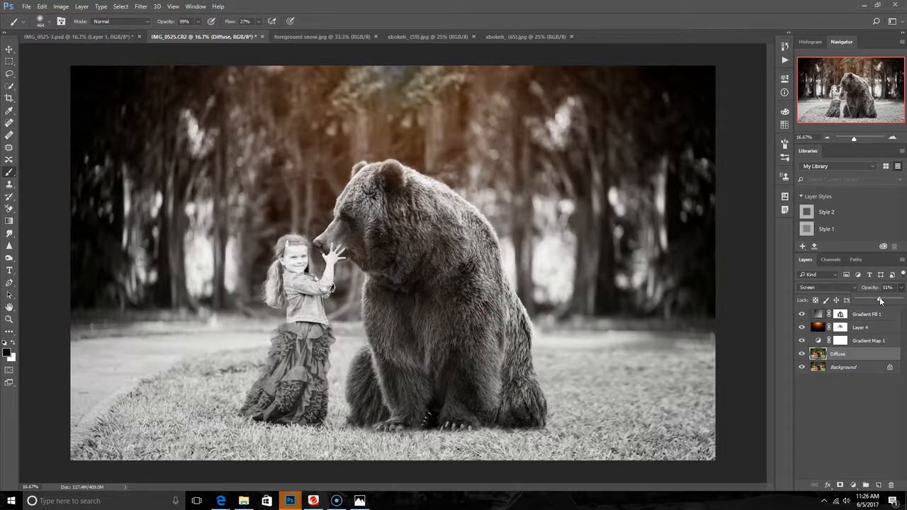
- Duplicate the Background layer again and move the copy directly above Gradient Map 1
{"action": "left_click", "coordinate": [858, 354]}
{"action": "left_click_drag", "start_coordinate": [854, 367], "coordinate": [878, 484]}
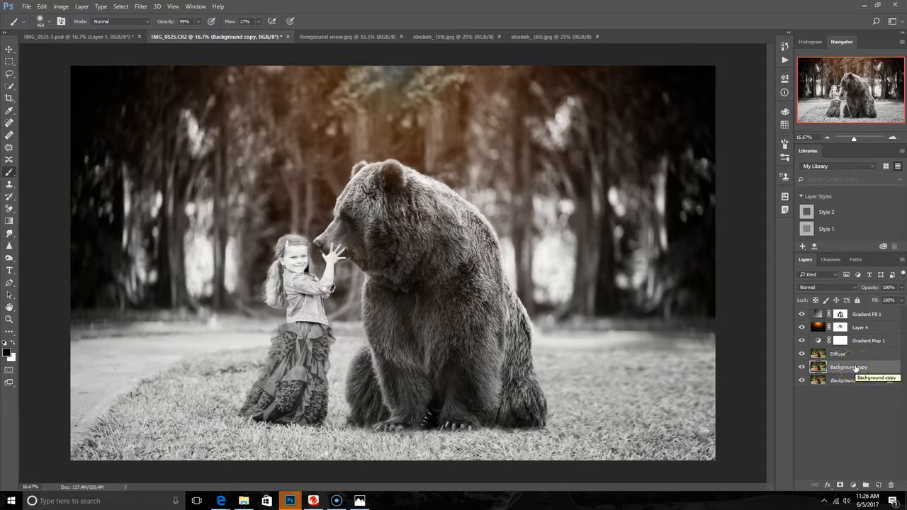
{"action": "left_click_drag", "start_coordinate": [854, 360], "coordinate": [856, 353]}
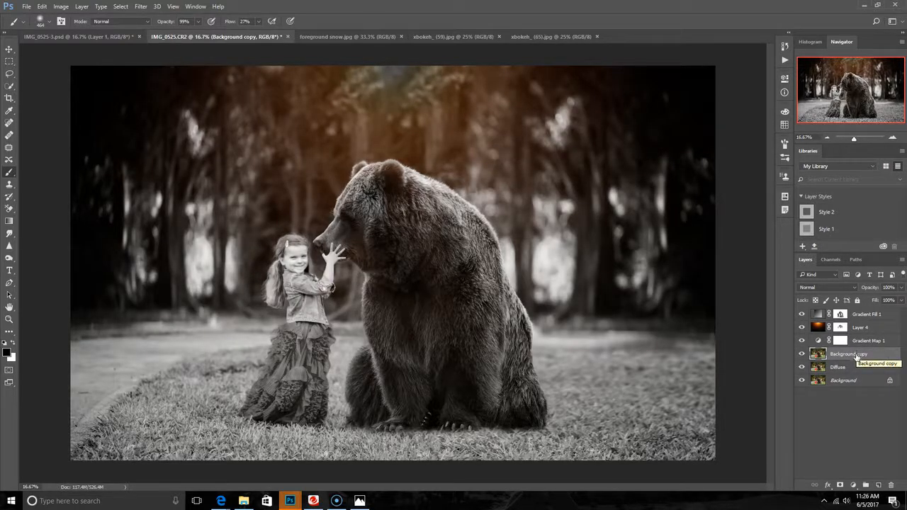
{"action": "left_click_drag", "start_coordinate": [856, 355], "coordinate": [839, 341]}
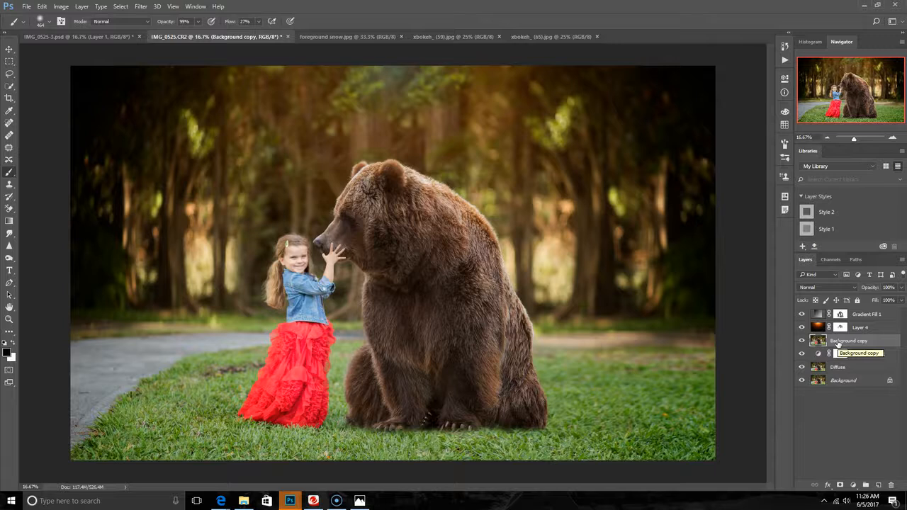
- Set the Background copy layer's blend mode to Soft Light and its opacity to 35%
{"action": "left_click", "coordinate": [815, 287]}
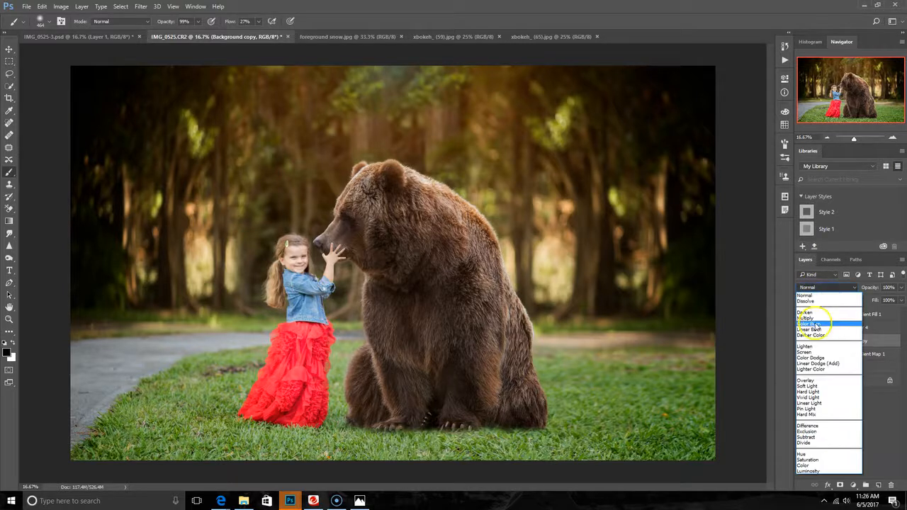
{"action": "left_click", "coordinate": [811, 386]}
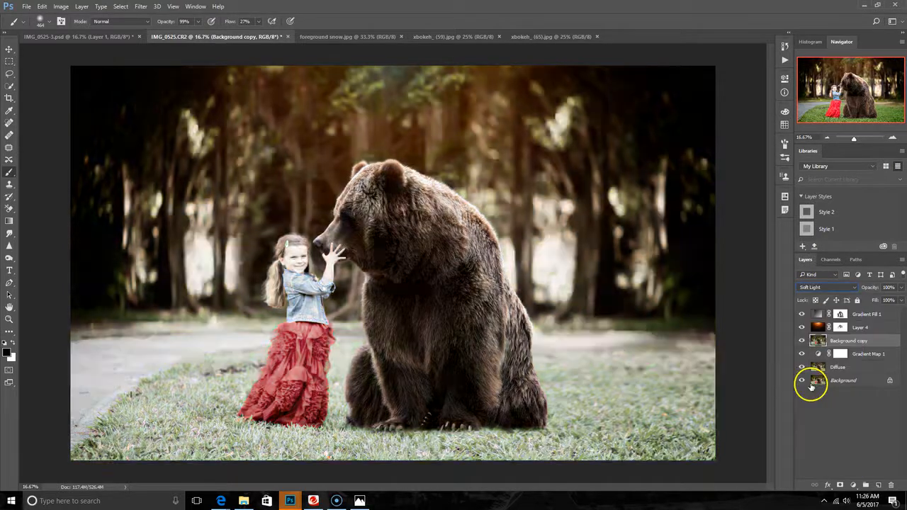
{"action": "left_click", "coordinate": [898, 290]}
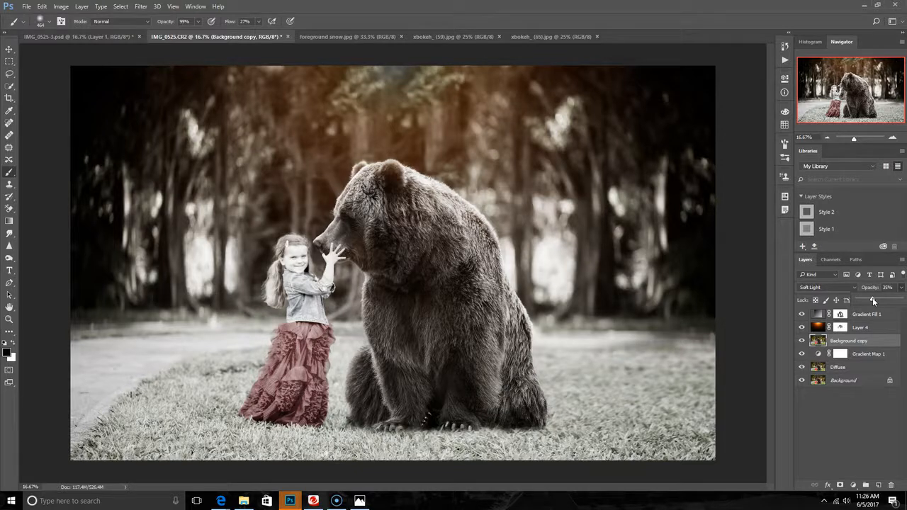
- Paint black on Gradient Map 1's mask over the girl and bear, and set the adjustment layer's opacity to 64%
{"action": "left_click", "coordinate": [842, 354]}
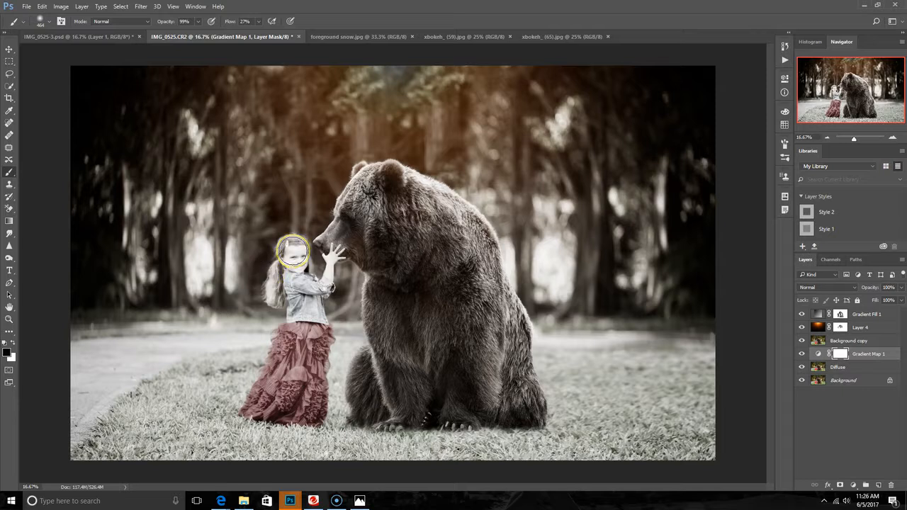
{"action": "mouse_move", "coordinate": [293, 249]}
{"action": "left_mouse_down"}
{"action": "mouse_move", "coordinate": [276, 301]}
{"action": "mouse_move", "coordinate": [292, 258]}
{"action": "mouse_move", "coordinate": [301, 332]}
{"action": "mouse_move", "coordinate": [307, 272]}
{"action": "mouse_move", "coordinate": [300, 385]}
{"action": "mouse_move", "coordinate": [313, 338]}
{"action": "mouse_move", "coordinate": [315, 404]}
{"action": "mouse_move", "coordinate": [305, 412]}
{"action": "mouse_move", "coordinate": [269, 403]}
{"action": "mouse_move", "coordinate": [292, 342]}
{"action": "mouse_move", "coordinate": [267, 403]}
{"action": "mouse_move", "coordinate": [254, 406]}
{"action": "mouse_move", "coordinate": [292, 374]}
{"action": "mouse_move", "coordinate": [287, 400]}
{"action": "mouse_move", "coordinate": [301, 374]}
{"action": "mouse_move", "coordinate": [309, 409]}
{"action": "mouse_move", "coordinate": [319, 338]}
{"action": "left_mouse_up"}
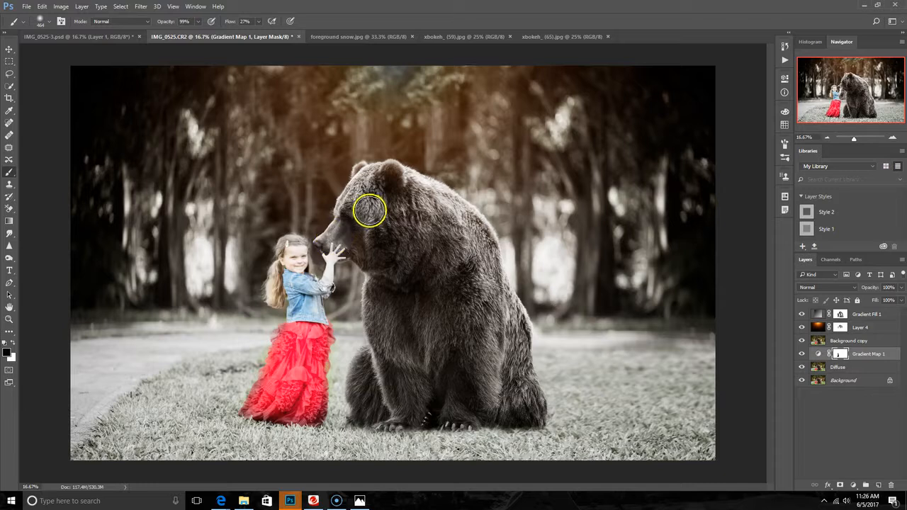
{"action": "mouse_move", "coordinate": [353, 229]}
{"action": "left_mouse_down"}
{"action": "mouse_move", "coordinate": [325, 248]}
{"action": "mouse_move", "coordinate": [381, 179]}
{"action": "mouse_move", "coordinate": [356, 206]}
{"action": "mouse_move", "coordinate": [376, 180]}
{"action": "mouse_move", "coordinate": [376, 264]}
{"action": "mouse_move", "coordinate": [384, 197]}
{"action": "mouse_move", "coordinate": [401, 300]}
{"action": "mouse_move", "coordinate": [403, 191]}
{"action": "mouse_move", "coordinate": [418, 253]}
{"action": "mouse_move", "coordinate": [415, 196]}
{"action": "mouse_move", "coordinate": [425, 235]}
{"action": "mouse_move", "coordinate": [416, 192]}
{"action": "mouse_move", "coordinate": [475, 252]}
{"action": "mouse_move", "coordinate": [465, 229]}
{"action": "mouse_move", "coordinate": [407, 192]}
{"action": "mouse_move", "coordinate": [457, 224]}
{"action": "mouse_move", "coordinate": [501, 298]}
{"action": "mouse_move", "coordinate": [502, 338]}
{"action": "mouse_move", "coordinate": [488, 256]}
{"action": "mouse_move", "coordinate": [500, 385]}
{"action": "mouse_move", "coordinate": [485, 289]}
{"action": "mouse_move", "coordinate": [480, 393]}
{"action": "mouse_move", "coordinate": [462, 266]}
{"action": "mouse_move", "coordinate": [460, 413]}
{"action": "mouse_move", "coordinate": [452, 261]}
{"action": "mouse_move", "coordinate": [427, 398]}
{"action": "mouse_move", "coordinate": [408, 390]}
{"action": "mouse_move", "coordinate": [399, 288]}
{"action": "mouse_move", "coordinate": [387, 323]}
{"action": "mouse_move", "coordinate": [377, 273]}
{"action": "mouse_move", "coordinate": [385, 397]}
{"action": "mouse_move", "coordinate": [385, 357]}
{"action": "mouse_move", "coordinate": [369, 410]}
{"action": "mouse_move", "coordinate": [369, 377]}
{"action": "mouse_move", "coordinate": [360, 404]}
{"action": "mouse_move", "coordinate": [409, 366]}
{"action": "mouse_move", "coordinate": [435, 396]}
{"action": "mouse_move", "coordinate": [448, 380]}
{"action": "mouse_move", "coordinate": [452, 391]}
{"action": "mouse_move", "coordinate": [487, 379]}
{"action": "mouse_move", "coordinate": [504, 401]}
{"action": "mouse_move", "coordinate": [507, 319]}
{"action": "mouse_move", "coordinate": [530, 418]}
{"action": "mouse_move", "coordinate": [518, 340]}
{"action": "mouse_move", "coordinate": [530, 404]}
{"action": "mouse_move", "coordinate": [395, 413]}
{"action": "mouse_move", "coordinate": [385, 373]}
{"action": "mouse_move", "coordinate": [425, 345]}
{"action": "mouse_move", "coordinate": [399, 279]}
{"action": "mouse_move", "coordinate": [476, 246]}
{"action": "mouse_move", "coordinate": [442, 201]}
{"action": "mouse_move", "coordinate": [355, 237]}
{"action": "mouse_move", "coordinate": [287, 292]}
{"action": "left_mouse_up"}
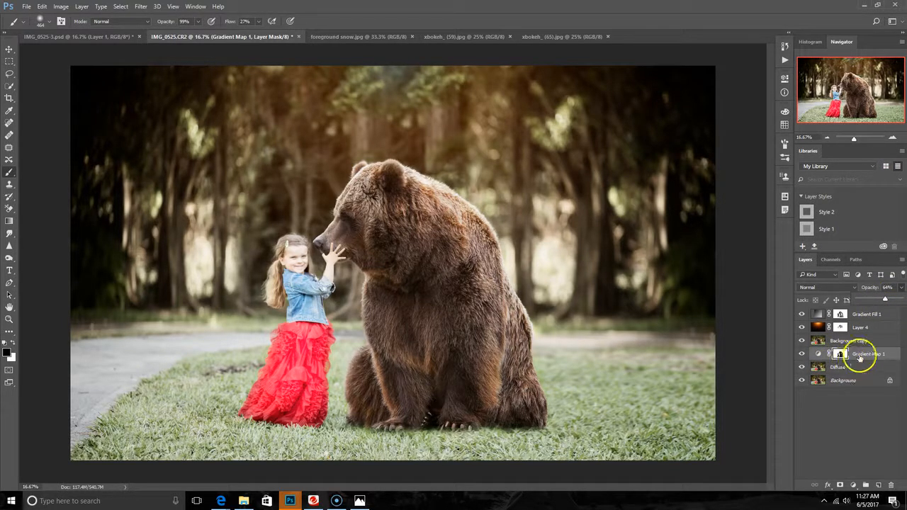
- Add a layer mask to the Diffuse layer and paint black on it over the girl and bear
{"action": "left_click", "coordinate": [842, 368]}
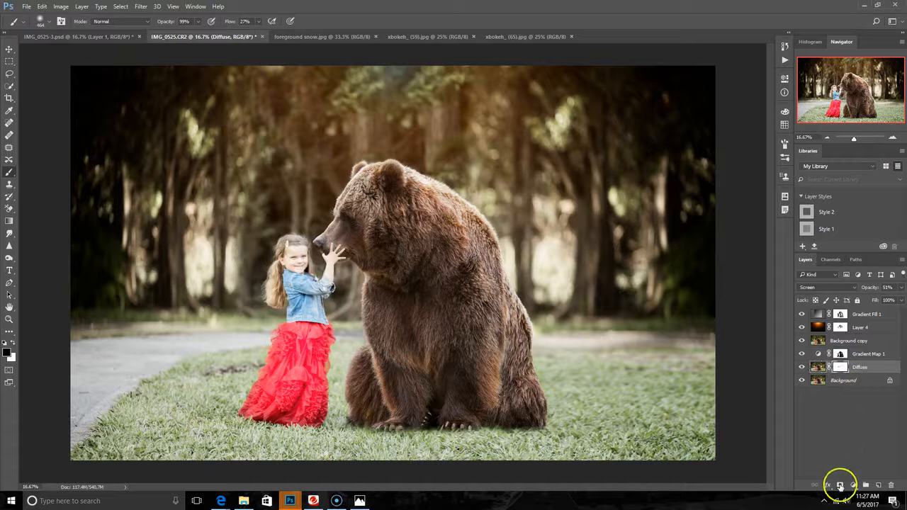
{"action": "mouse_move", "coordinate": [280, 276]}
{"action": "left_mouse_down"}
{"action": "mouse_move", "coordinate": [304, 315]}
{"action": "mouse_move", "coordinate": [304, 276]}
{"action": "mouse_move", "coordinate": [313, 362]}
{"action": "mouse_move", "coordinate": [309, 339]}
{"action": "mouse_move", "coordinate": [297, 397]}
{"action": "mouse_move", "coordinate": [280, 401]}
{"action": "mouse_move", "coordinate": [281, 363]}
{"action": "mouse_move", "coordinate": [329, 321]}
{"action": "mouse_move", "coordinate": [382, 222]}
{"action": "mouse_move", "coordinate": [355, 251]}
{"action": "mouse_move", "coordinate": [352, 219]}
{"action": "mouse_move", "coordinate": [386, 184]}
{"action": "mouse_move", "coordinate": [428, 198]}
{"action": "mouse_move", "coordinate": [480, 247]}
{"action": "mouse_move", "coordinate": [458, 250]}
{"action": "mouse_move", "coordinate": [452, 230]}
{"action": "mouse_move", "coordinate": [472, 357]}
{"action": "mouse_move", "coordinate": [482, 307]}
{"action": "mouse_move", "coordinate": [501, 380]}
{"action": "mouse_move", "coordinate": [507, 327]}
{"action": "mouse_move", "coordinate": [531, 416]}
{"action": "mouse_move", "coordinate": [374, 411]}
{"action": "mouse_move", "coordinate": [383, 350]}
{"action": "mouse_move", "coordinate": [372, 392]}
{"action": "mouse_move", "coordinate": [376, 283]}
{"action": "mouse_move", "coordinate": [402, 376]}
{"action": "mouse_move", "coordinate": [420, 247]}
{"action": "mouse_move", "coordinate": [423, 297]}
{"action": "mouse_move", "coordinate": [388, 266]}
{"action": "mouse_move", "coordinate": [382, 244]}
{"action": "mouse_move", "coordinate": [362, 257]}
{"action": "mouse_move", "coordinate": [335, 243]}
{"action": "mouse_move", "coordinate": [372, 182]}
{"action": "mouse_move", "coordinate": [359, 193]}
{"action": "mouse_move", "coordinate": [387, 194]}
{"action": "mouse_move", "coordinate": [447, 289]}
{"action": "mouse_move", "coordinate": [460, 245]}
{"action": "mouse_move", "coordinate": [521, 405]}
{"action": "mouse_move", "coordinate": [420, 417]}
{"action": "left_mouse_up"}
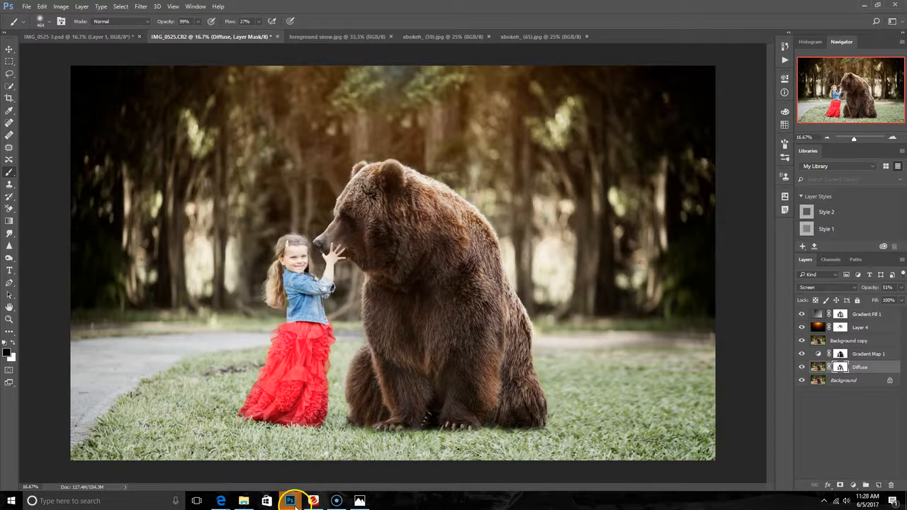
{"action": "mouse_move", "coordinate": [318, 481]}
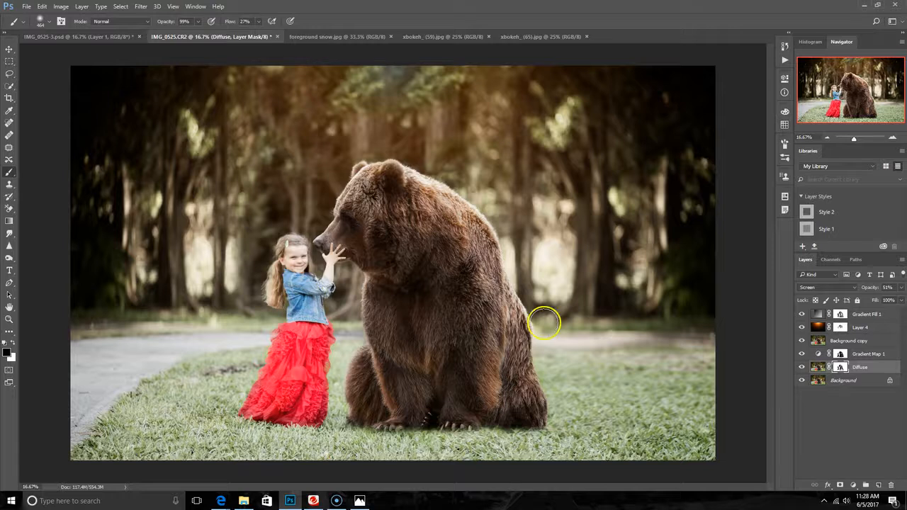
- Add a Photo Filter adjustment above Background copy using Cooling Filter (80), and set its layer opacity to 30%
{"action": "left_click", "coordinate": [849, 342]}
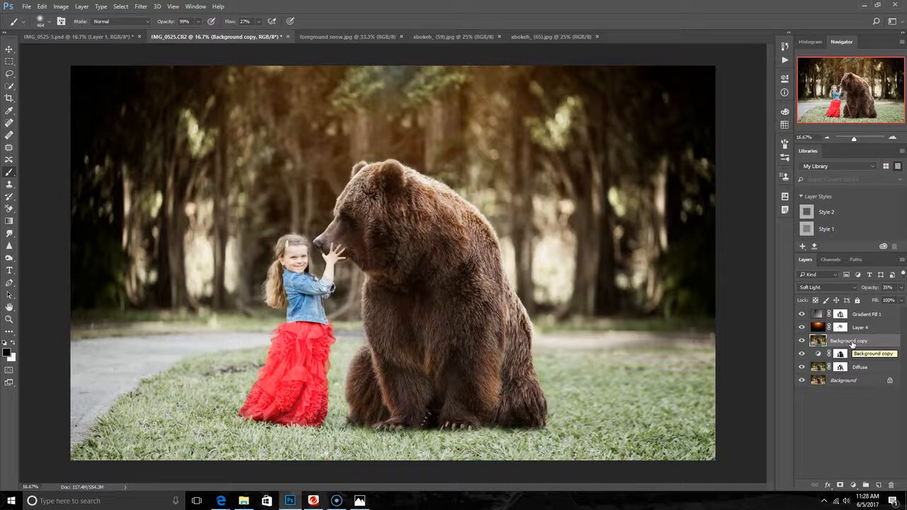
{"action": "left_click", "coordinate": [852, 484]}
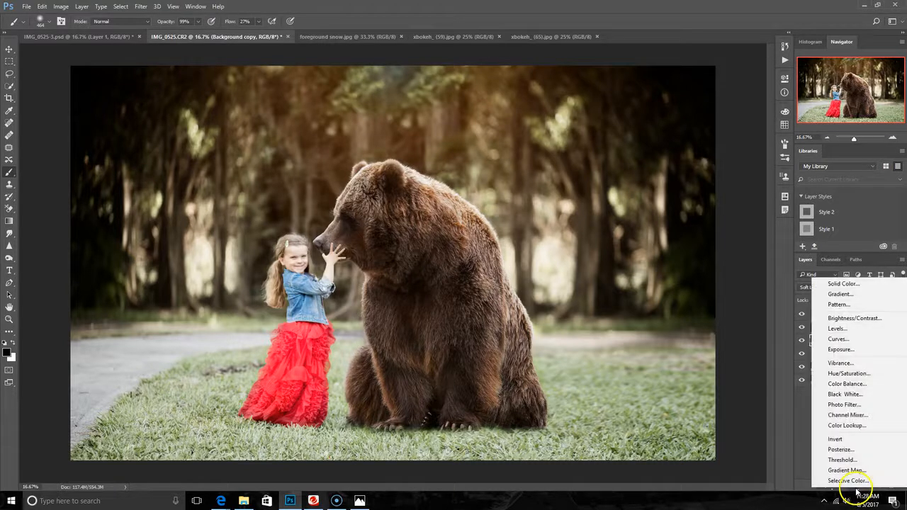
{"action": "left_click", "coordinate": [843, 405]}
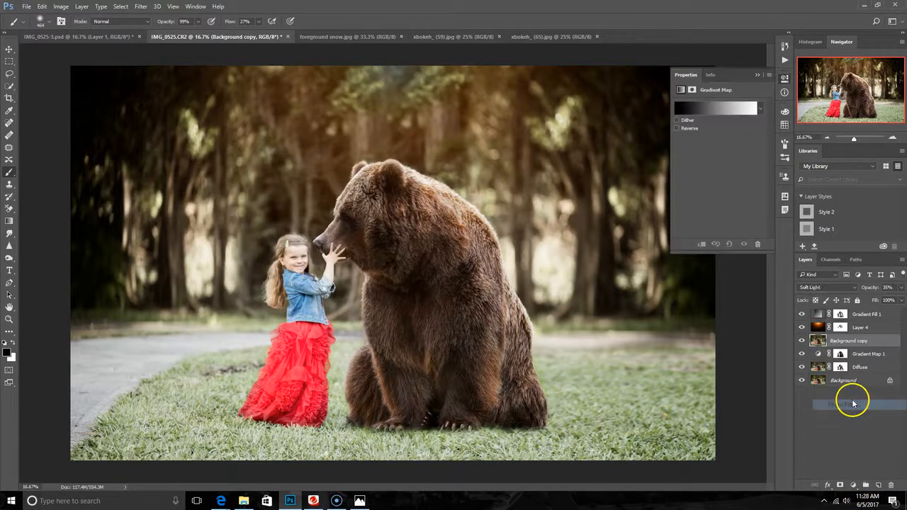
{"action": "left_click", "coordinate": [730, 107]}
{"action": "left_click", "coordinate": [730, 106]}
{"action": "left_click", "coordinate": [729, 105]}
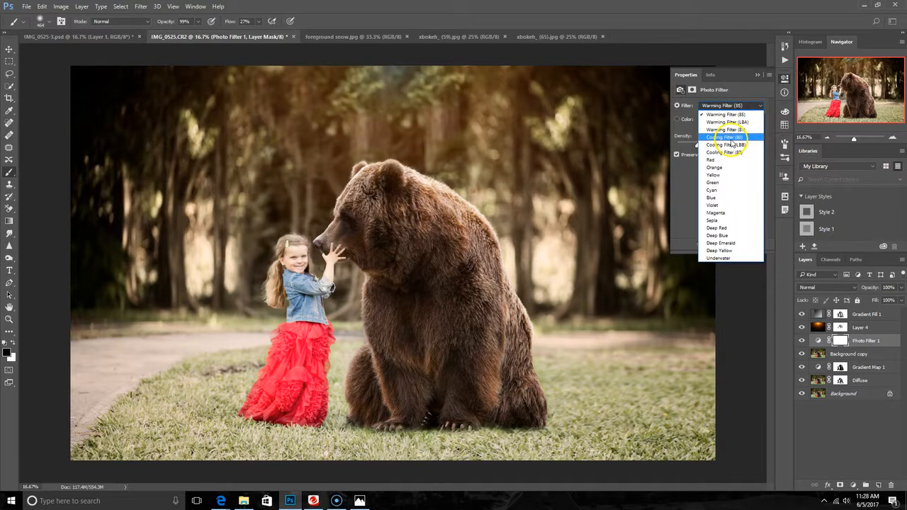
{"action": "left_click", "coordinate": [732, 138]}
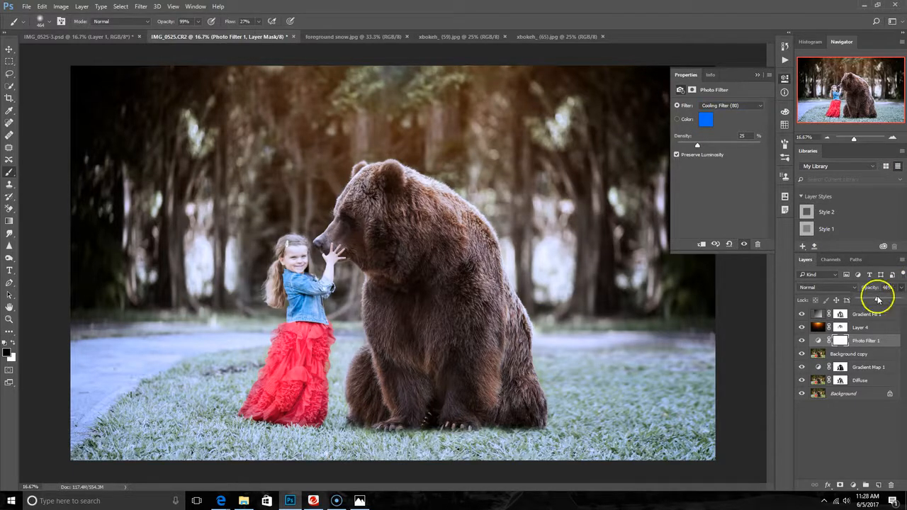
{"action": "left_click_drag", "start_coordinate": [878, 300], "coordinate": [871, 297]}
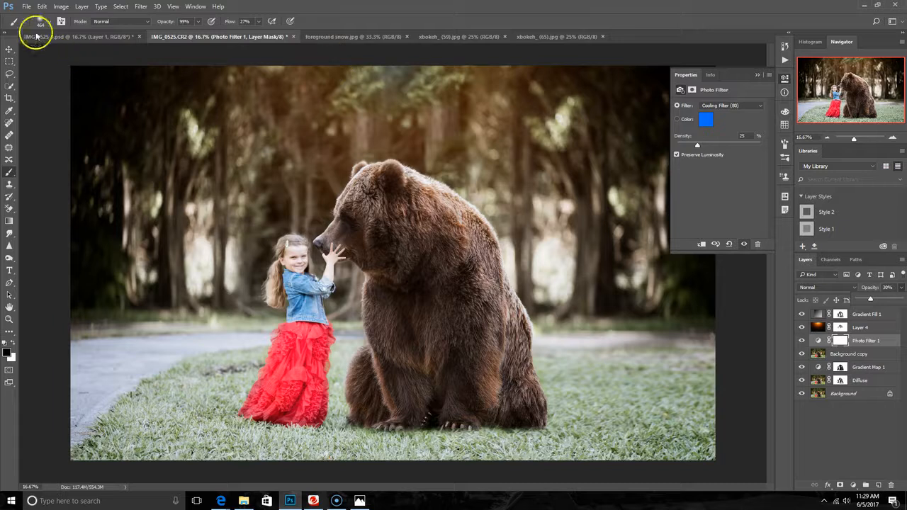
- Open the foreground snow.jpg overlay from the snow overlays folder inside Photography2;2 > BP4U > Overlays
{"action": "left_click", "coordinate": [26, 9]}
{"action": "left_click", "coordinate": [31, 27]}
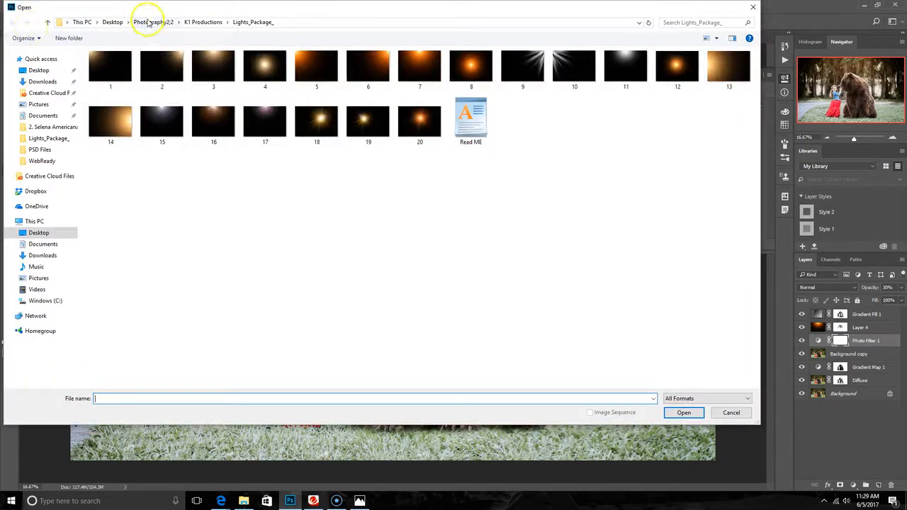
{"action": "left_click", "coordinate": [150, 27]}
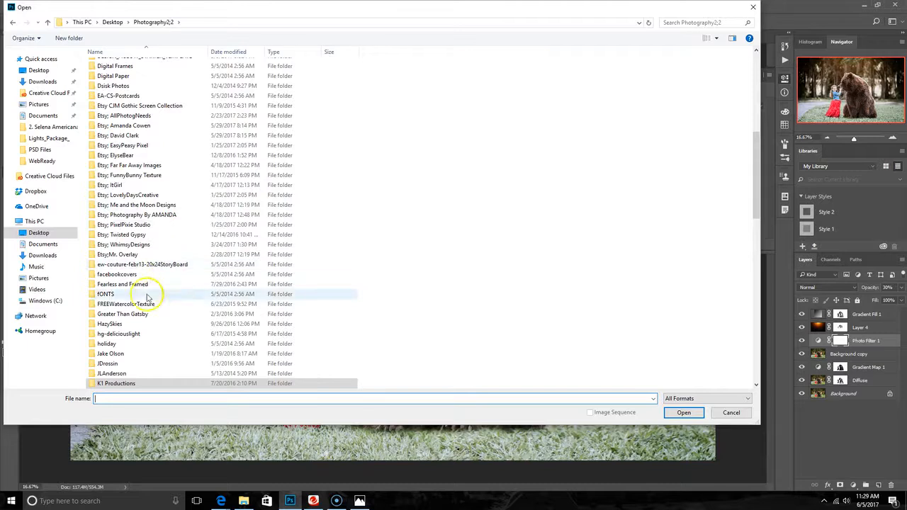
{"action": "scroll", "coordinate": [135, 219], "scroll_direction": "up", "scroll_amount": 8}
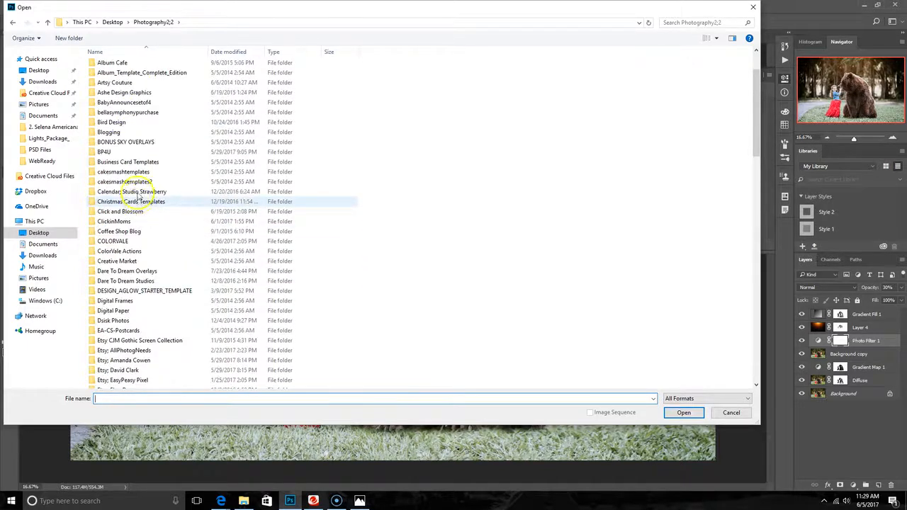
{"action": "double_click", "coordinate": [114, 153]}
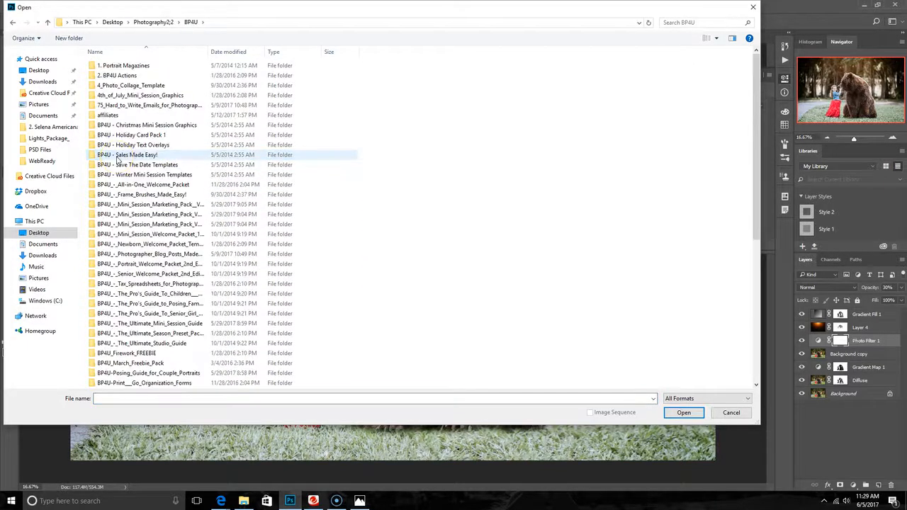
{"action": "scroll", "coordinate": [120, 163], "scroll_direction": "down", "scroll_amount": 6}
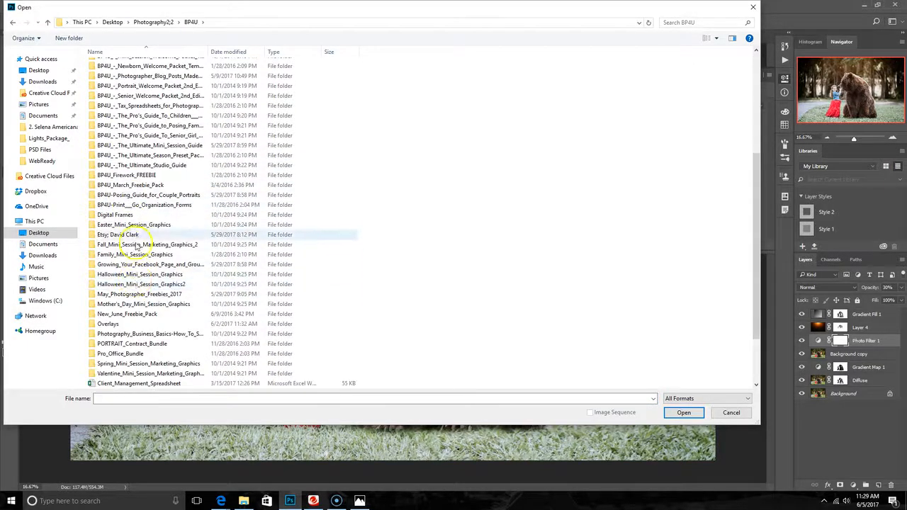
{"action": "double_click", "coordinate": [129, 325]}
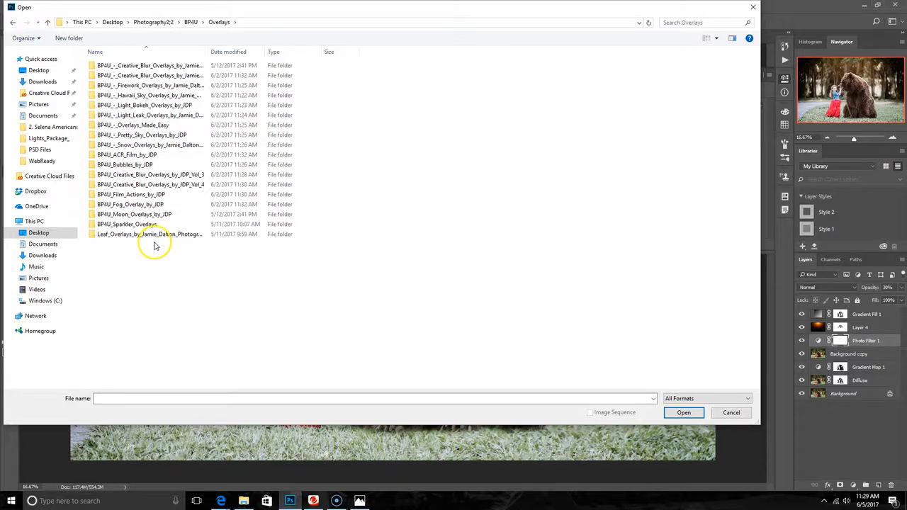
{"action": "double_click", "coordinate": [148, 145]}
{"action": "double_click", "coordinate": [144, 75]}
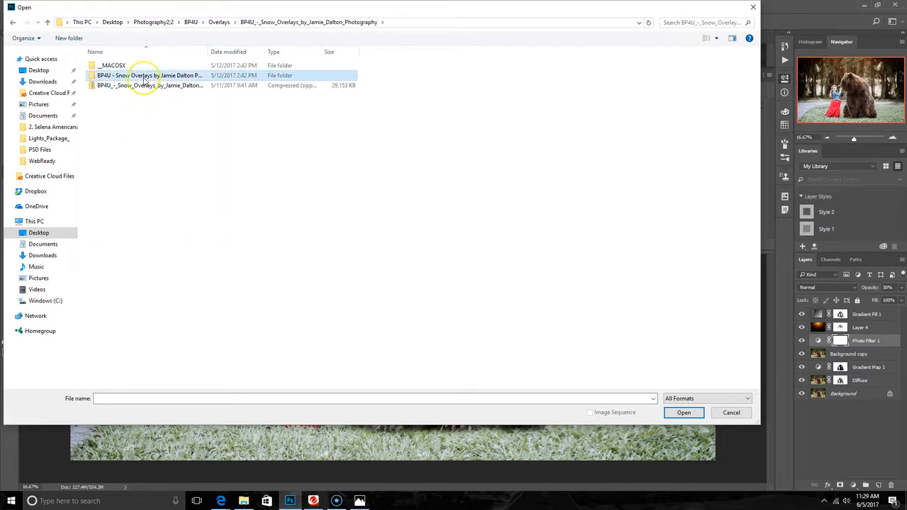
{"action": "double_click", "coordinate": [142, 65]}
{"action": "left_click", "coordinate": [299, 89]}
{"action": "left_click", "coordinate": [690, 416]}
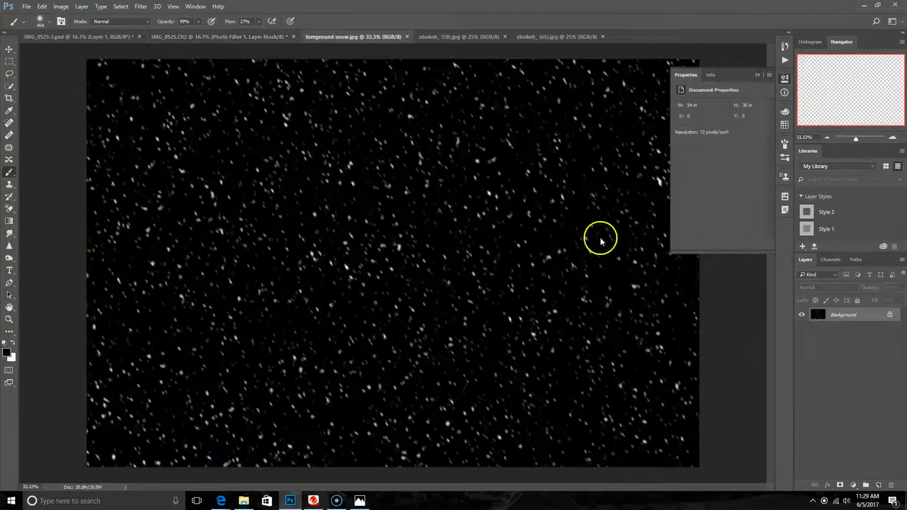
- Copy the foreground snow image into the IMG_0525.CR2 composite as a new layer above Photo Filter 1, accepting the colour profile conversion
{"action": "left_click", "coordinate": [10, 49]}
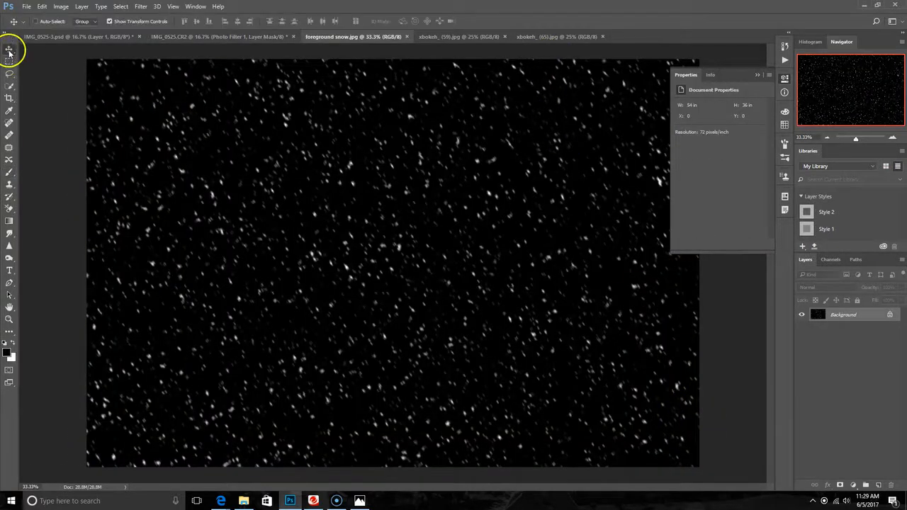
{"action": "left_click_drag", "start_coordinate": [389, 36], "coordinate": [415, 135]}
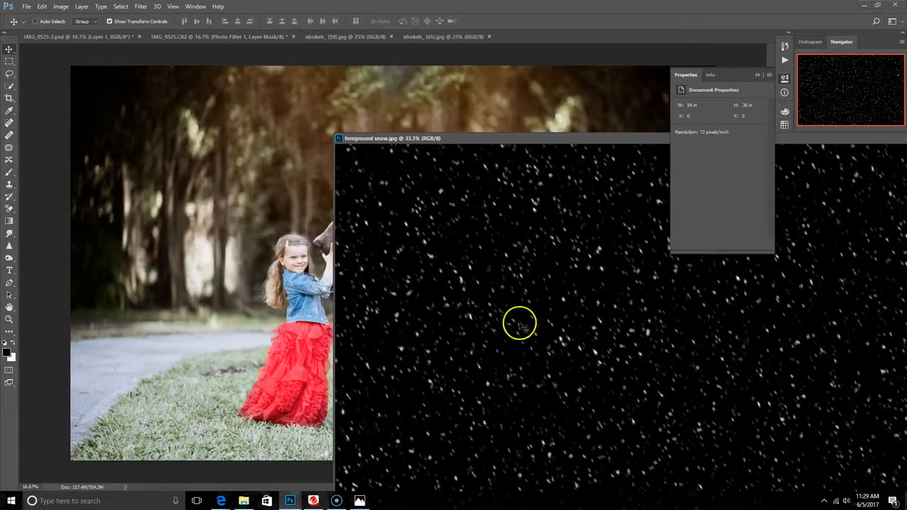
{"action": "left_click_drag", "start_coordinate": [534, 283], "coordinate": [222, 225]}
{"action": "left_click", "coordinate": [470, 223]}
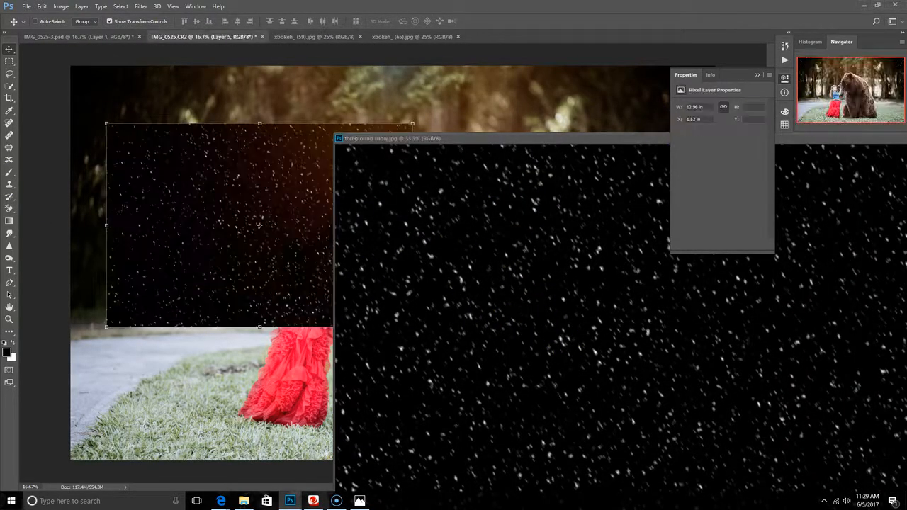
{"action": "left_click", "coordinate": [304, 293]}
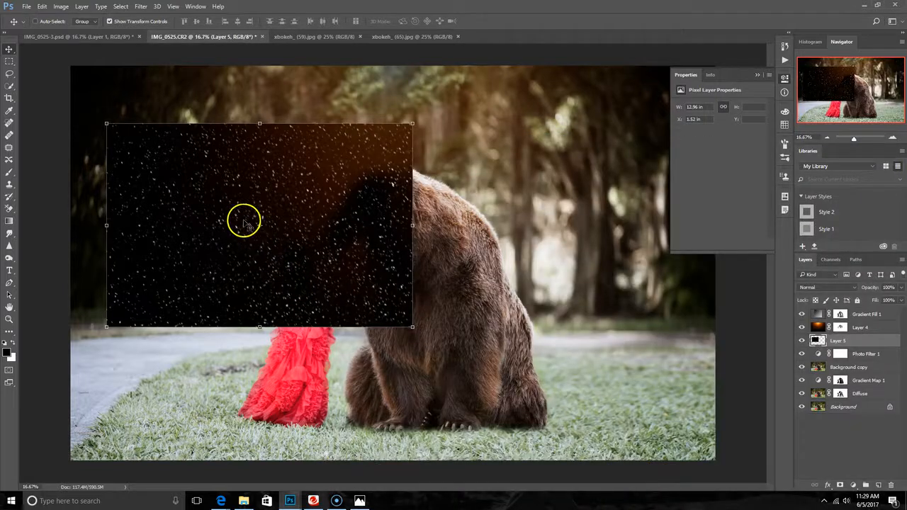
- Stretch the snow layer to cover the whole canvas, about 210% wide and 195% high, and set its blend mode to Screen
{"action": "left_click_drag", "start_coordinate": [277, 253], "coordinate": [213, 204]}
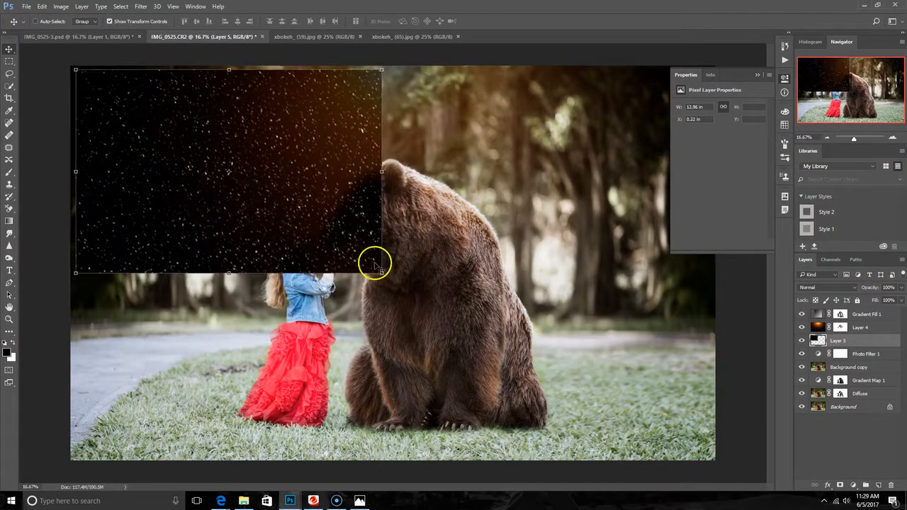
{"action": "left_click_drag", "start_coordinate": [383, 272], "coordinate": [716, 459]}
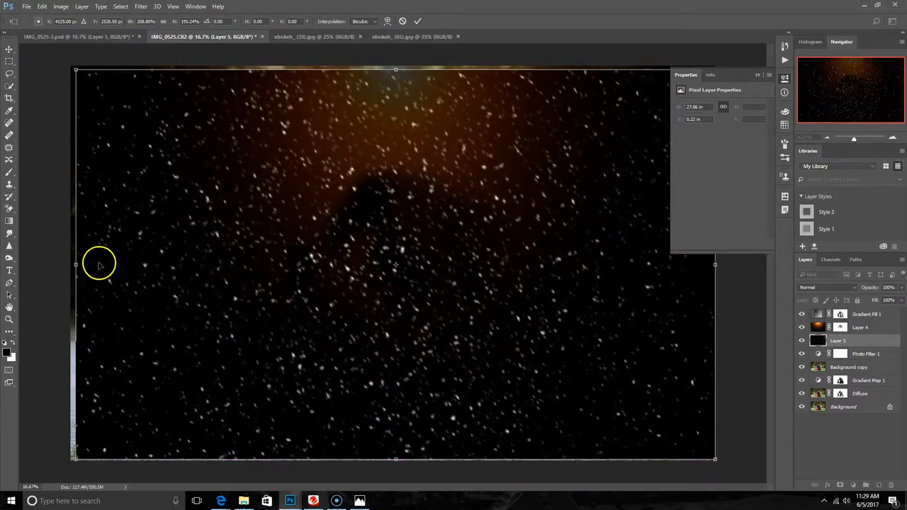
{"action": "left_click_drag", "start_coordinate": [75, 266], "coordinate": [70, 265]}
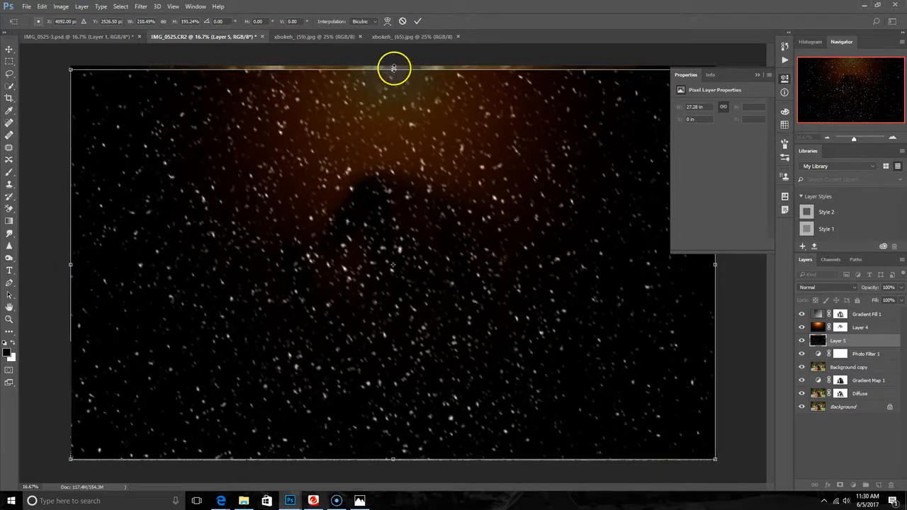
{"action": "left_click_drag", "start_coordinate": [394, 67], "coordinate": [394, 66]}
{"action": "left_click_drag", "start_coordinate": [392, 462], "coordinate": [392, 465]}
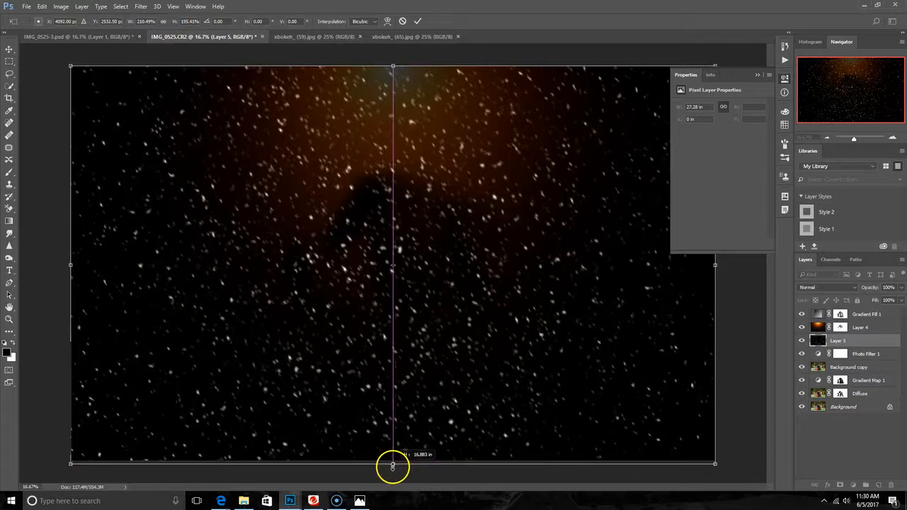
{"action": "left_click", "coordinate": [417, 22]}
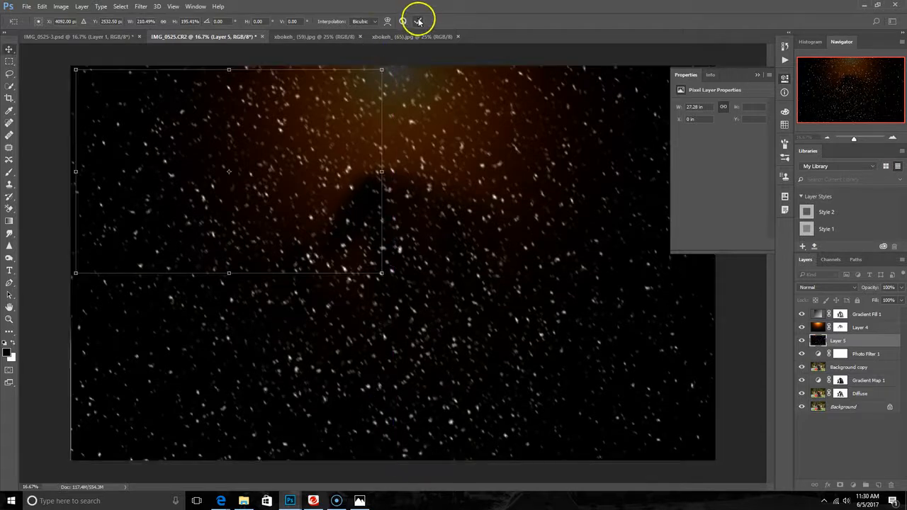
{"action": "left_click", "coordinate": [838, 287]}
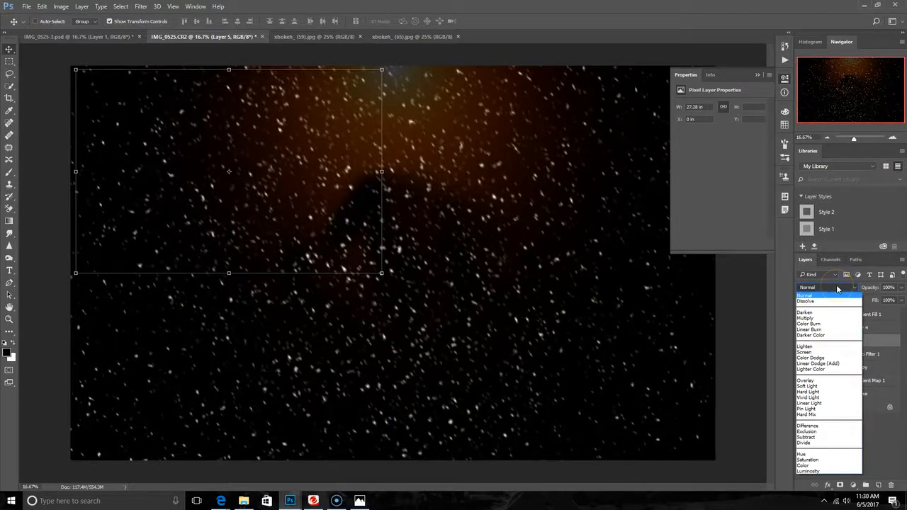
{"action": "left_click", "coordinate": [821, 352]}
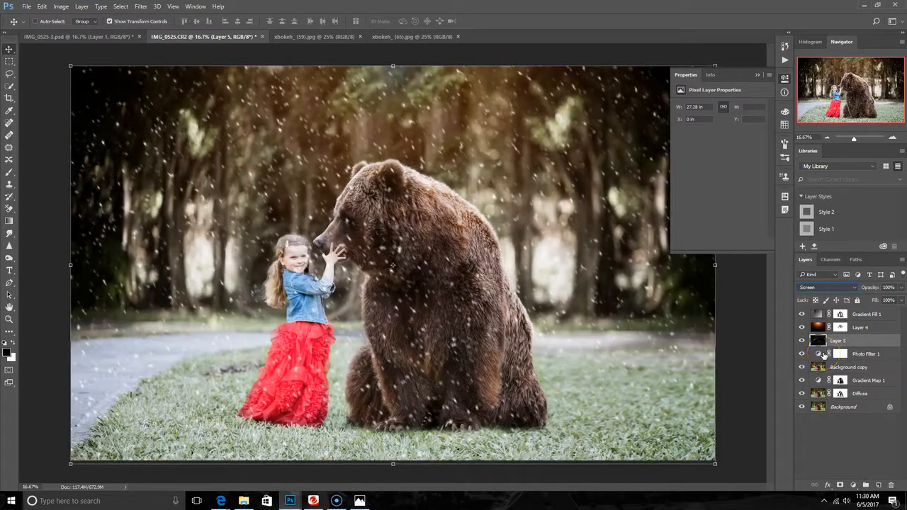
- Add a layer mask to the snow layer and paint black on it over the girl and the bear's face
{"action": "left_click", "coordinate": [838, 485]}
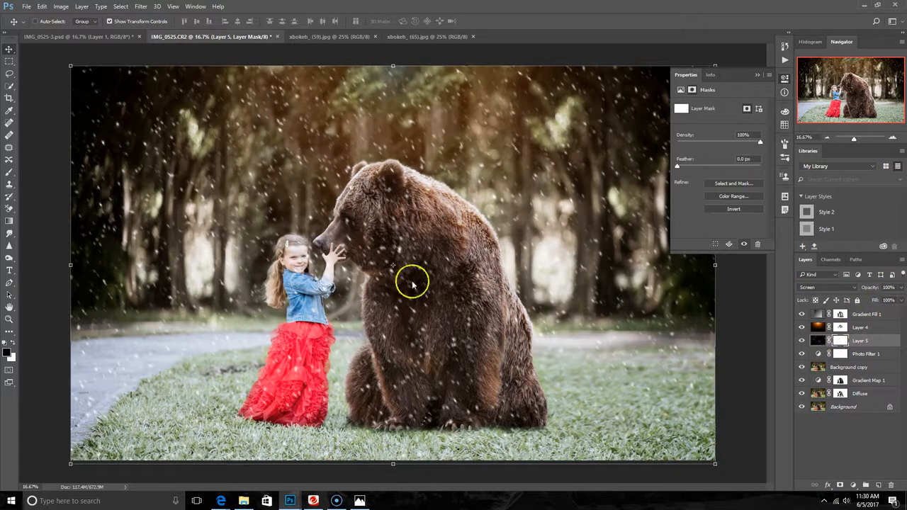
{"action": "left_click", "coordinate": [8, 174]}
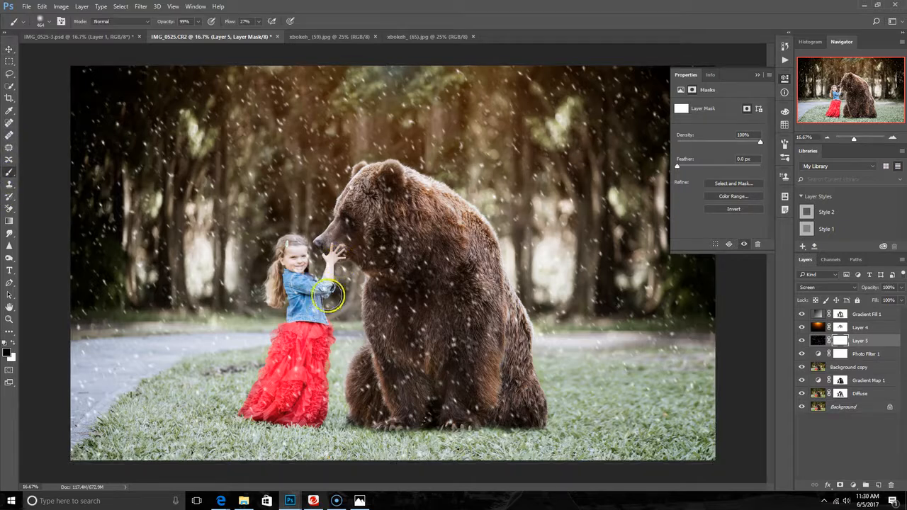
{"action": "mouse_move", "coordinate": [292, 273]}
{"action": "left_mouse_down"}
{"action": "mouse_move", "coordinate": [297, 296]}
{"action": "mouse_move", "coordinate": [350, 249]}
{"action": "mouse_move", "coordinate": [339, 254]}
{"action": "mouse_move", "coordinate": [365, 215]}
{"action": "mouse_move", "coordinate": [335, 251]}
{"action": "mouse_move", "coordinate": [345, 217]}
{"action": "mouse_move", "coordinate": [337, 220]}
{"action": "mouse_move", "coordinate": [336, 241]}
{"action": "mouse_move", "coordinate": [395, 179]}
{"action": "mouse_move", "coordinate": [394, 246]}
{"action": "mouse_move", "coordinate": [377, 259]}
{"action": "mouse_move", "coordinate": [377, 222]}
{"action": "mouse_move", "coordinate": [392, 219]}
{"action": "mouse_move", "coordinate": [392, 181]}
{"action": "mouse_move", "coordinate": [425, 236]}
{"action": "mouse_move", "coordinate": [421, 195]}
{"action": "mouse_move", "coordinate": [406, 180]}
{"action": "mouse_move", "coordinate": [360, 199]}
{"action": "mouse_move", "coordinate": [308, 327]}
{"action": "mouse_move", "coordinate": [282, 273]}
{"action": "mouse_move", "coordinate": [279, 297]}
{"action": "mouse_move", "coordinate": [294, 245]}
{"action": "mouse_move", "coordinate": [285, 275]}
{"action": "mouse_move", "coordinate": [307, 289]}
{"action": "left_mouse_up"}
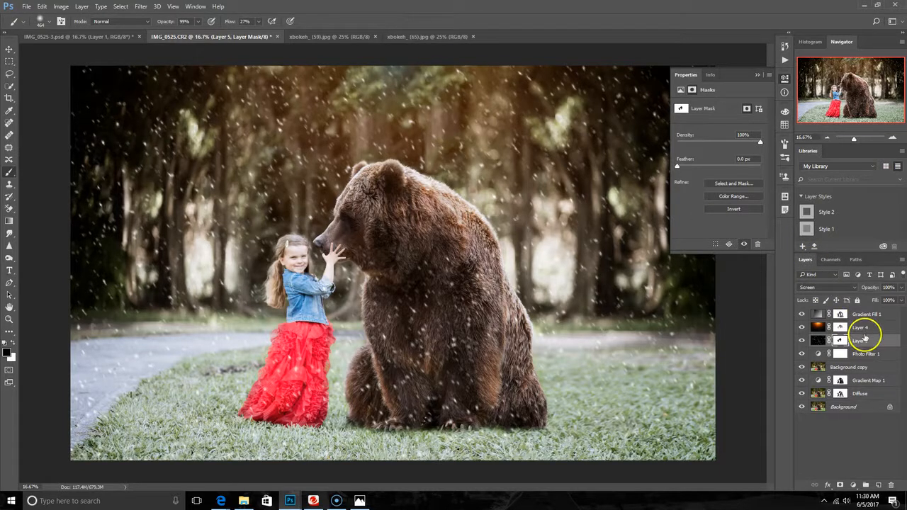
- Copy the xbokeh_ (65).jpg image into the IMG_0525.CR2 composite above the snow layer, accepting the colour profile conversion
{"action": "left_click", "coordinate": [401, 37]}
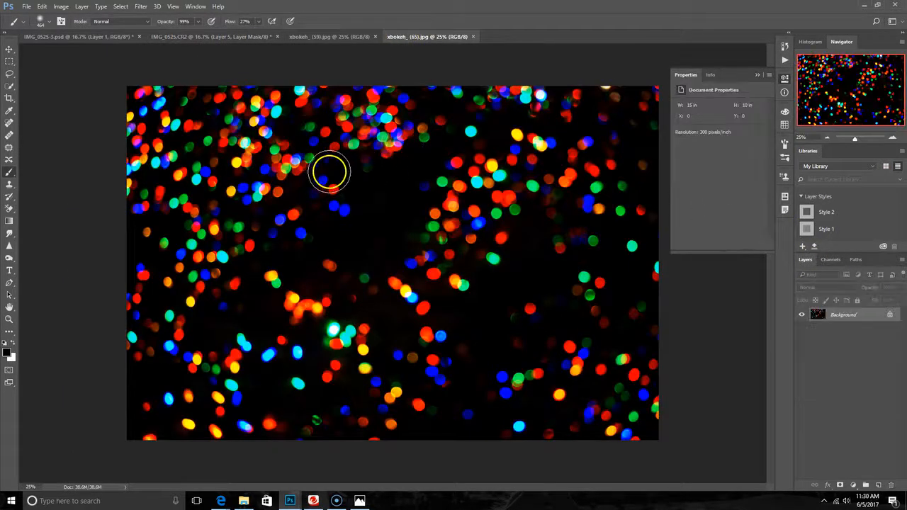
{"action": "left_click_drag", "start_coordinate": [429, 39], "coordinate": [455, 117]}
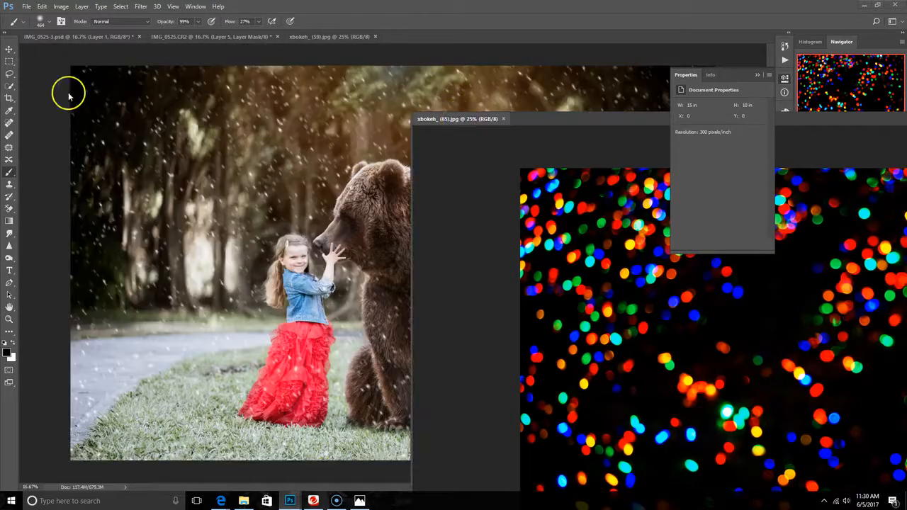
{"action": "left_click", "coordinate": [9, 50]}
{"action": "left_click_drag", "start_coordinate": [784, 362], "coordinate": [319, 234]}
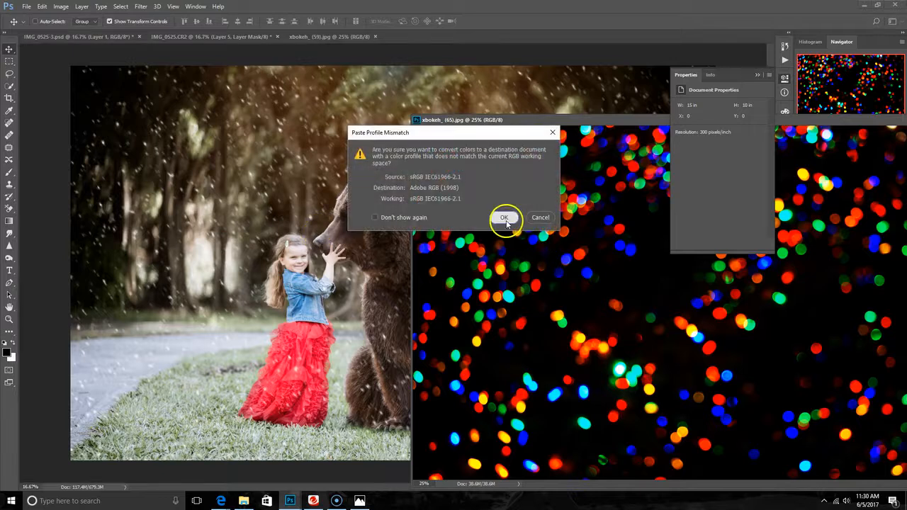
{"action": "left_click", "coordinate": [496, 219]}
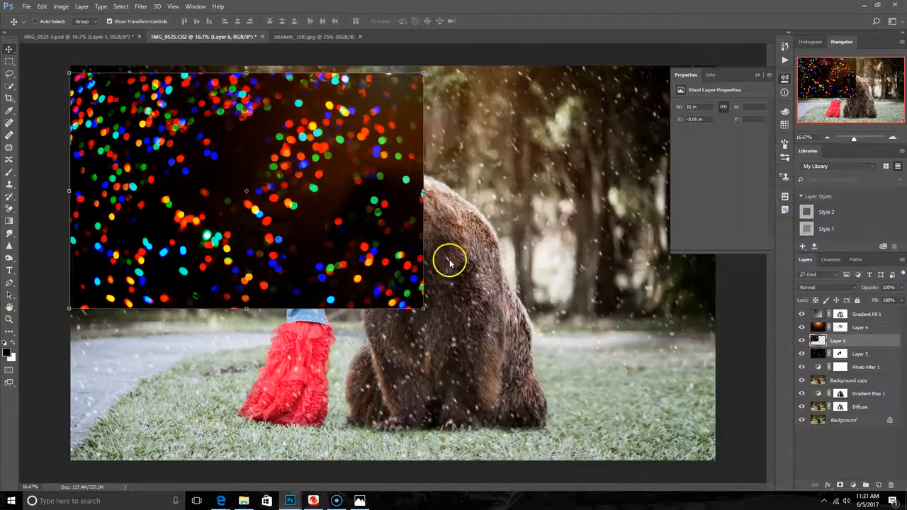
- Stretch the bokeh layer to cover the whole canvas, about 182% wide and 167% high, and set its blend mode to Screen
{"action": "left_click_drag", "start_coordinate": [423, 308], "coordinate": [714, 458]}
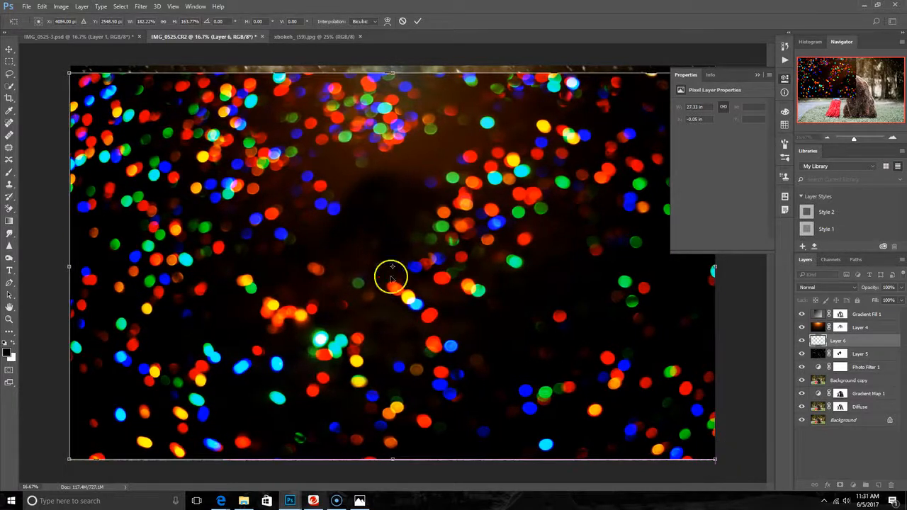
{"action": "left_click_drag", "start_coordinate": [391, 68], "coordinate": [391, 66]}
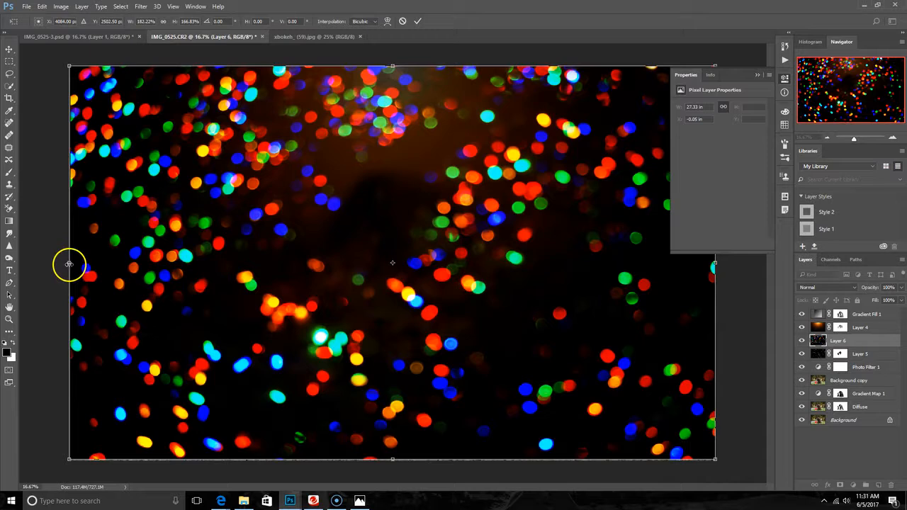
{"action": "left_click", "coordinate": [415, 21]}
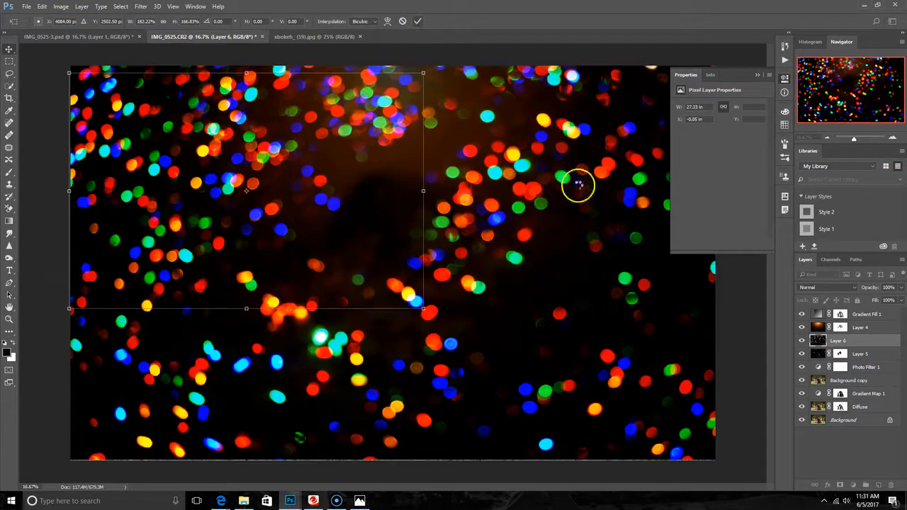
{"action": "left_click", "coordinate": [817, 287]}
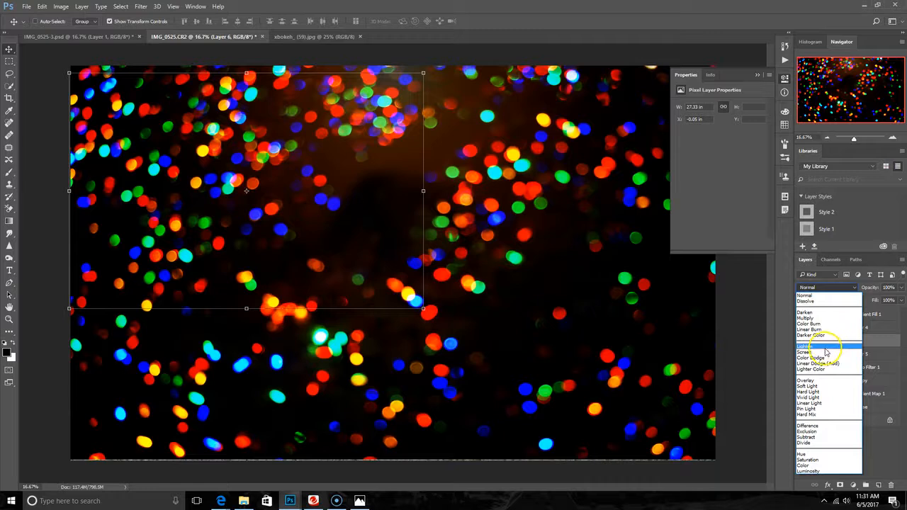
{"action": "left_click", "coordinate": [822, 352]}
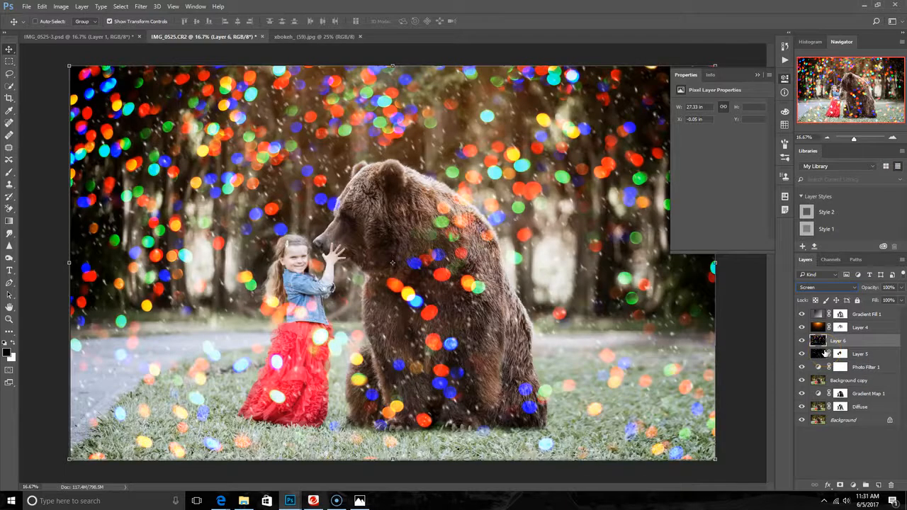
- Set the bokeh layer's opacity to 41% and give it a single layer mask, undoing the extra vector mask
{"action": "left_click", "coordinate": [840, 485]}
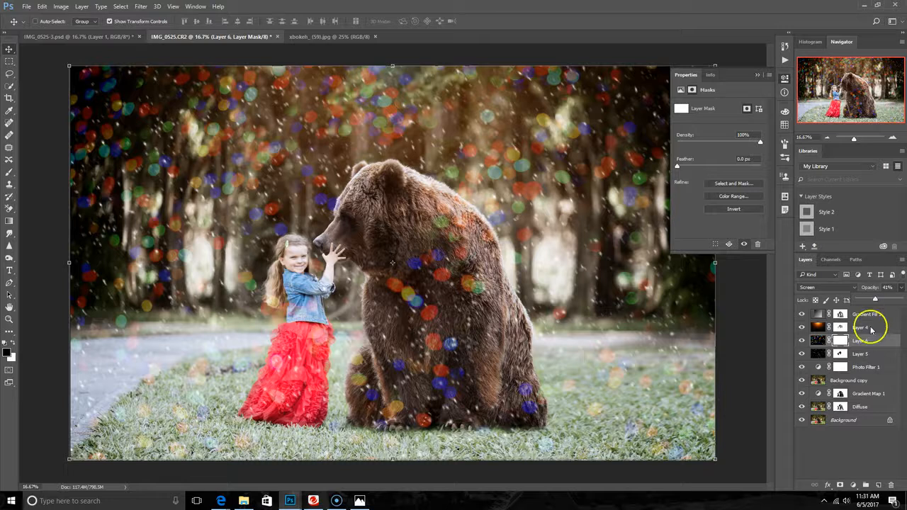
{"action": "left_click", "coordinate": [842, 485]}
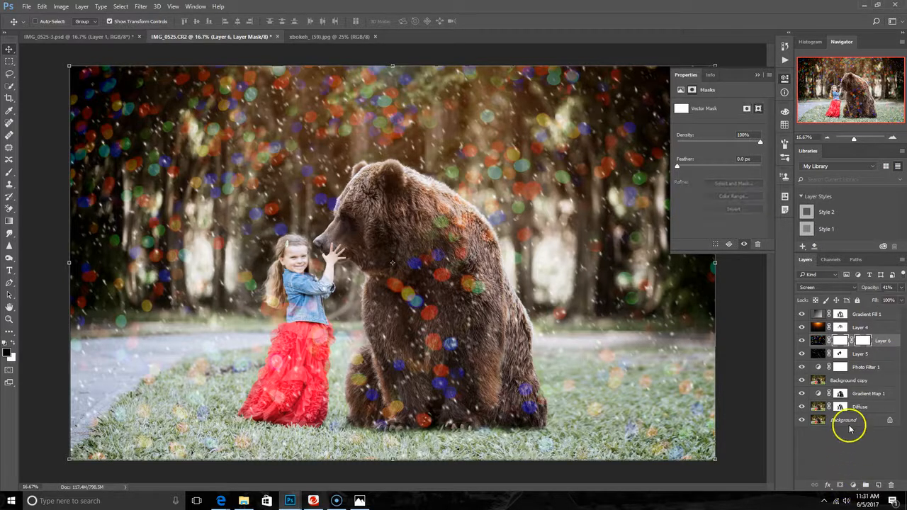
{"action": "key", "text": "ctrl+z"}
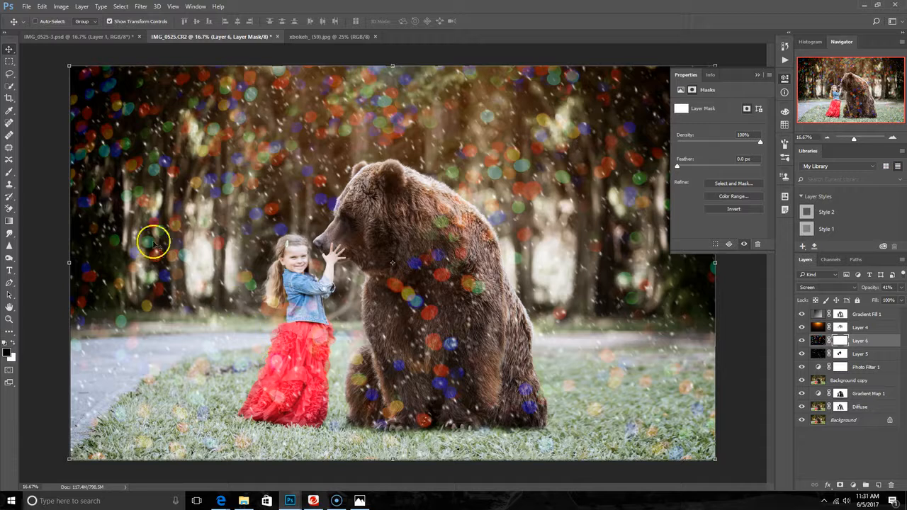
- Paint black on the bokeh layer's mask with the soft brush over the girl, the path, the grass and the bear's body
{"action": "left_click", "coordinate": [9, 173]}
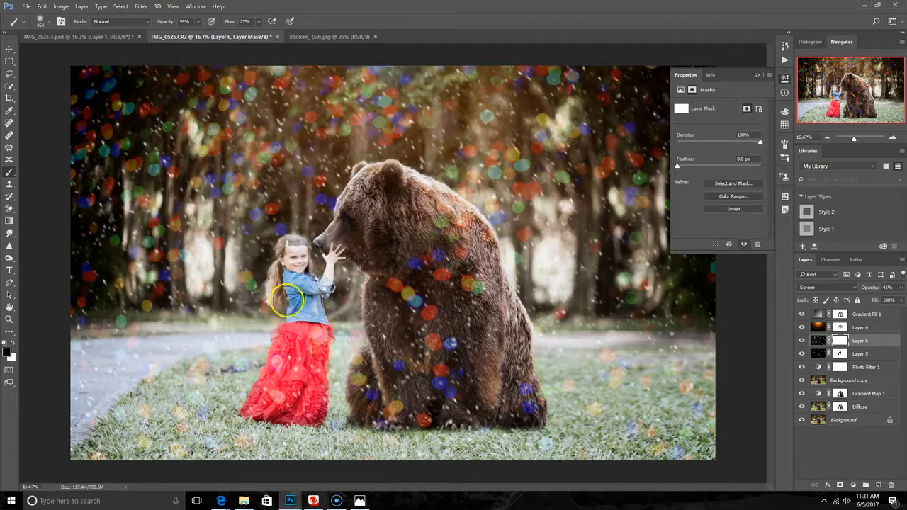
{"action": "left_click_drag", "start_coordinate": [270, 348], "coordinate": [263, 357]}
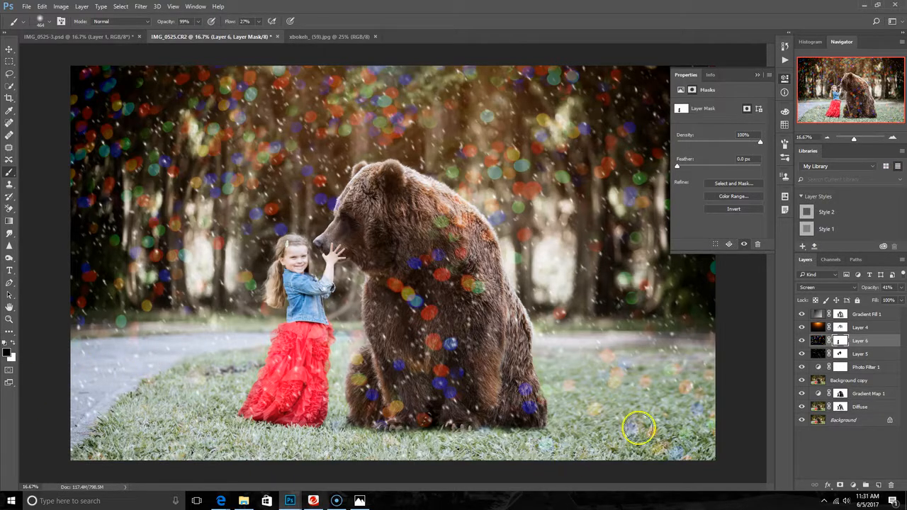
{"action": "mouse_move", "coordinate": [597, 427]}
{"action": "left_mouse_down"}
{"action": "mouse_move", "coordinate": [576, 399]}
{"action": "mouse_move", "coordinate": [662, 375]}
{"action": "mouse_move", "coordinate": [623, 374]}
{"action": "mouse_move", "coordinate": [664, 364]}
{"action": "mouse_move", "coordinate": [620, 371]}
{"action": "mouse_move", "coordinate": [670, 362]}
{"action": "mouse_move", "coordinate": [551, 362]}
{"action": "mouse_move", "coordinate": [669, 343]}
{"action": "mouse_move", "coordinate": [391, 358]}
{"action": "mouse_move", "coordinate": [509, 367]}
{"action": "mouse_move", "coordinate": [437, 389]}
{"action": "mouse_move", "coordinate": [589, 403]}
{"action": "mouse_move", "coordinate": [363, 417]}
{"action": "mouse_move", "coordinate": [382, 411]}
{"action": "mouse_move", "coordinate": [369, 372]}
{"action": "mouse_move", "coordinate": [357, 406]}
{"action": "mouse_move", "coordinate": [378, 332]}
{"action": "mouse_move", "coordinate": [377, 364]}
{"action": "mouse_move", "coordinate": [406, 370]}
{"action": "mouse_move", "coordinate": [400, 364]}
{"action": "mouse_move", "coordinate": [411, 346]}
{"action": "mouse_move", "coordinate": [414, 400]}
{"action": "mouse_move", "coordinate": [473, 211]}
{"action": "mouse_move", "coordinate": [477, 315]}
{"action": "mouse_move", "coordinate": [477, 292]}
{"action": "mouse_move", "coordinate": [429, 208]}
{"action": "mouse_move", "coordinate": [453, 217]}
{"action": "mouse_move", "coordinate": [489, 270]}
{"action": "mouse_move", "coordinate": [445, 213]}
{"action": "mouse_move", "coordinate": [435, 217]}
{"action": "mouse_move", "coordinate": [432, 357]}
{"action": "mouse_move", "coordinate": [423, 214]}
{"action": "mouse_move", "coordinate": [398, 314]}
{"action": "mouse_move", "coordinate": [388, 281]}
{"action": "mouse_move", "coordinate": [391, 312]}
{"action": "mouse_move", "coordinate": [426, 351]}
{"action": "mouse_move", "coordinate": [440, 418]}
{"action": "mouse_move", "coordinate": [459, 429]}
{"action": "mouse_move", "coordinate": [522, 418]}
{"action": "mouse_move", "coordinate": [381, 421]}
{"action": "mouse_move", "coordinate": [512, 408]}
{"action": "mouse_move", "coordinate": [411, 404]}
{"action": "mouse_move", "coordinate": [386, 381]}
{"action": "mouse_move", "coordinate": [400, 272]}
{"action": "mouse_move", "coordinate": [369, 261]}
{"action": "mouse_move", "coordinate": [371, 211]}
{"action": "mouse_move", "coordinate": [357, 248]}
{"action": "mouse_move", "coordinate": [379, 182]}
{"action": "mouse_move", "coordinate": [480, 250]}
{"action": "left_mouse_up"}
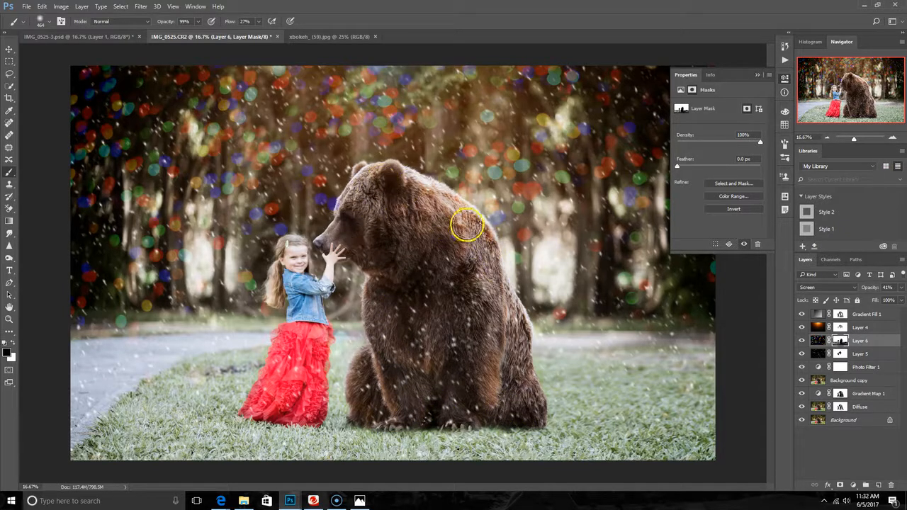
{"action": "mouse_move", "coordinate": [545, 358]}
{"action": "left_mouse_down"}
{"action": "mouse_move", "coordinate": [531, 424]}
{"action": "mouse_move", "coordinate": [438, 408]}
{"action": "mouse_move", "coordinate": [272, 417]}
{"action": "mouse_move", "coordinate": [306, 320]}
{"action": "mouse_move", "coordinate": [273, 403]}
{"action": "mouse_move", "coordinate": [243, 441]}
{"action": "left_mouse_up"}
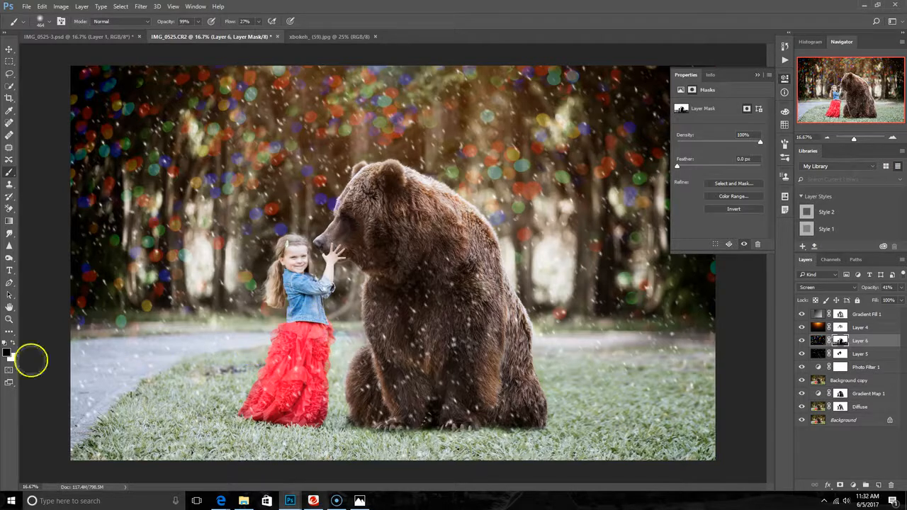
- Add a black (000000) Solid Color fill layer directly above the Background, in Soft Light mode at 59% opacity
{"action": "left_click", "coordinate": [854, 423]}
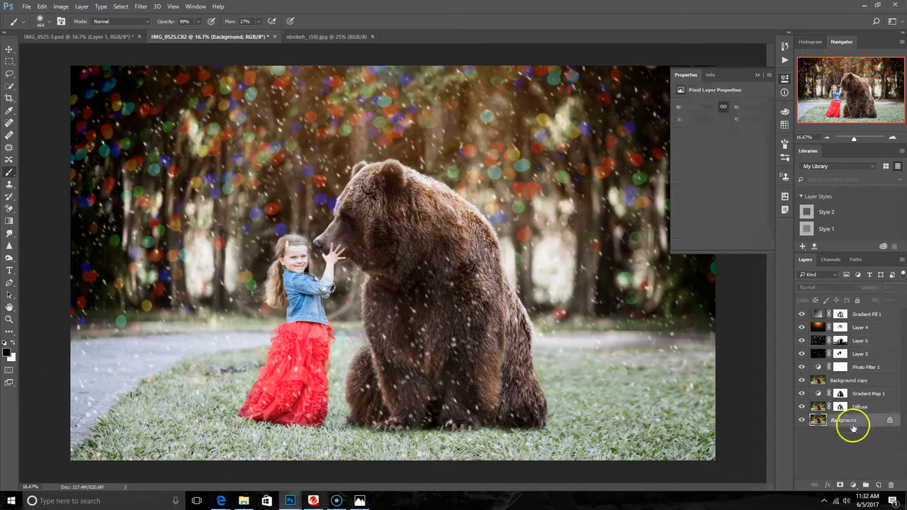
{"action": "left_click", "coordinate": [853, 484]}
{"action": "left_click", "coordinate": [844, 278]}
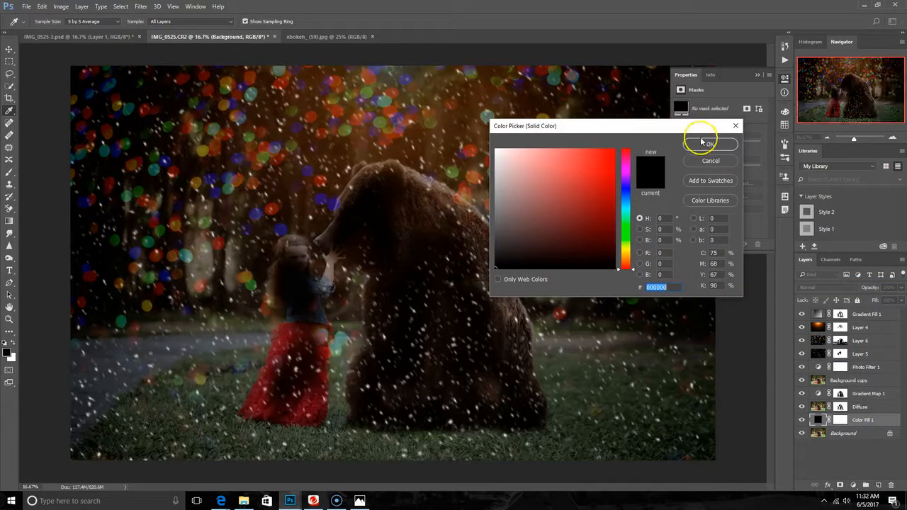
{"action": "left_click", "coordinate": [713, 144]}
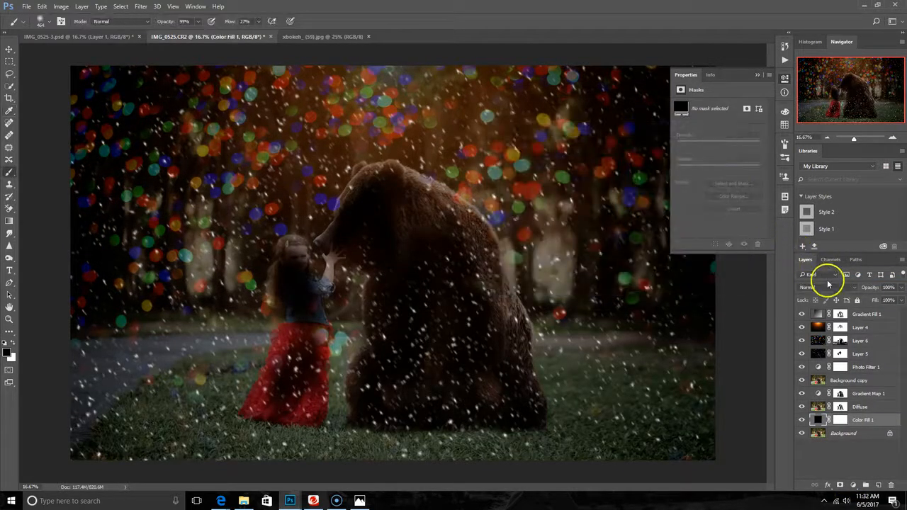
{"action": "left_click", "coordinate": [830, 287]}
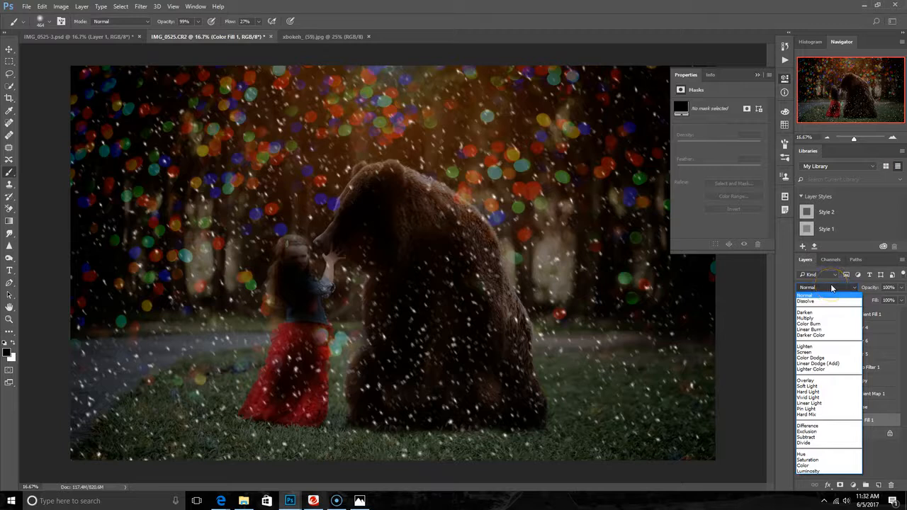
{"action": "left_click", "coordinate": [807, 386]}
{"action": "left_click", "coordinate": [900, 289]}
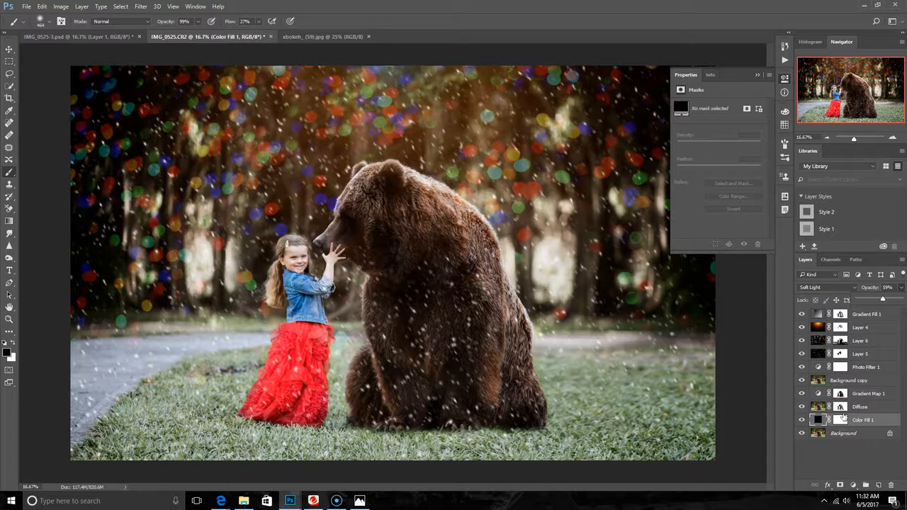
- Paint black on the colour fill's mask over the girl and the bear, and on the snow layer's mask over the bear's body
{"action": "left_click", "coordinate": [840, 419]}
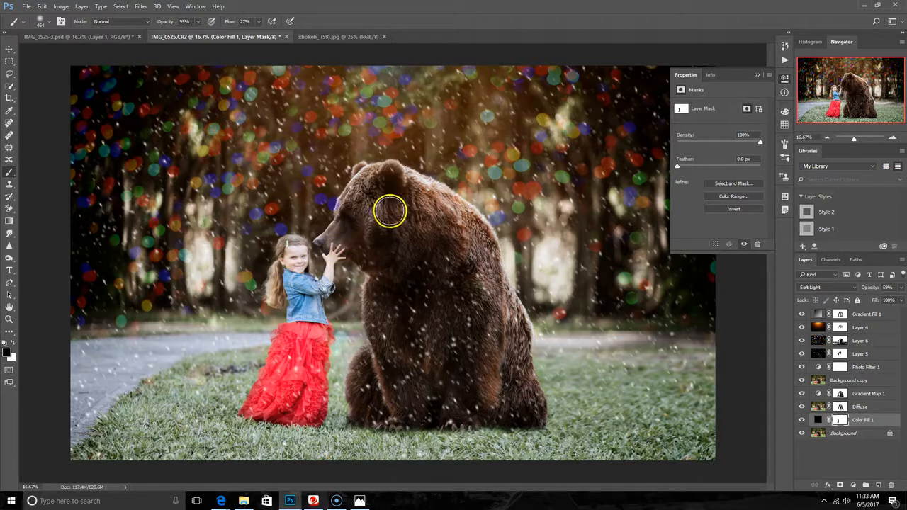
{"action": "mouse_move", "coordinate": [376, 182]}
{"action": "left_mouse_down"}
{"action": "mouse_move", "coordinate": [412, 192]}
{"action": "mouse_move", "coordinate": [487, 253]}
{"action": "mouse_move", "coordinate": [438, 207]}
{"action": "mouse_move", "coordinate": [469, 323]}
{"action": "mouse_move", "coordinate": [463, 336]}
{"action": "mouse_move", "coordinate": [467, 290]}
{"action": "mouse_move", "coordinate": [480, 344]}
{"action": "mouse_move", "coordinate": [422, 408]}
{"action": "mouse_move", "coordinate": [431, 277]}
{"action": "mouse_move", "coordinate": [425, 256]}
{"action": "mouse_move", "coordinate": [391, 290]}
{"action": "mouse_move", "coordinate": [390, 270]}
{"action": "mouse_move", "coordinate": [407, 284]}
{"action": "mouse_move", "coordinate": [420, 321]}
{"action": "mouse_move", "coordinate": [426, 277]}
{"action": "mouse_move", "coordinate": [411, 239]}
{"action": "mouse_move", "coordinate": [396, 351]}
{"action": "mouse_move", "coordinate": [381, 401]}
{"action": "mouse_move", "coordinate": [384, 366]}
{"action": "mouse_move", "coordinate": [366, 401]}
{"action": "mouse_move", "coordinate": [516, 418]}
{"action": "mouse_move", "coordinate": [388, 412]}
{"action": "mouse_move", "coordinate": [405, 299]}
{"action": "mouse_move", "coordinate": [405, 404]}
{"action": "mouse_move", "coordinate": [469, 335]}
{"action": "mouse_move", "coordinate": [501, 368]}
{"action": "mouse_move", "coordinate": [505, 341]}
{"action": "mouse_move", "coordinate": [527, 409]}
{"action": "mouse_move", "coordinate": [381, 410]}
{"action": "mouse_move", "coordinate": [403, 332]}
{"action": "mouse_move", "coordinate": [397, 344]}
{"action": "mouse_move", "coordinate": [399, 275]}
{"action": "mouse_move", "coordinate": [391, 324]}
{"action": "mouse_move", "coordinate": [379, 233]}
{"action": "mouse_move", "coordinate": [362, 219]}
{"action": "left_mouse_up"}
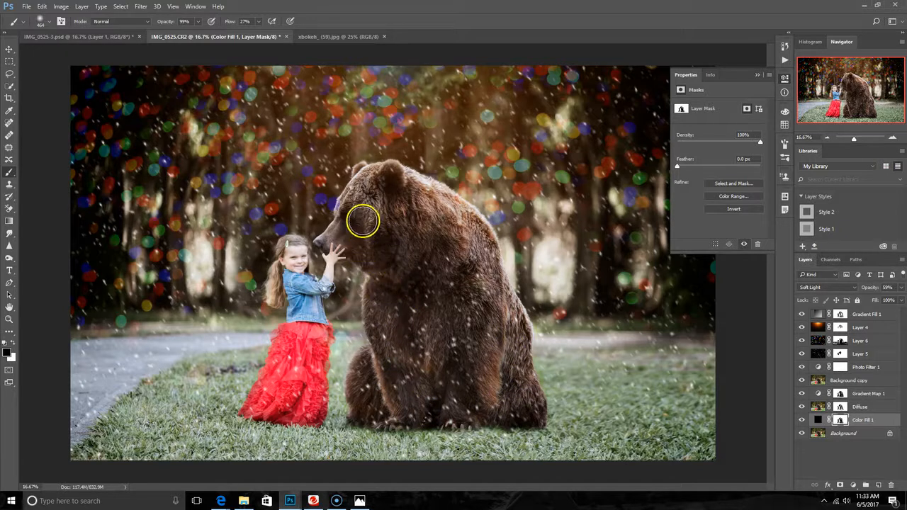
{"action": "left_click", "coordinate": [840, 354]}
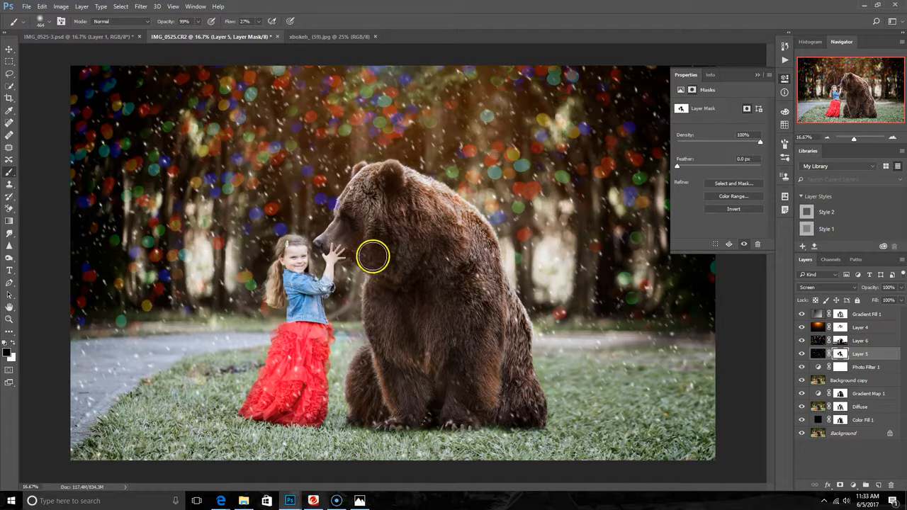
{"action": "mouse_move", "coordinate": [473, 275]}
{"action": "left_mouse_down"}
{"action": "mouse_move", "coordinate": [474, 304]}
{"action": "mouse_move", "coordinate": [435, 327]}
{"action": "left_mouse_up"}
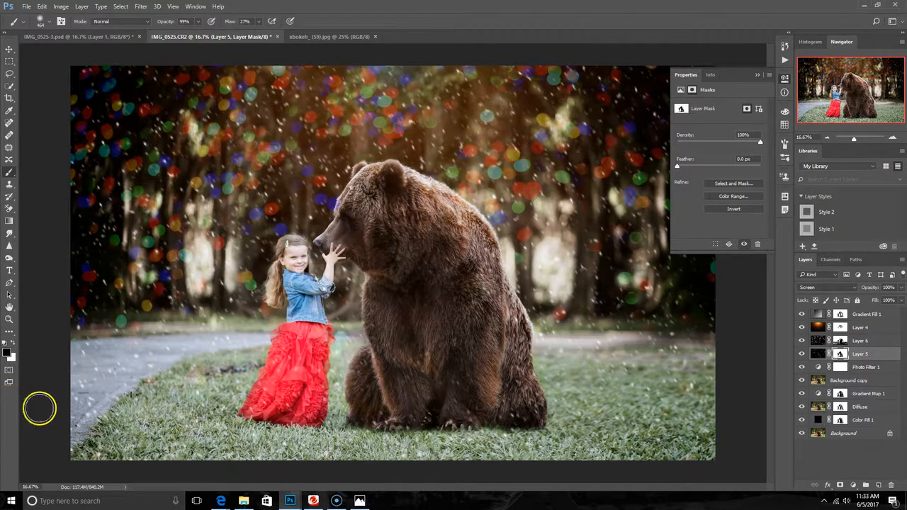
- Add an empty layer above the Background and choose a 173 px preset brush tip for painting extra snowflakes
{"action": "left_click", "coordinate": [837, 433]}
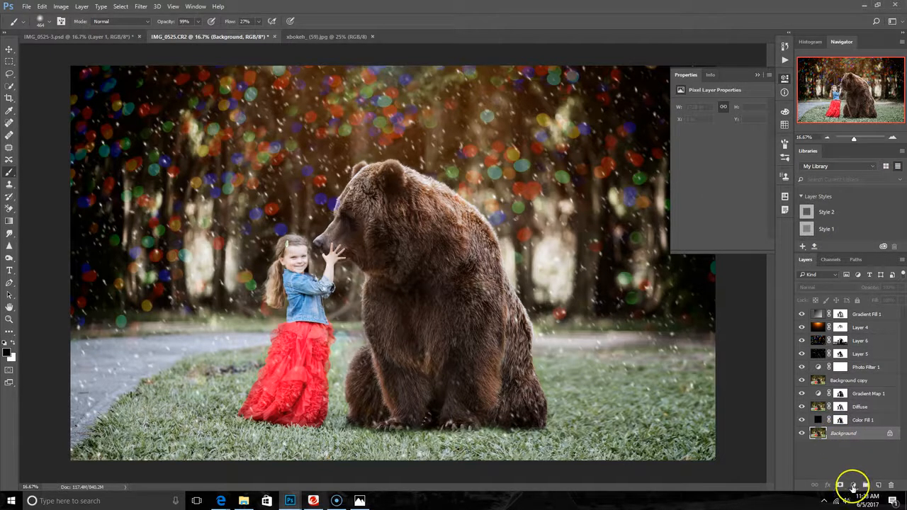
{"action": "left_click", "coordinate": [879, 486]}
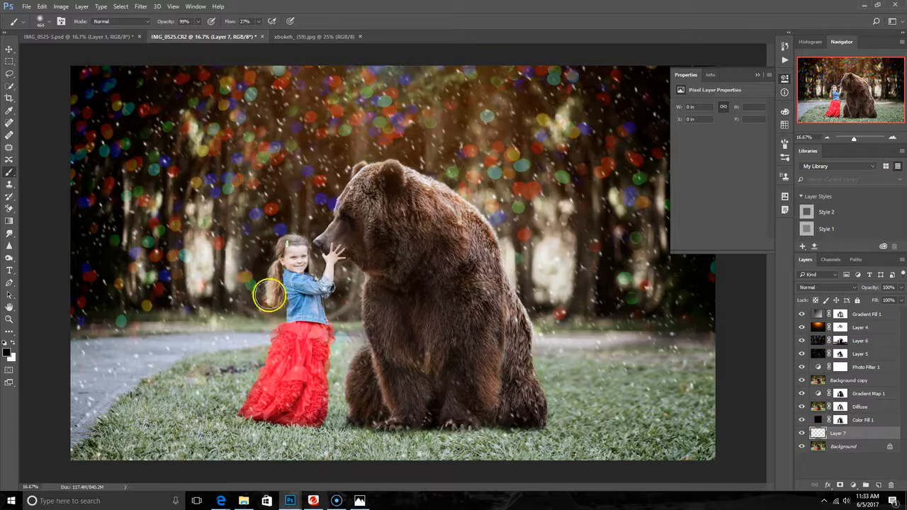
{"action": "left_click", "coordinate": [47, 21]}
{"action": "scroll", "coordinate": [97, 135], "scroll_direction": "down", "scroll_amount": 3}
{"action": "left_click", "coordinate": [133, 173]}
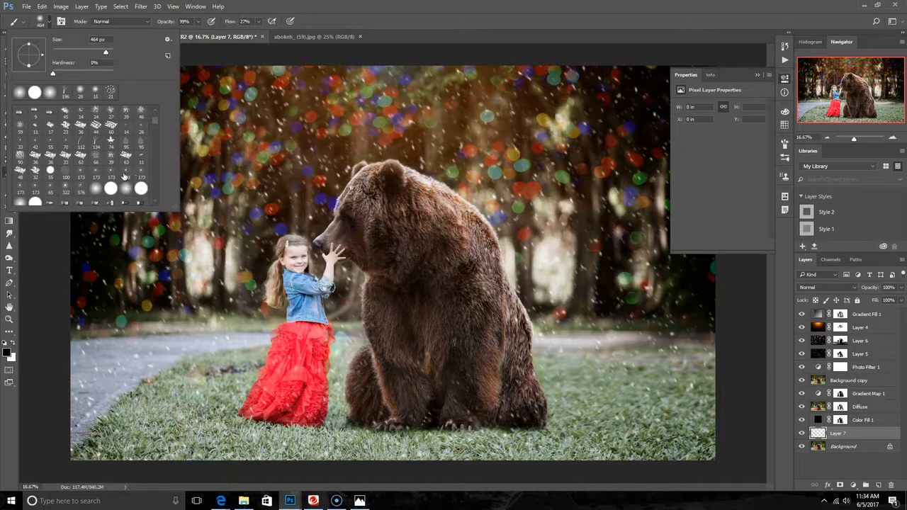
{"action": "left_click", "coordinate": [126, 176]}
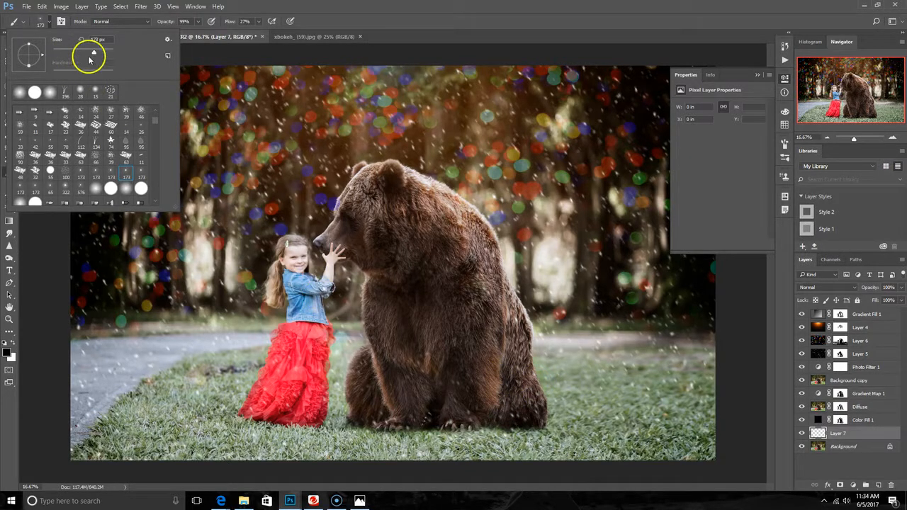
{"action": "left_click", "coordinate": [46, 24]}
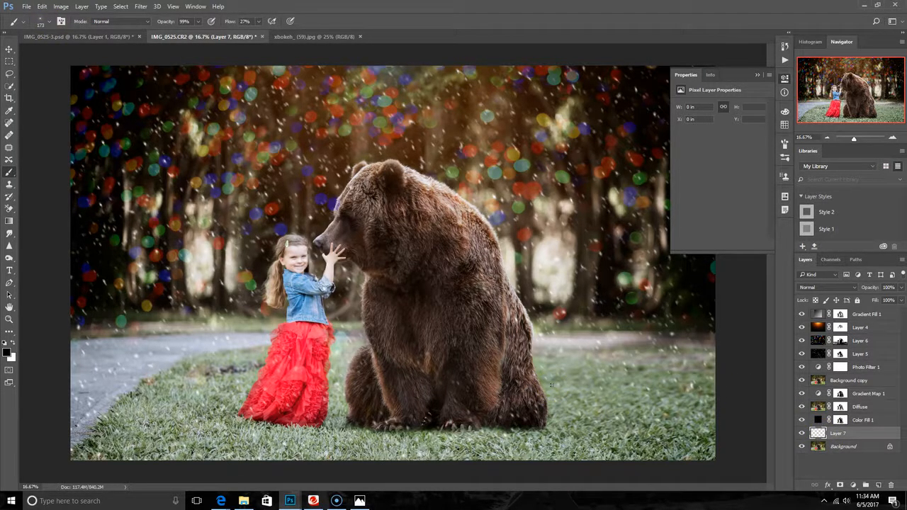
{"action": "left_click", "coordinate": [542, 318]}
{"action": "left_click", "coordinate": [802, 434]}
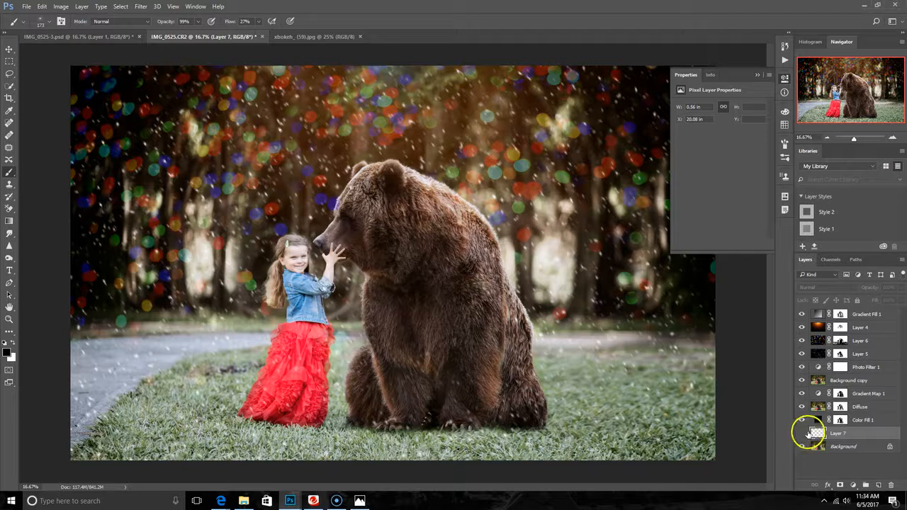
{"action": "key", "text": "Delete"}
{"action": "left_click", "coordinate": [878, 486]}
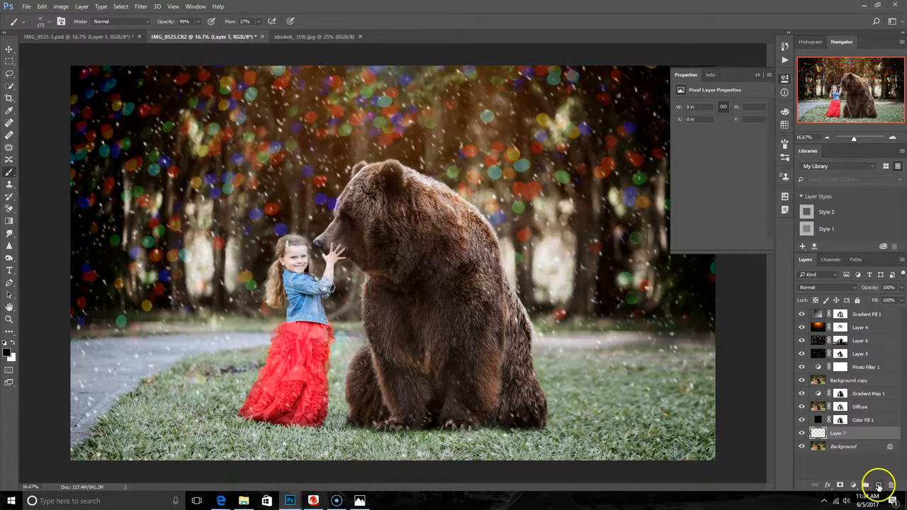
- Make white the foreground colour, stamp the first flakes on the new layer, and set the snow layer's opacity to 55%
{"action": "left_click", "coordinate": [13, 348]}
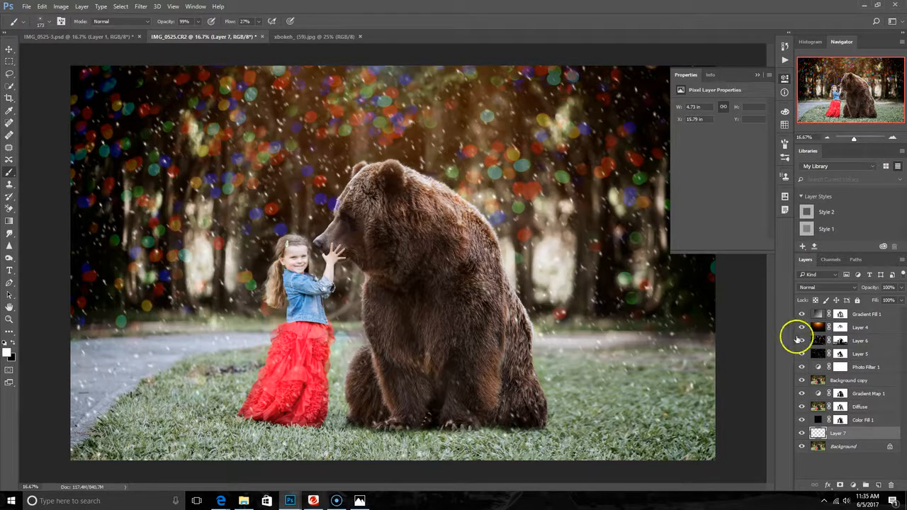
{"action": "left_click", "coordinate": [815, 354]}
{"action": "left_click_drag", "start_coordinate": [902, 287], "coordinate": [882, 301]}
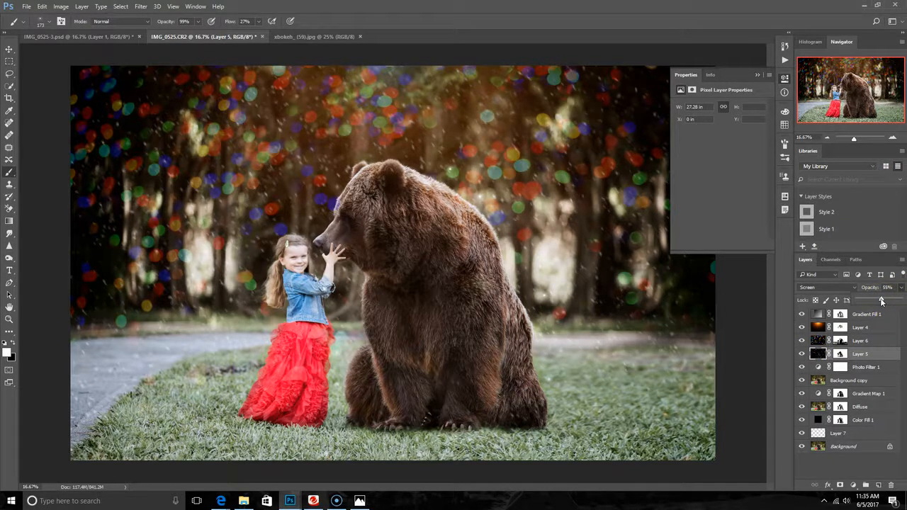
- Stamp white snowflakes on Layer 7 above the bear, around both subjects and out to the trees, and collapse the layer properties
{"action": "left_click", "coordinate": [820, 434]}
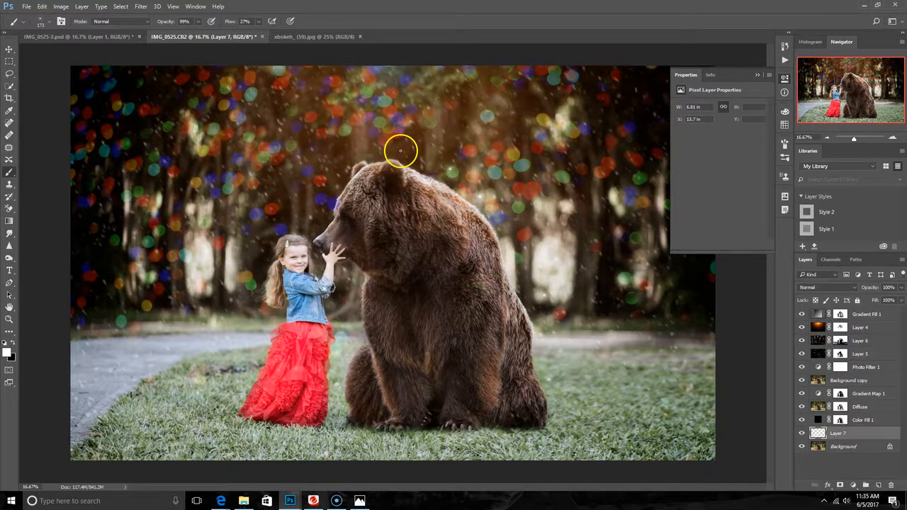
{"action": "left_click", "coordinate": [401, 151]}
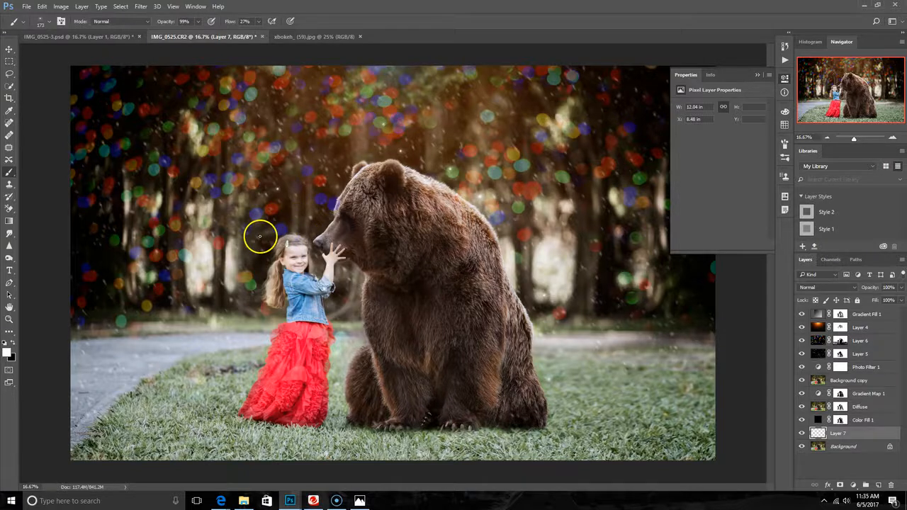
{"action": "left_click", "coordinate": [232, 267]}
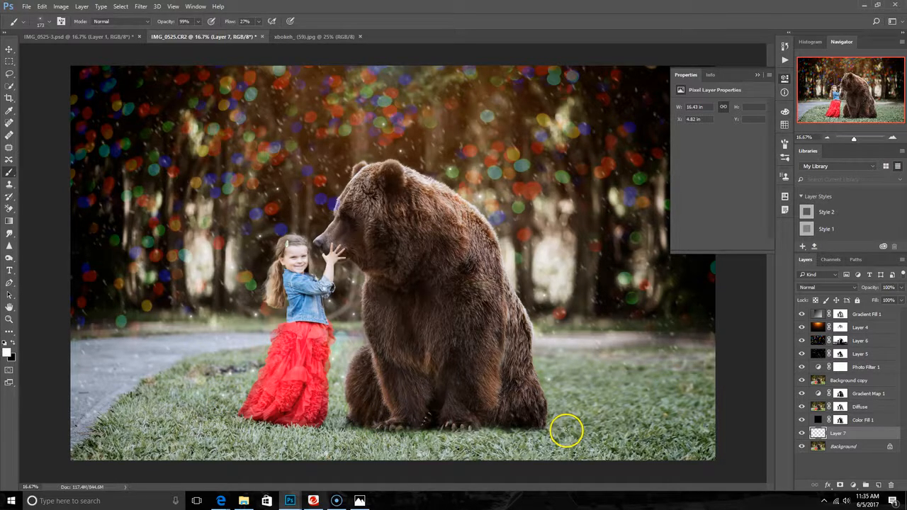
{"action": "left_click", "coordinate": [587, 369]}
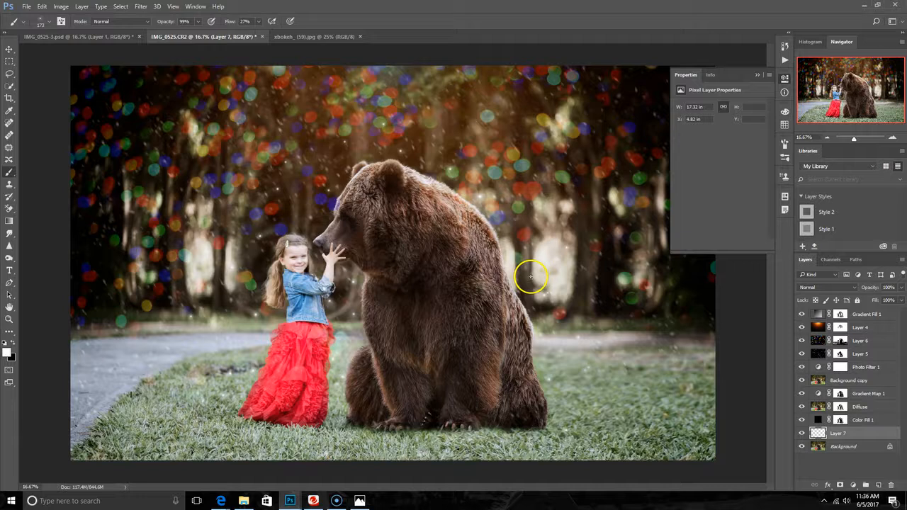
{"action": "mouse_move", "coordinate": [519, 258]}
{"action": "left_mouse_down"}
{"action": "mouse_move", "coordinate": [304, 229]}
{"action": "mouse_move", "coordinate": [163, 248]}
{"action": "mouse_move", "coordinate": [85, 245]}
{"action": "left_mouse_up"}
{"action": "left_click", "coordinate": [85, 245]}
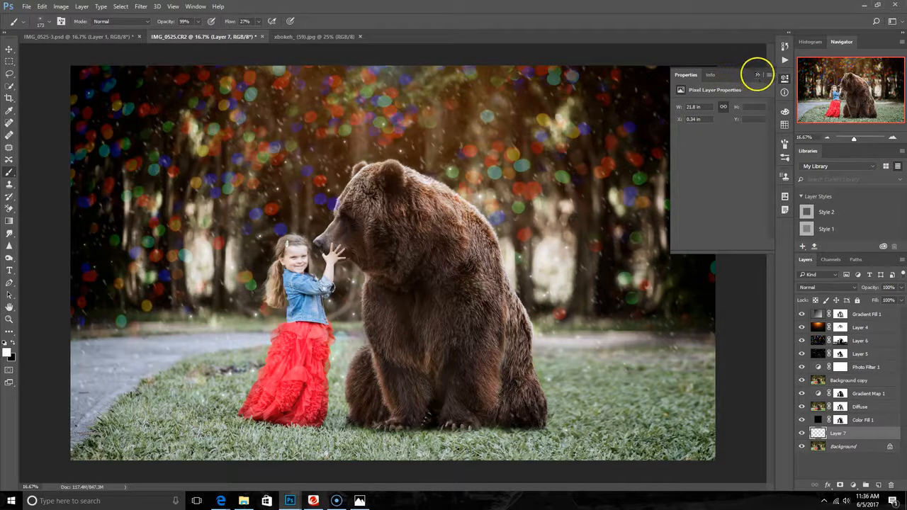
{"action": "left_click", "coordinate": [756, 74]}
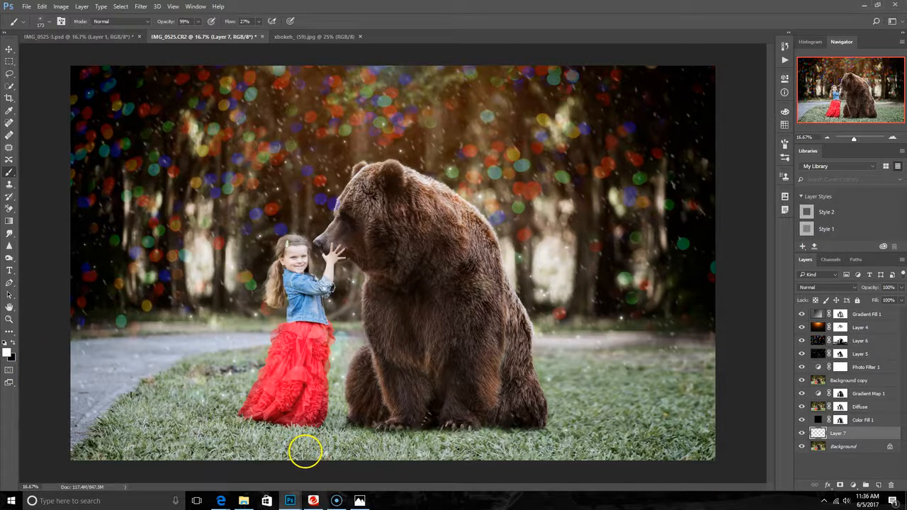
- Set the black colour fill layer's opacity to 83%
{"action": "left_click", "coordinate": [863, 419]}
{"action": "left_click", "coordinate": [902, 289]}
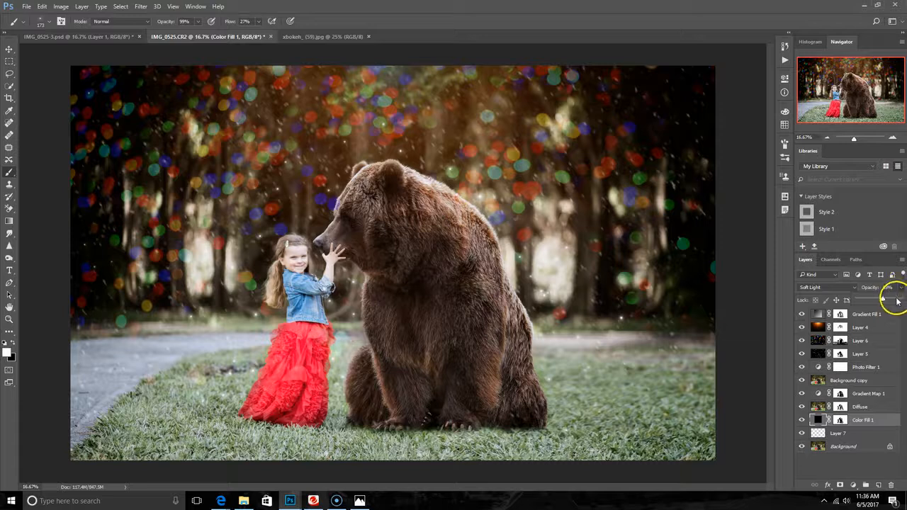
{"action": "left_click", "coordinate": [897, 300]}
{"action": "left_click_drag", "start_coordinate": [897, 300], "coordinate": [893, 302]}
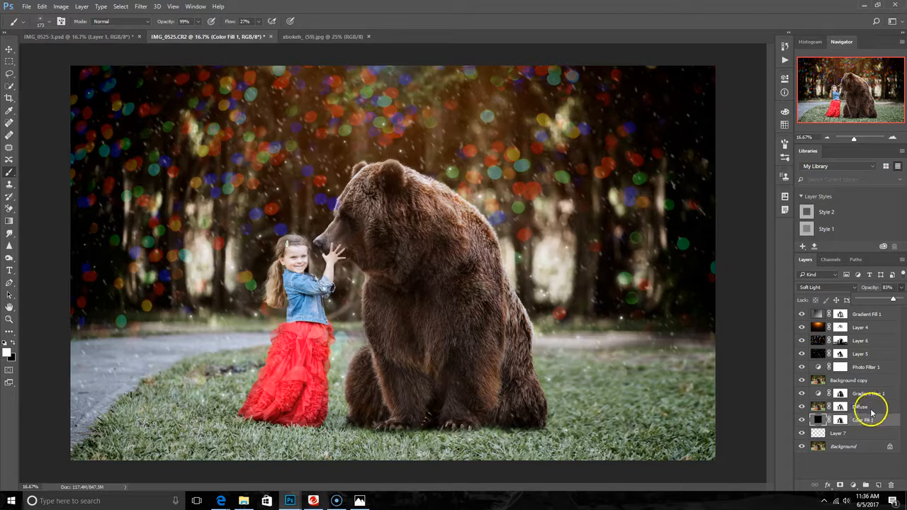
- Set the Diffuse layer's opacity to 34%
{"action": "left_click", "coordinate": [866, 410]}
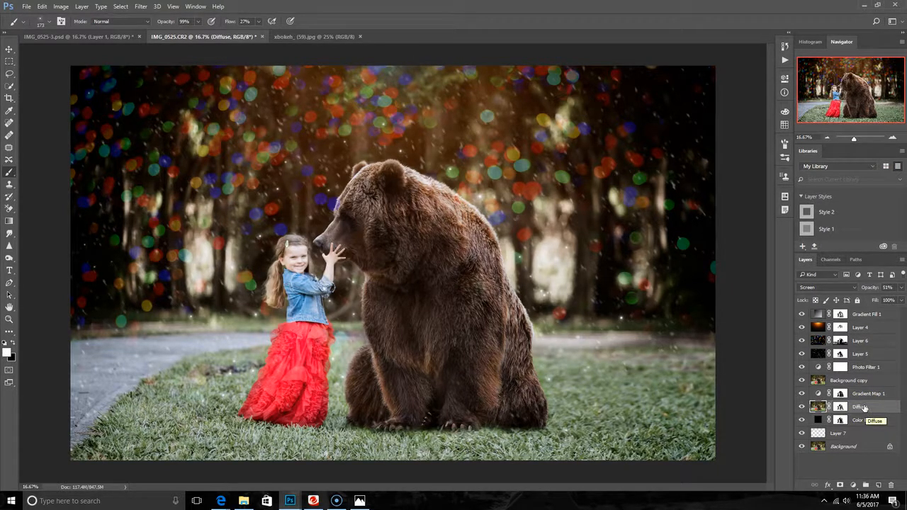
{"action": "left_click", "coordinate": [901, 288]}
{"action": "left_click_drag", "start_coordinate": [876, 300], "coordinate": [874, 300]}
{"action": "left_click_drag", "start_coordinate": [871, 297], "coordinate": [873, 300]}
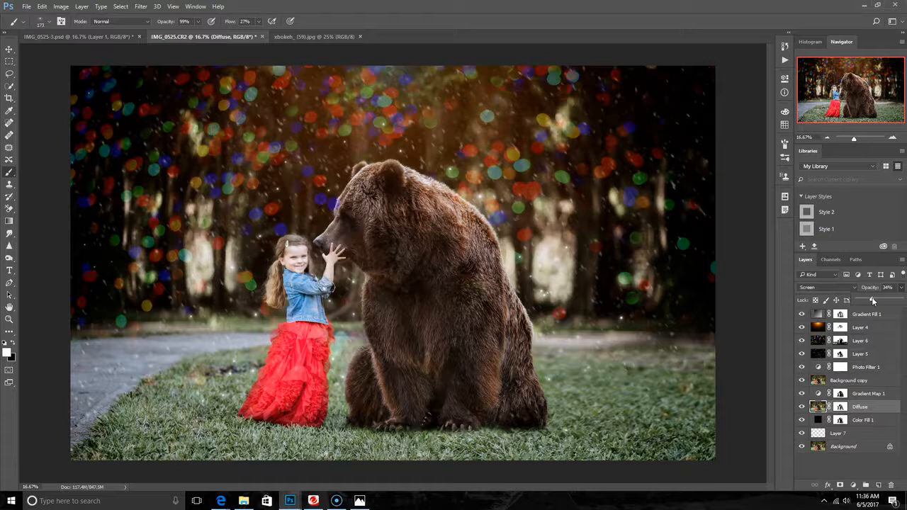
- Raise the opacity of the Layer 5 snow overlay to make its falling snow stronger
{"action": "left_click", "coordinate": [873, 396]}
{"action": "left_click", "coordinate": [873, 395]}
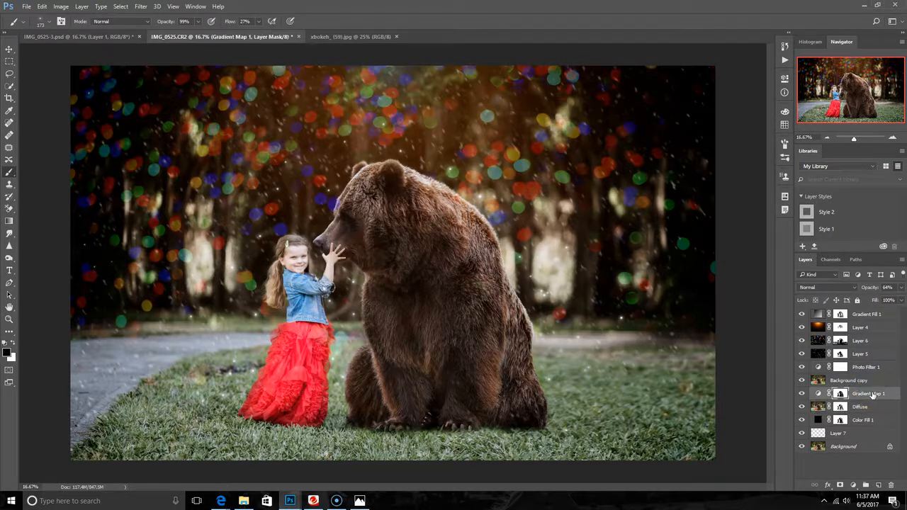
{"action": "left_click", "coordinate": [859, 381]}
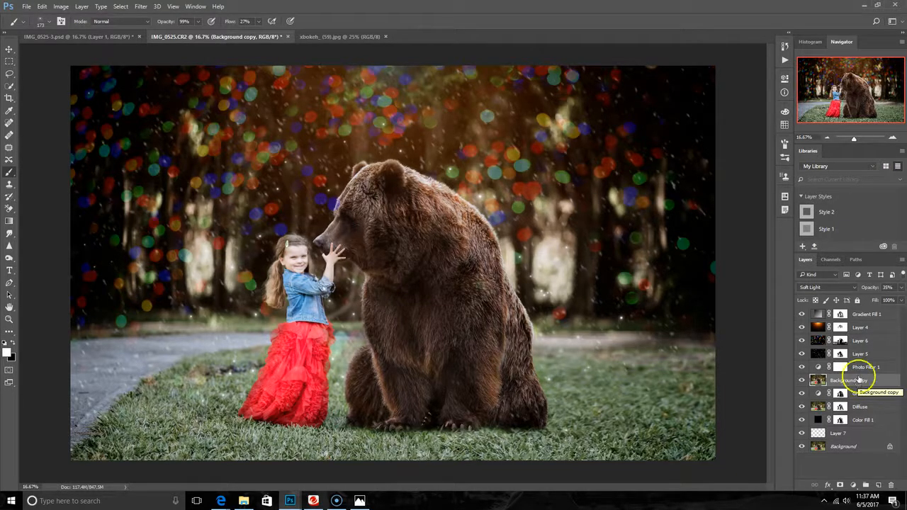
{"action": "left_click", "coordinate": [860, 357]}
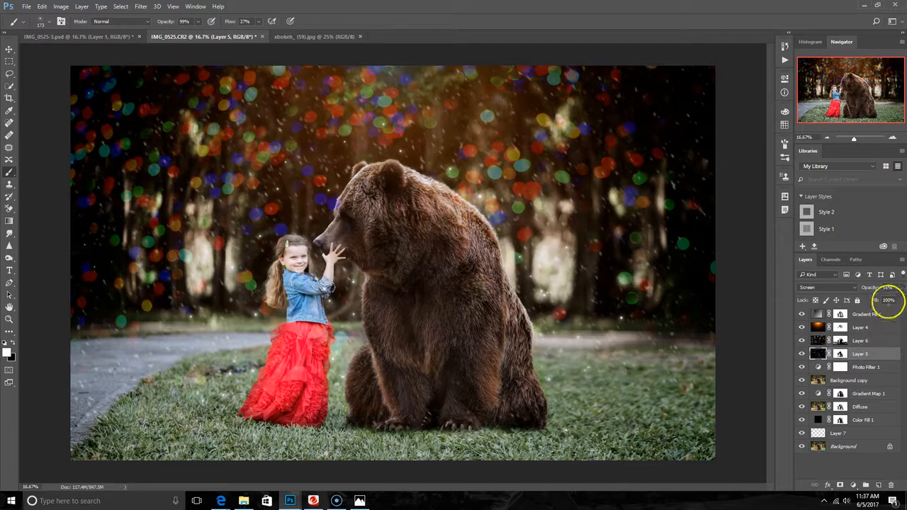
{"action": "left_click", "coordinate": [901, 287]}
{"action": "left_click", "coordinate": [890, 302]}
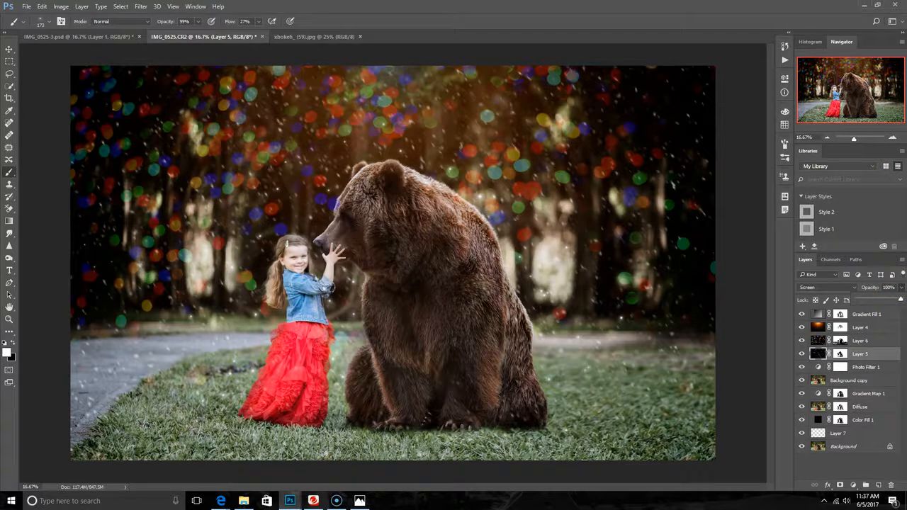
{"action": "left_click_drag", "start_coordinate": [891, 300], "coordinate": [891, 298]}
- Enlarge the snowflake brush to 228 px and stamp more white flakes on Layer 7 across the trees and around both subjects
{"action": "left_click", "coordinate": [819, 430]}
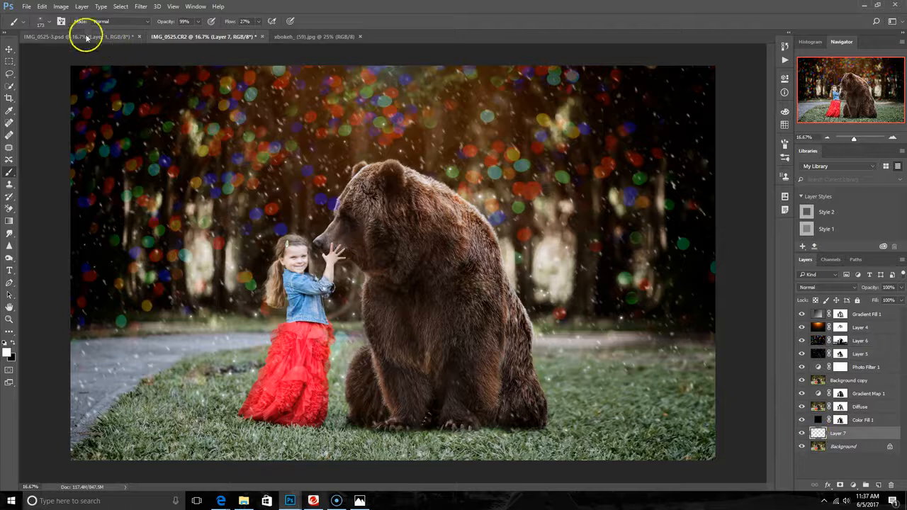
{"action": "left_click", "coordinate": [49, 23]}
{"action": "left_click_drag", "start_coordinate": [96, 51], "coordinate": [98, 51]}
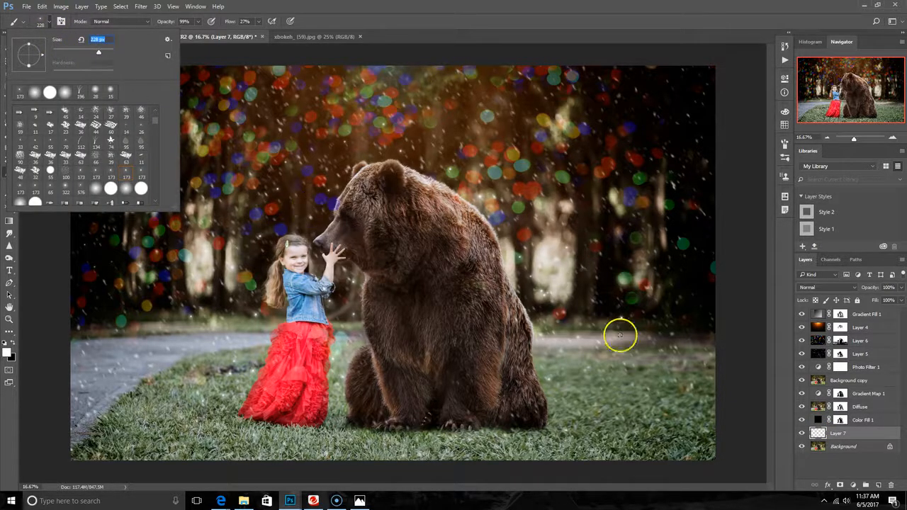
{"action": "left_click", "coordinate": [597, 335]}
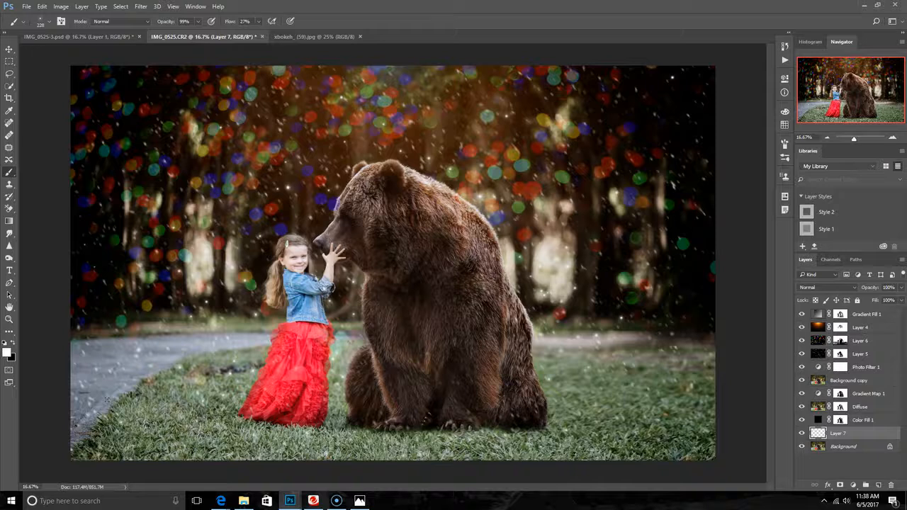
{"action": "mouse_move", "coordinate": [338, 503]}
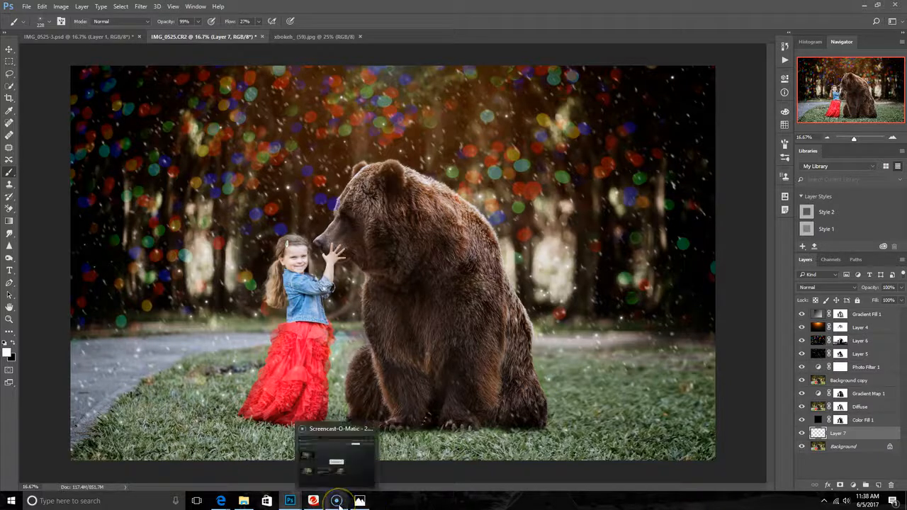